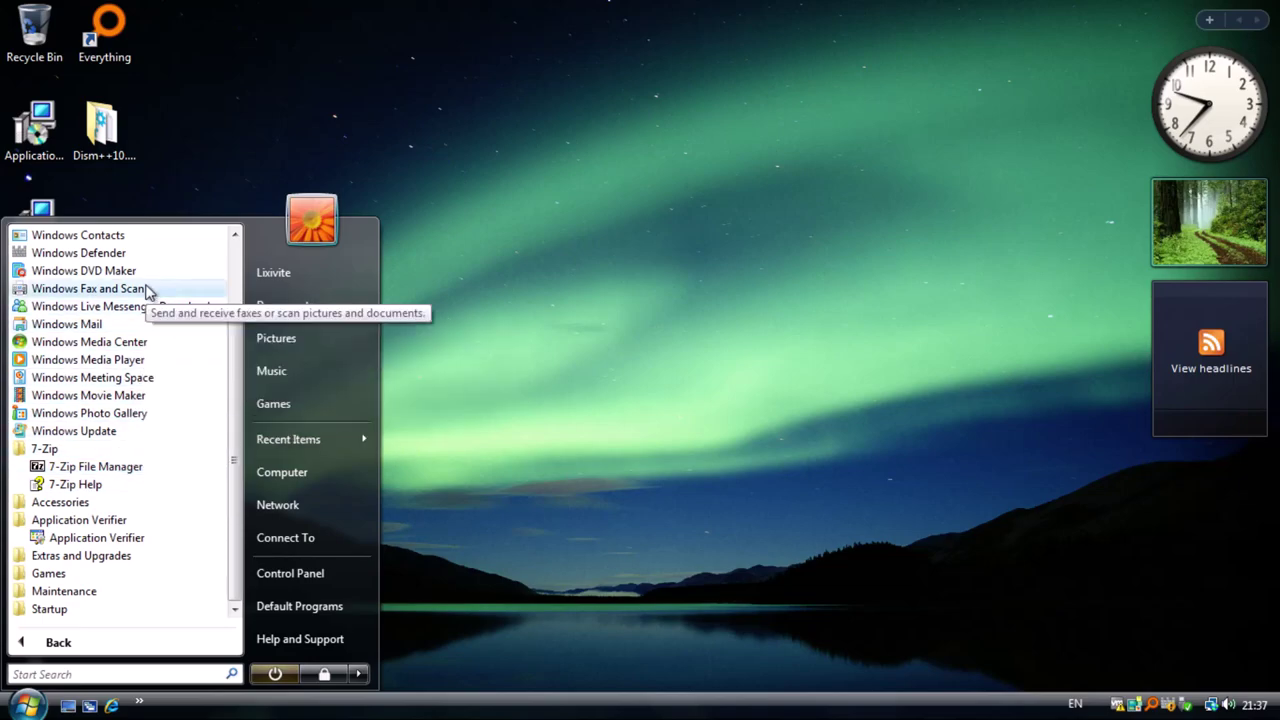
left_click(100, 503)
scroll(140, 560, "up", 6)
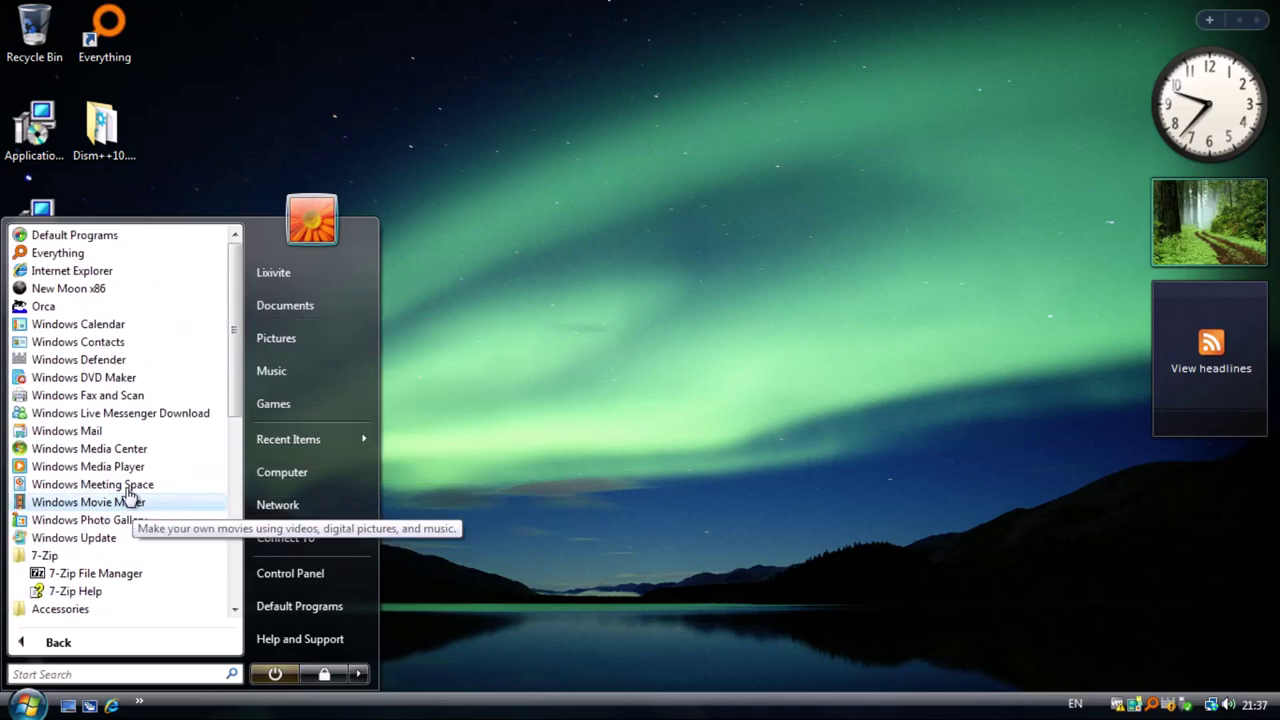
Step: Open the computer's system properties, review the Windows edition and activation details, and close the window
right_click(338, 468)
left_click(436, 666)
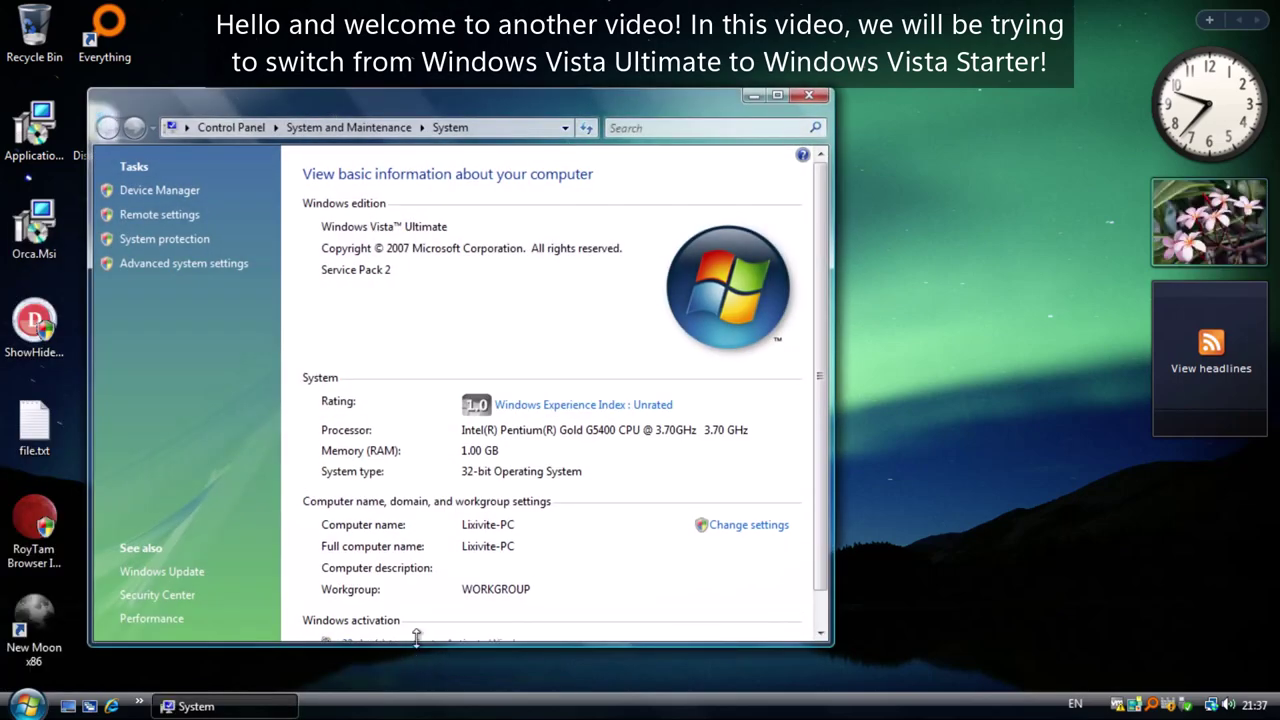
scroll(350, 360, "down", 1)
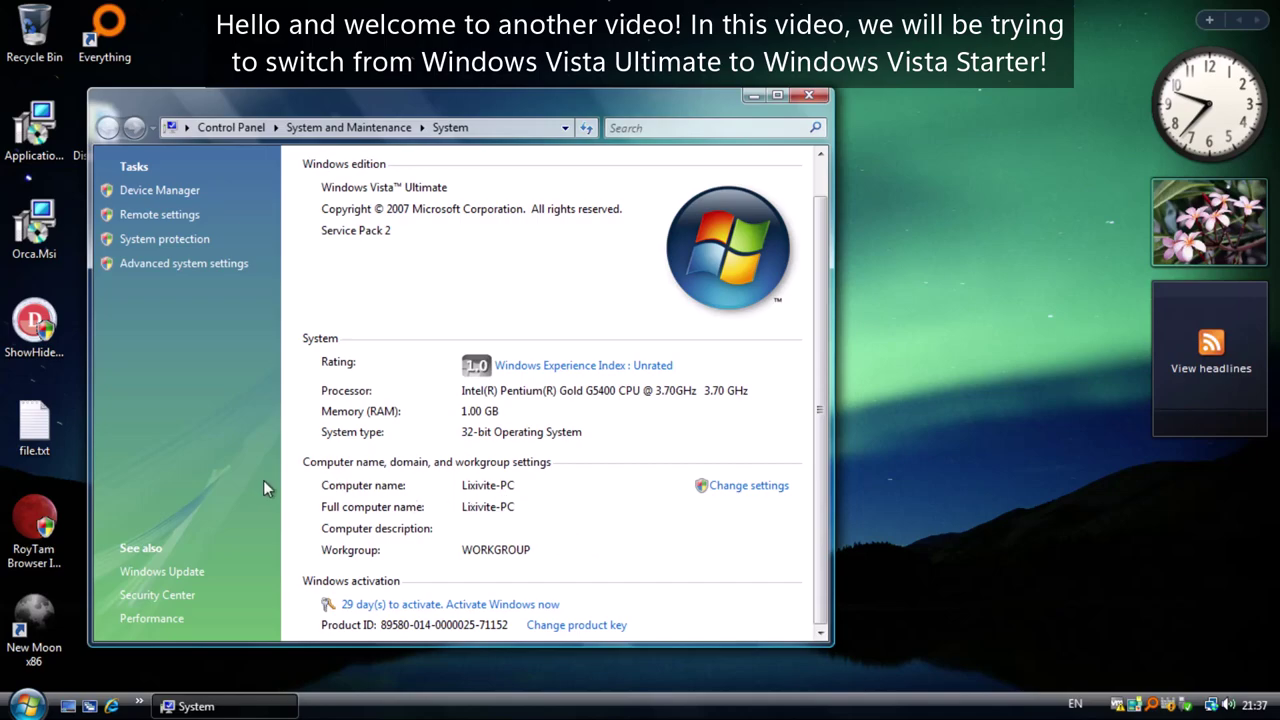
scroll(211, 462, "up", 1)
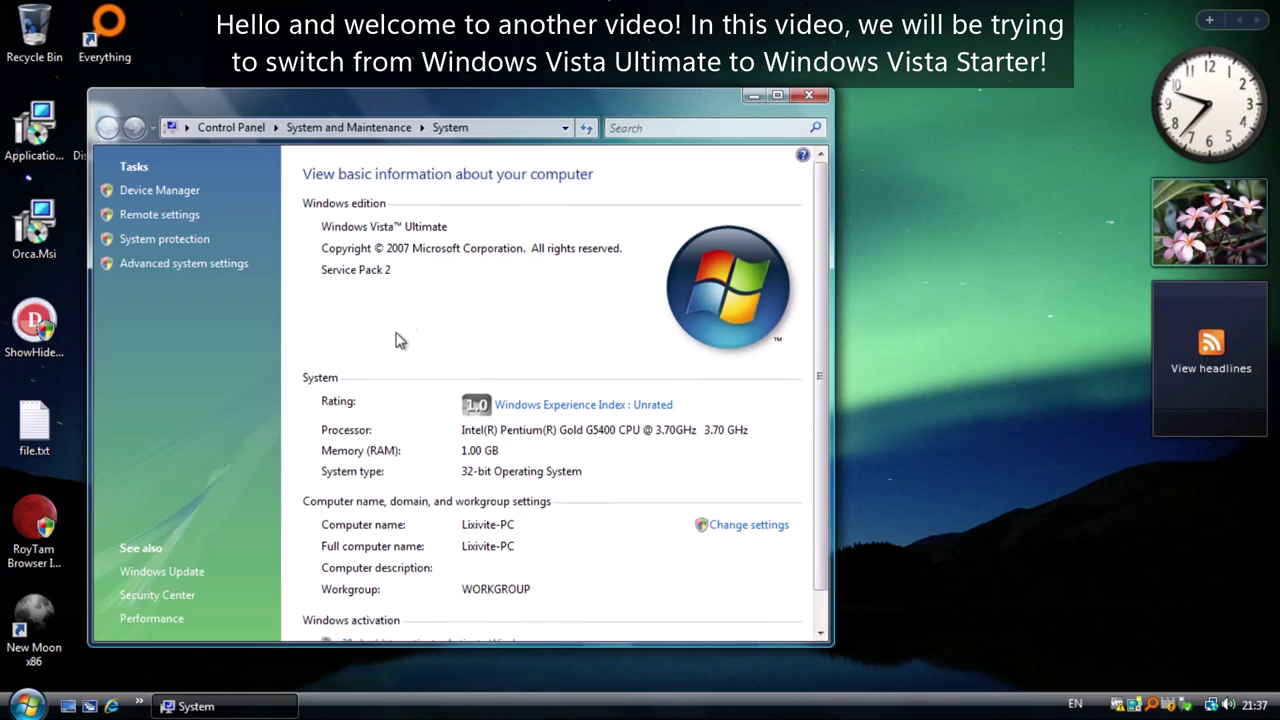
left_click(809, 96)
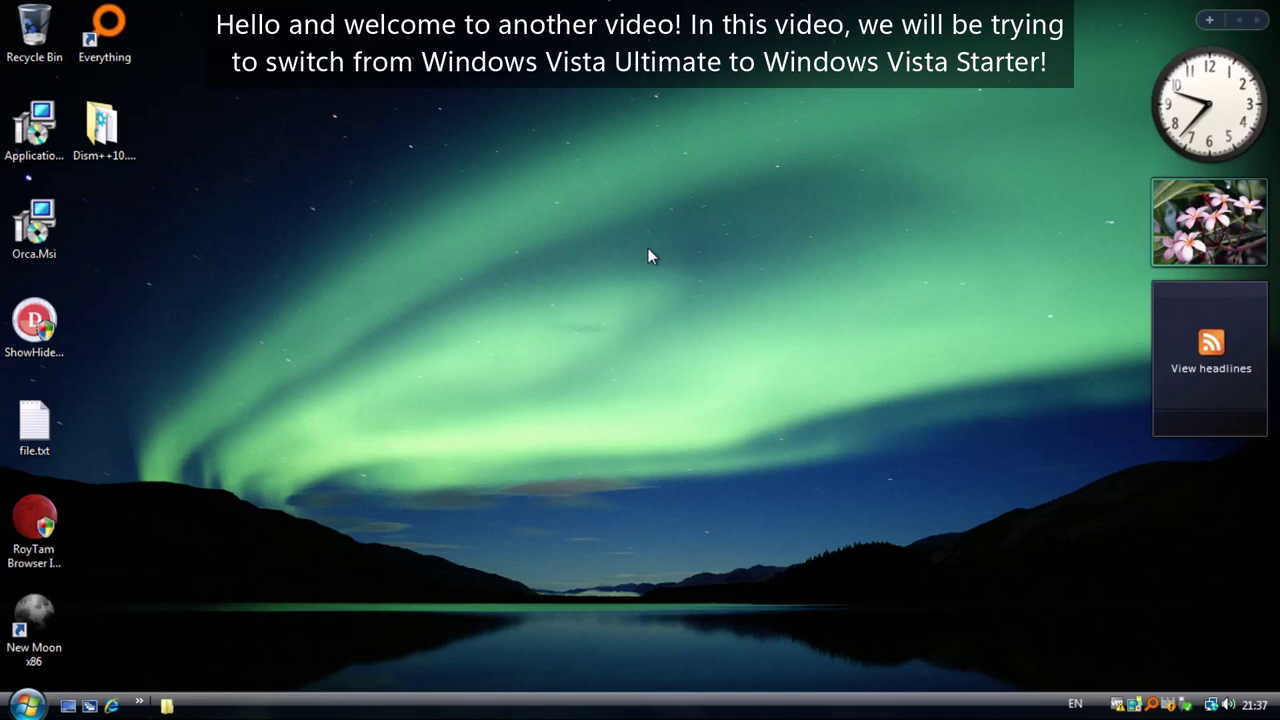
Step: Run winver, centre the About Windows window to read the edition and version, and close it
key("super+r")
type("winver")
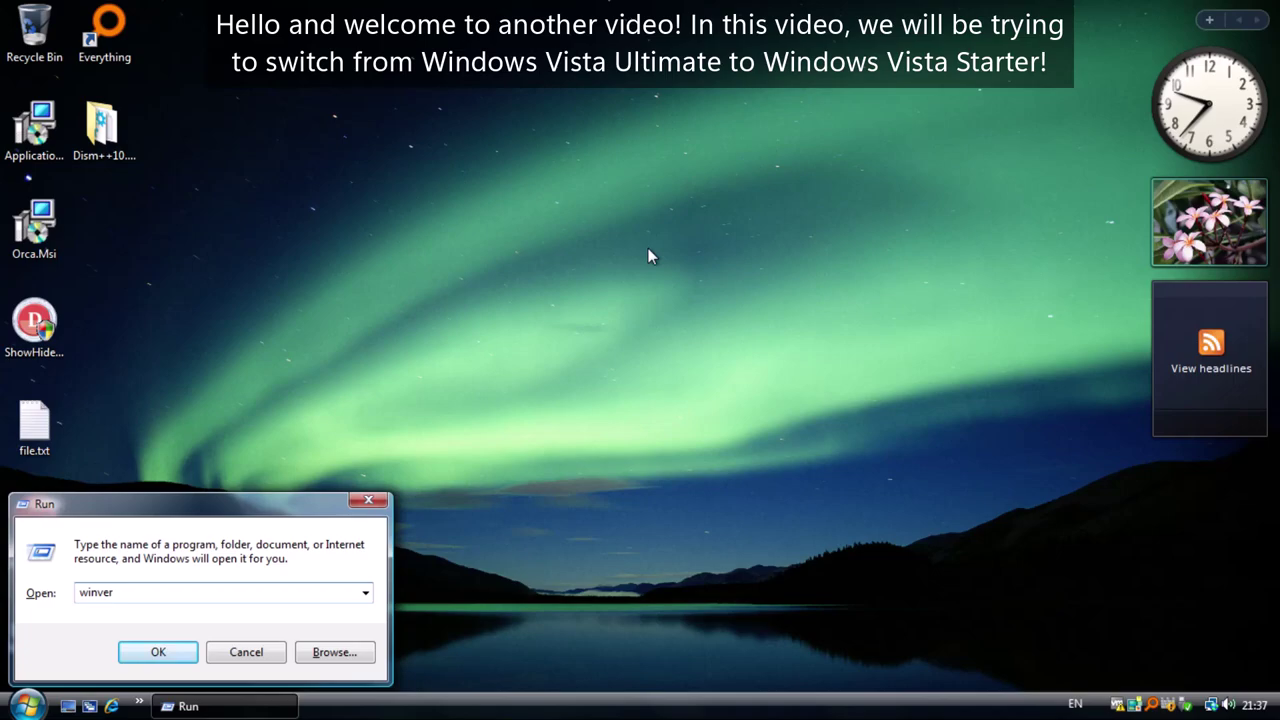
key("Return")
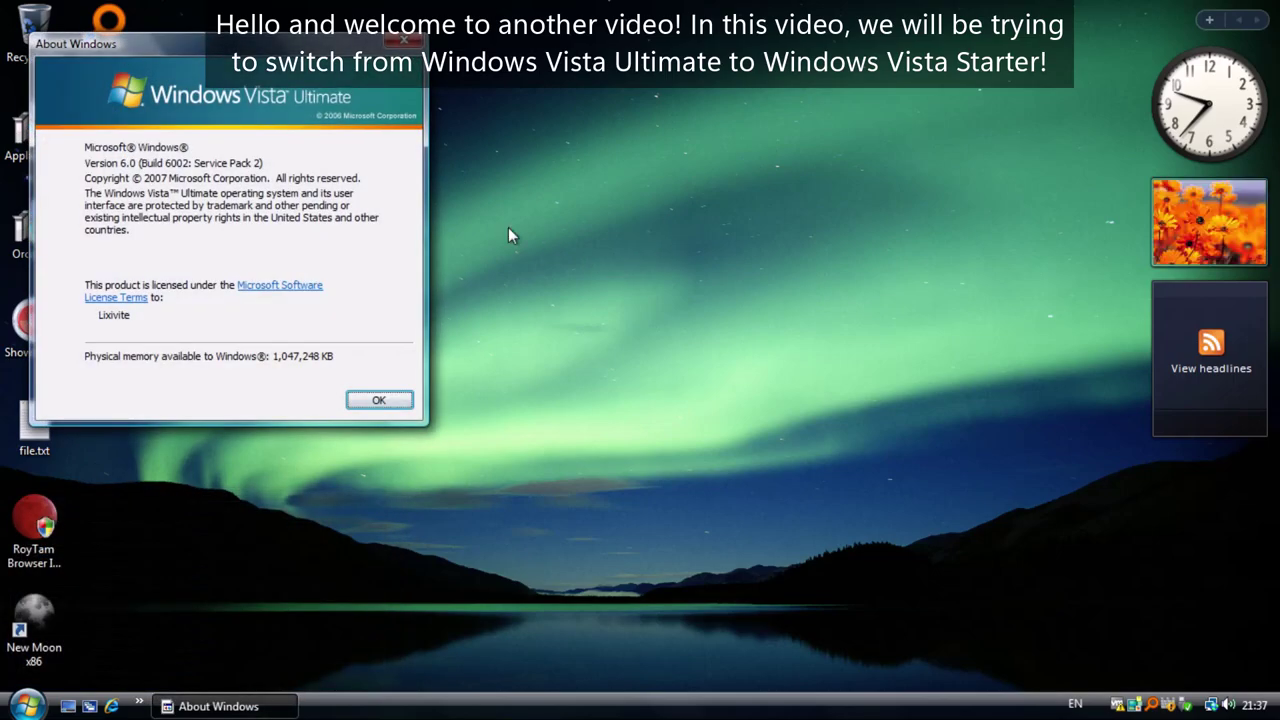
left_click_drag(166, 45, 563, 168)
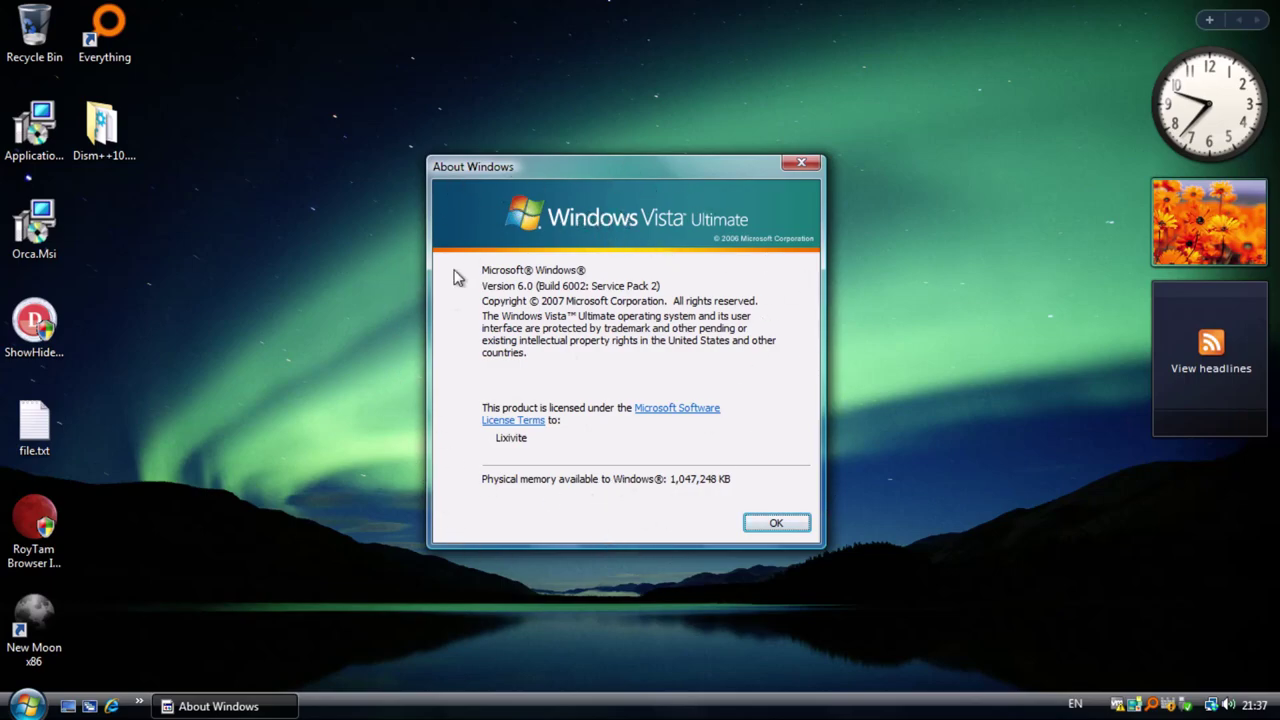
left_click(776, 523)
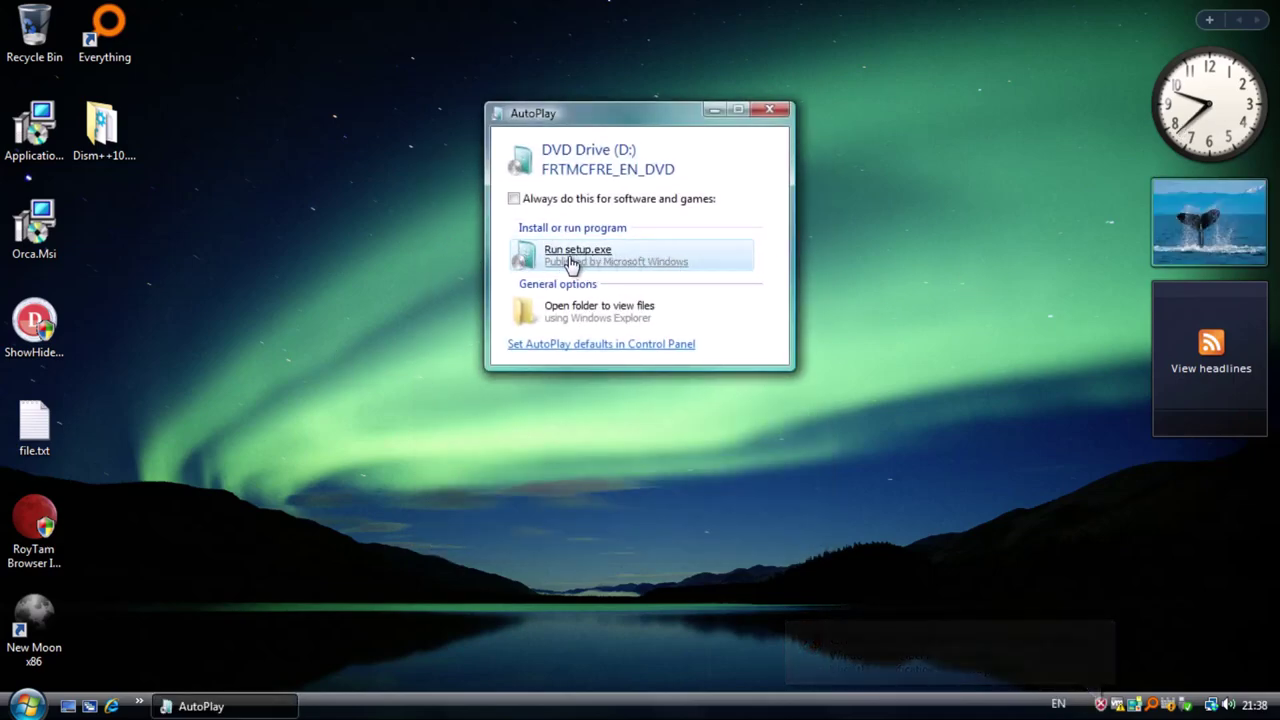
Step: Run setup.exe from the DVD with permission to access the computer and start the Windows Vista installation
left_click(539, 257)
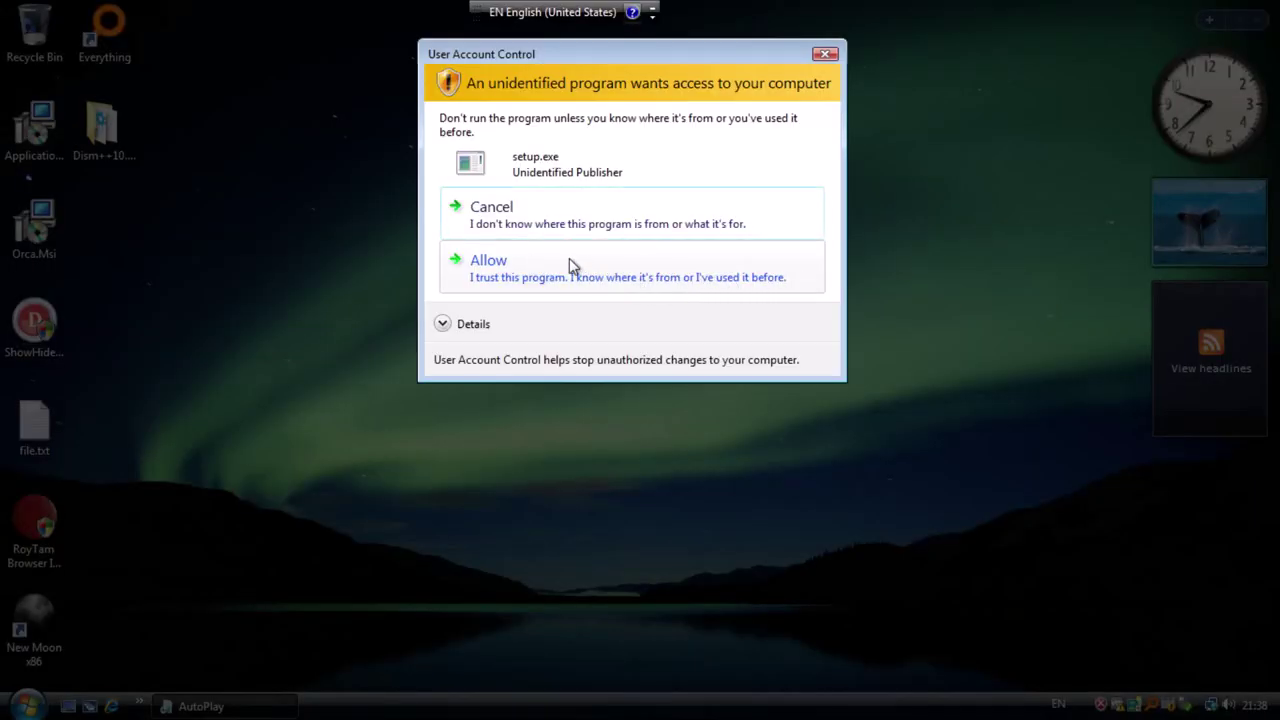
left_click(599, 262)
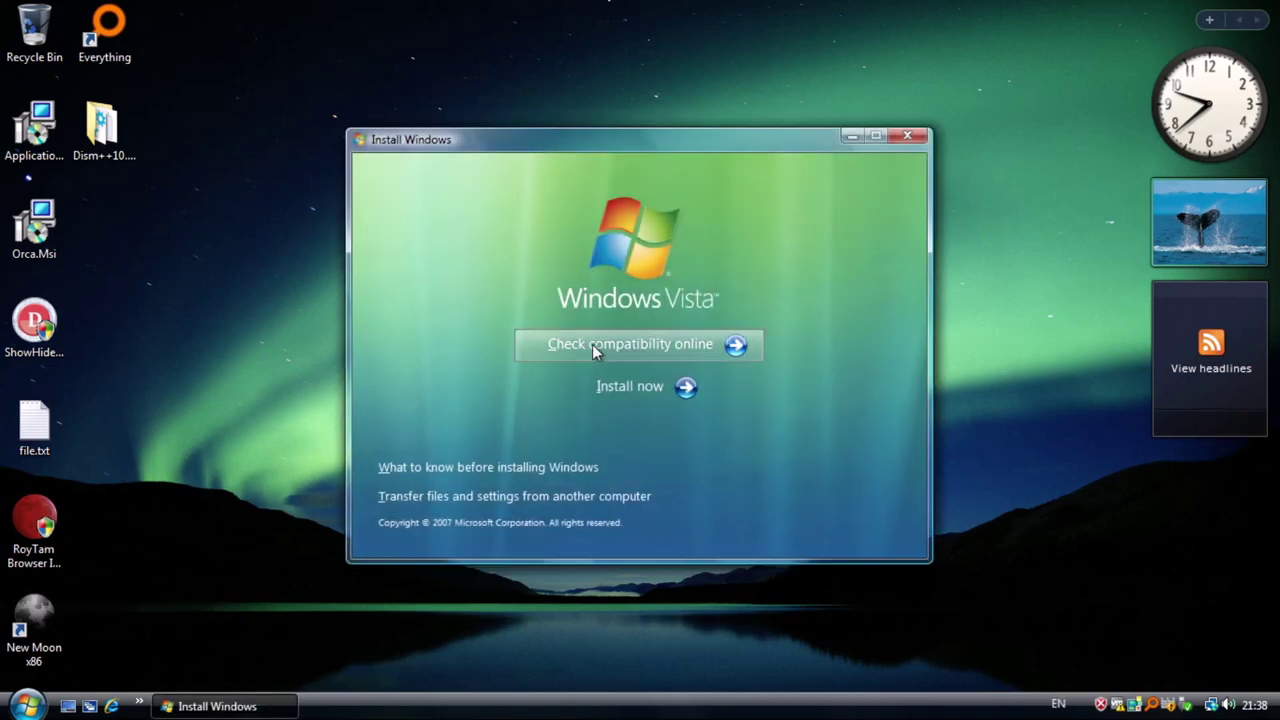
left_click(650, 390)
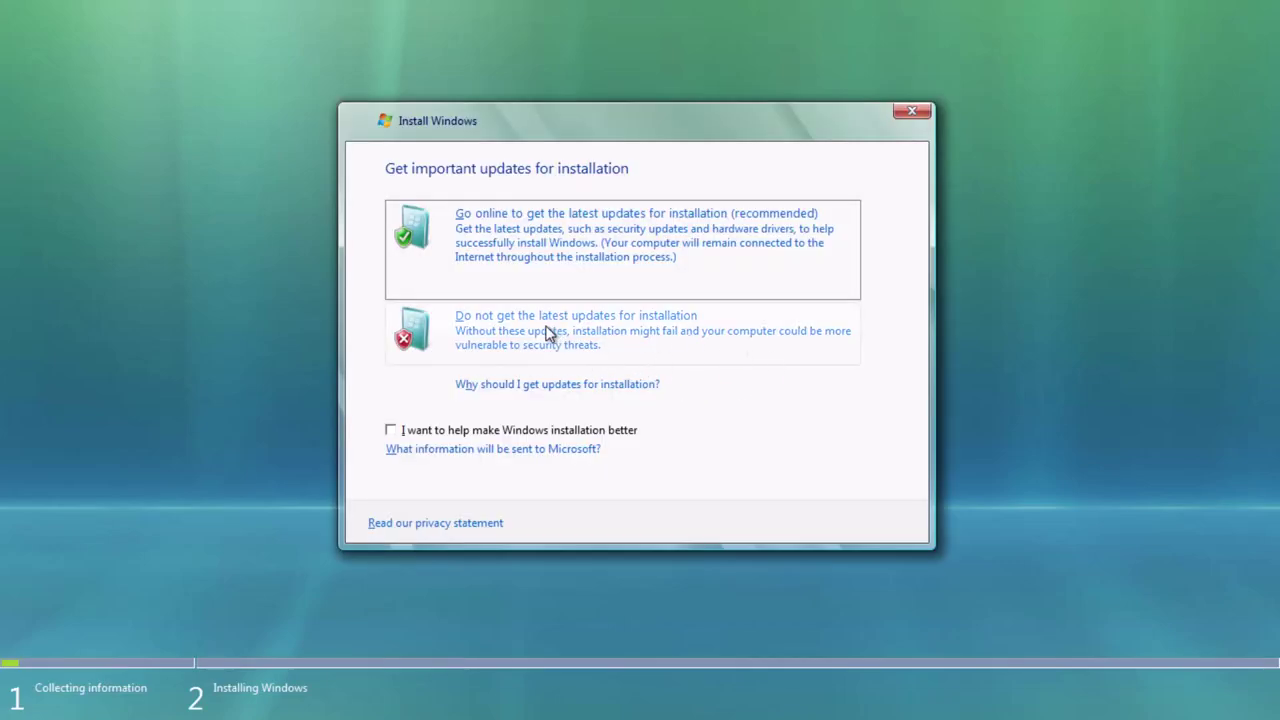
Step: Skip the installation updates, turn off automatic activation and continue without a product key
left_click(636, 343)
left_click(614, 436)
left_click(868, 521)
left_click(849, 426)
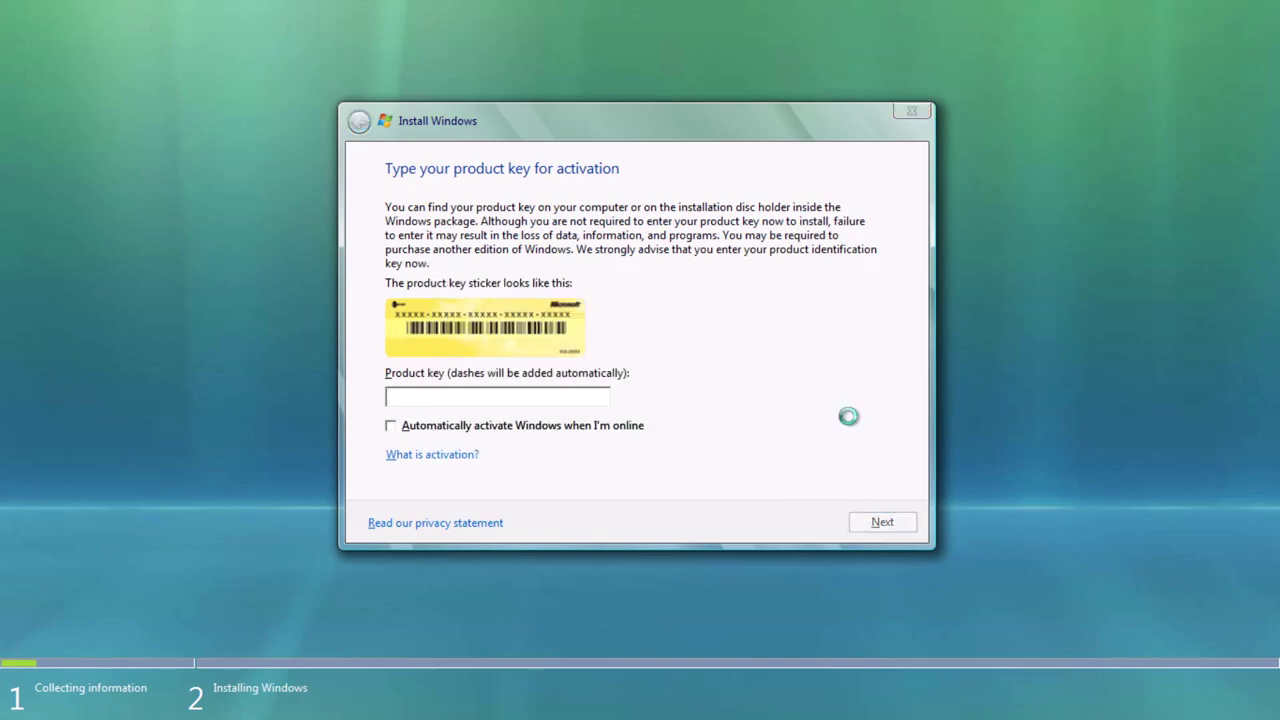
Step: Choose Windows Vista Starter as the purchased edition and accept the license terms to reach the installation type choice
left_click(512, 319)
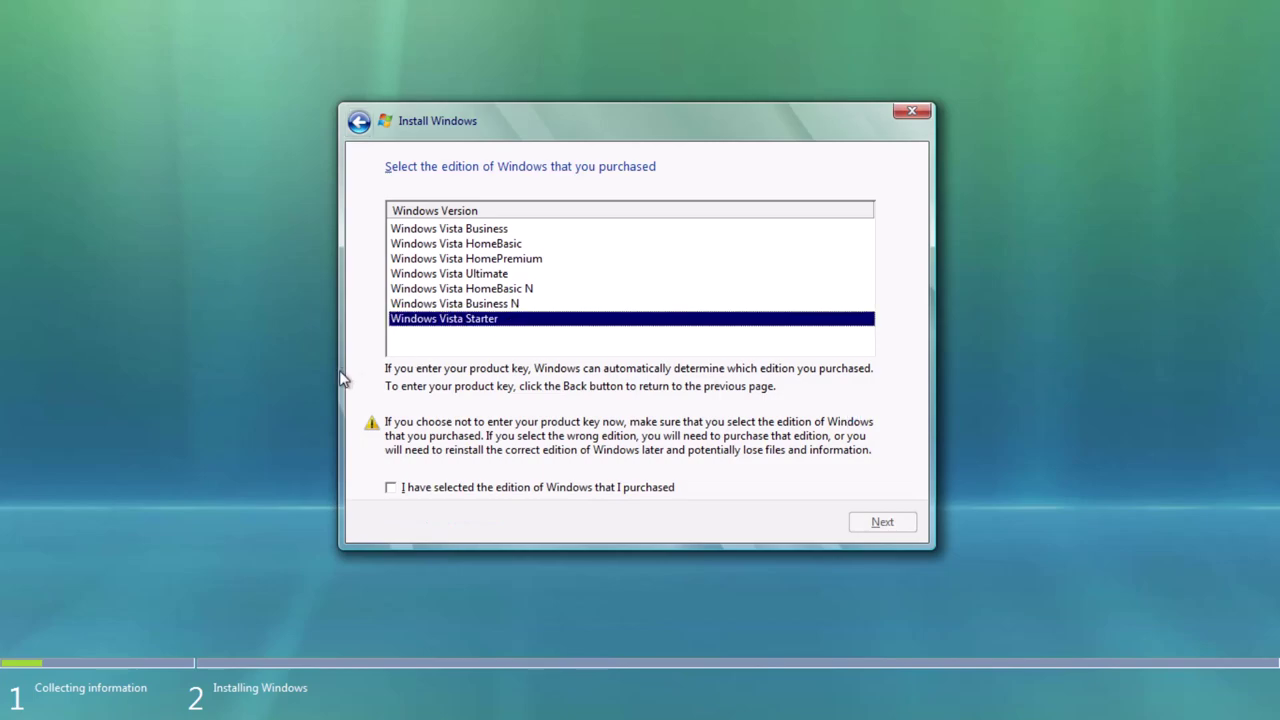
left_click(410, 490)
left_click(880, 522)
left_click(480, 480)
left_click(882, 523)
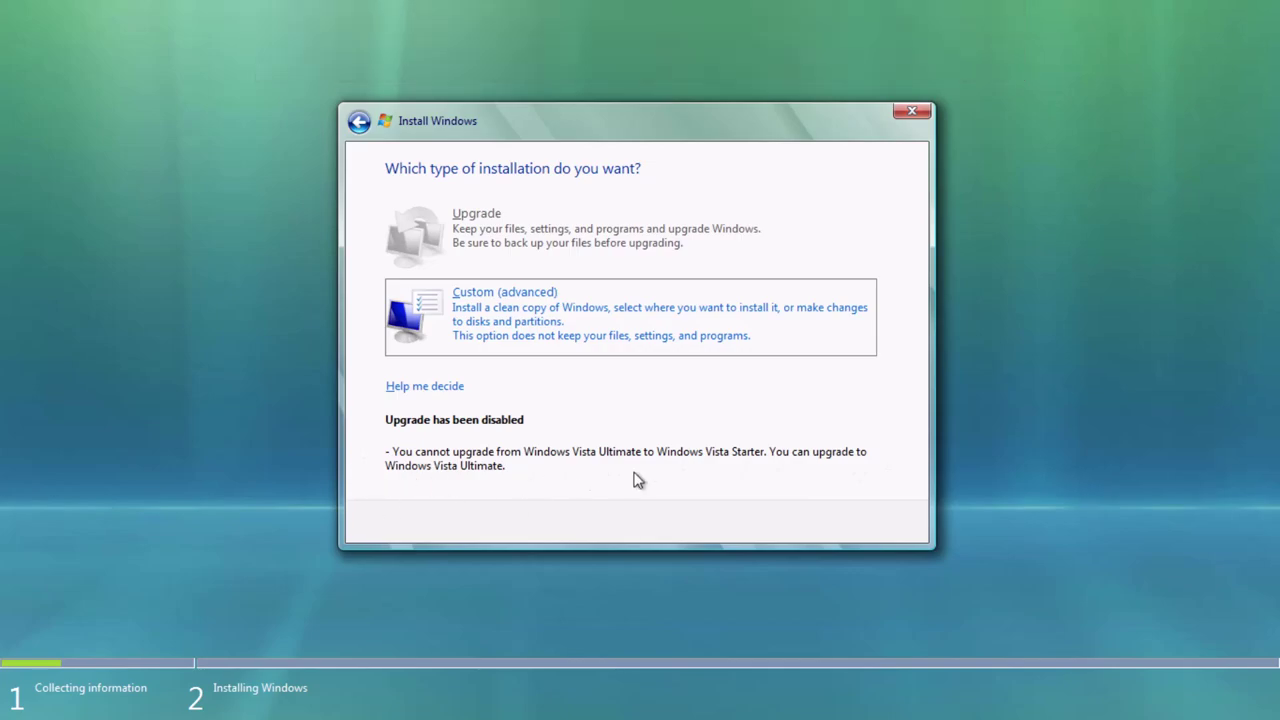
Step: Cancel the Windows installation and close the setup window
left_click(925, 117)
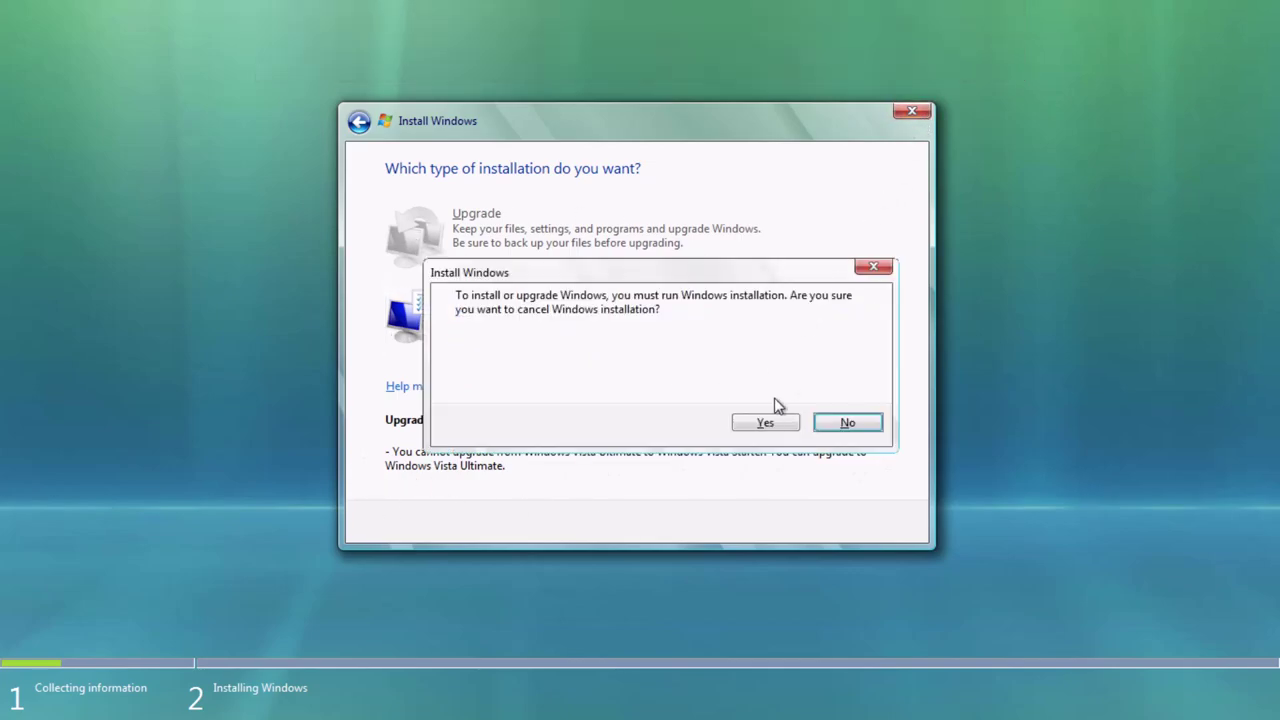
left_click(750, 428)
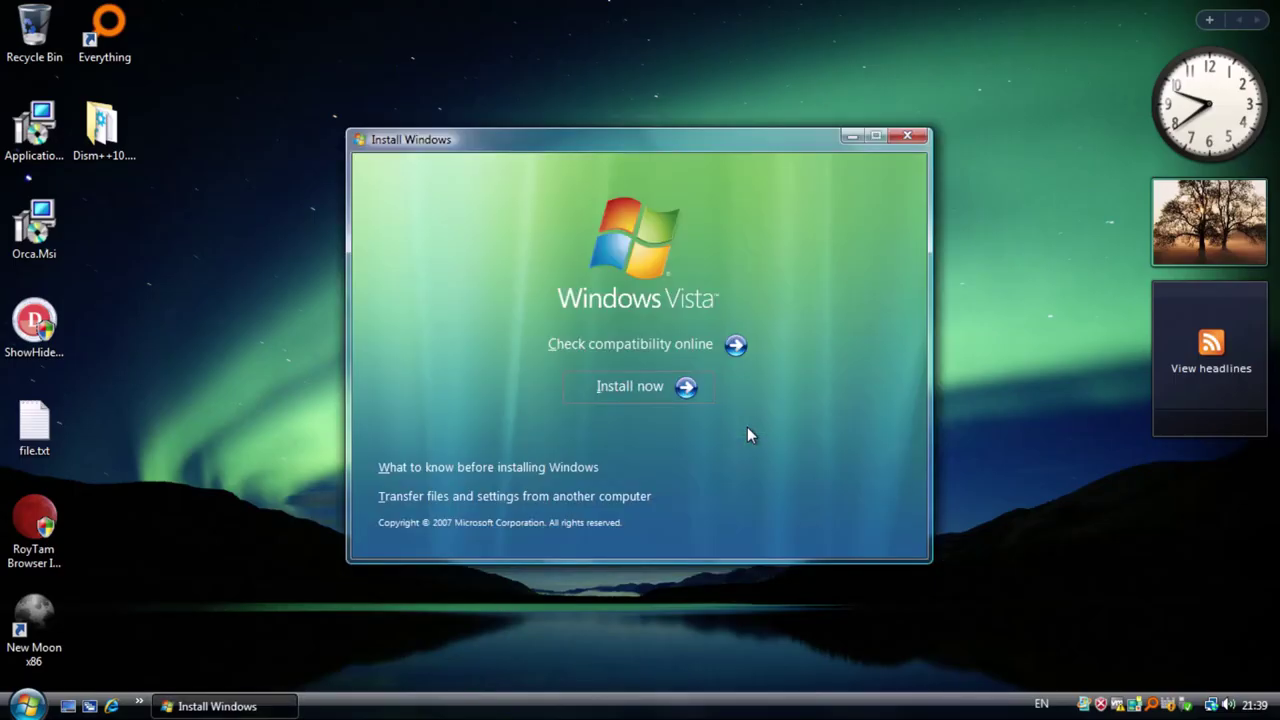
left_click(907, 135)
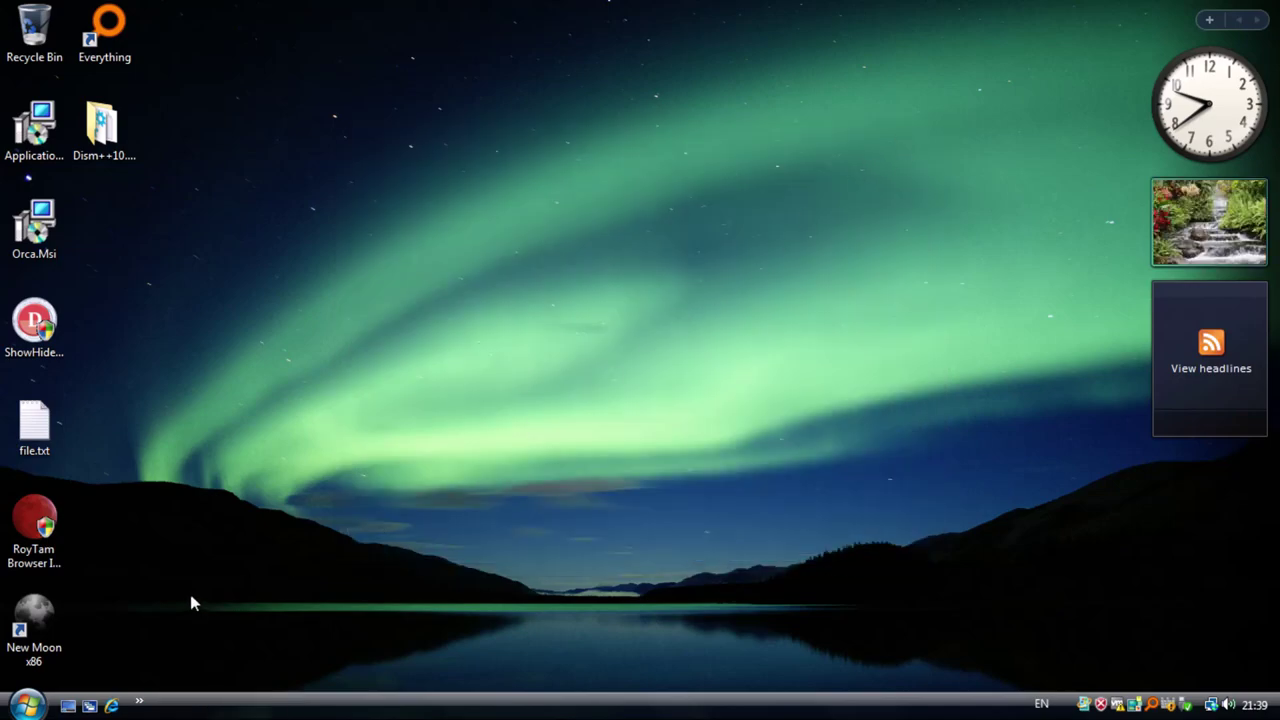
Step: Launch Dism++x86.exe from the Dism++10.1.1002.1B desktop folder, allow it access, and accept its user agreement
double_click(96, 128)
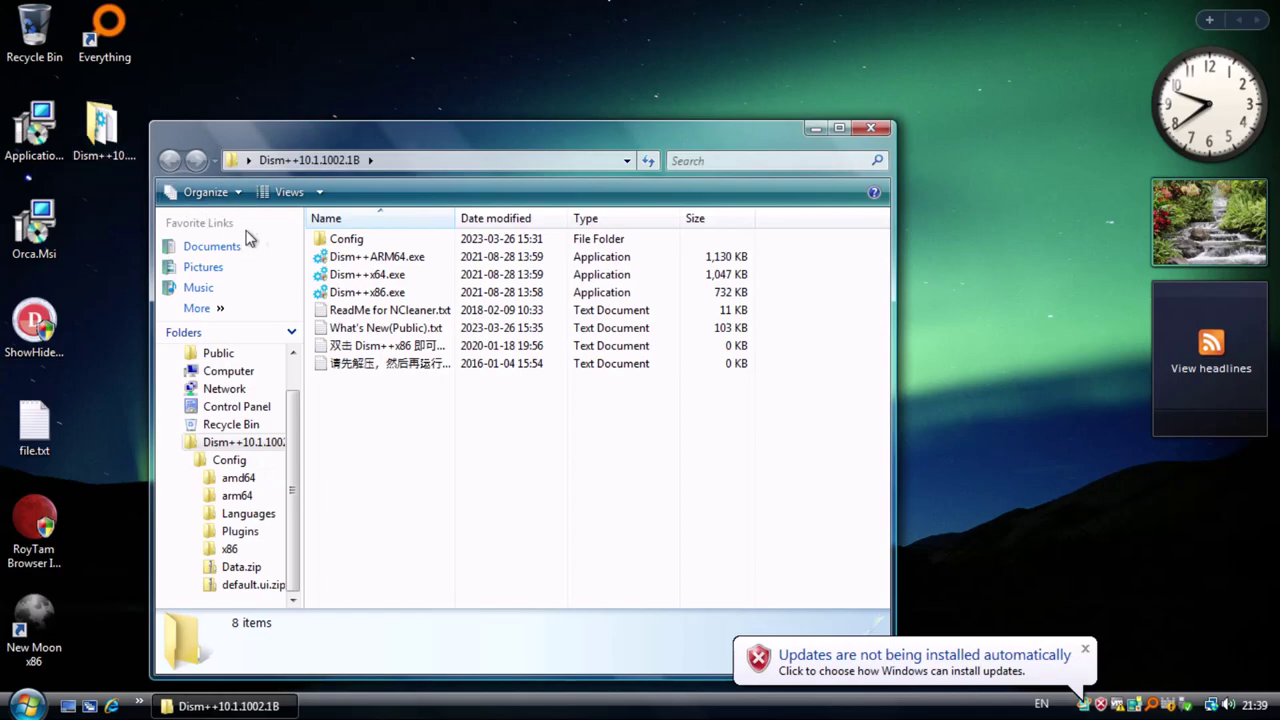
double_click(419, 292)
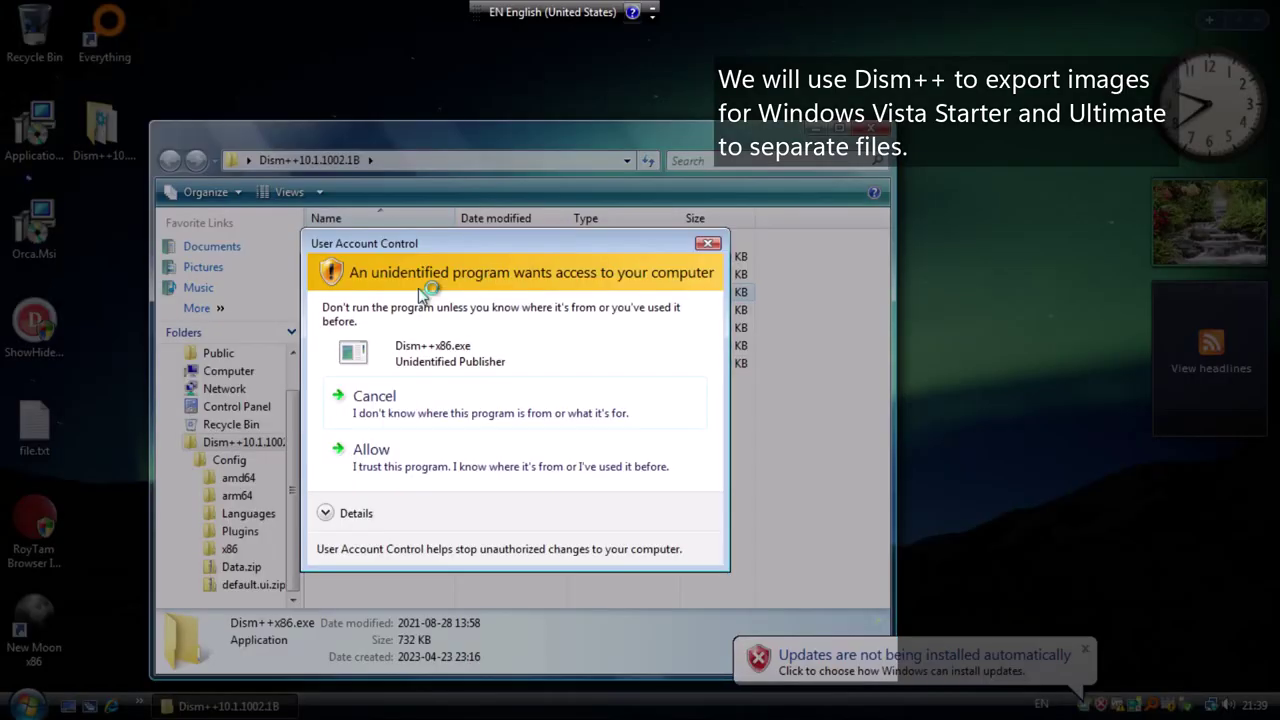
left_click(463, 456)
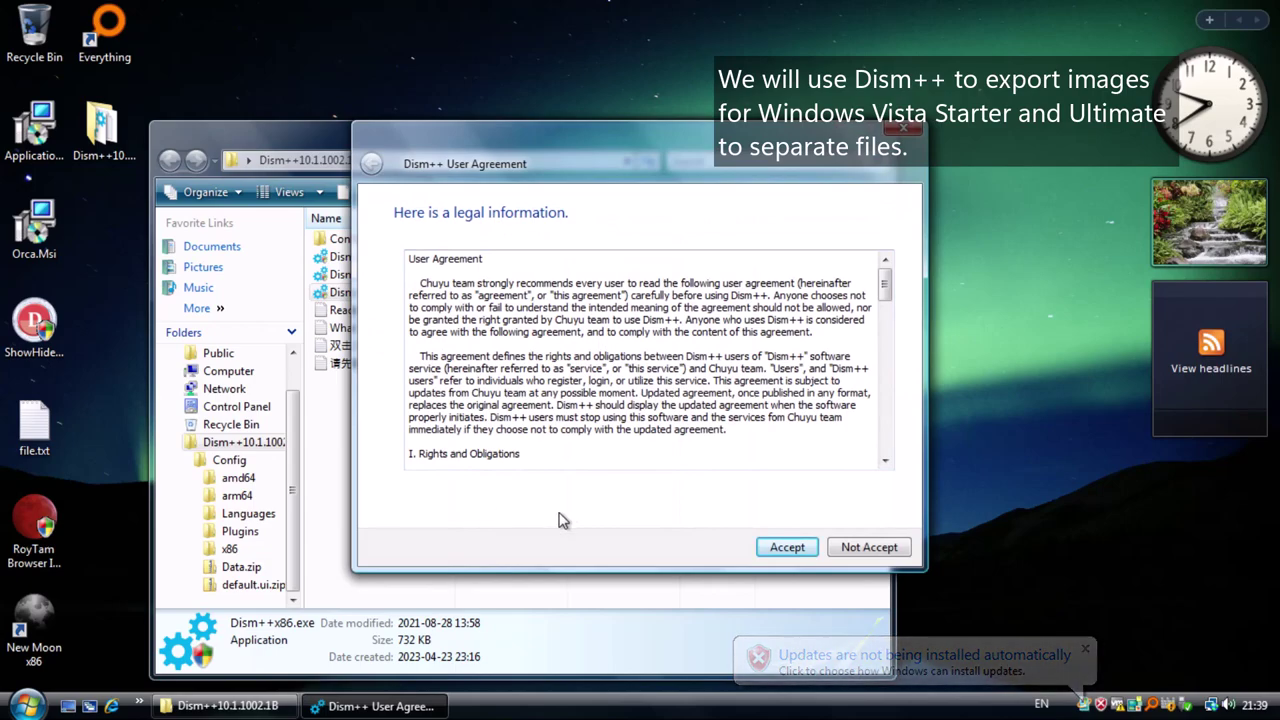
left_click(784, 547)
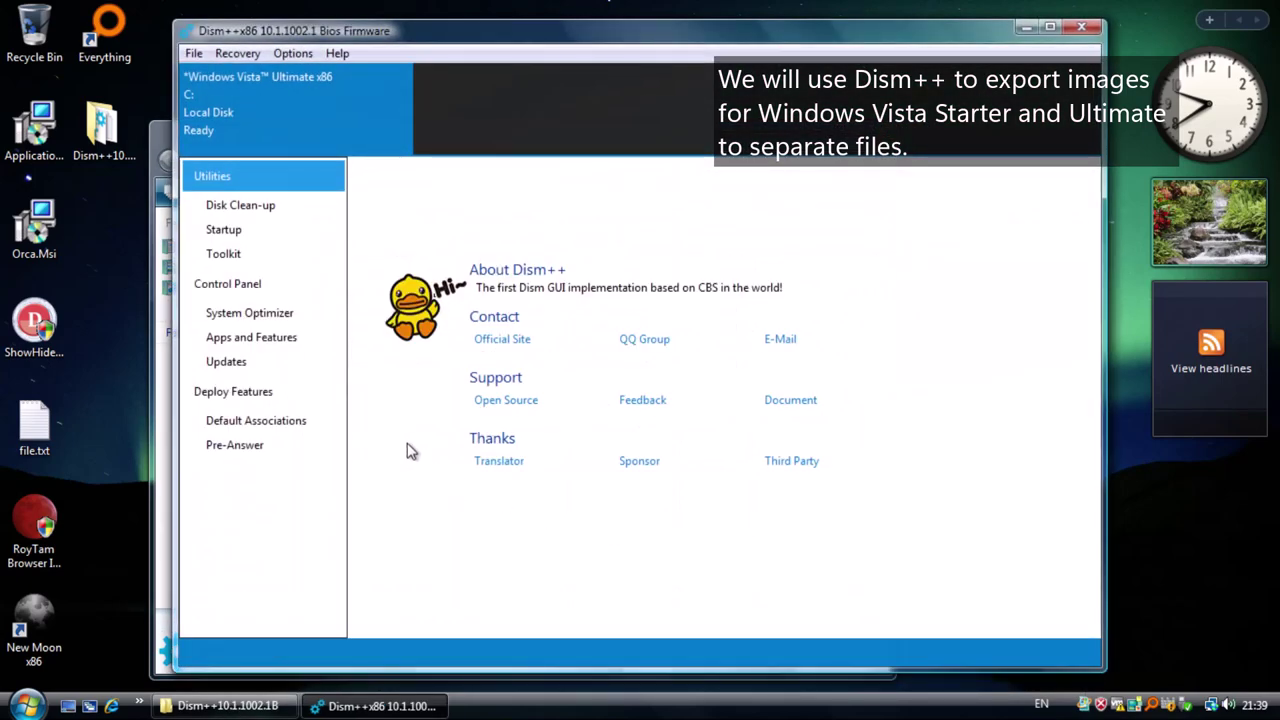
Step: Open the image file install.wim from the sources folder of DVD drive D: for editing
left_click(193, 53)
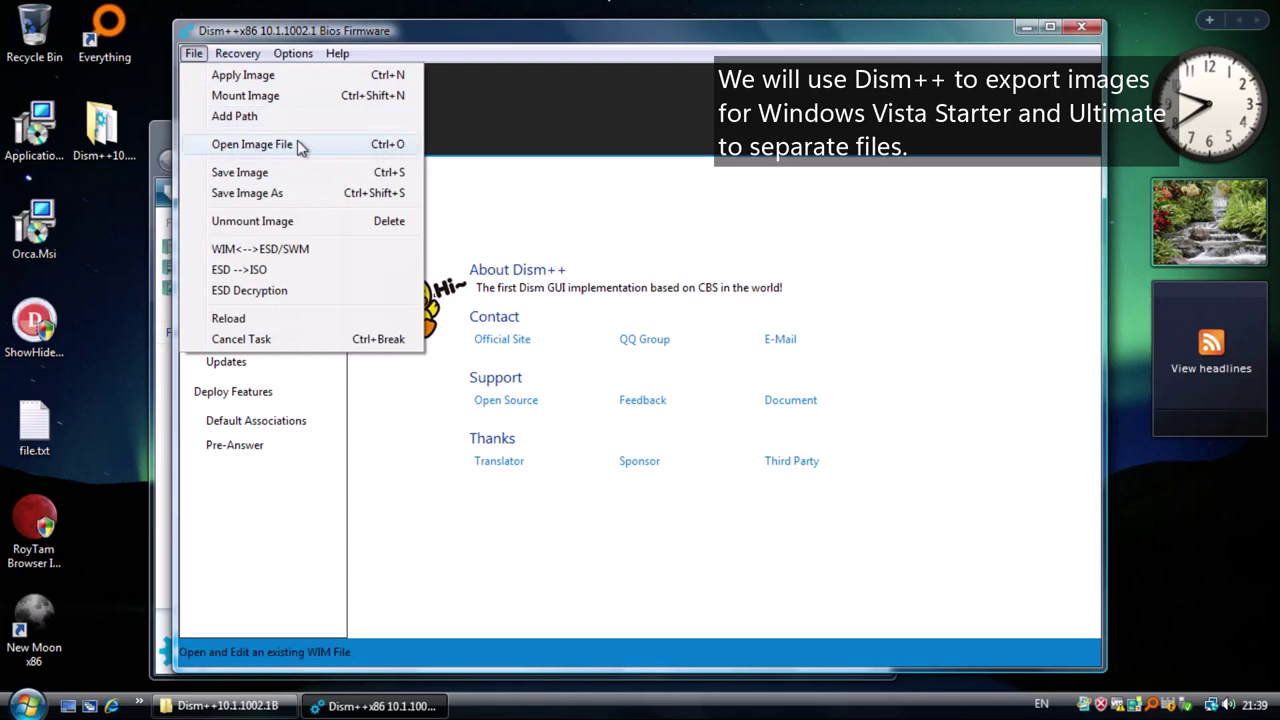
left_click(297, 145)
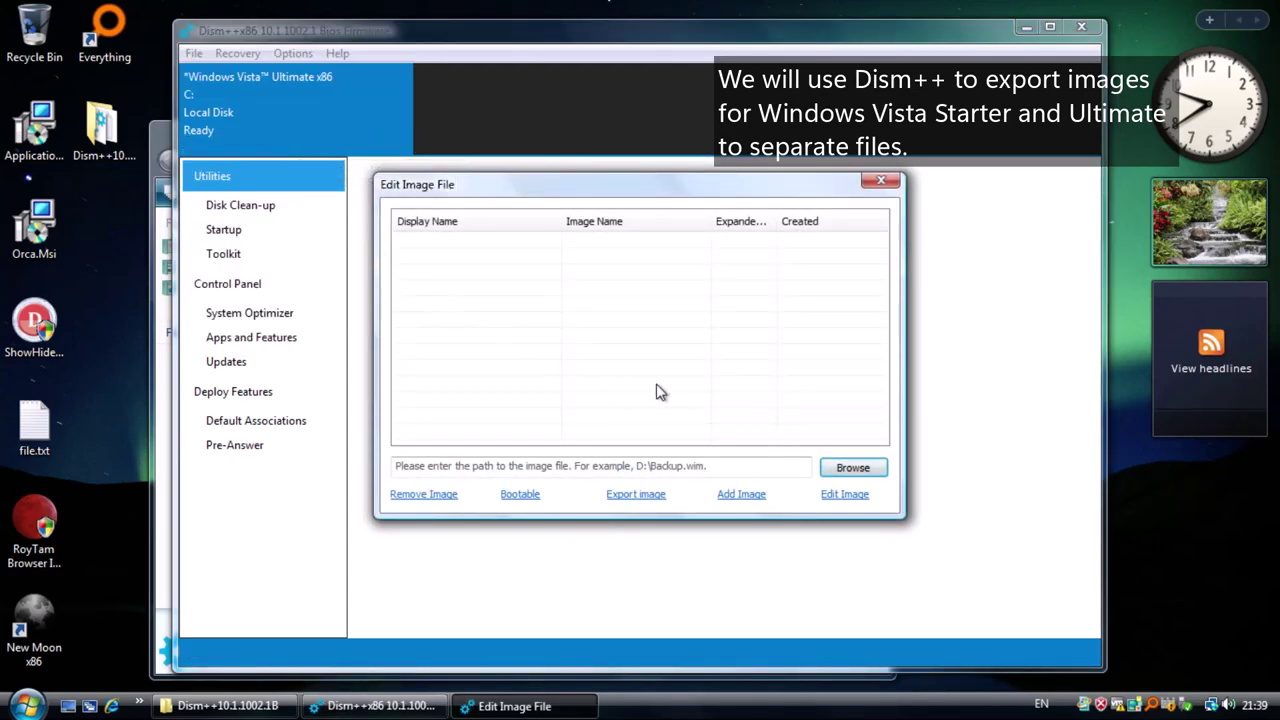
left_click(849, 470)
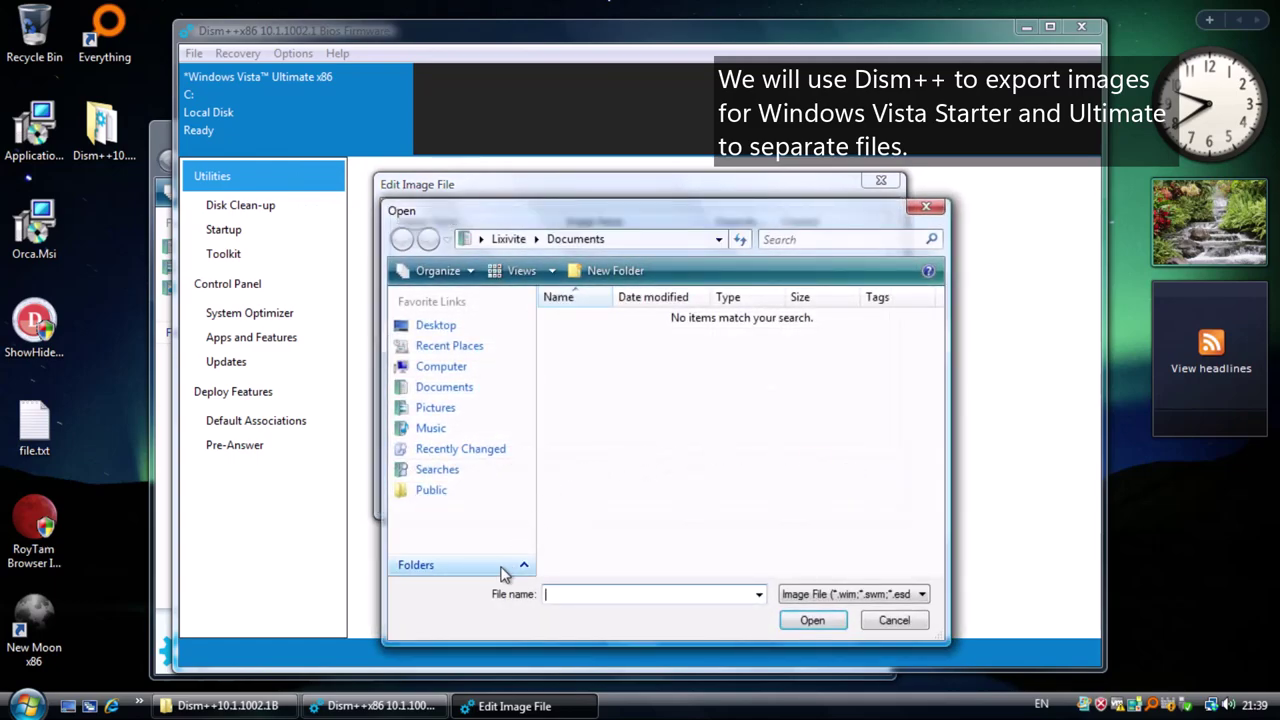
left_click(508, 568)
left_click(441, 366)
double_click(630, 434)
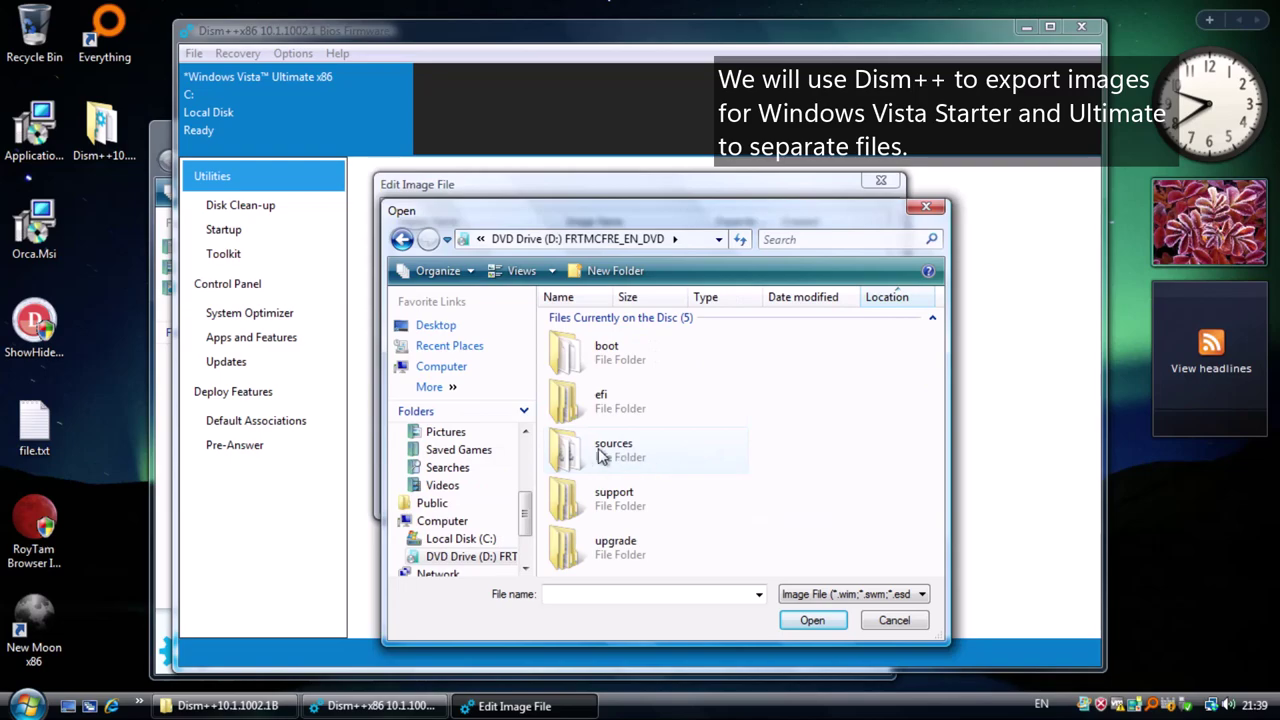
double_click(605, 449)
double_click(588, 486)
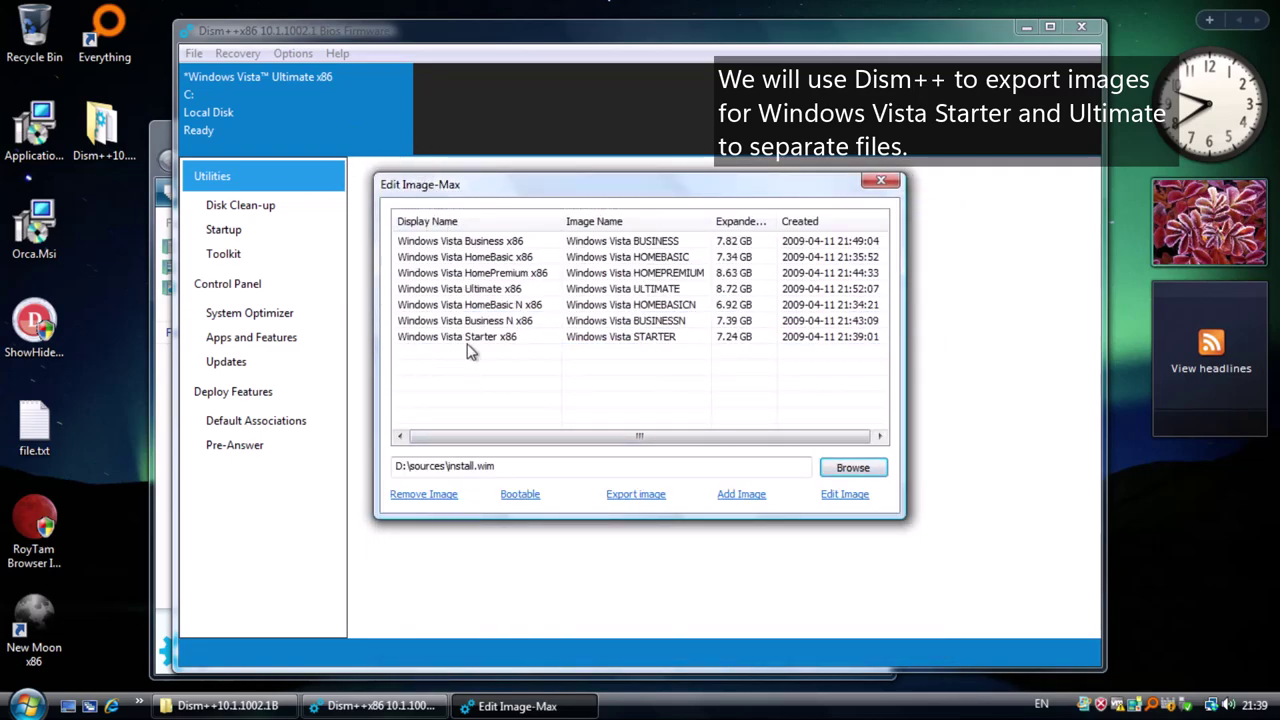
Step: Export the Windows Vista Starter x86 image as a WIM file named install in a new desktop folder called Starter
left_click(432, 340)
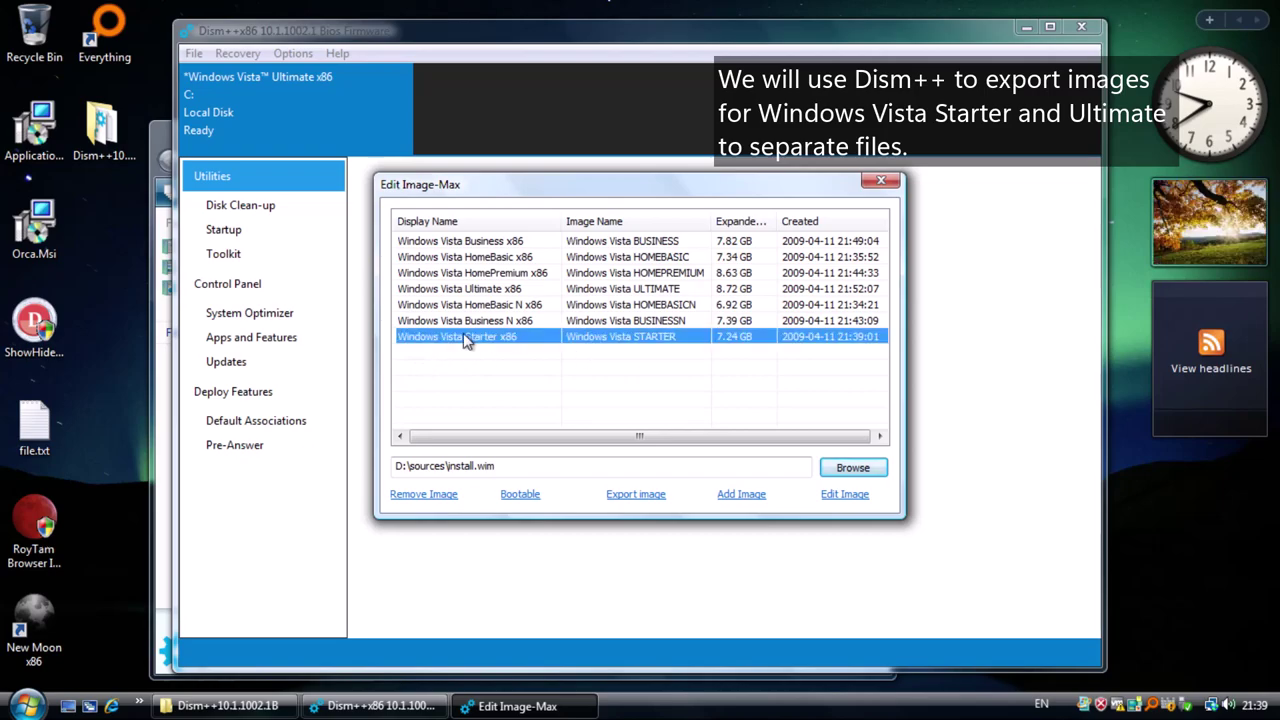
left_click(634, 495)
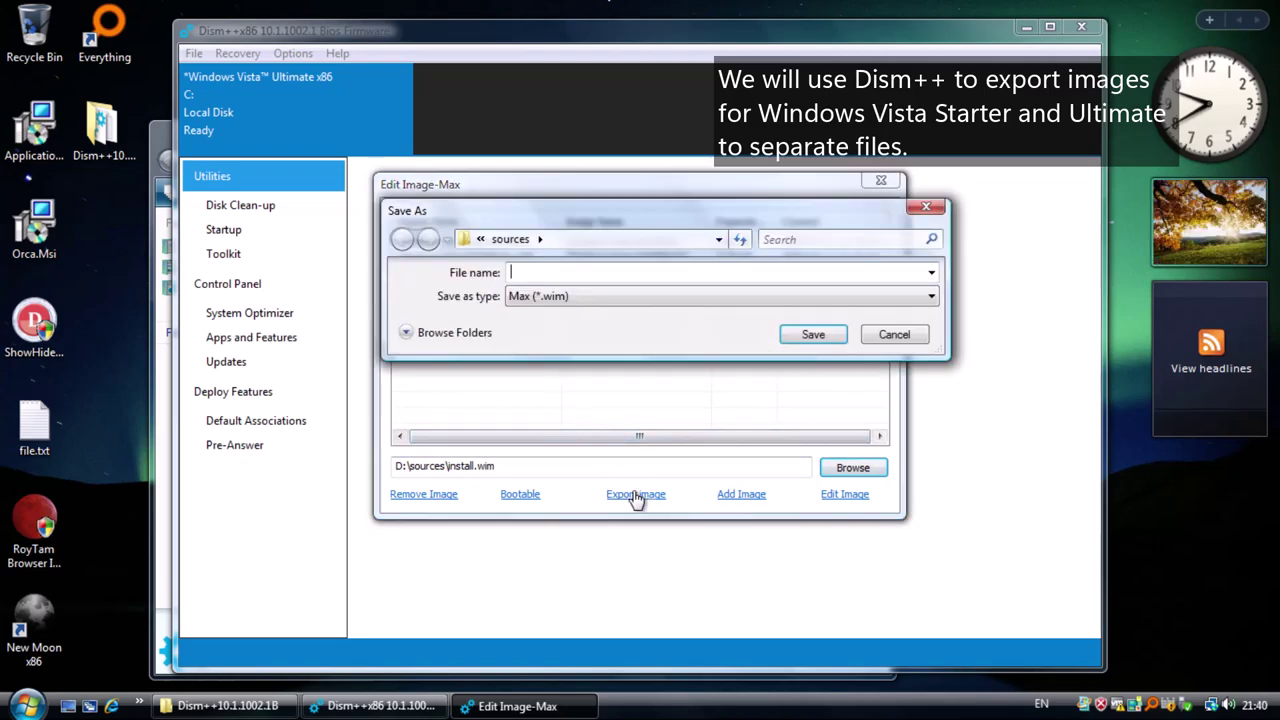
left_click(440, 333)
left_click(438, 326)
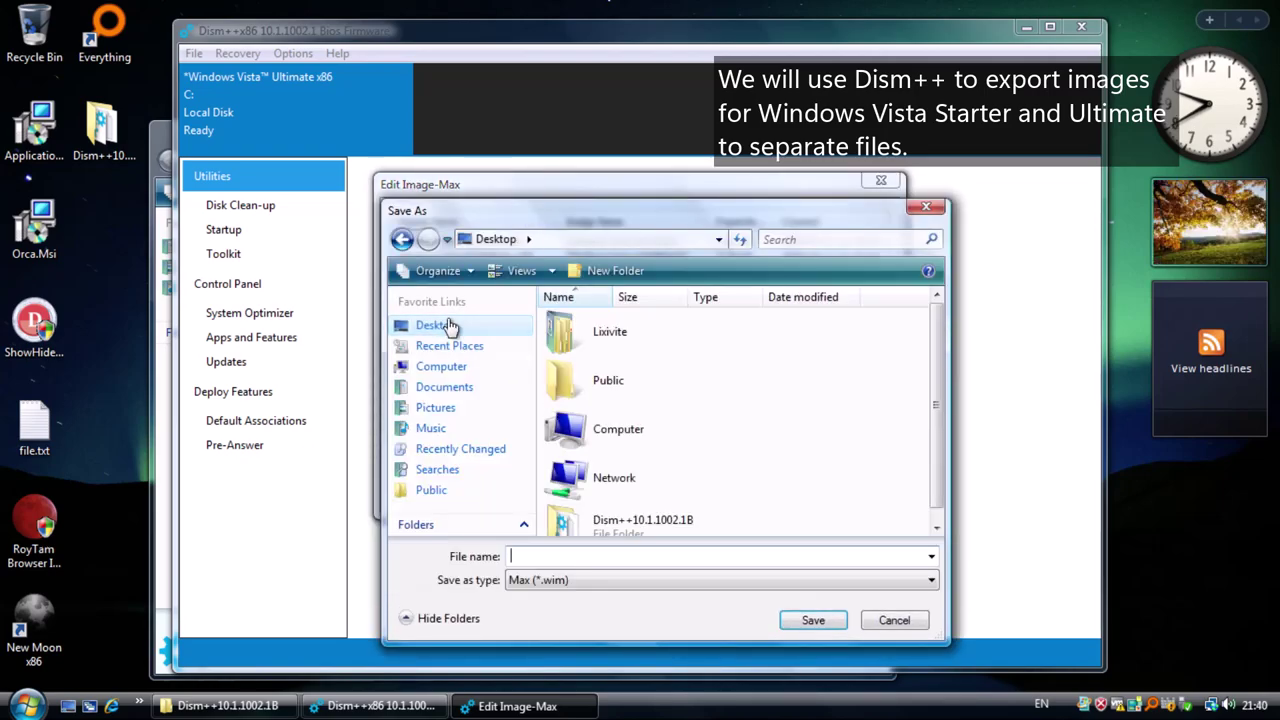
left_click(614, 273)
type("Starter")
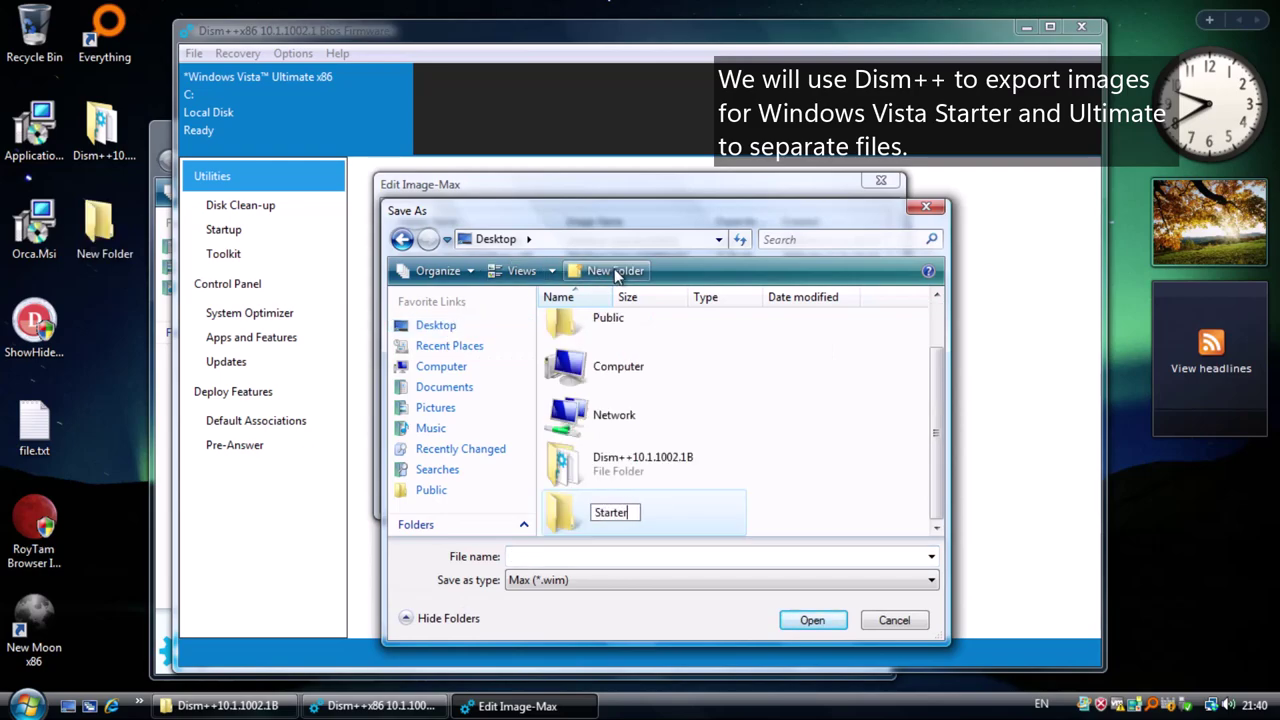
key("Return")
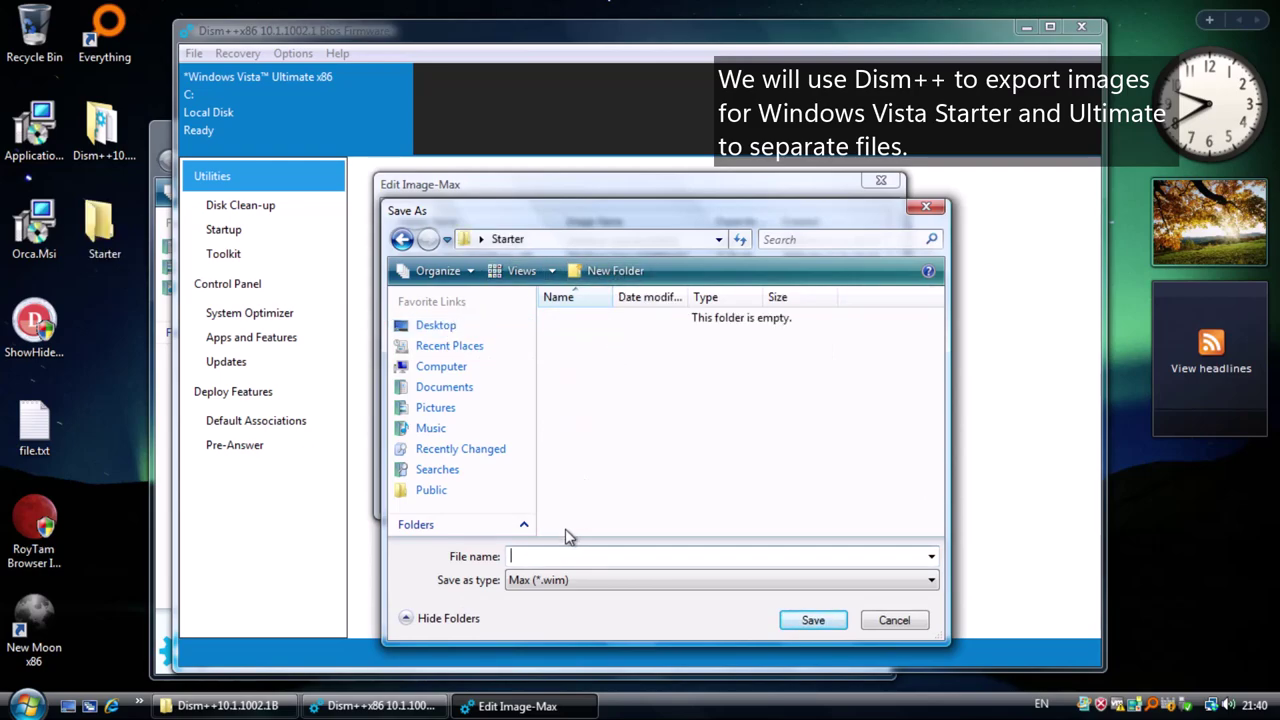
type("install")
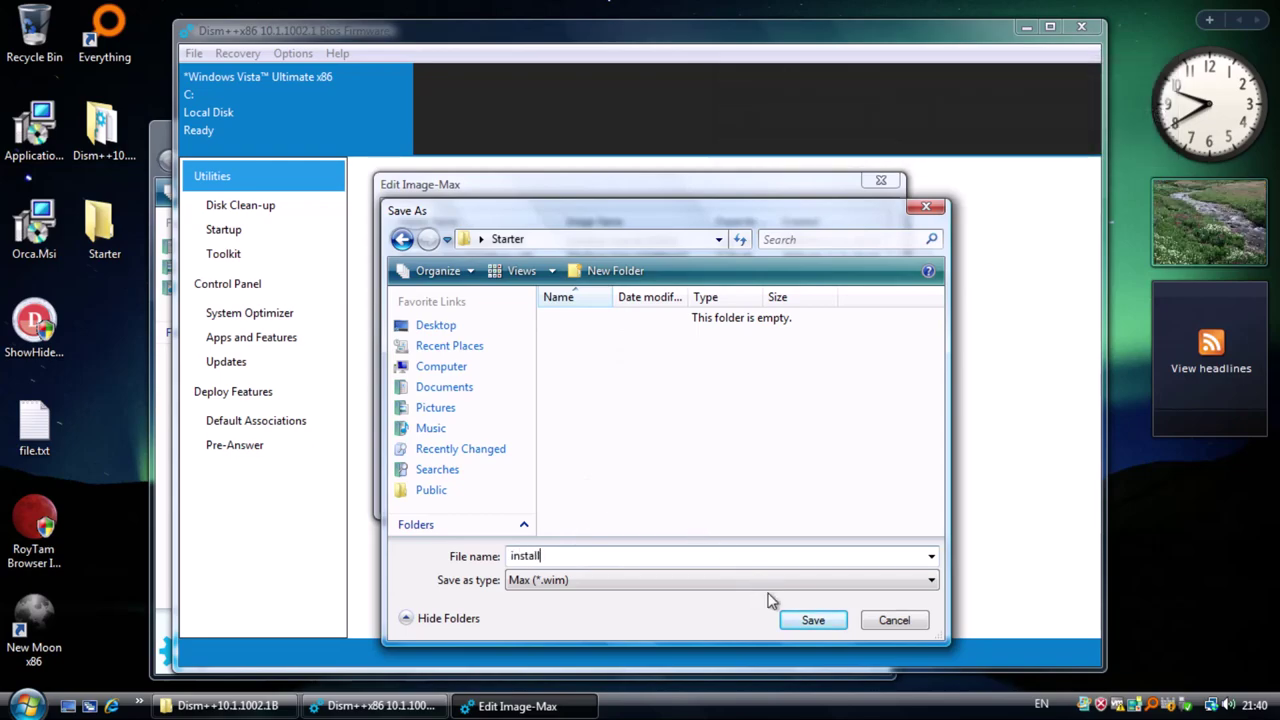
left_click(812, 620)
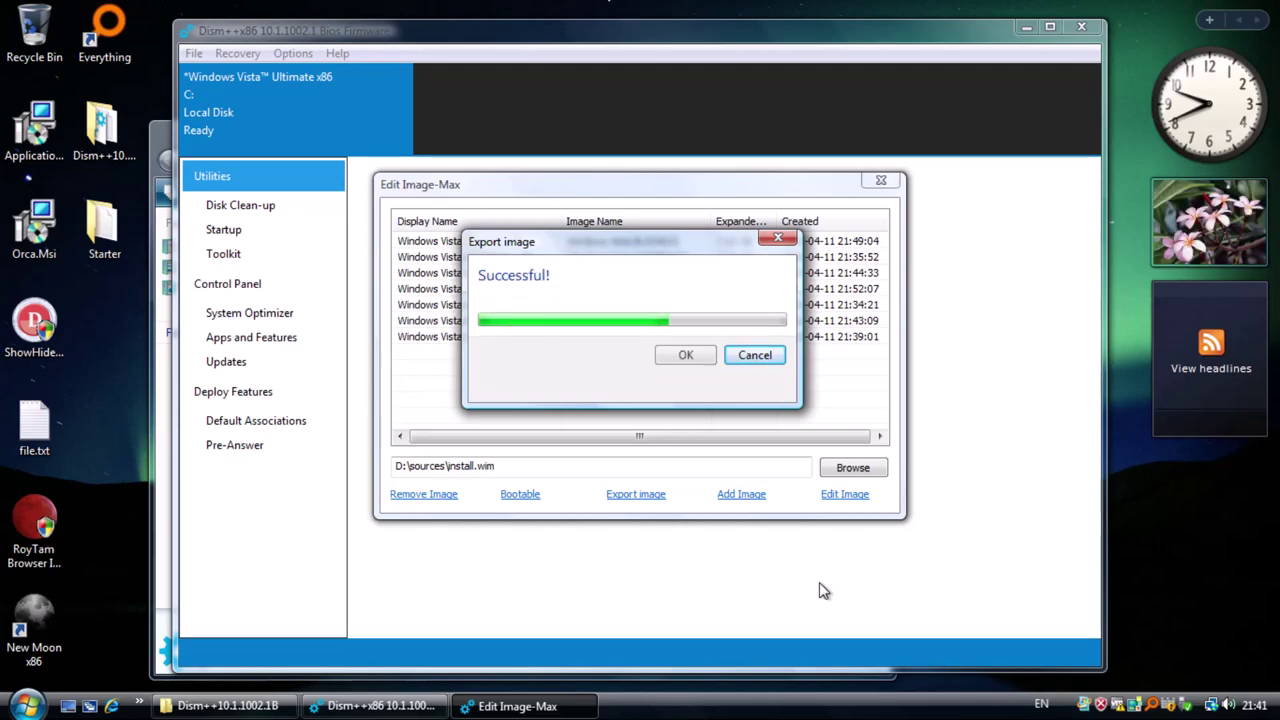
left_click(668, 355)
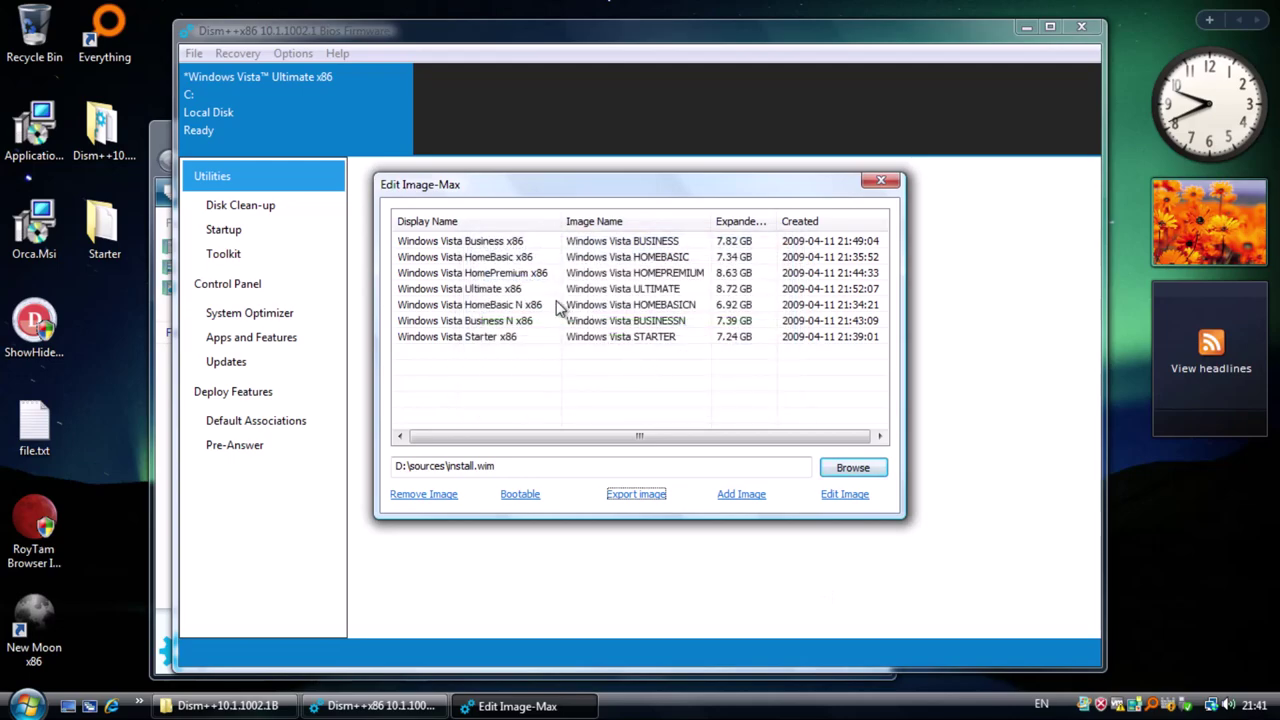
Step: Export the Windows Vista Ultimate x86 image as a WIM file named install in a new desktop folder called Ultimate
left_click(457, 289)
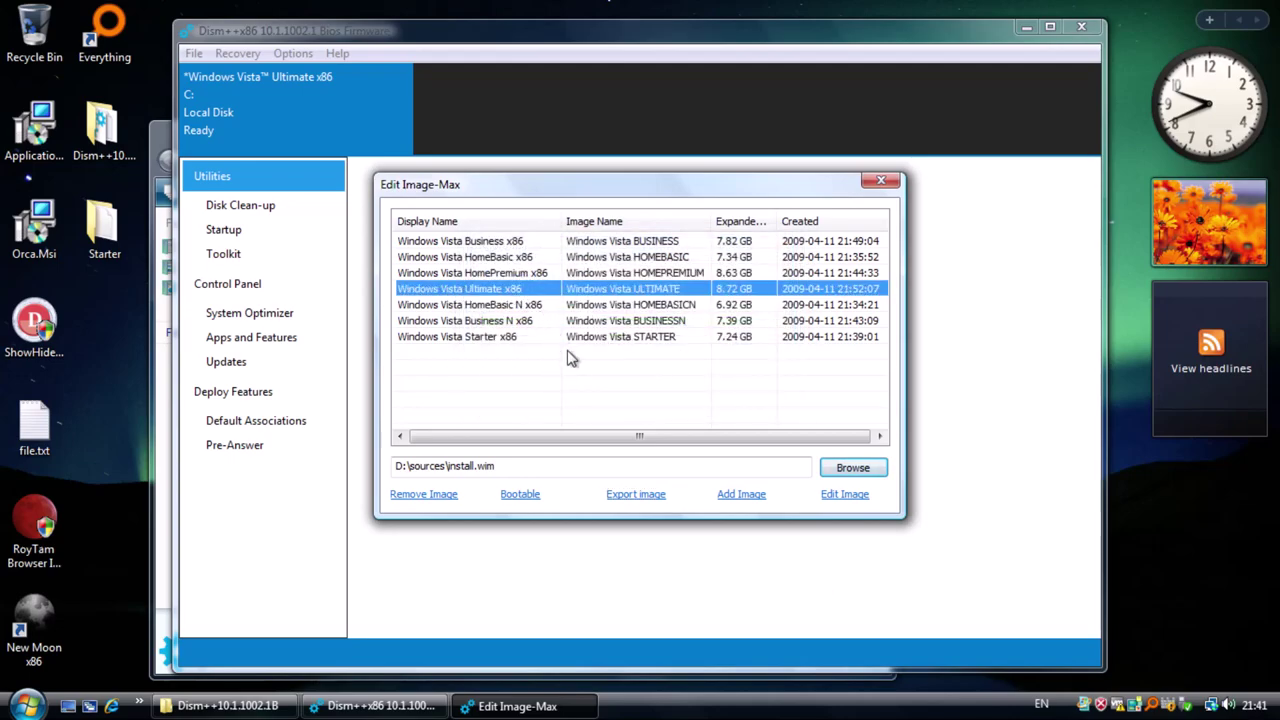
left_click(635, 494)
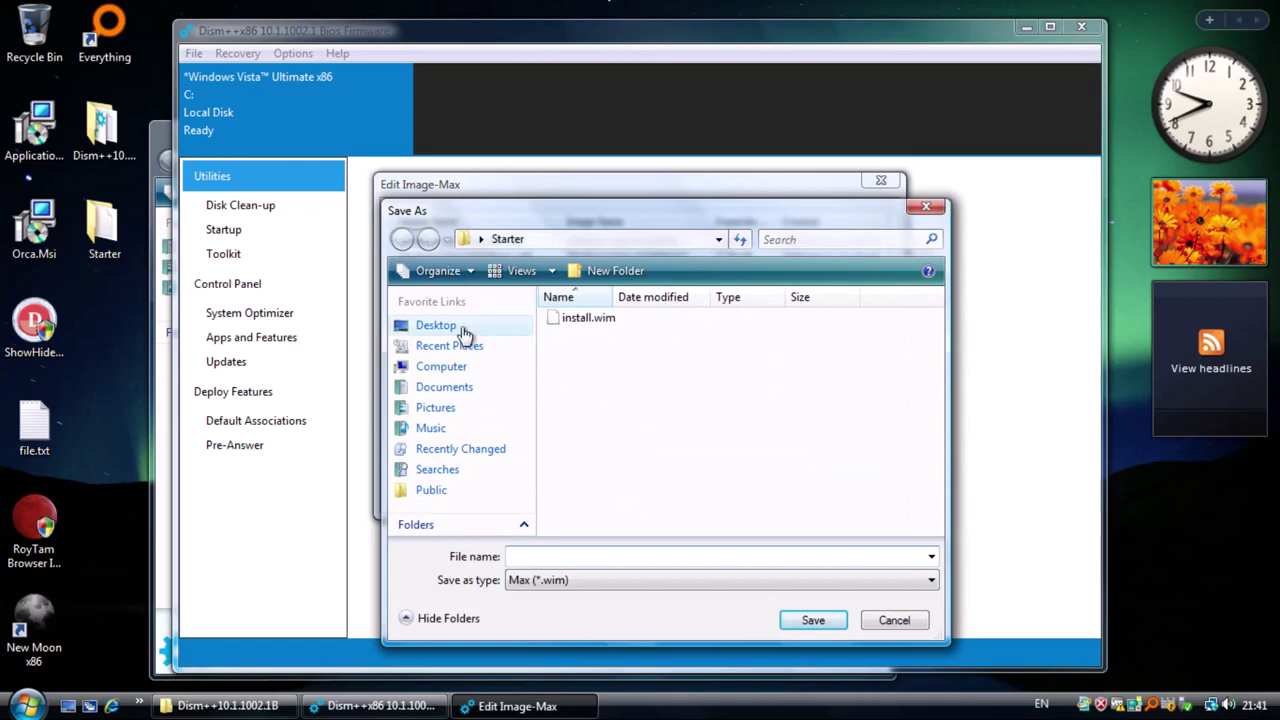
left_click(465, 333)
left_click(605, 271)
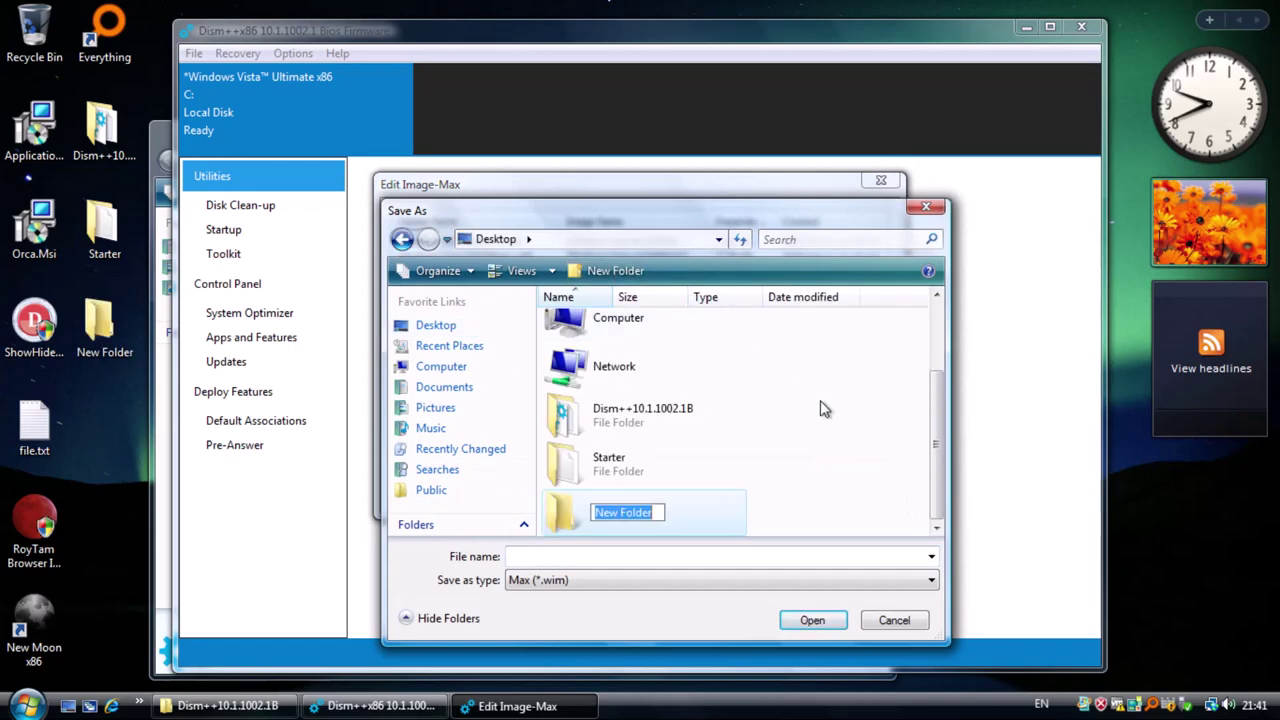
type("Ultimate")
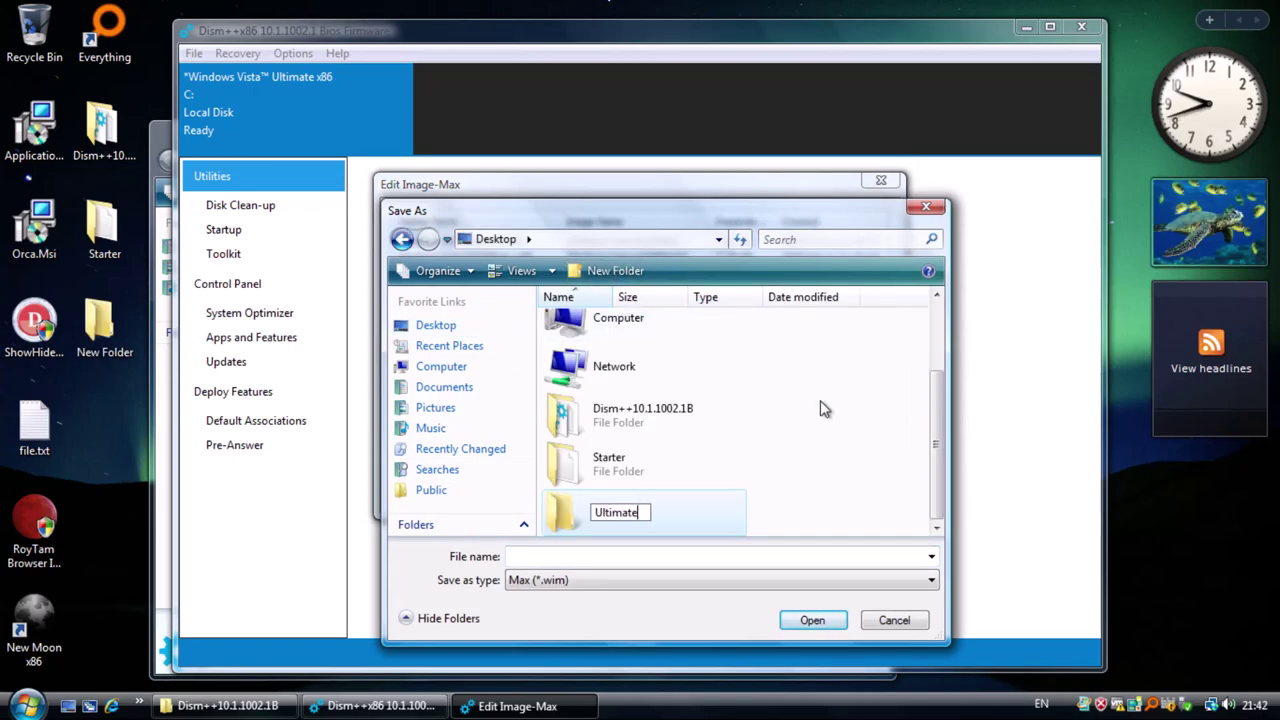
key("Return")
key("Return")
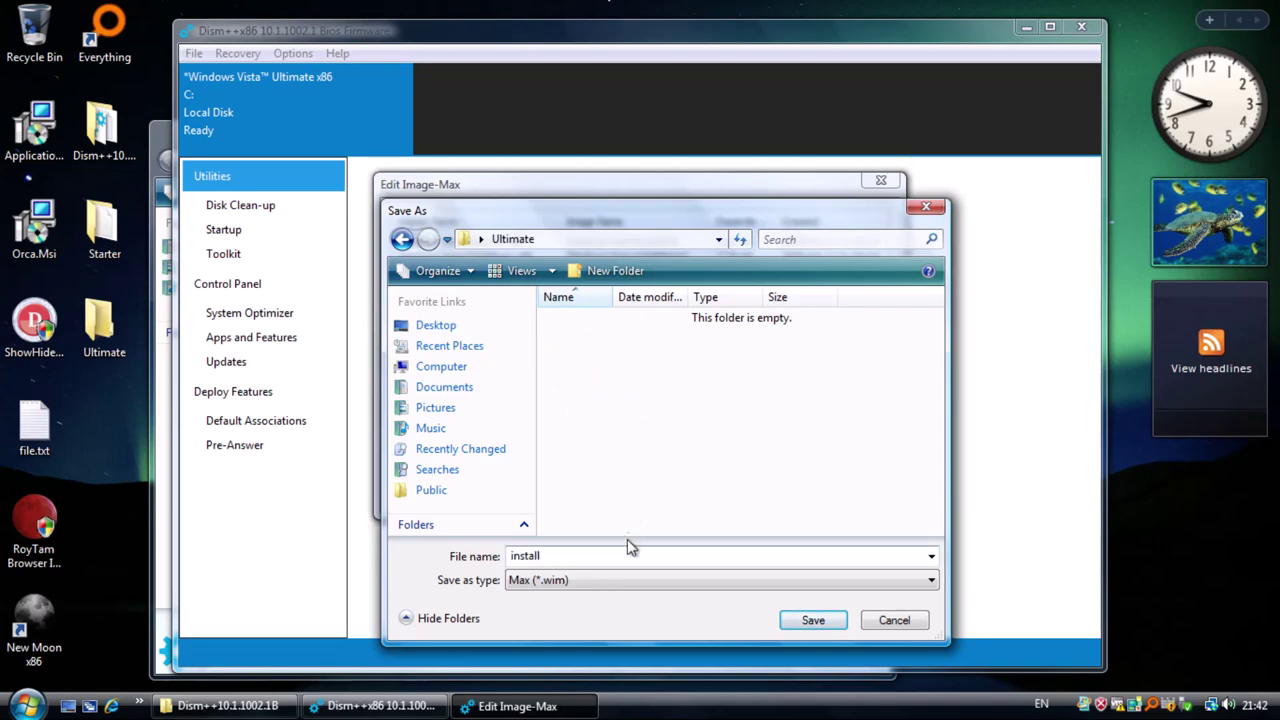
left_click(790, 624)
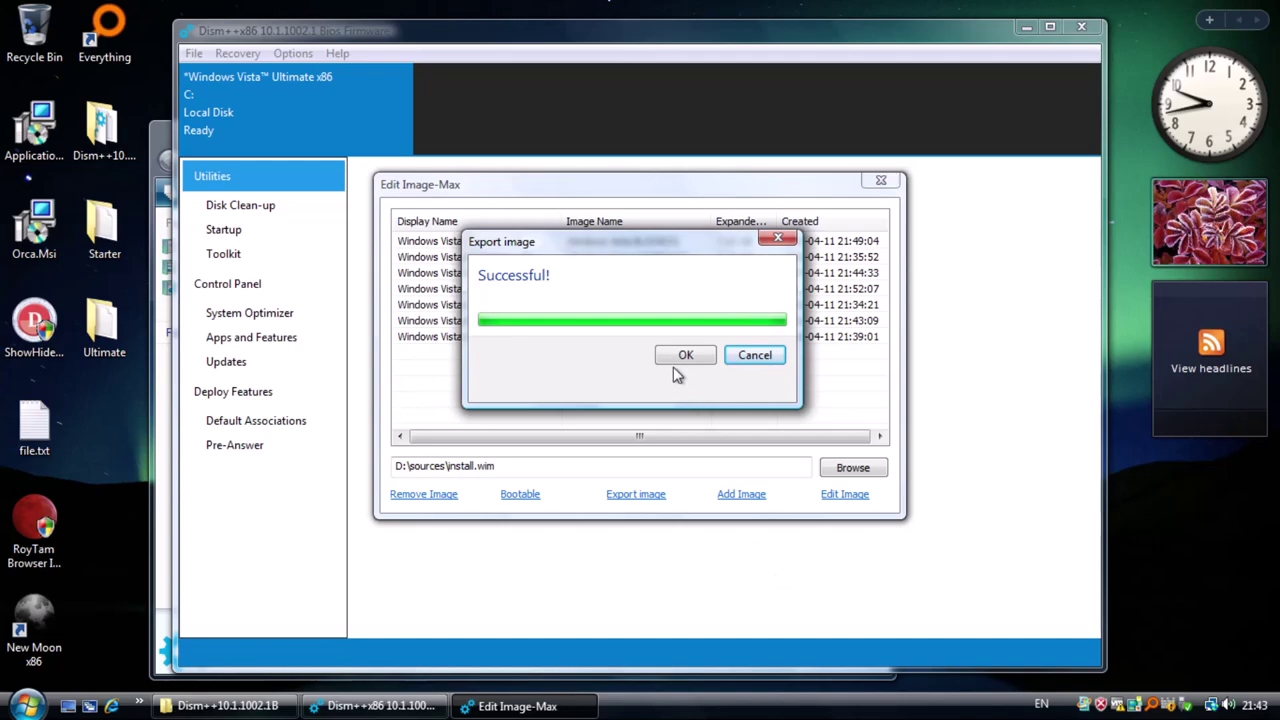
left_click(681, 359)
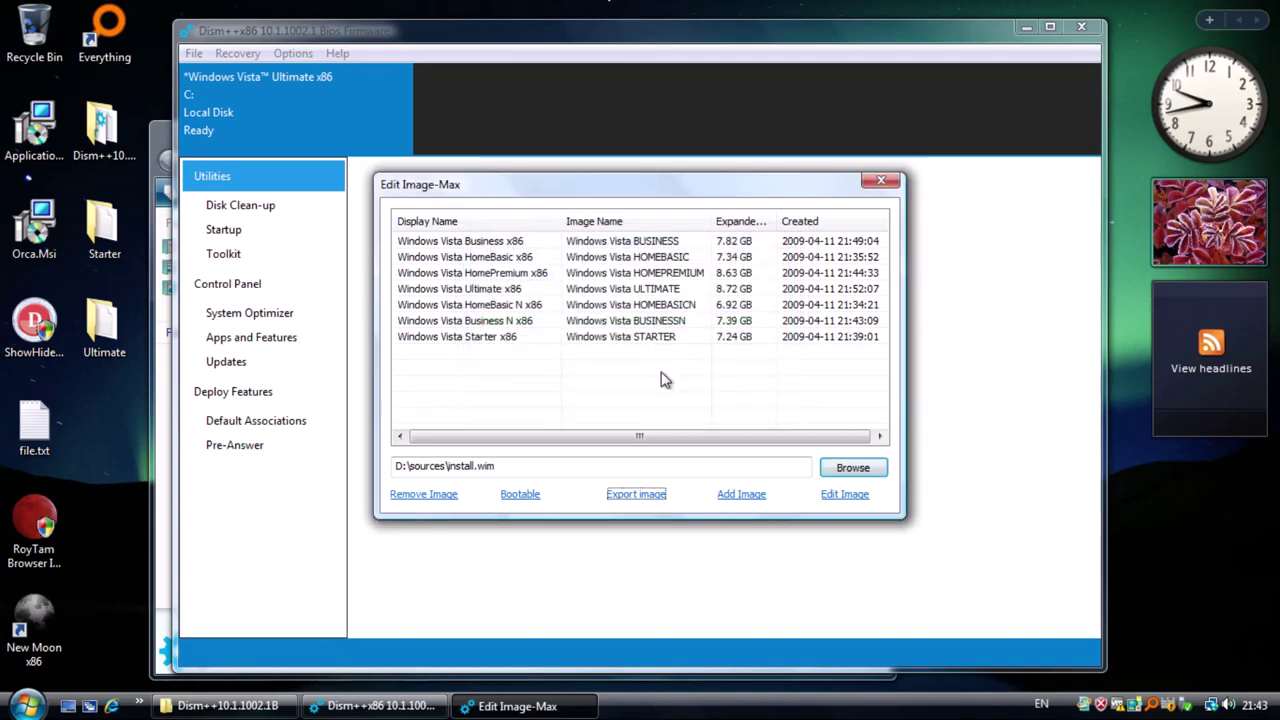
Step: Open the Starter and Ultimate desktop folders, arrange their windows to compare the install.wim files, and close the Ultimate window
left_click(520, 289)
double_click(104, 228)
double_click(104, 326)
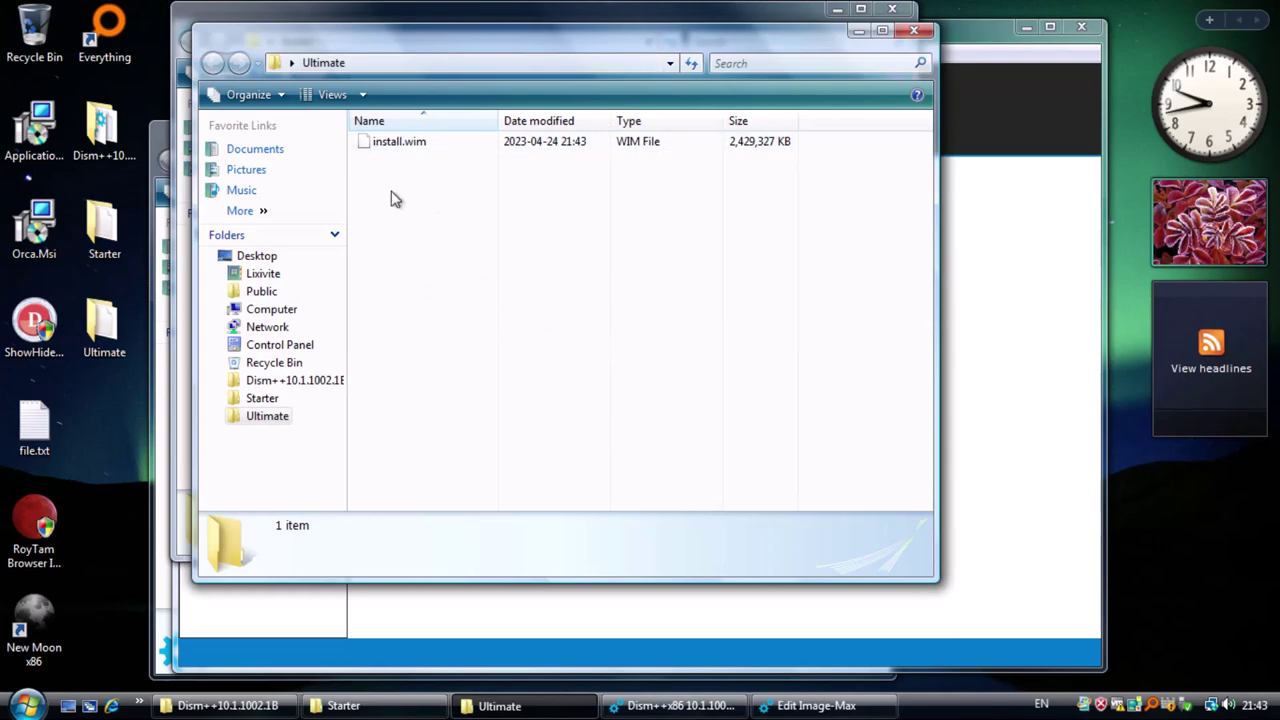
left_click_drag(341, 40, 640, 145)
left_click_drag(494, 37, 347, 30)
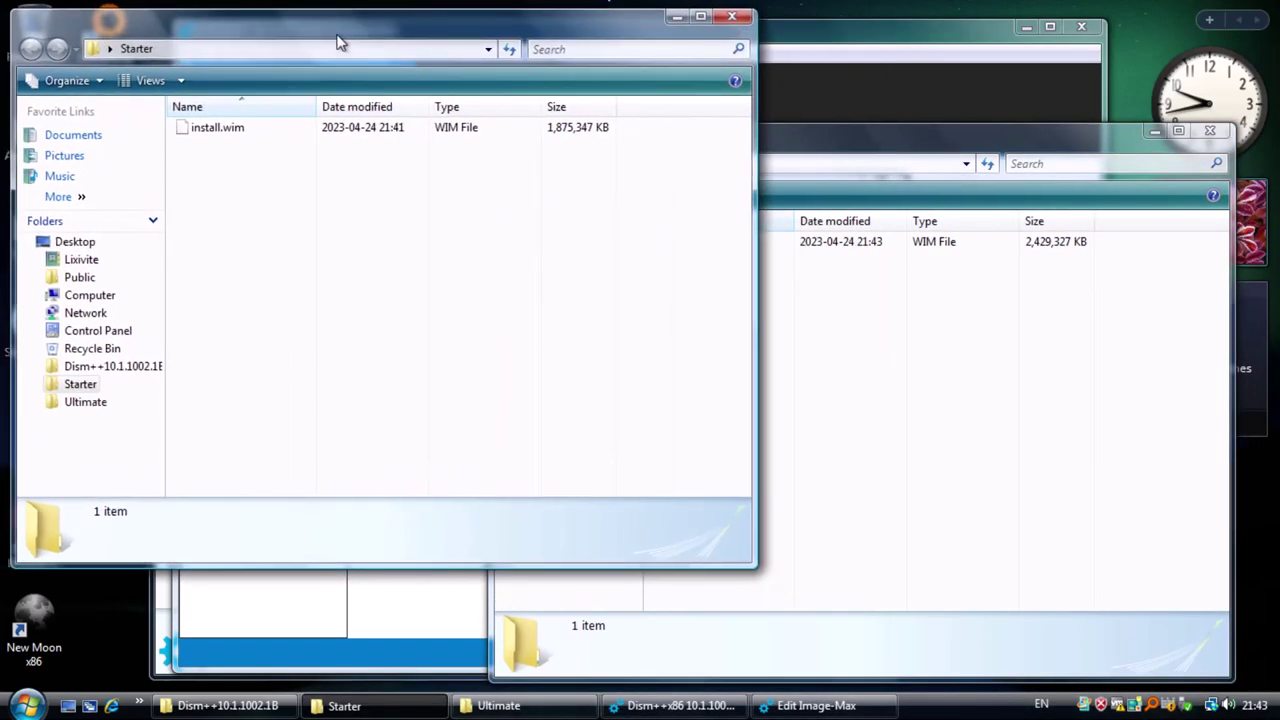
left_click(868, 158)
left_click_drag(868, 158, 866, 180)
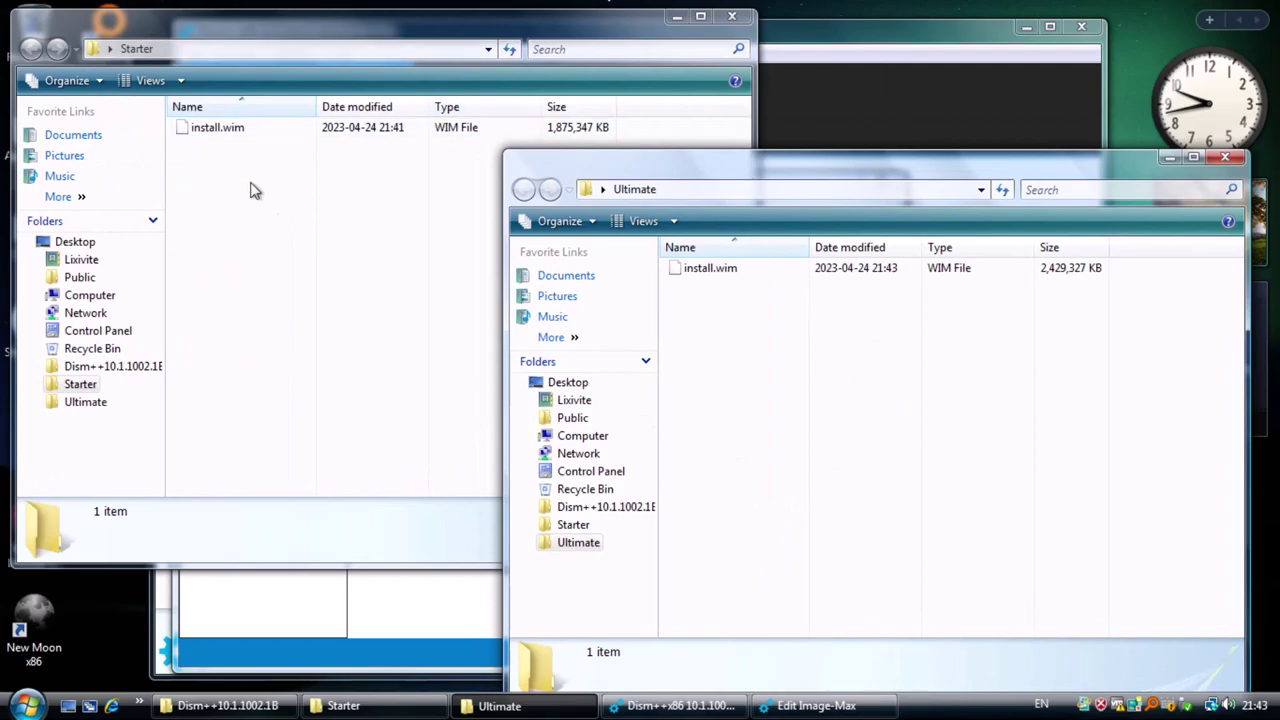
left_click_drag(757, 175, 494, 68)
left_click(971, 60)
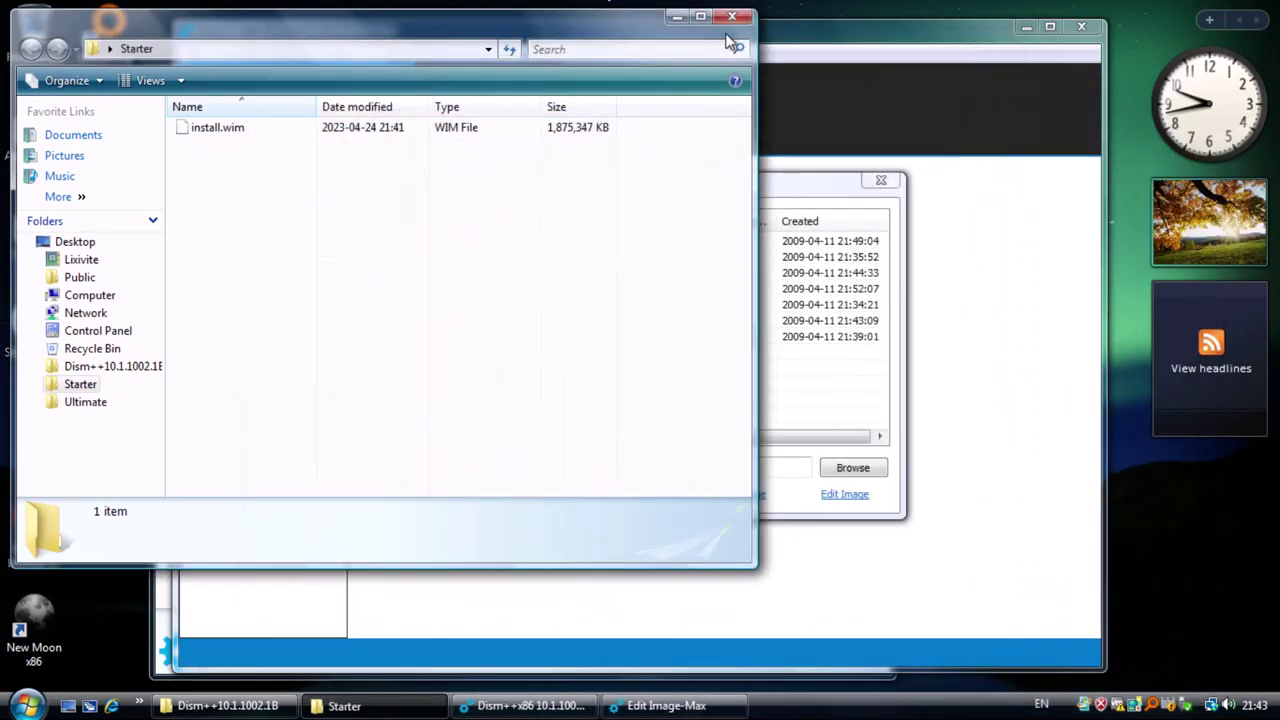
Step: Close the Starter folder, Dism++, and the Dism++10.1.1002.1B folder window
left_click_drag(720, 37, 895, 60)
left_click(908, 43)
key("alt+F4")
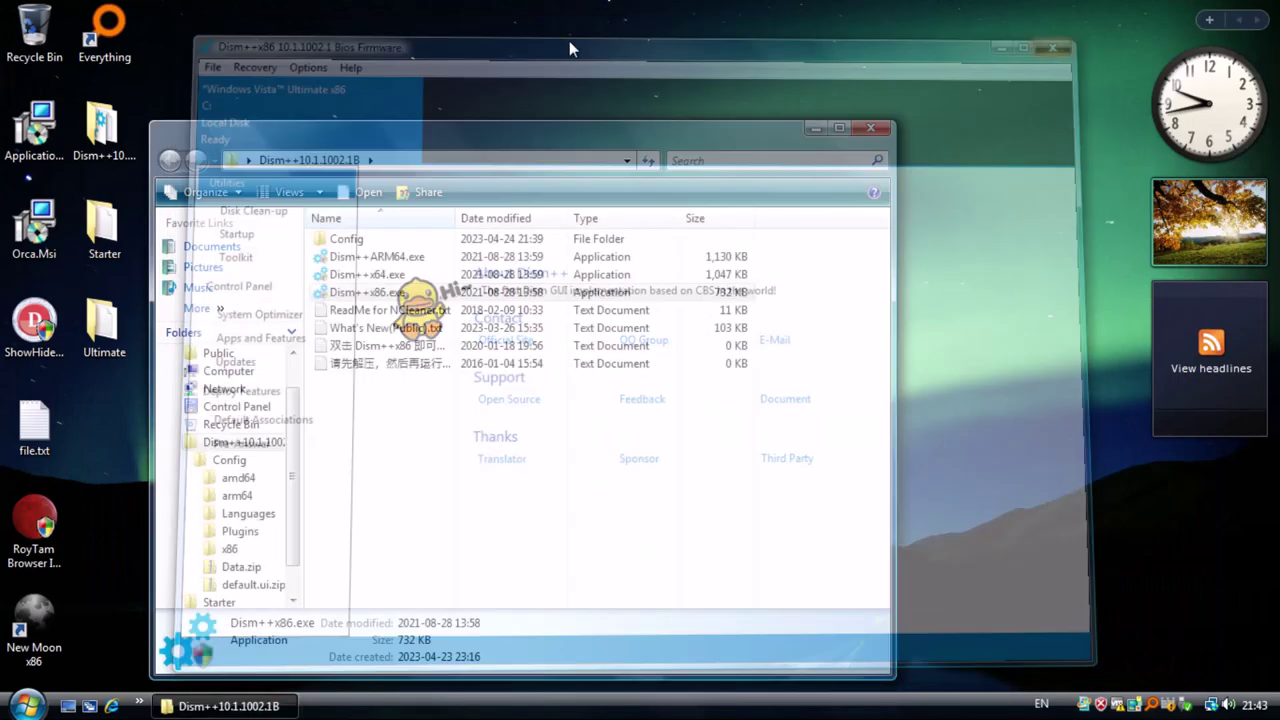
left_click(871, 128)
Step: Open file.txt from the desktop to check its contents, and close it
double_click(45, 425)
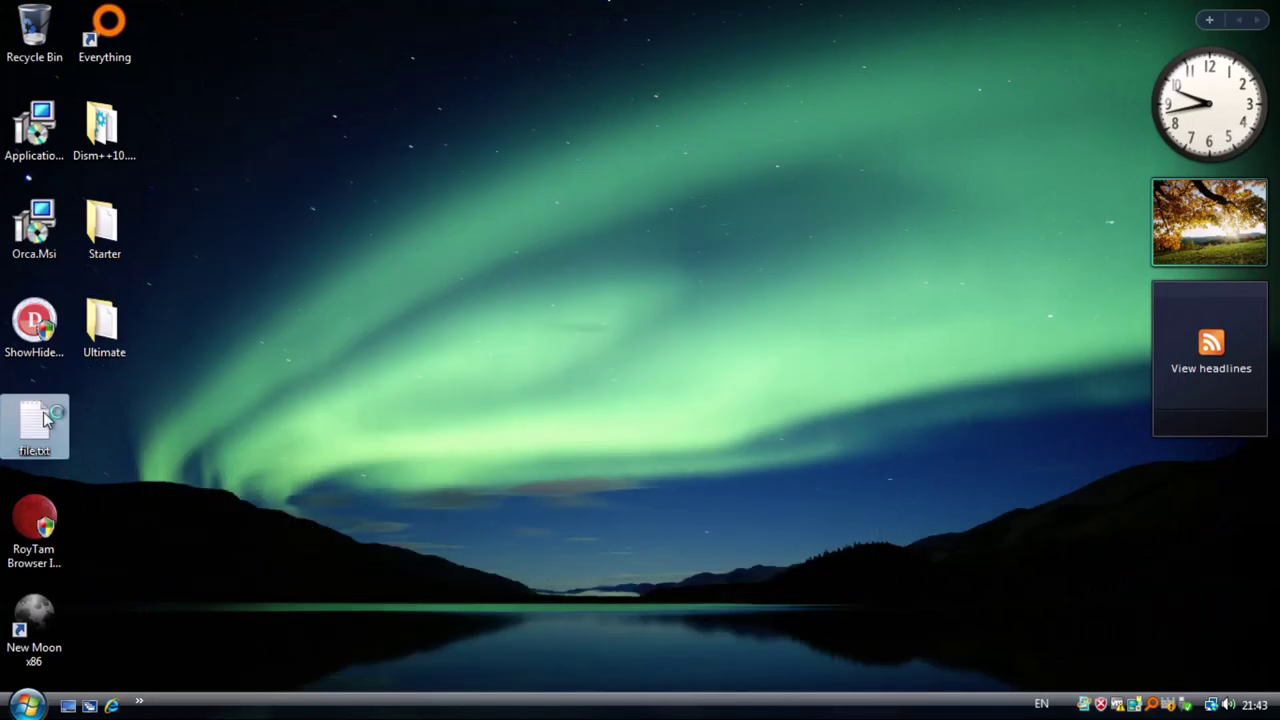
left_click(1084, 160)
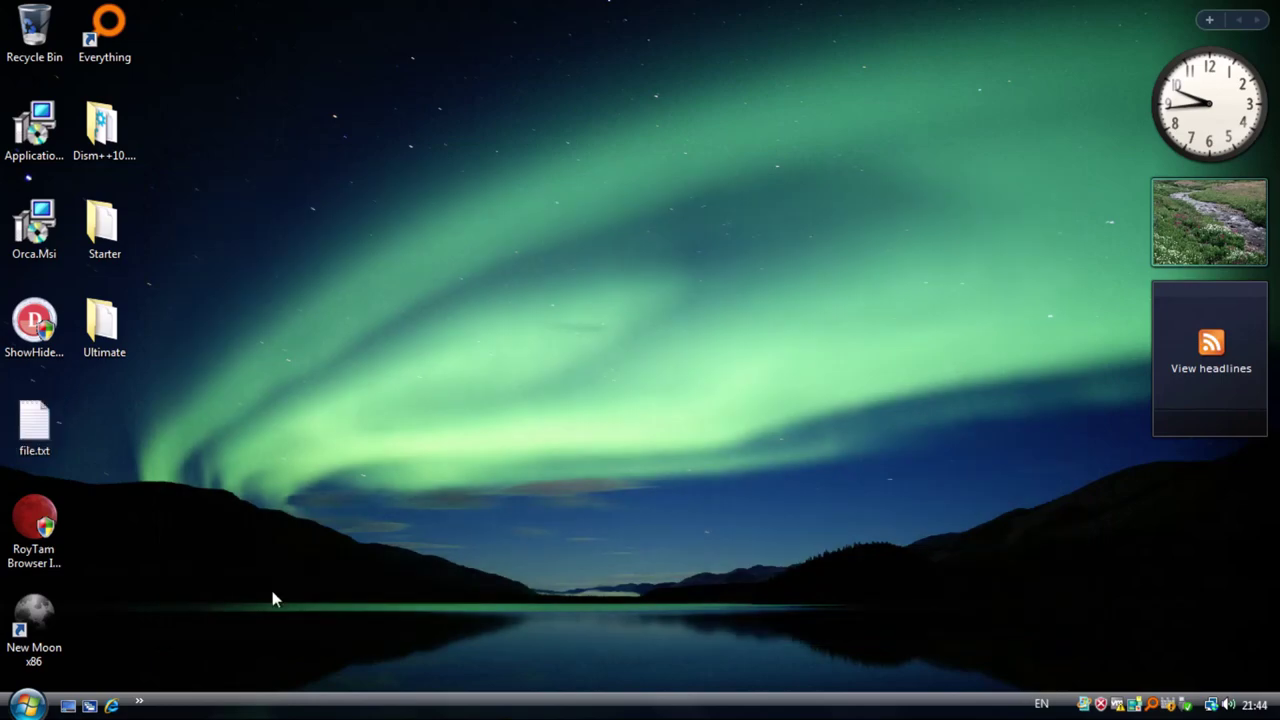
Step: Launch the New Moon browser and Internet Explorer, decline making Internet Explorer the default browser, and close Internet Explorer
double_click(35, 622)
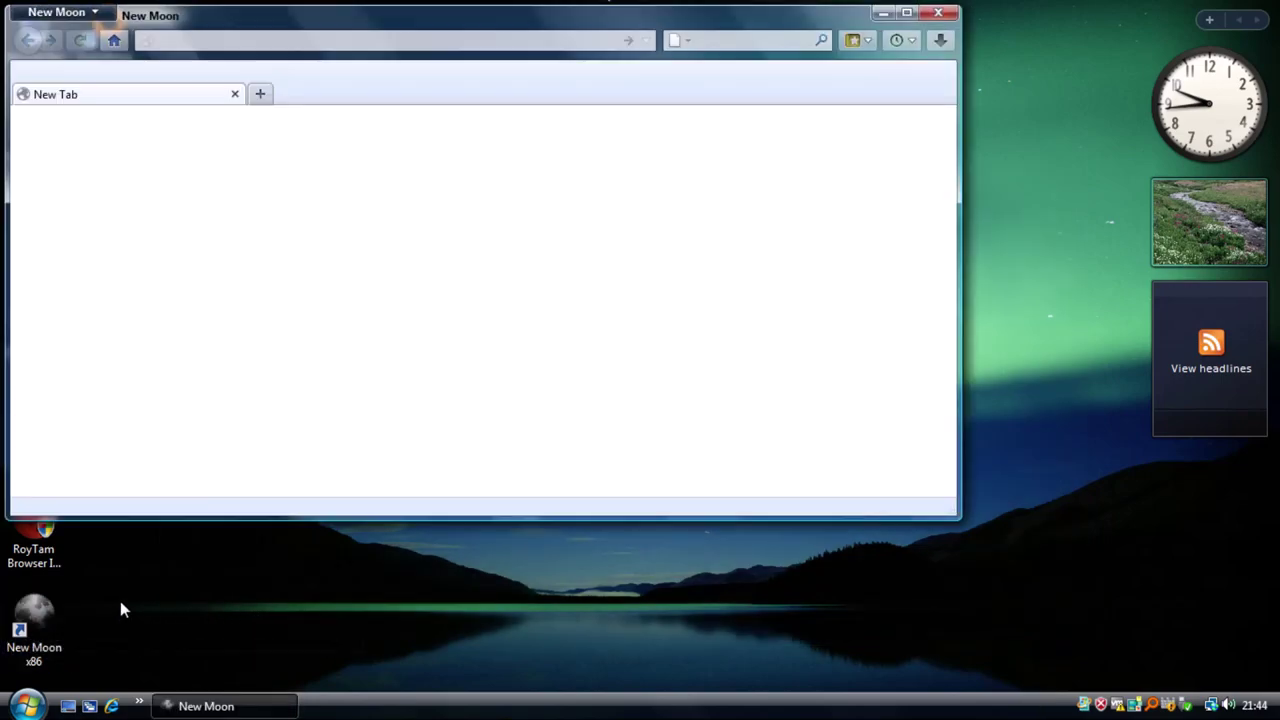
left_click(111, 703)
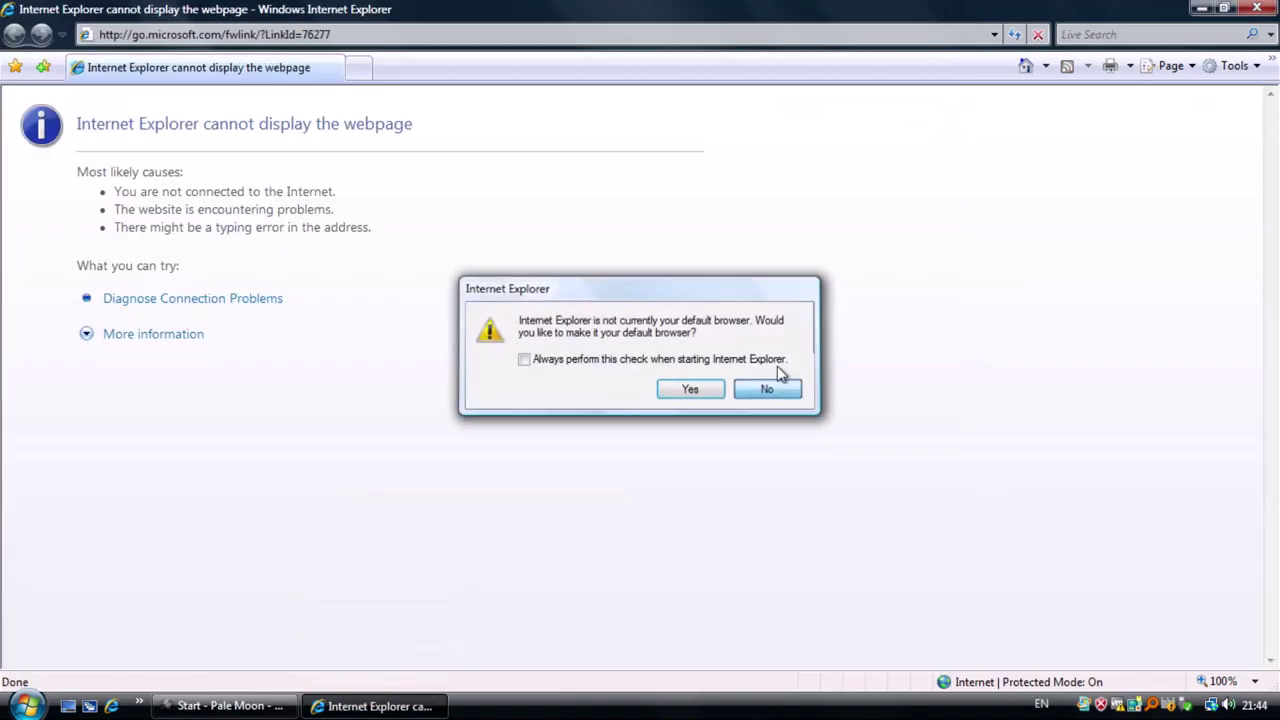
left_click(768, 387)
left_click(1257, 8)
Step: Examine New Moon's full browsing history for yesterday and March, and close the Library window
left_click(57, 12)
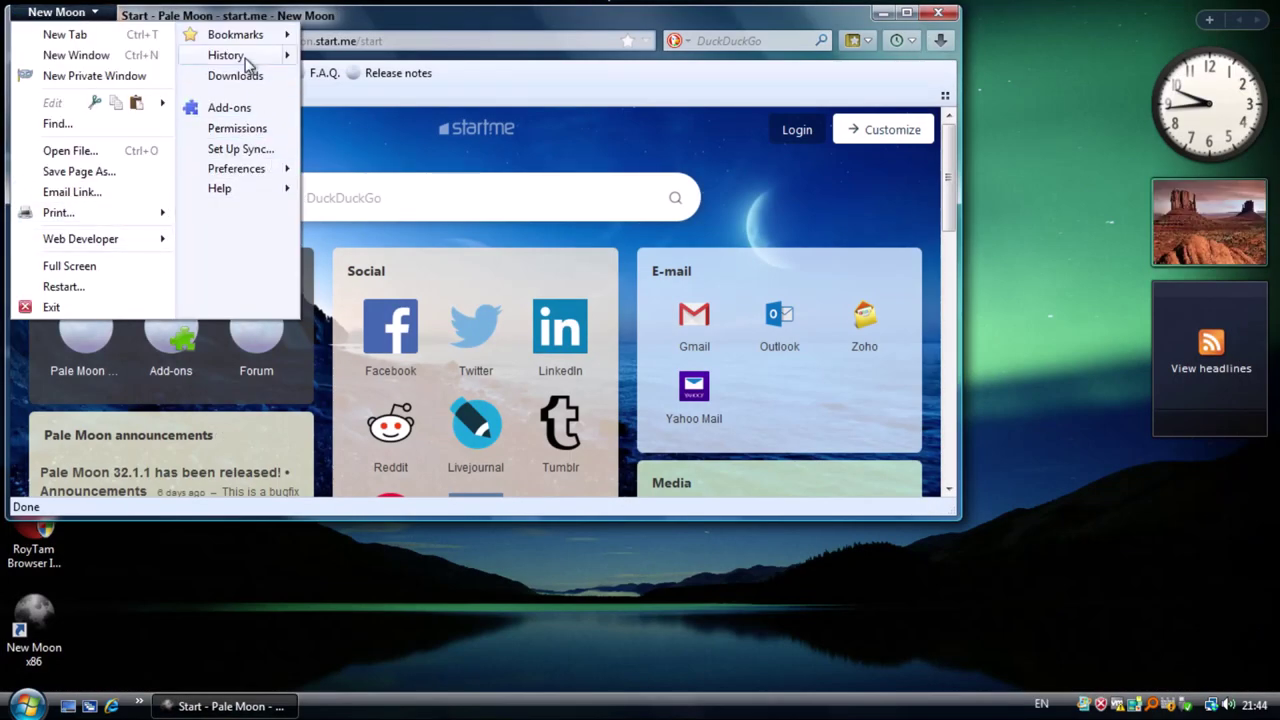
mouse_move(226, 55)
left_click(370, 58)
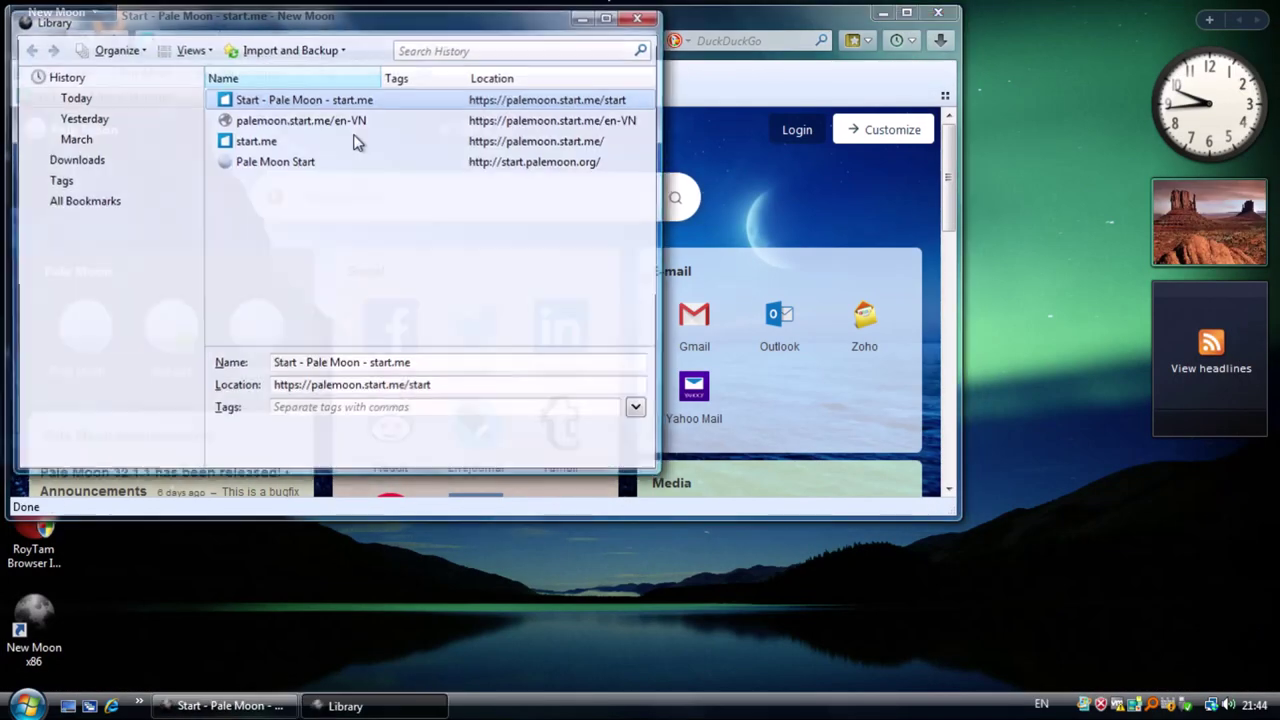
left_click(95, 119)
scroll(560, 297, "down", 5)
scroll(366, 137, "up", 1)
left_click(89, 137)
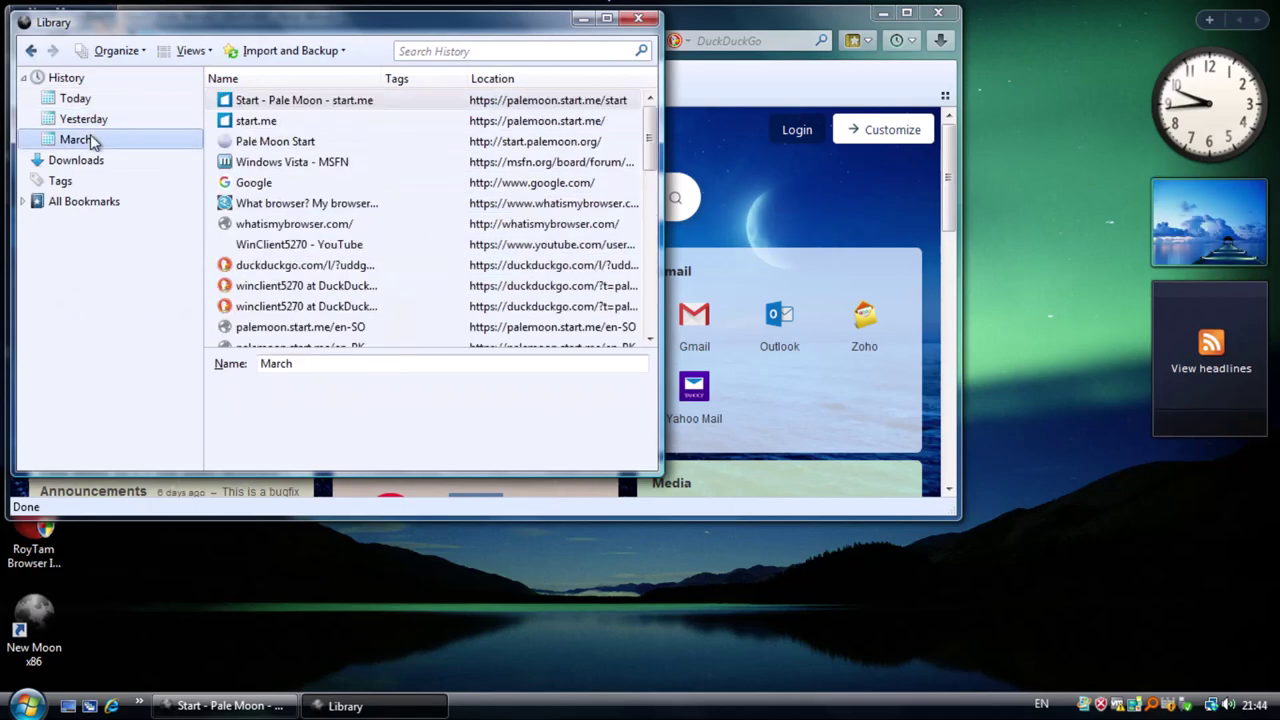
scroll(477, 285, "down", 6)
scroll(570, 150, "up", 3)
left_click(638, 18)
Step: Check the general Advanced preferences of New Moon, including its default browser setting, and close the browser
left_click(56, 12)
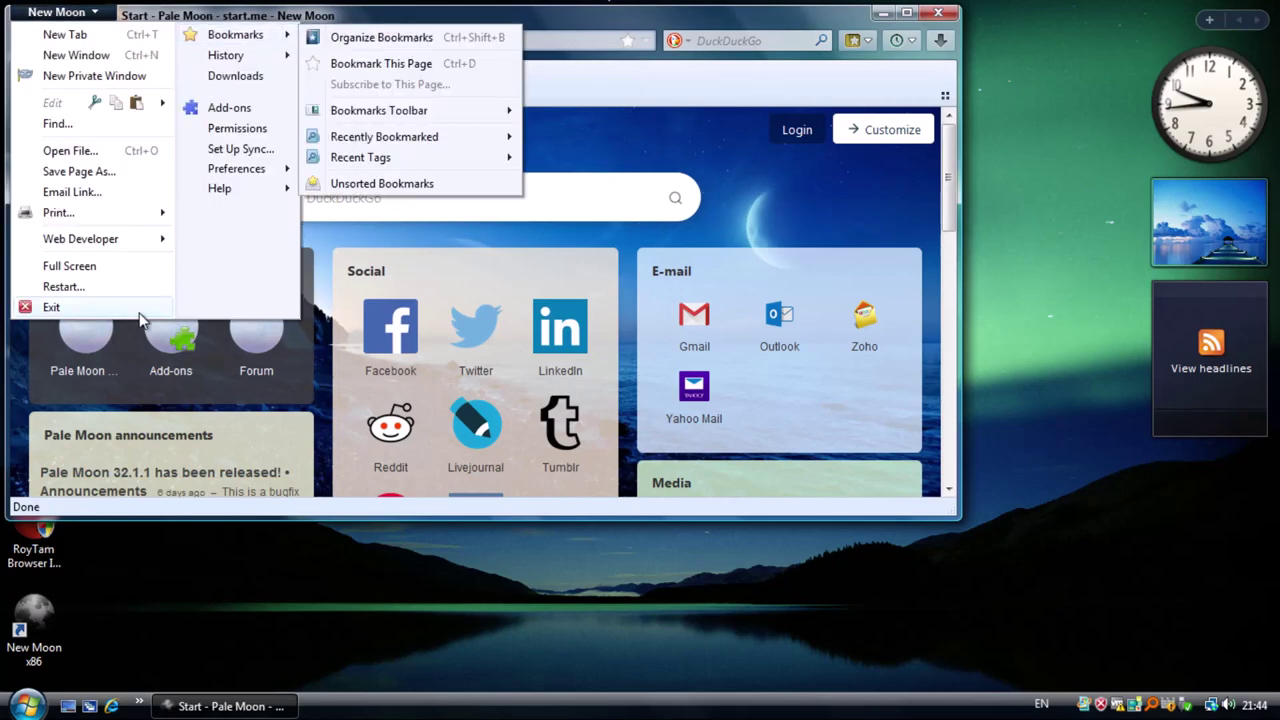
left_click(259, 172)
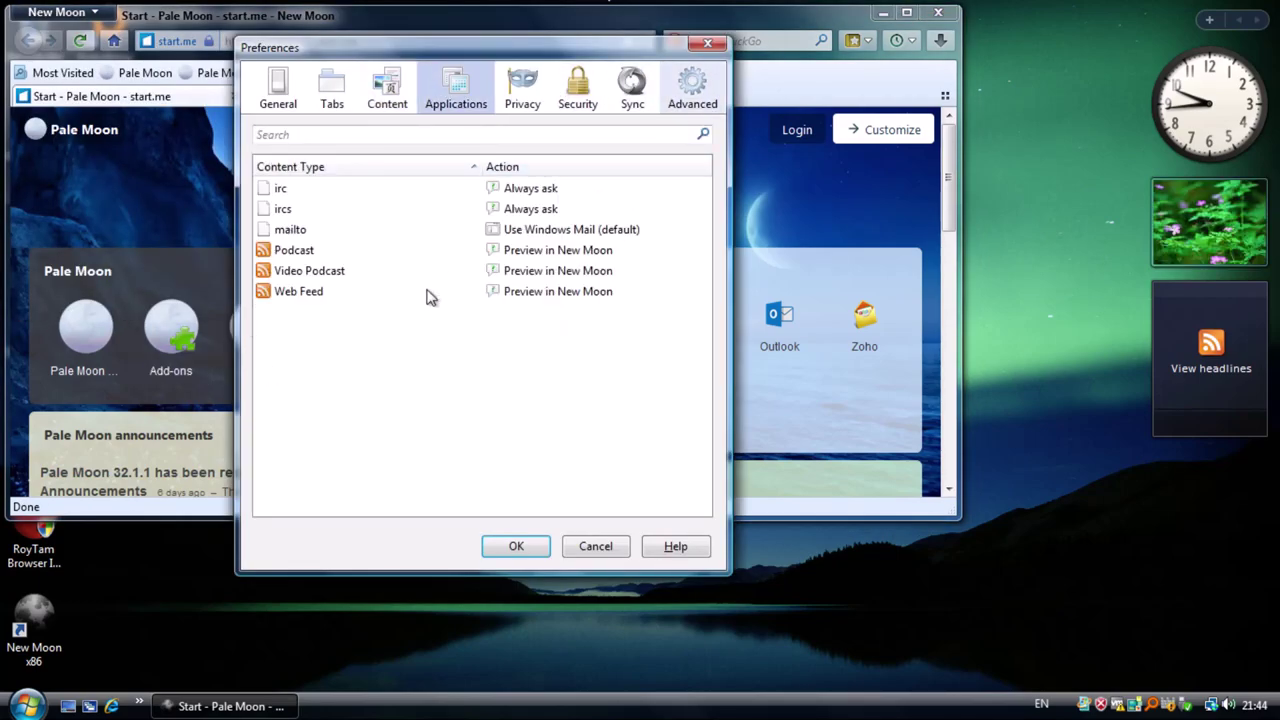
left_click(692, 90)
left_click(430, 451)
left_click(398, 462)
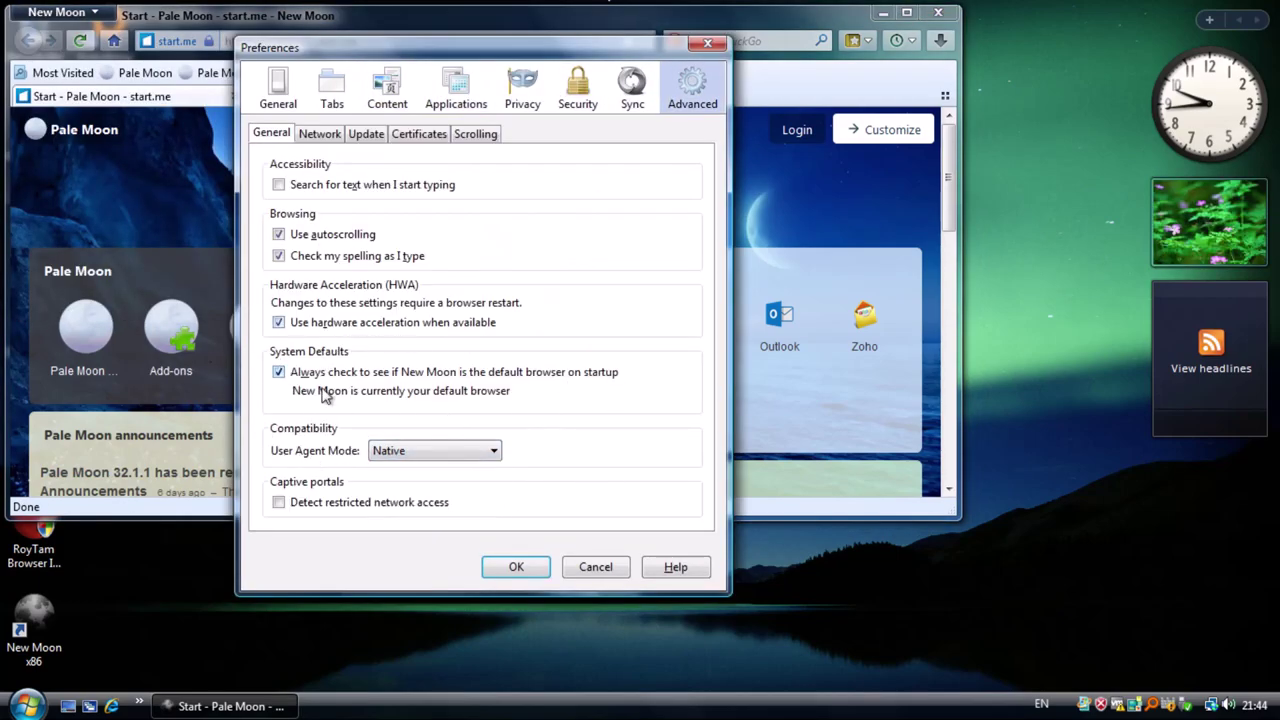
left_click(706, 45)
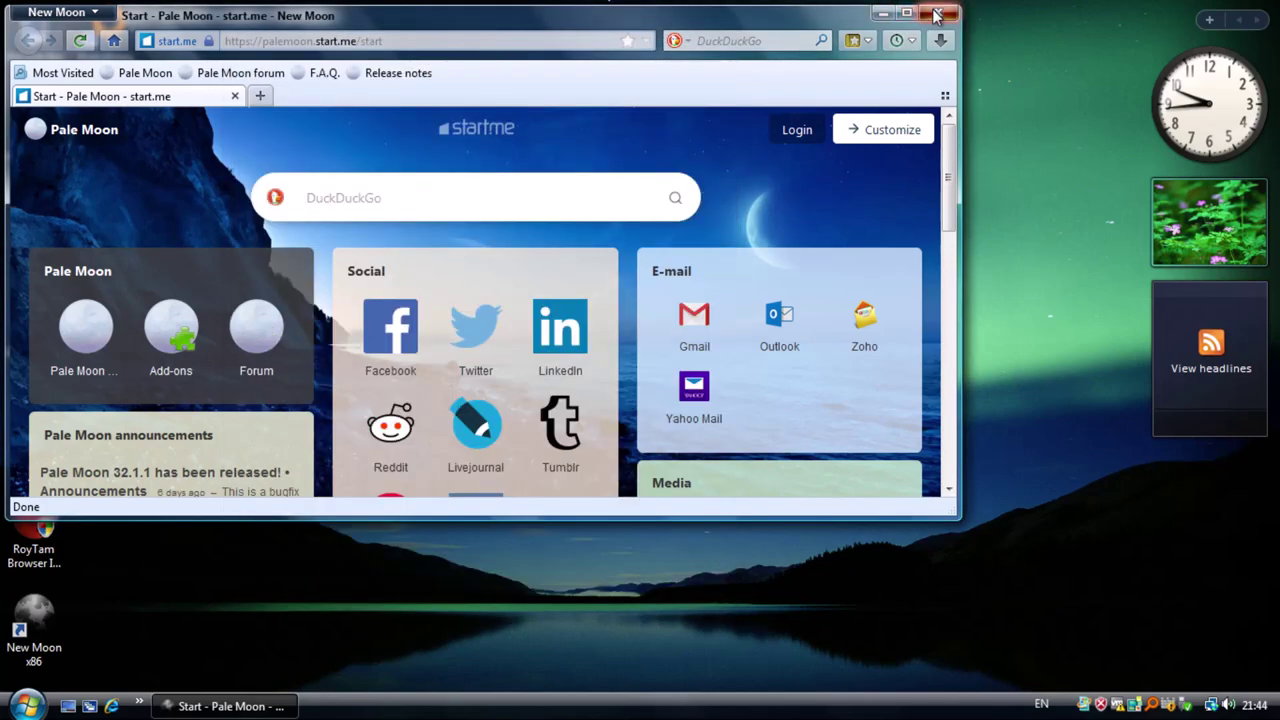
left_click(938, 12)
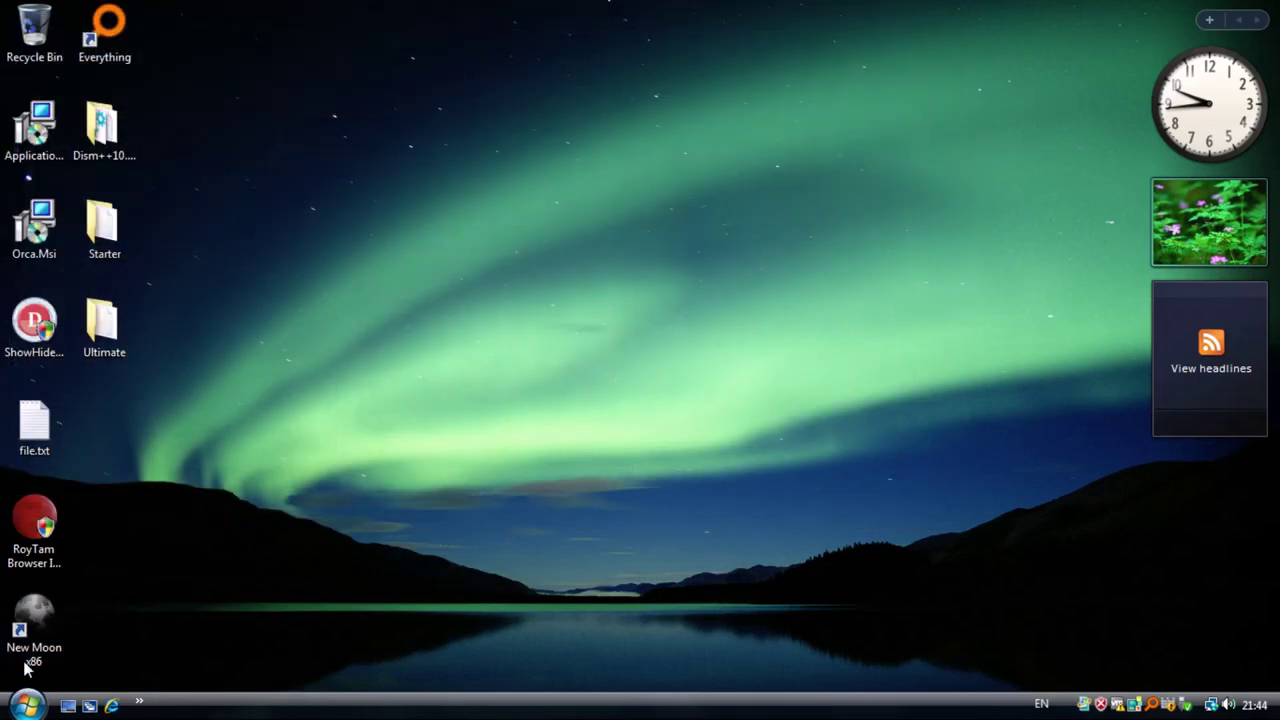
Step: Open Lorem ipsum.rtf from the Documents folder in WordPad, view its text, and close WordPad
left_click(27, 705)
left_click(309, 334)
left_click(340, 240)
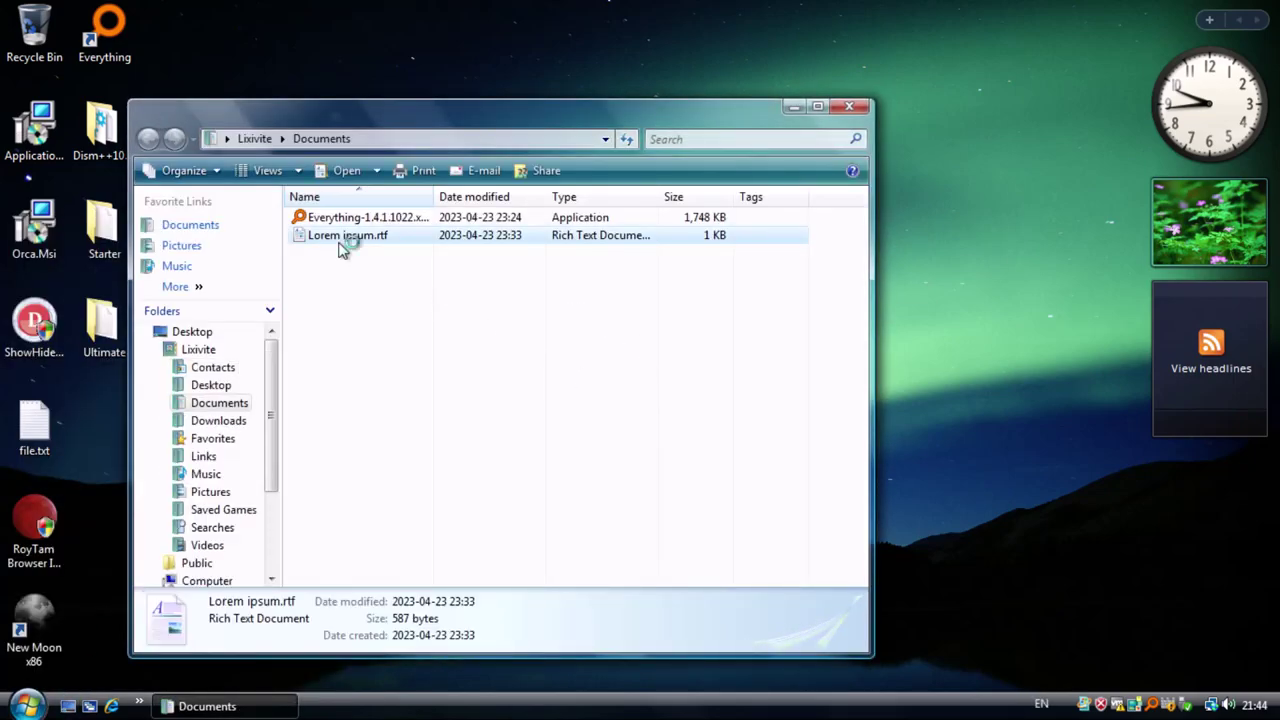
double_click(340, 240)
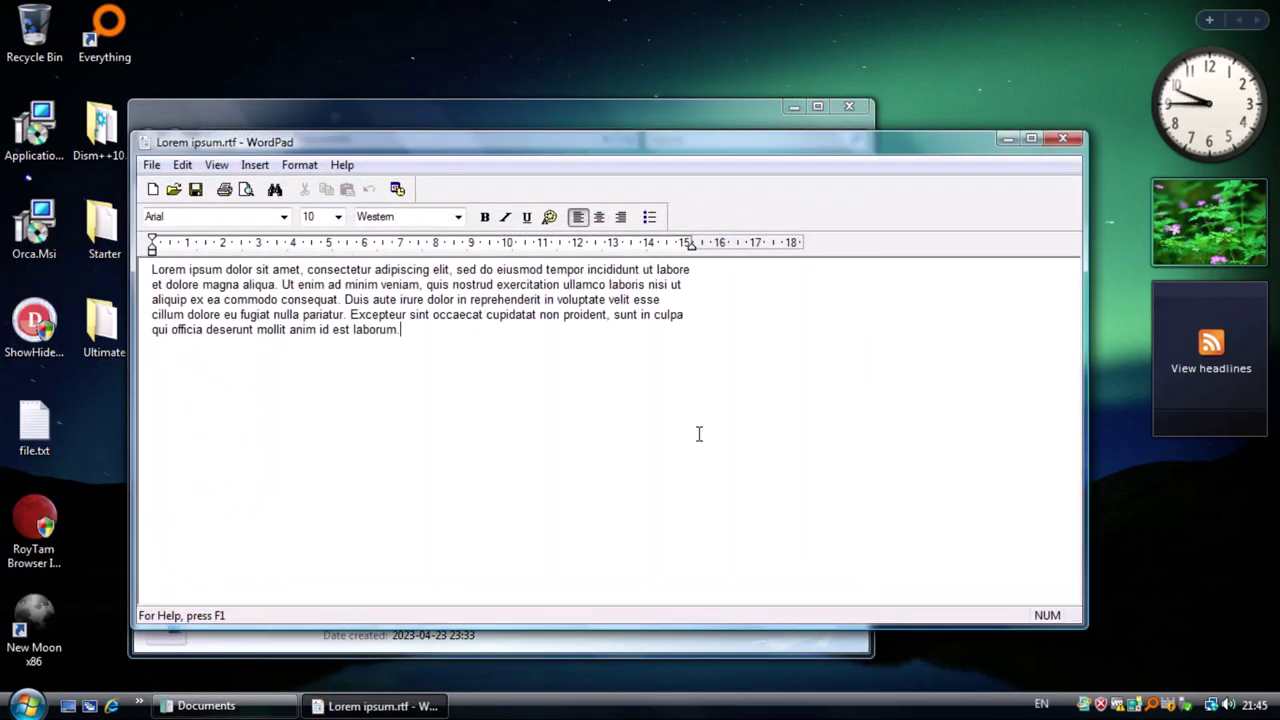
key("ctrl+a")
left_click(1062, 140)
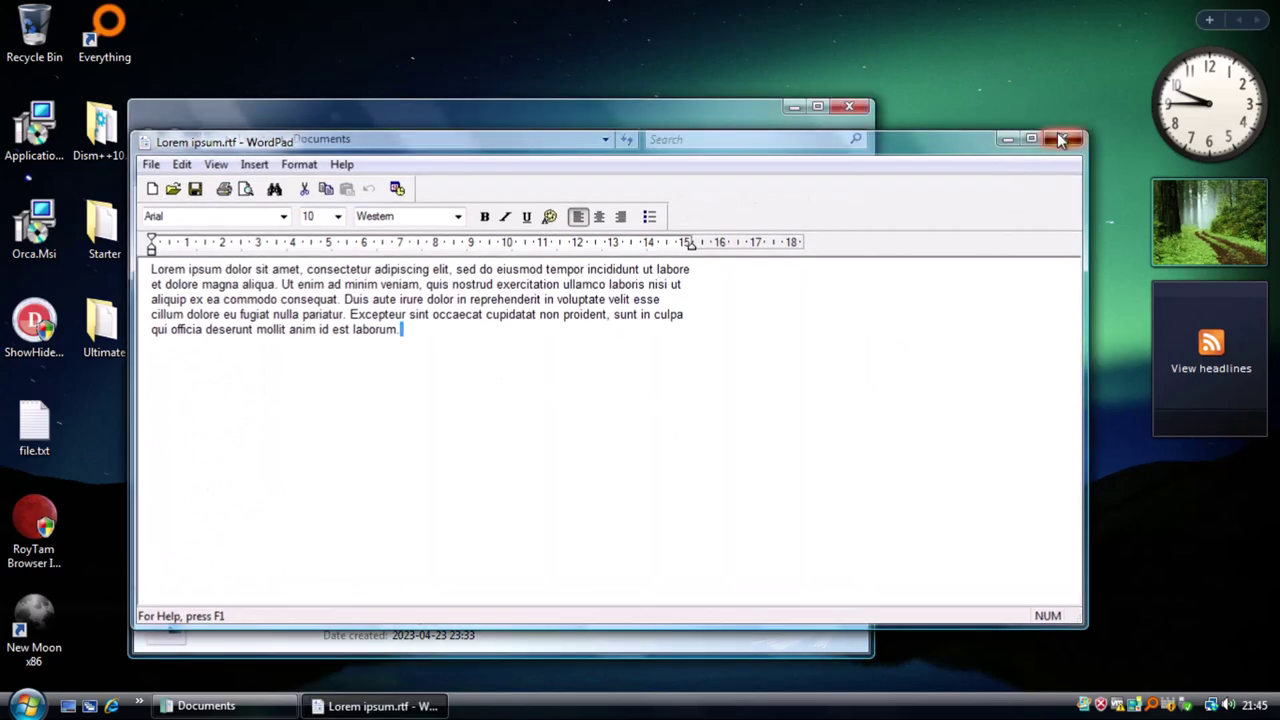
Step: Browse the Pictures folder and the photographer's subfolders, including Microsoft-Rejected, and close the folder window
left_click(205, 245)
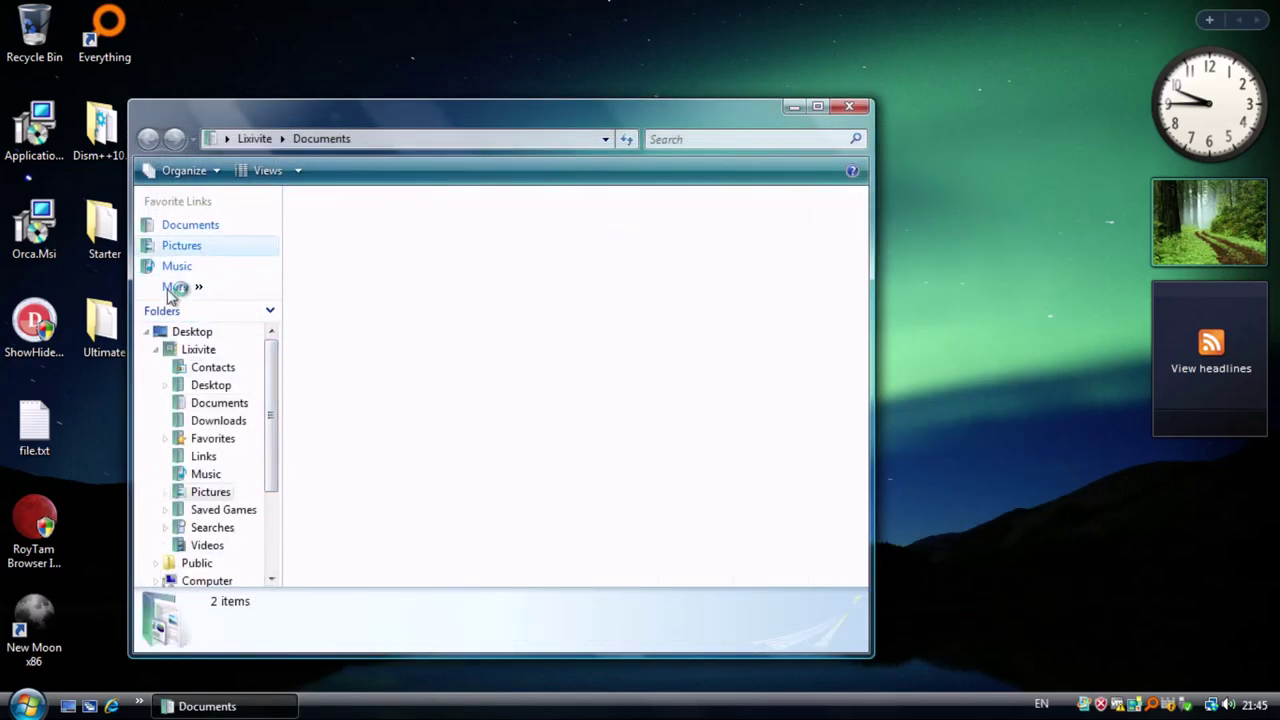
double_click(330, 265)
double_click(332, 262)
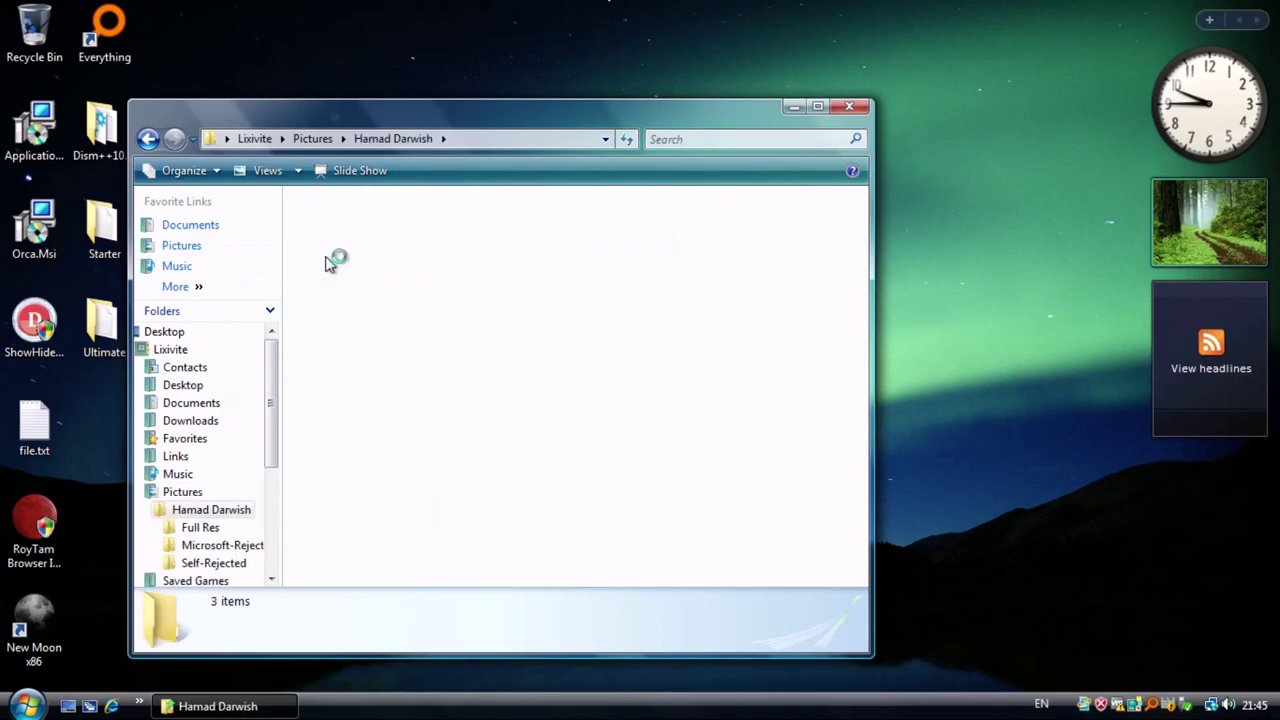
key("BackSpace")
double_click(413, 247)
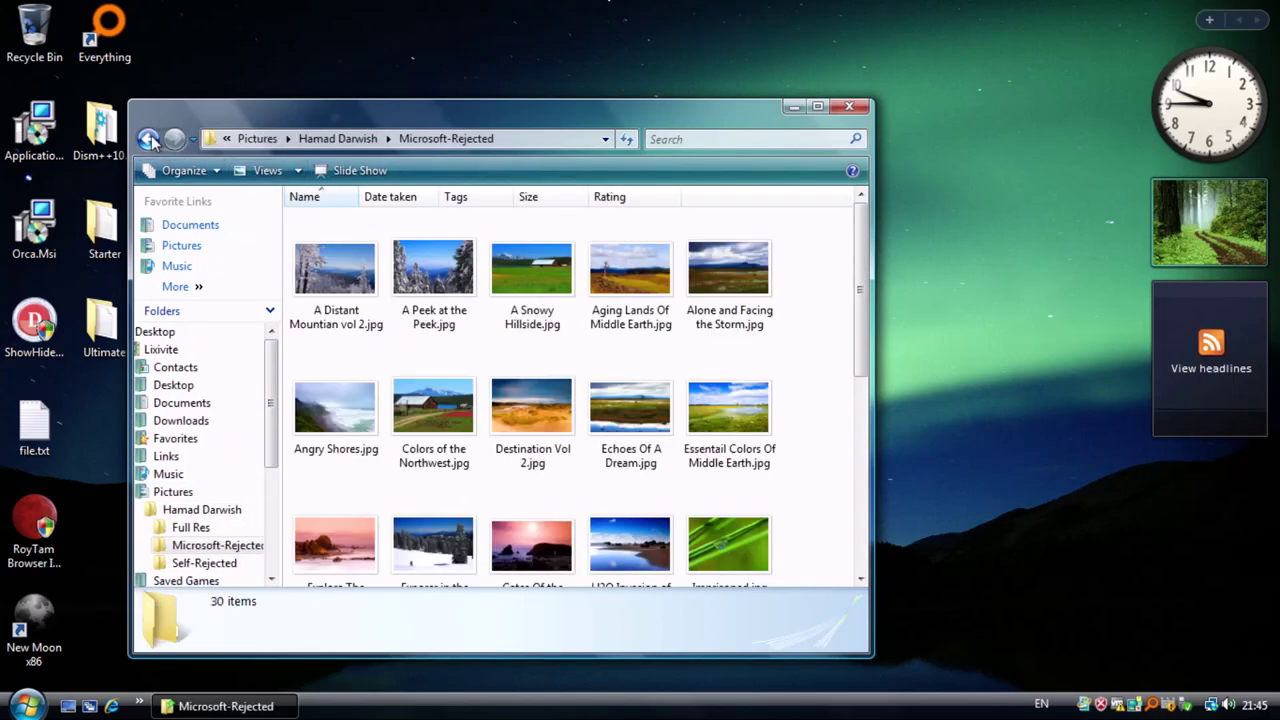
left_click(148, 138)
key("Right")
key("Return")
left_click(192, 139)
left_click(186, 200)
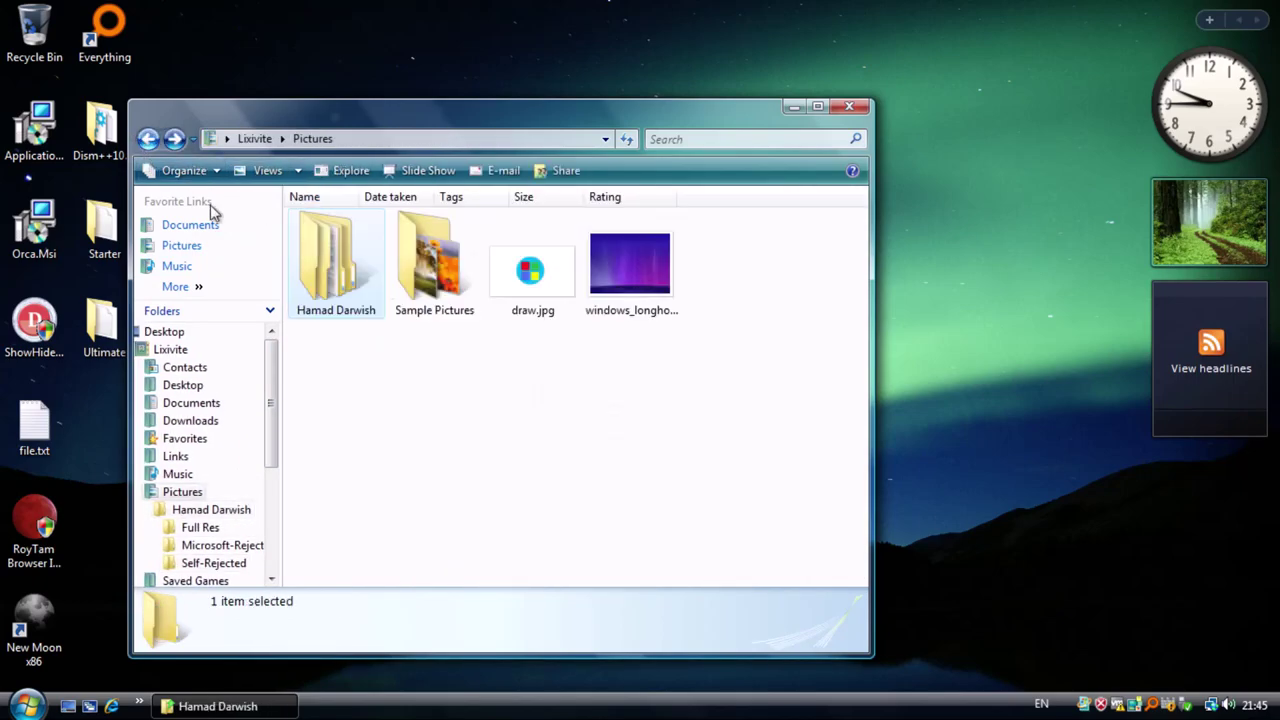
left_click(455, 463)
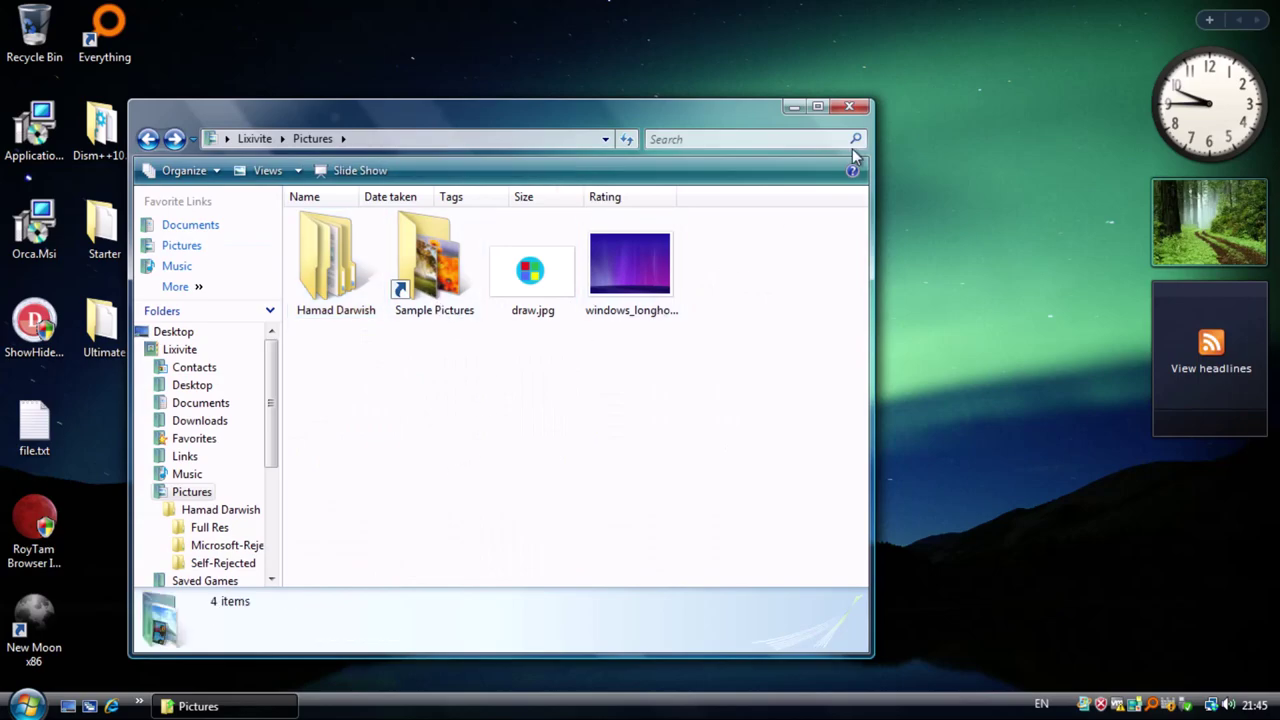
left_click(850, 107)
Step: Open Windows Media Player and Windows Photo Gallery to view the music and picture libraries
left_click(25, 705)
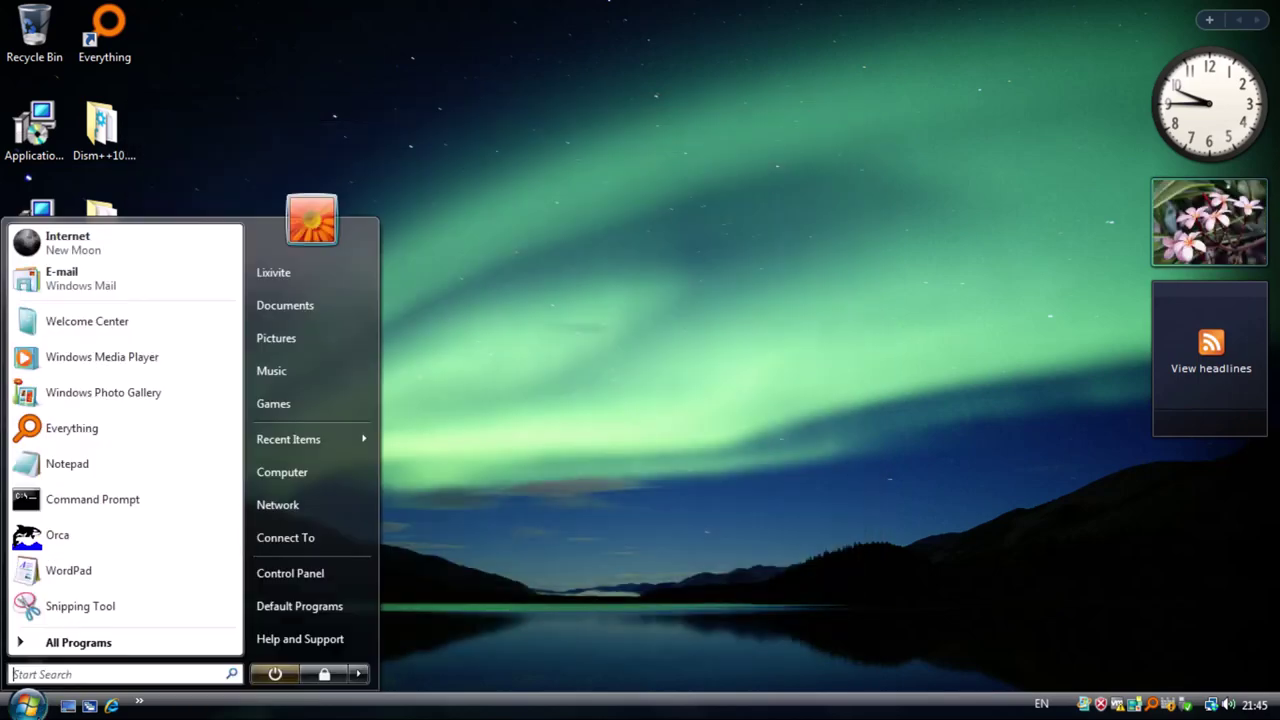
left_click(159, 368)
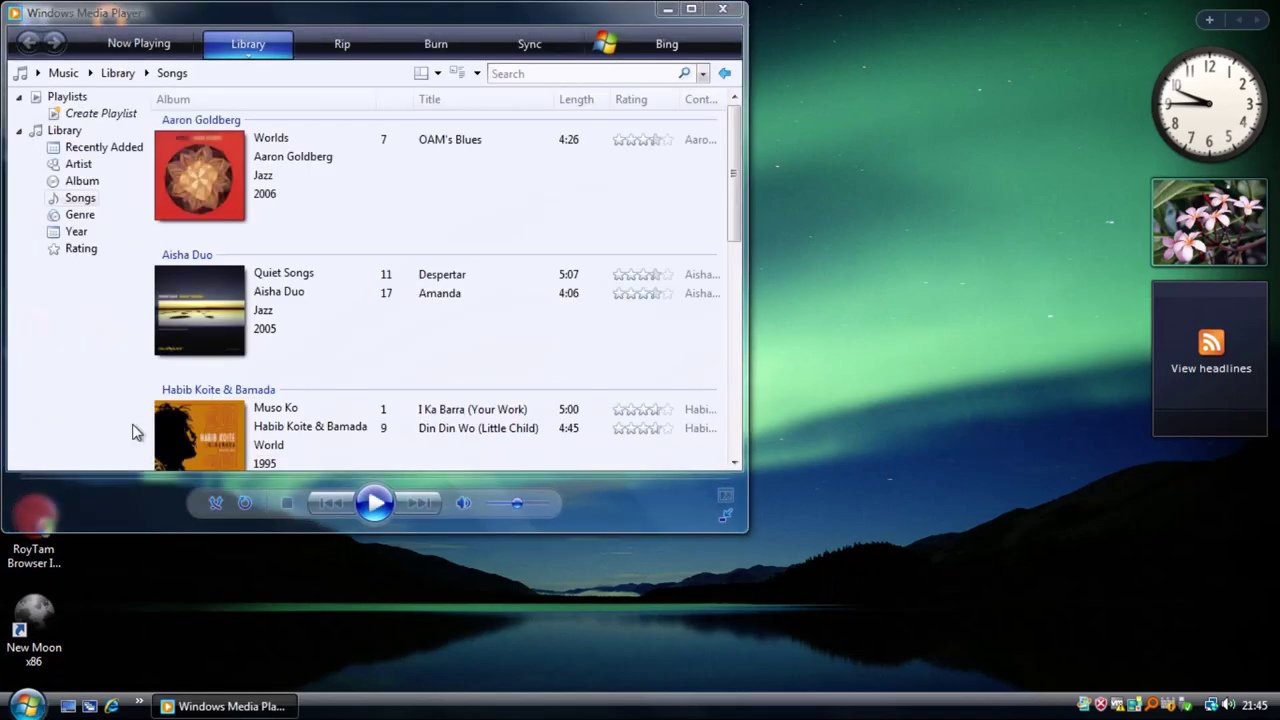
key("super")
left_click(200, 400)
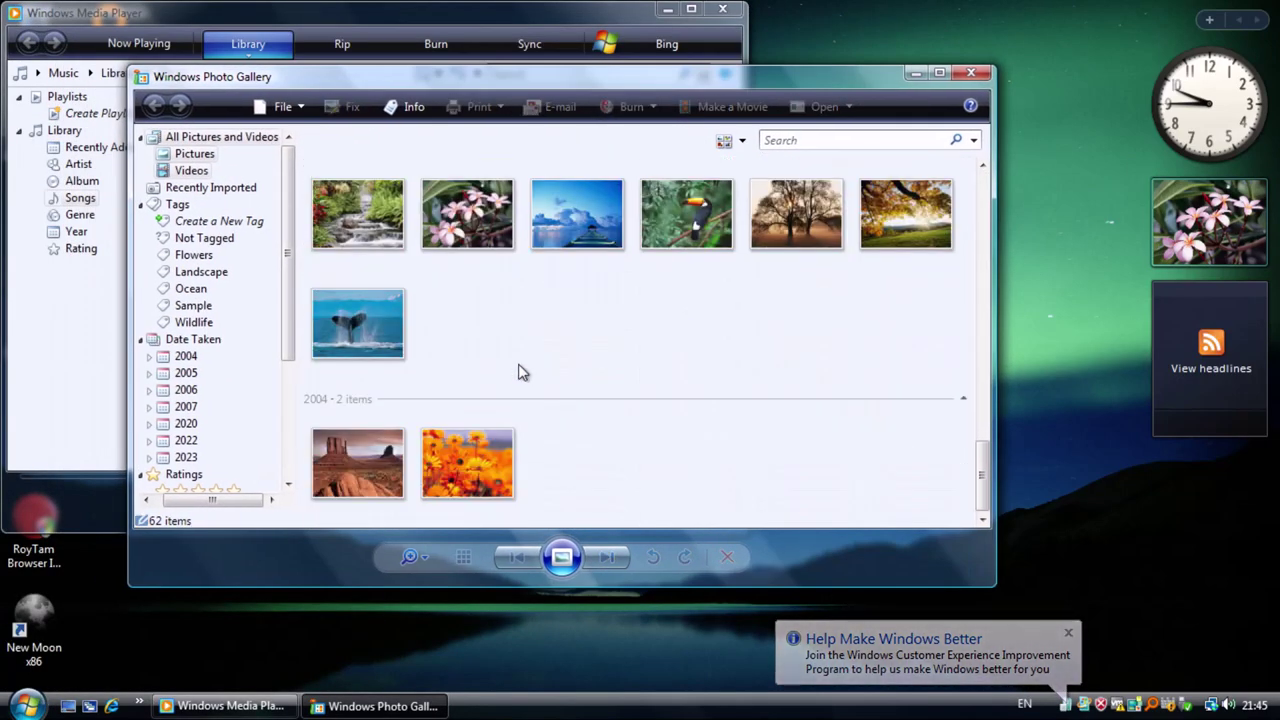
Step: Open the video movie_0001.wmv from the 2023 group in Windows Photo Gallery
mouse_move(556, 333)
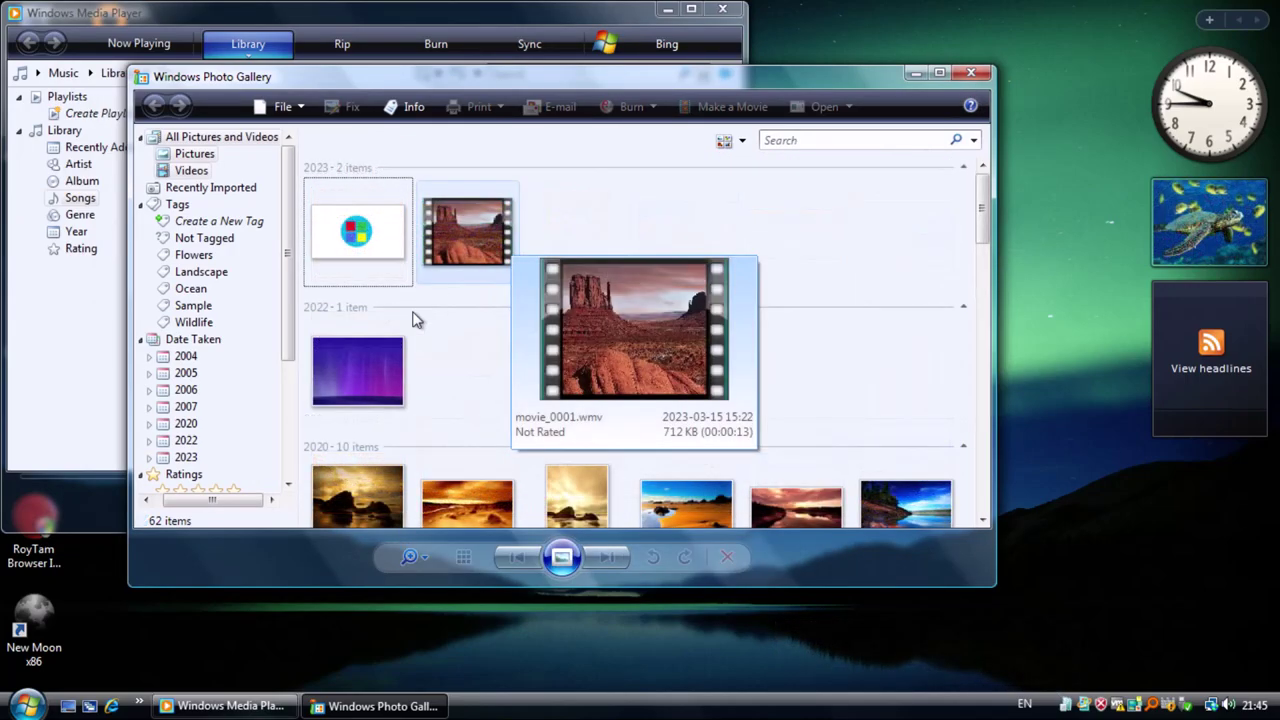
double_click(469, 237)
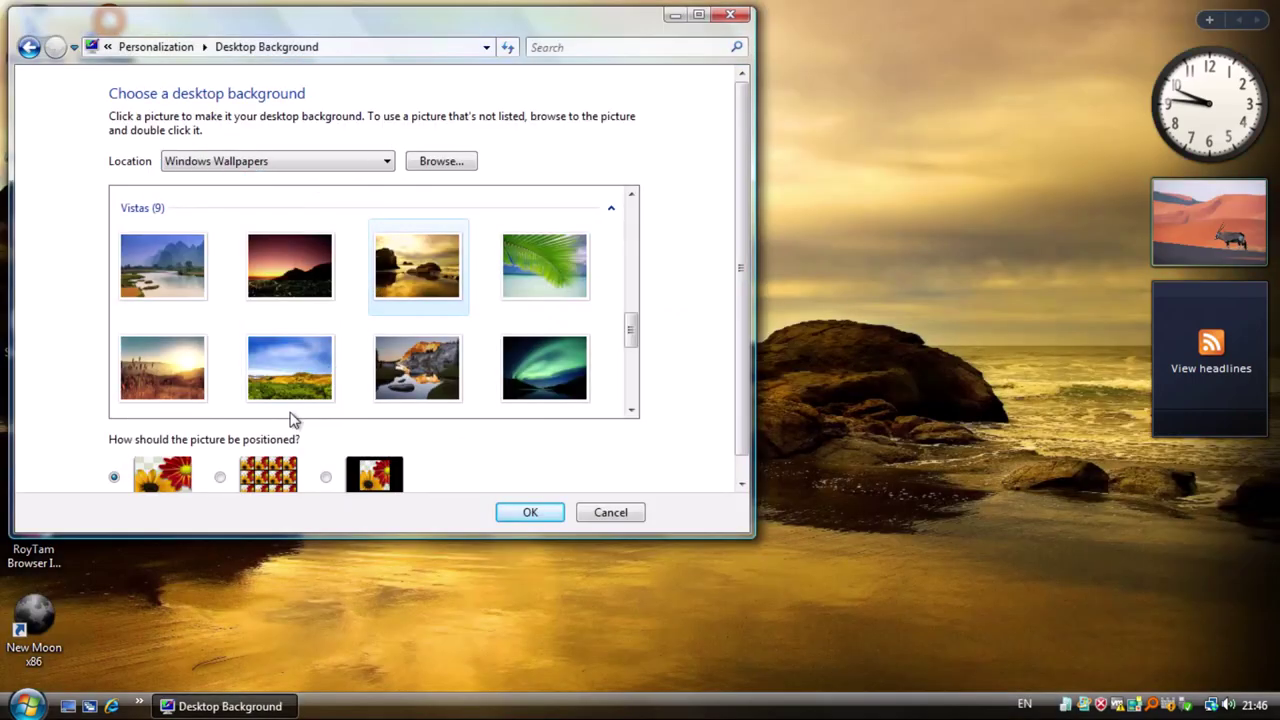
Step: Set the green aurora picture from the Vistas group of Windows Wallpapers as the desktop background
left_click(544, 367)
left_click(530, 512)
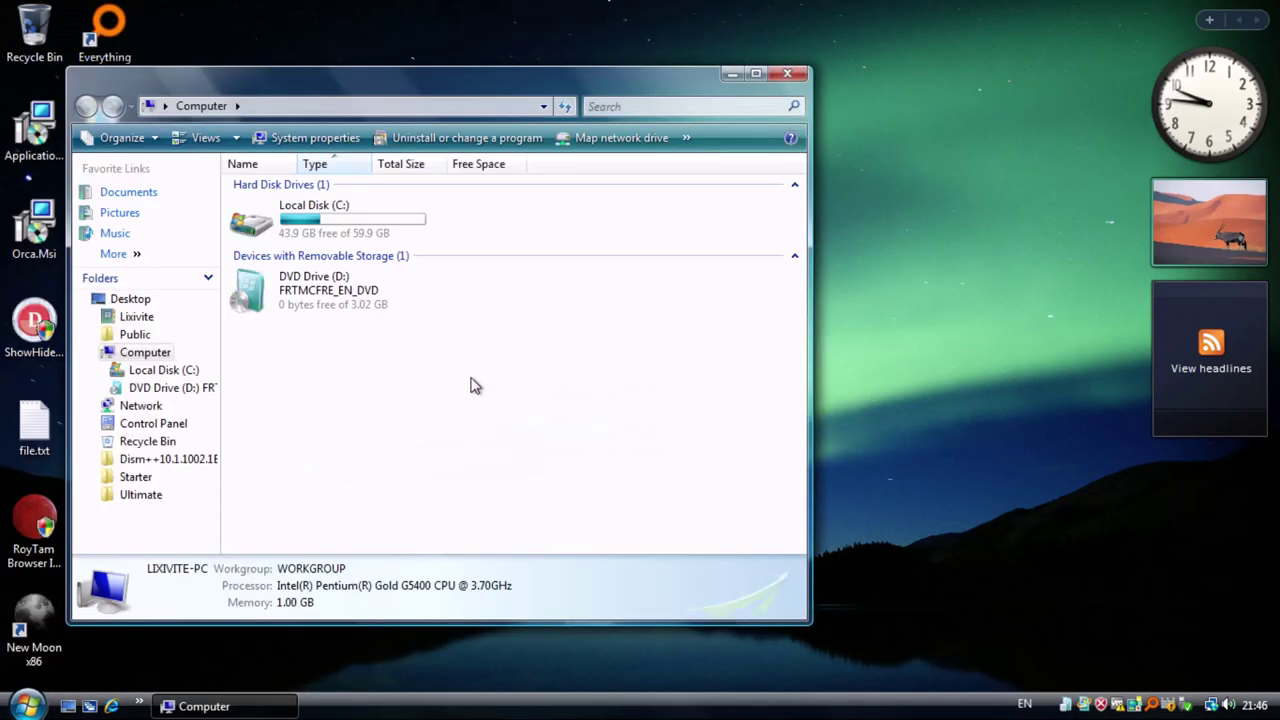
Step: Open the contents of DVD Drive (D:) and copy every item except the sources folder
right_click(300, 290)
left_click(376, 360)
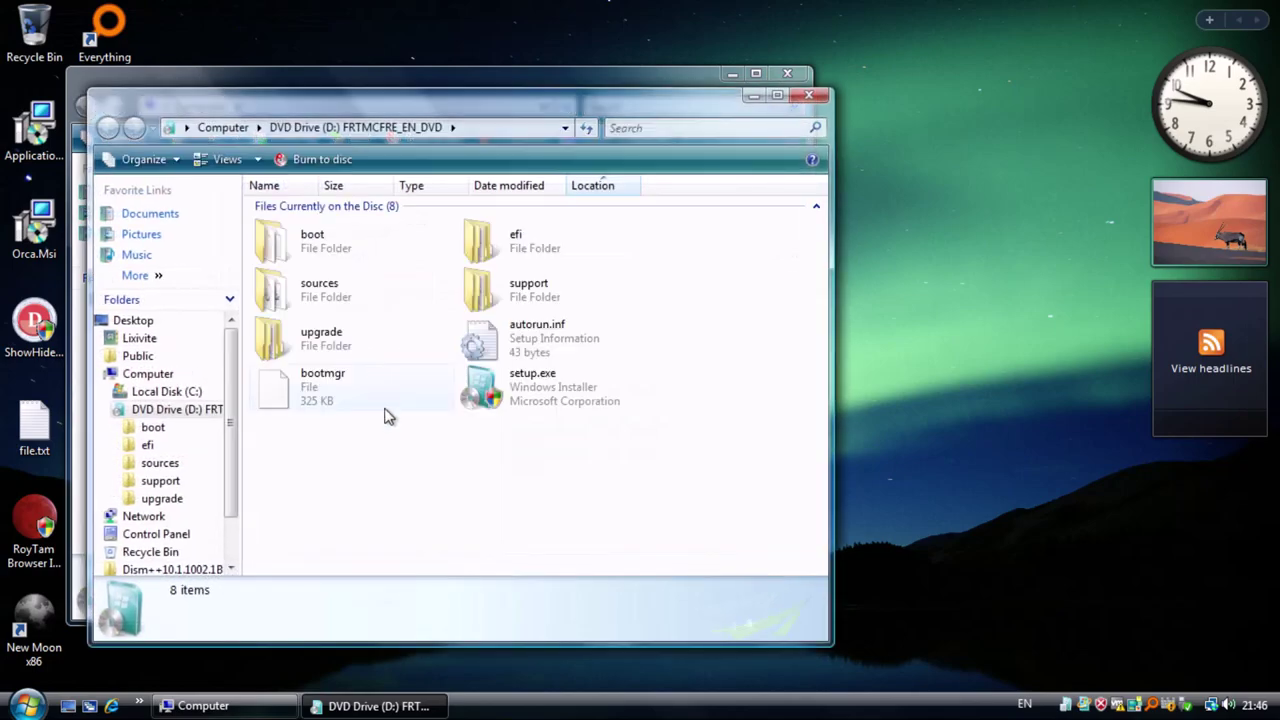
key("ctrl+a")
left_click(320, 290, "ctrl")
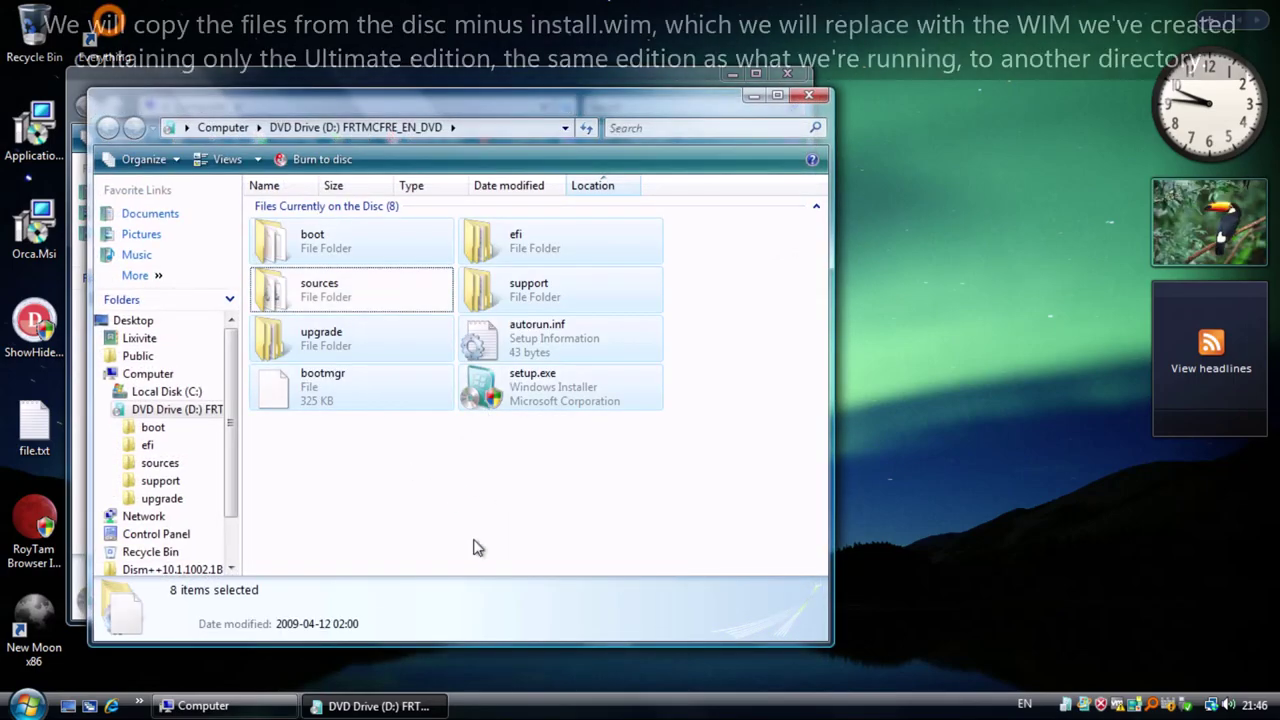
right_click(537, 283)
left_click(581, 390)
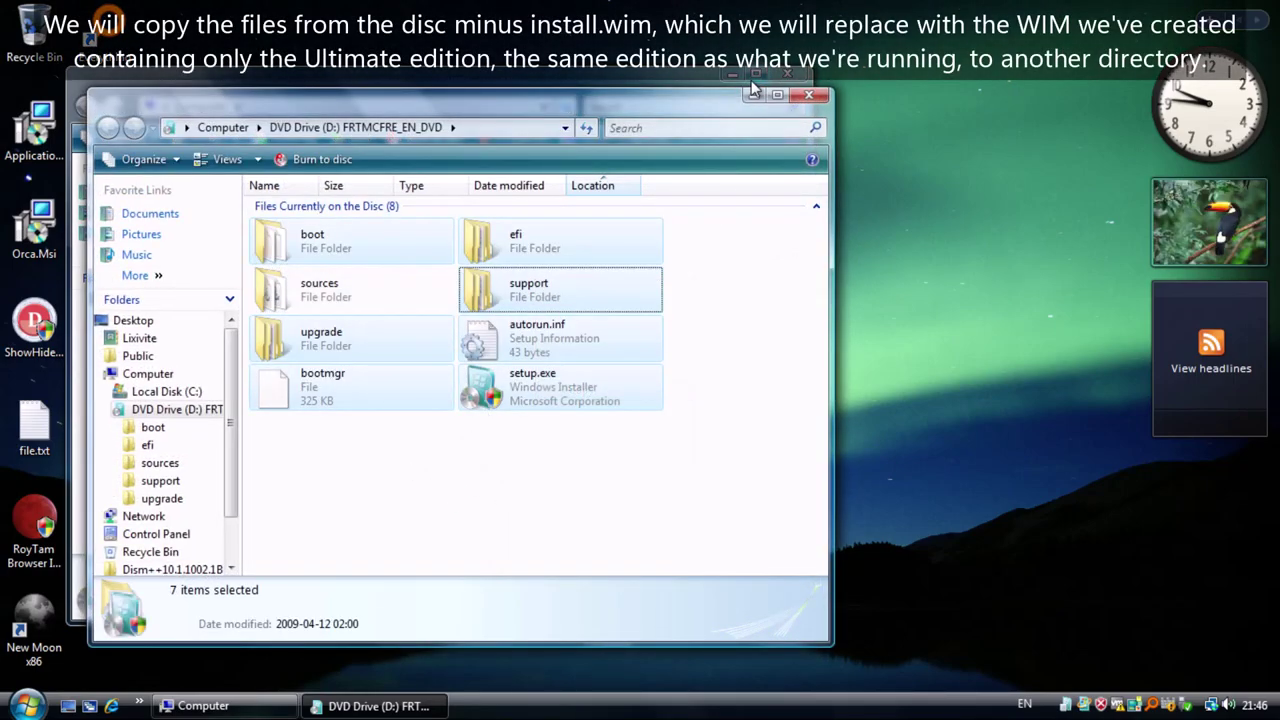
Step: Close the Computer window, move the disc window aside, and create a desktop folder named Setup
left_click(760, 76)
left_click(800, 73)
left_click_drag(680, 96, 956, 82)
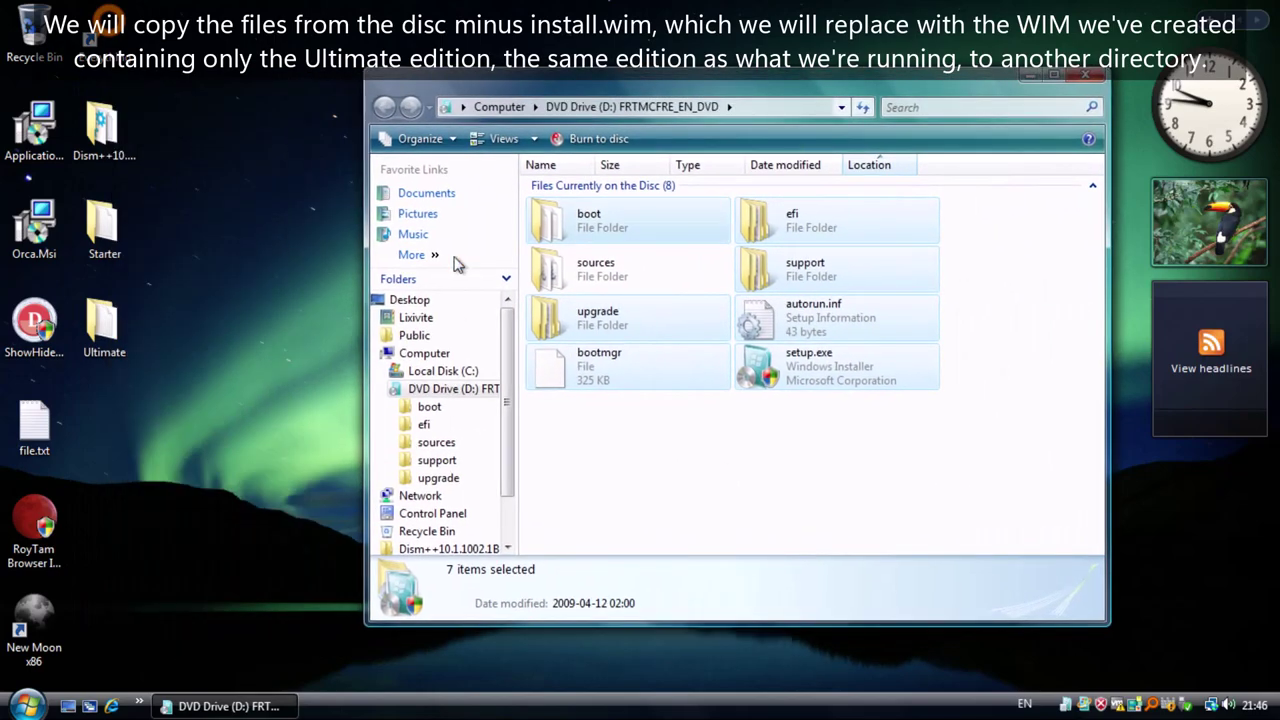
right_click(90, 405)
mouse_move(200, 577)
left_click(340, 405)
type("S")
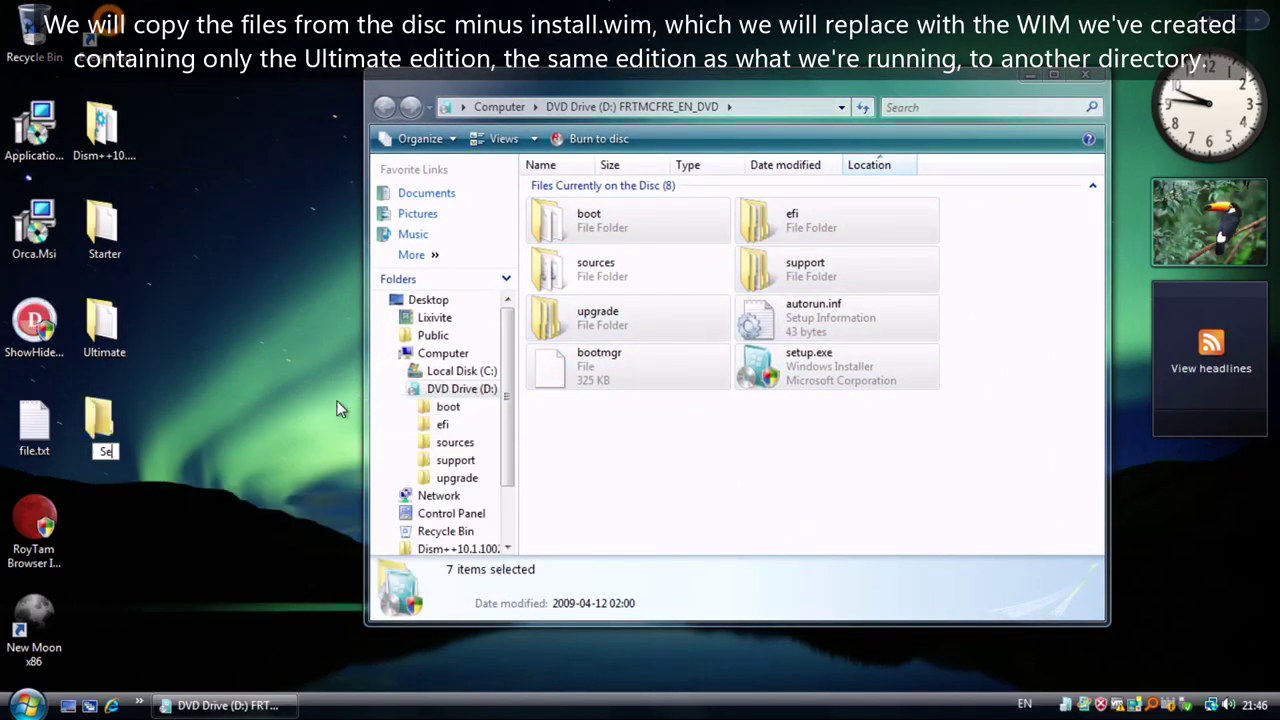
key("Return")
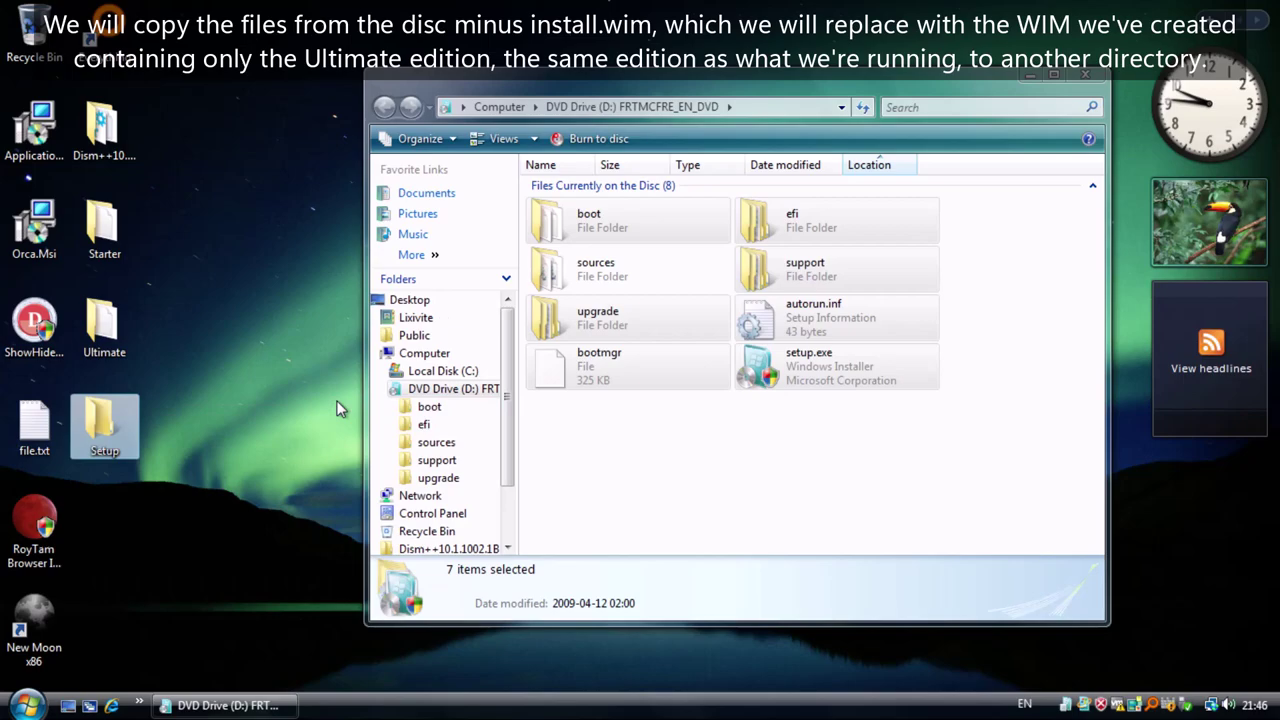
Step: Open the new Setup folder and paste the copied disc files into it
key("Return")
right_click(356, 305)
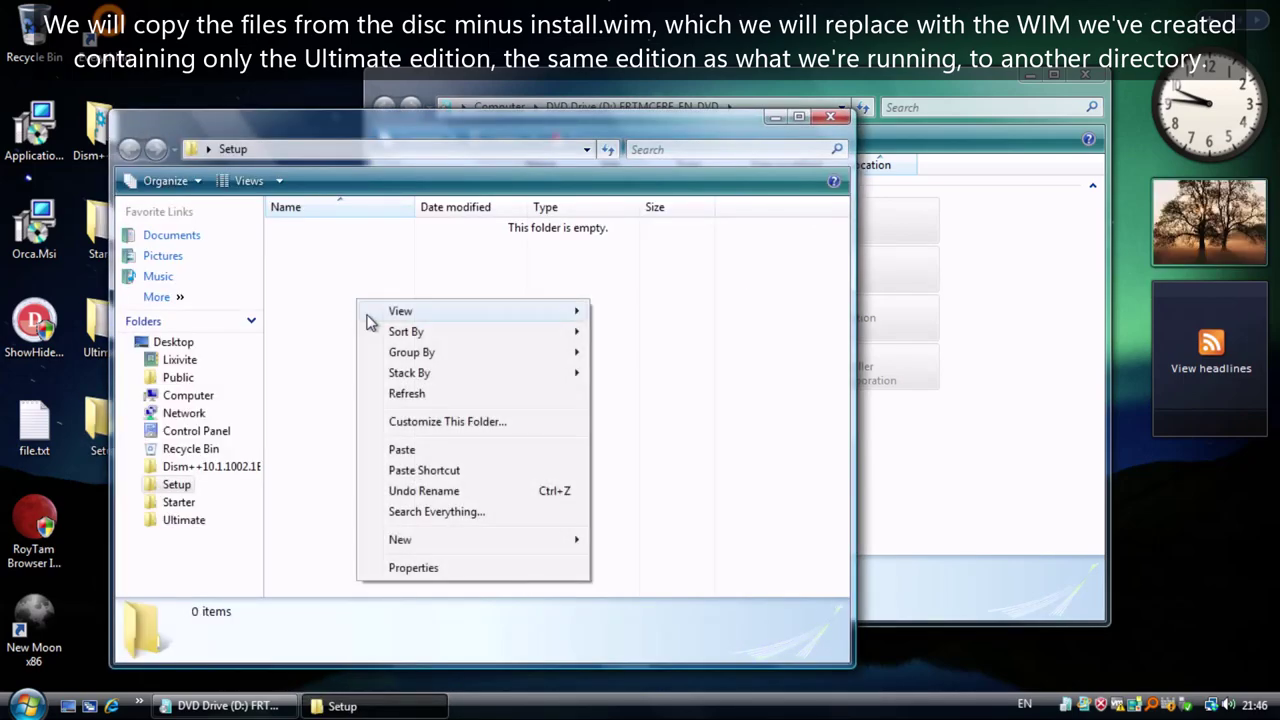
left_click(449, 447)
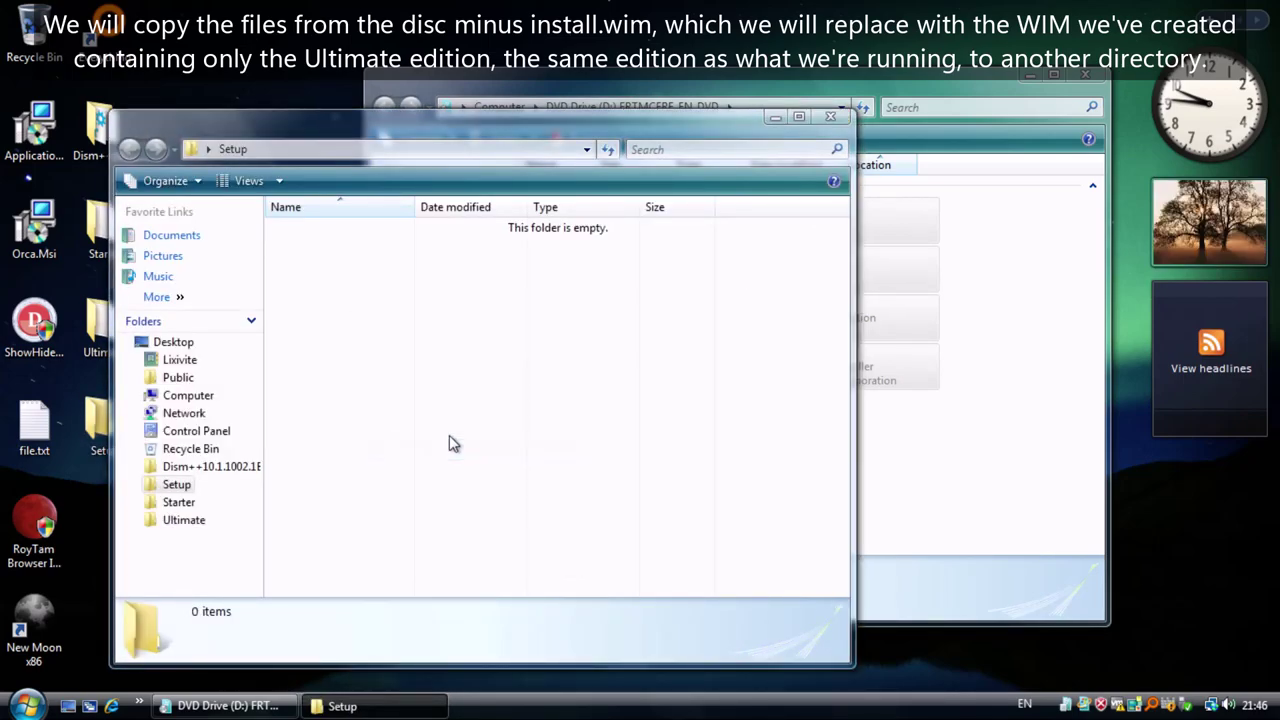
left_click(522, 569)
Step: Create a folder named sources inside the Setup folder and open it
right_click(307, 402)
mouse_move(365, 640)
left_click(606, 469)
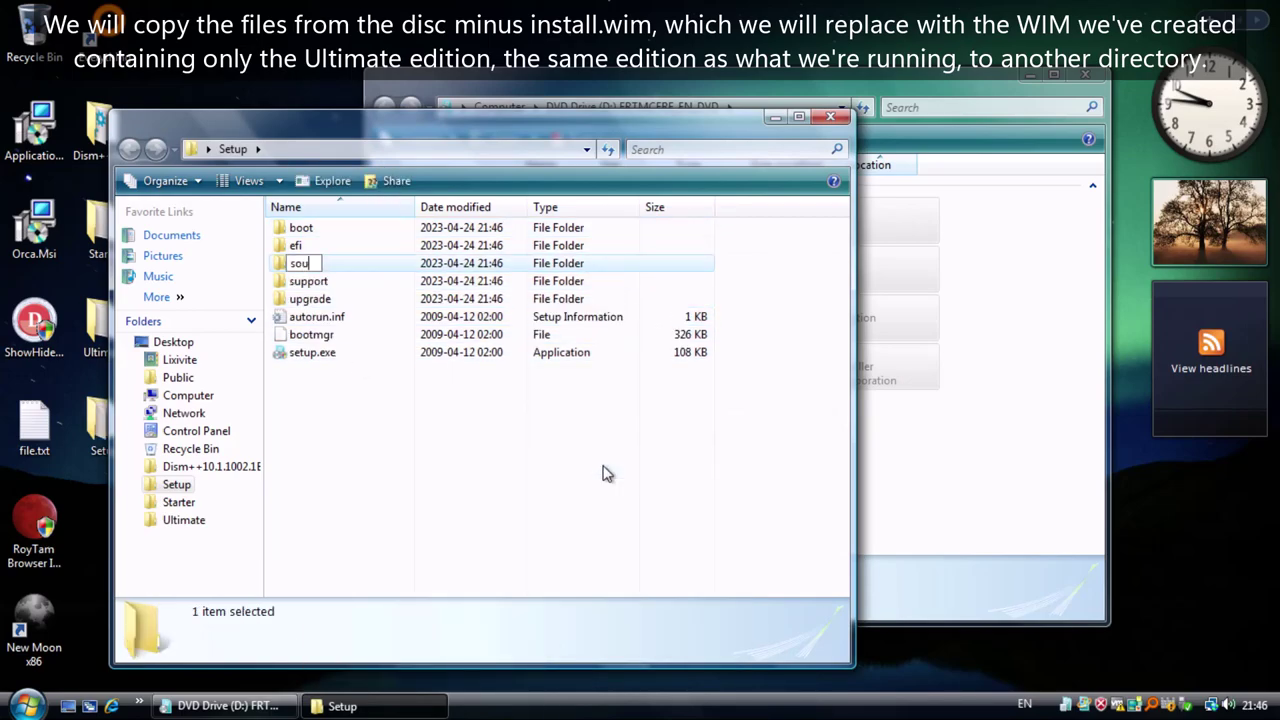
key("Return")
double_click(322, 266)
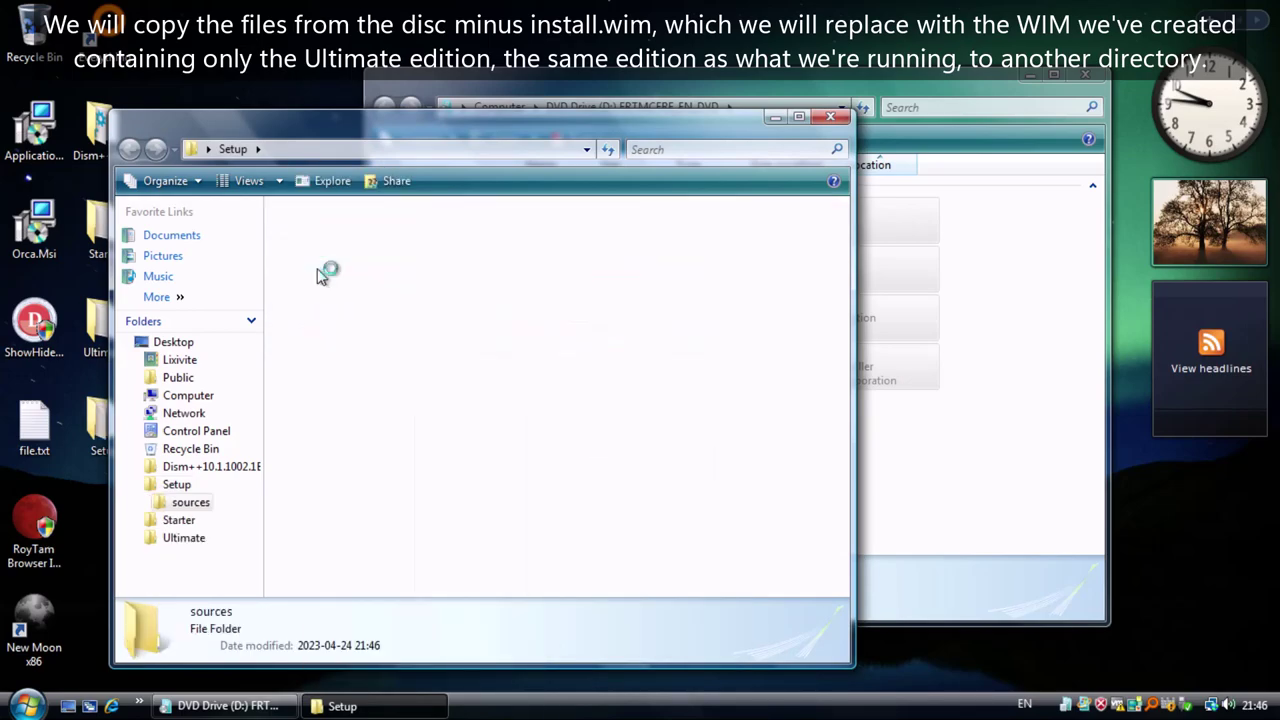
Step: Copy everything in the disc's sources folder except install.wim and the install_Windows Vista .clg files
key("alt+Tab")
double_click(590, 265)
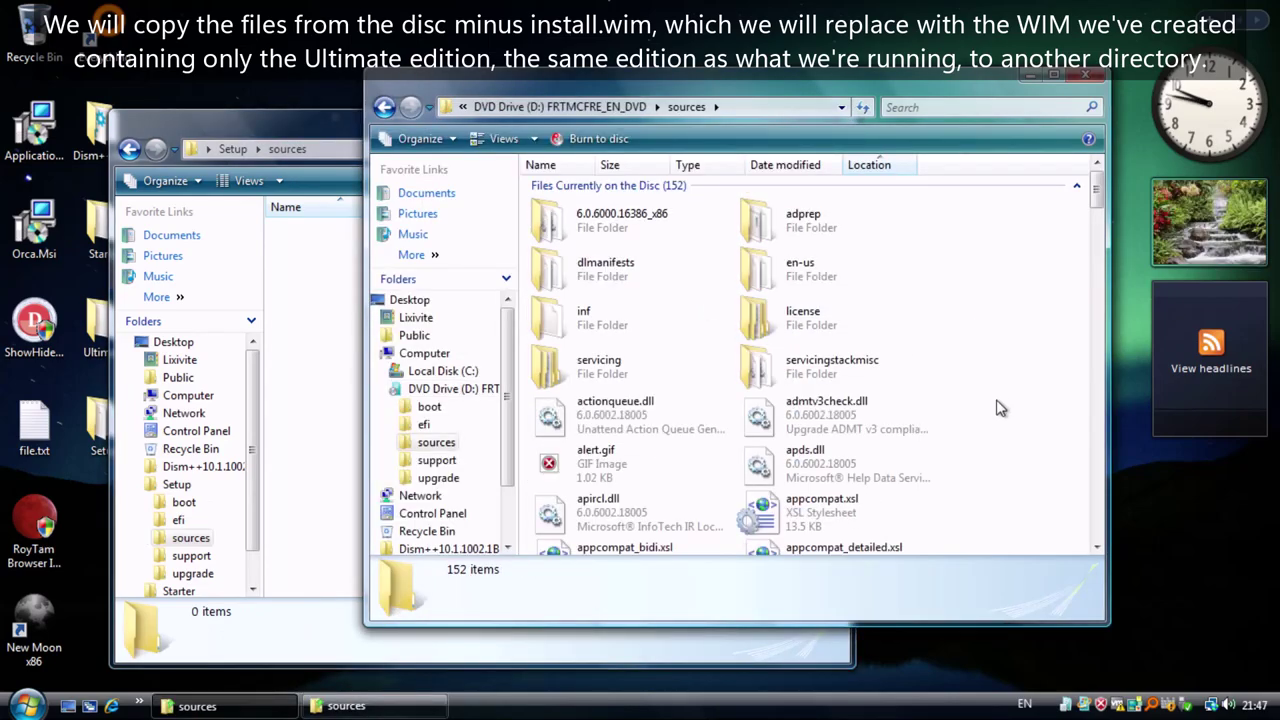
key("ctrl+a")
scroll(1015, 400, "down", 10)
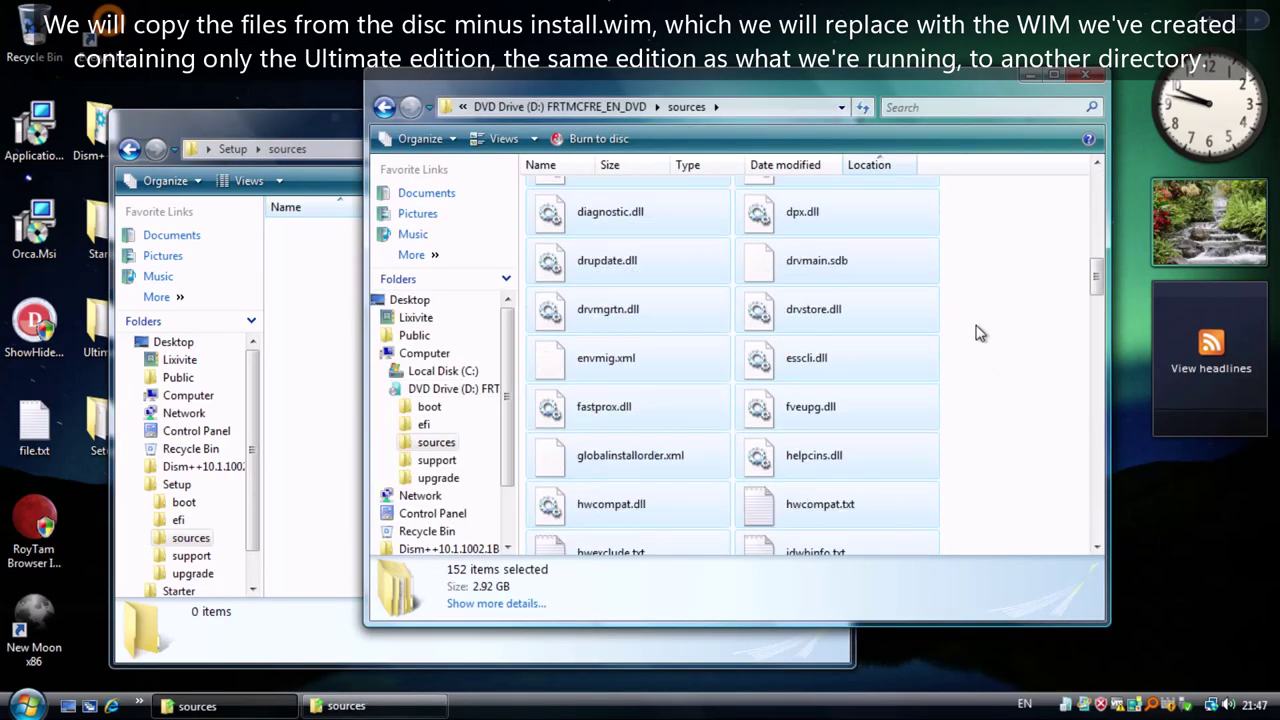
left_click_drag(1000, 356, 778, 518, "ctrl")
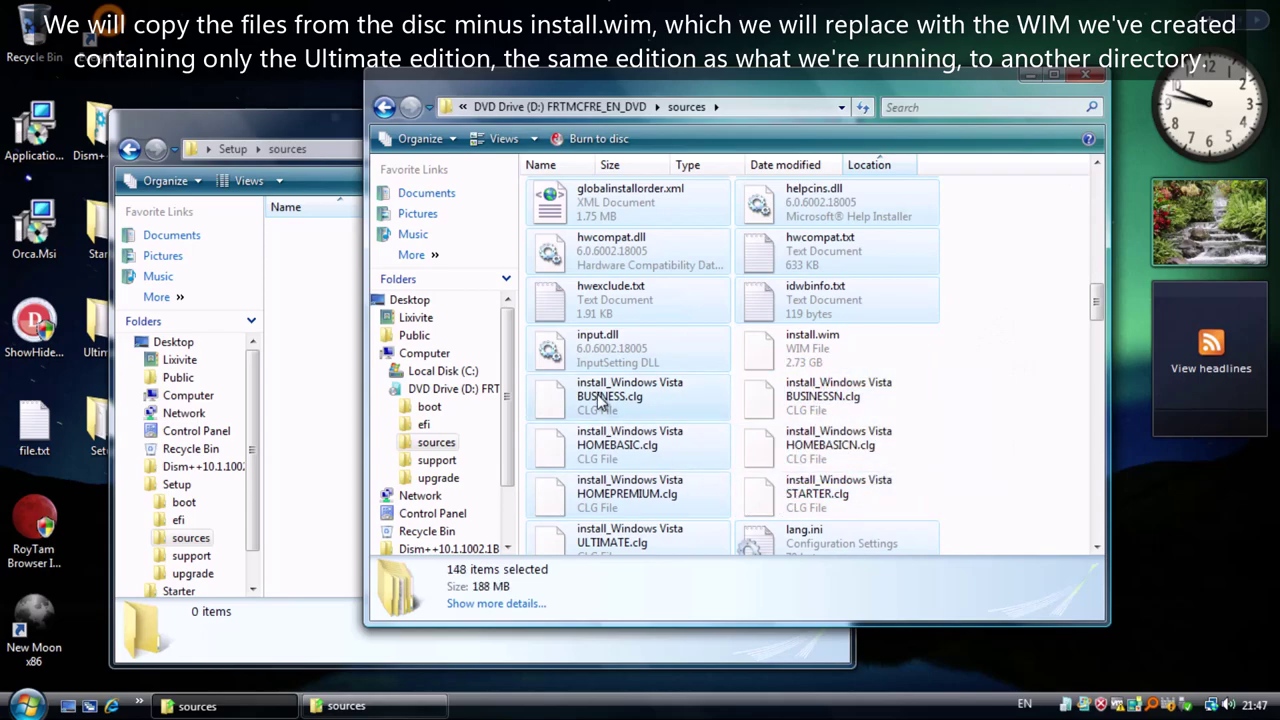
left_click(600, 402, "ctrl")
left_click(592, 438, "ctrl")
left_click(588, 500, "ctrl")
scroll(1000, 366, "down", 1)
left_click(612, 410, "ctrl")
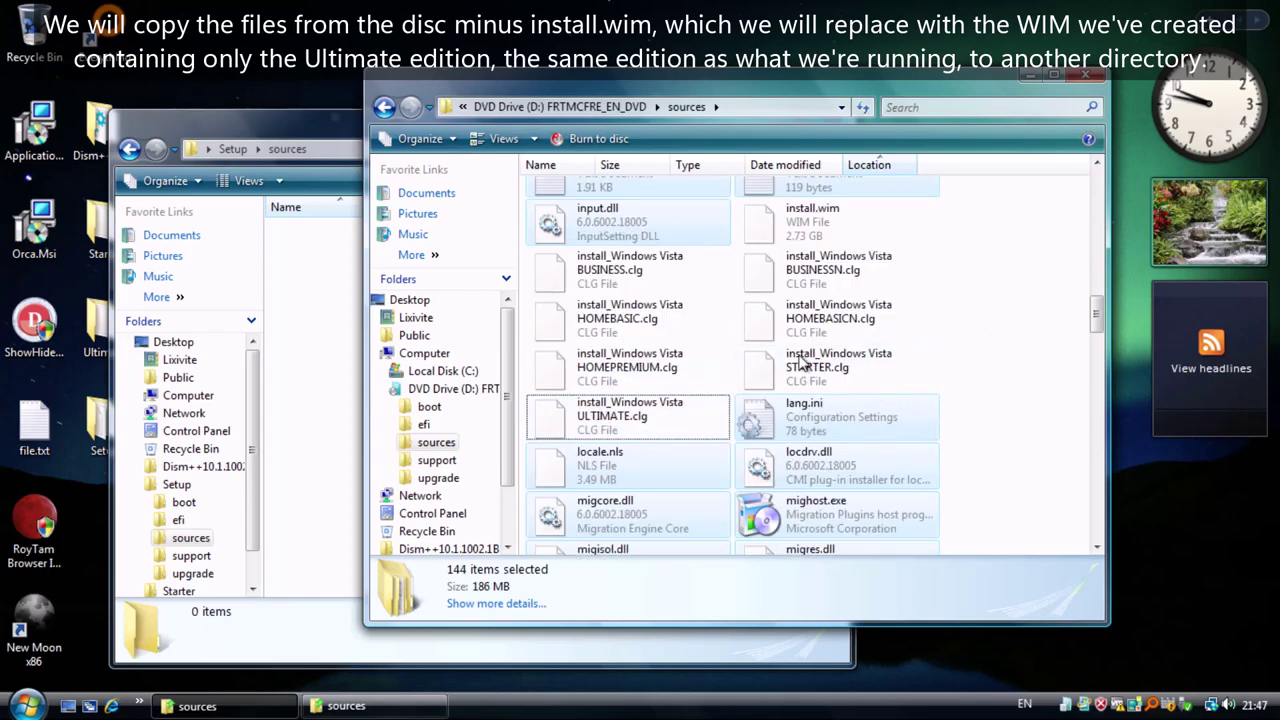
right_click(836, 422)
left_click(850, 486)
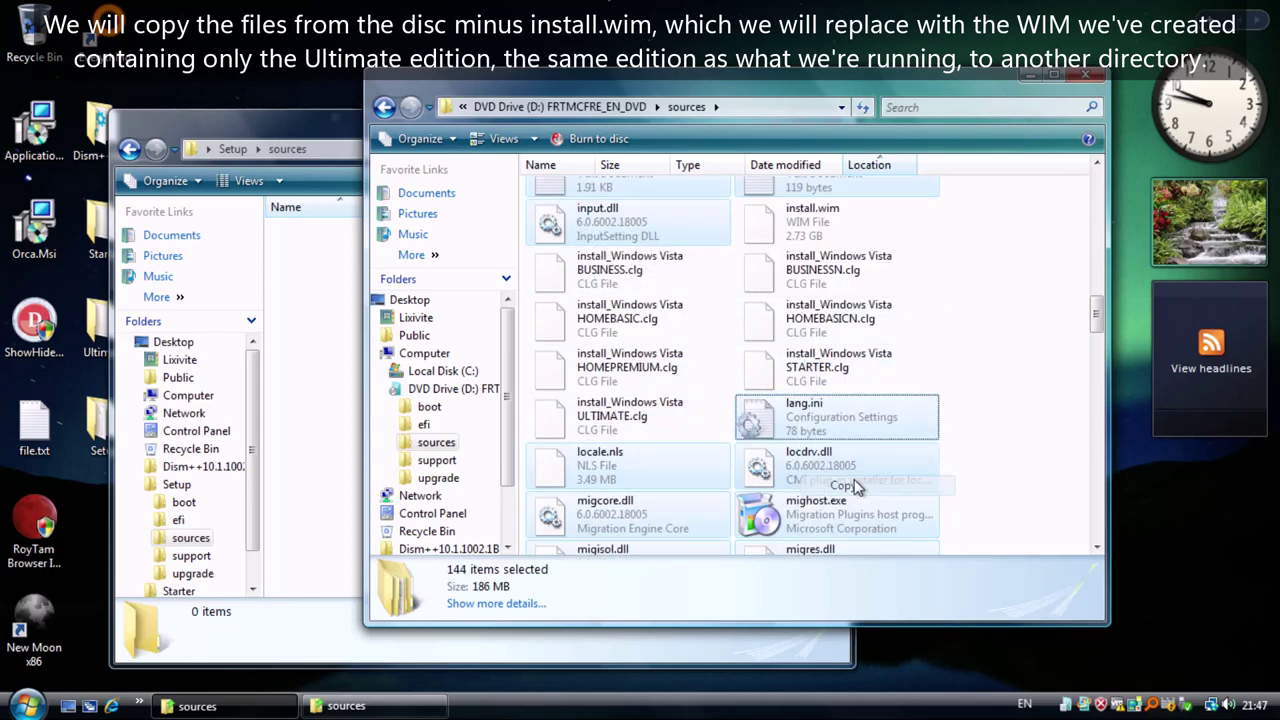
Step: Paste the copied files into Setup\sources, close the disc window, and reposition the sources window
right_click(295, 298)
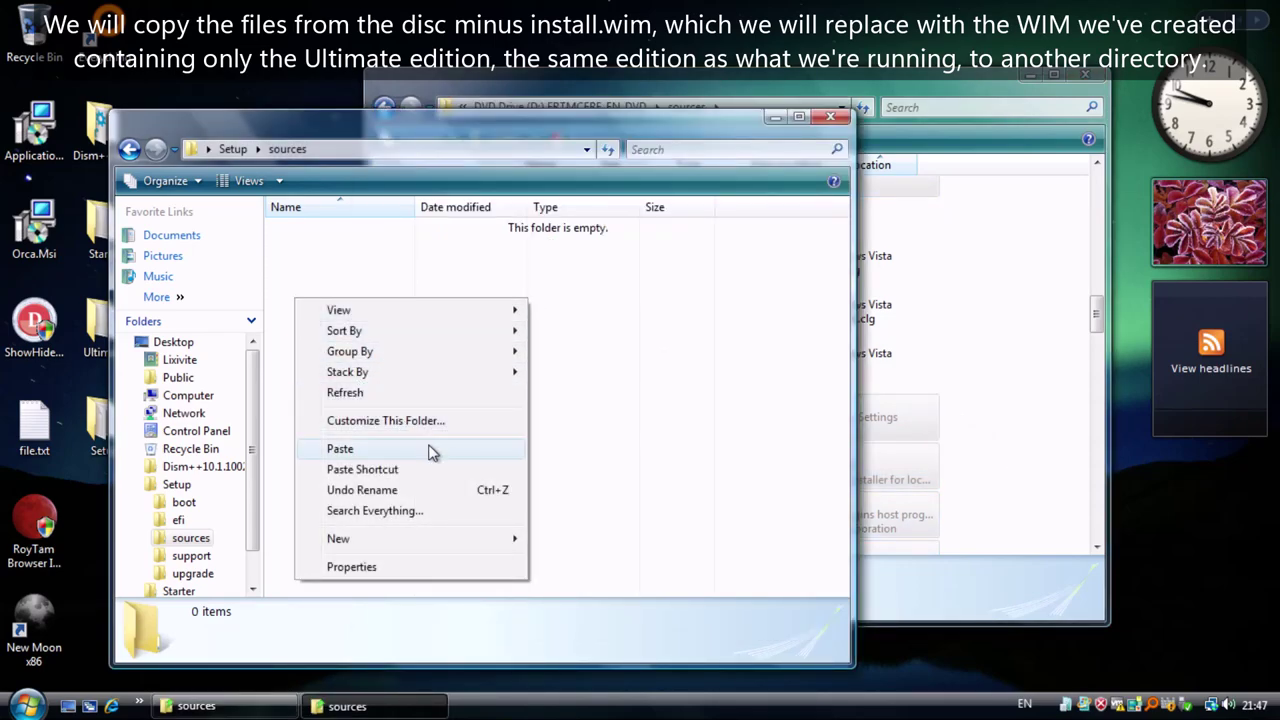
left_click(430, 452)
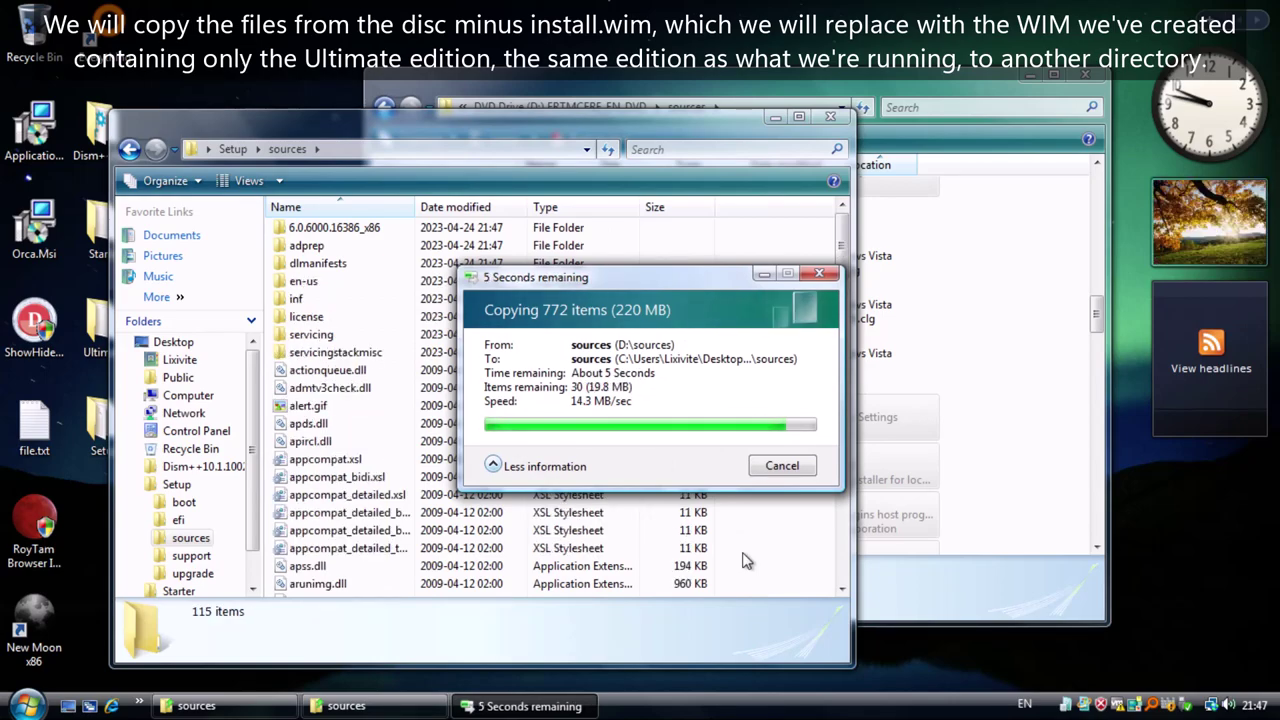
left_click(775, 507)
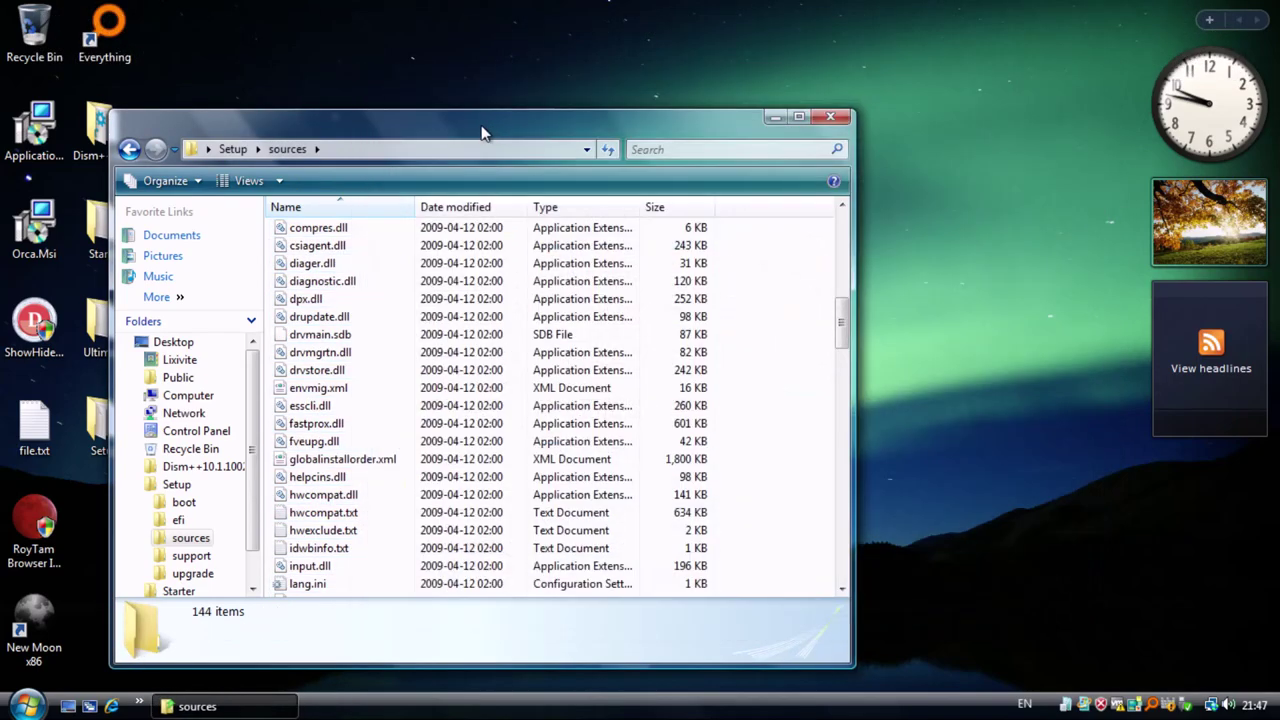
left_click_drag(486, 129, 649, 71)
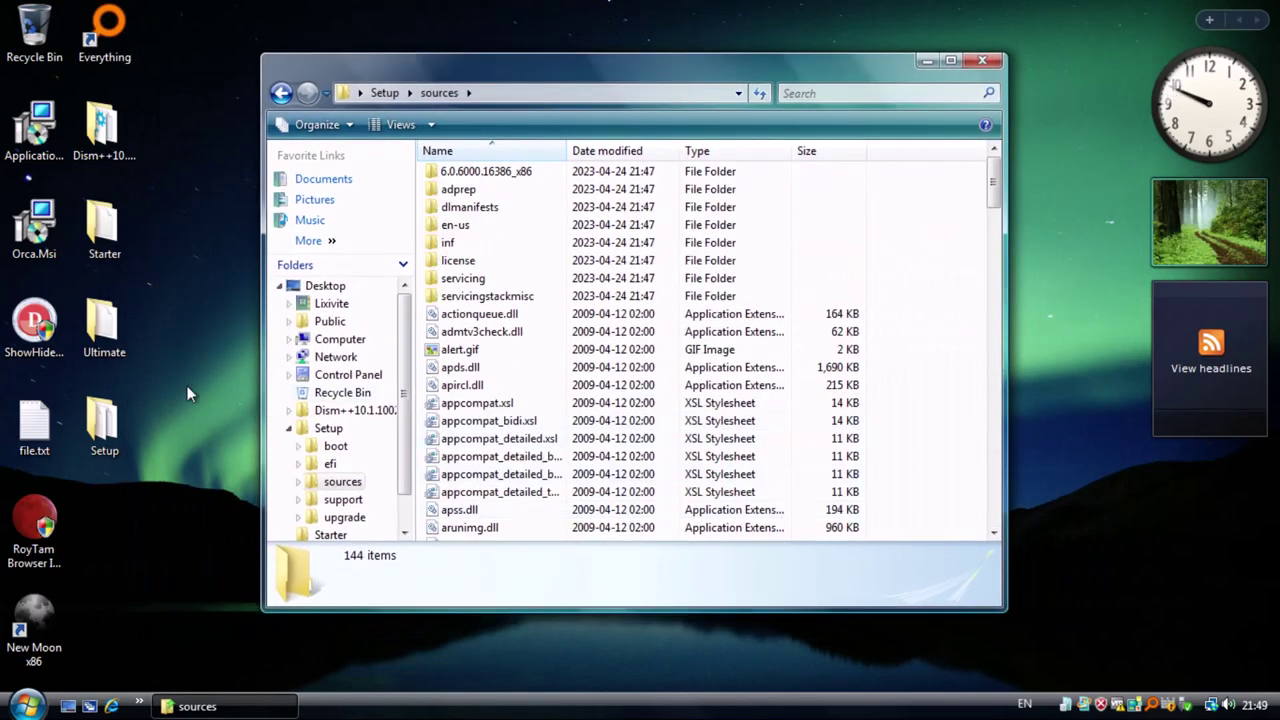
Step: Copy install.wim from the desktop Ultimate folder into Setup\sources
double_click(100, 325)
left_click_drag(525, 105, 283, 146)
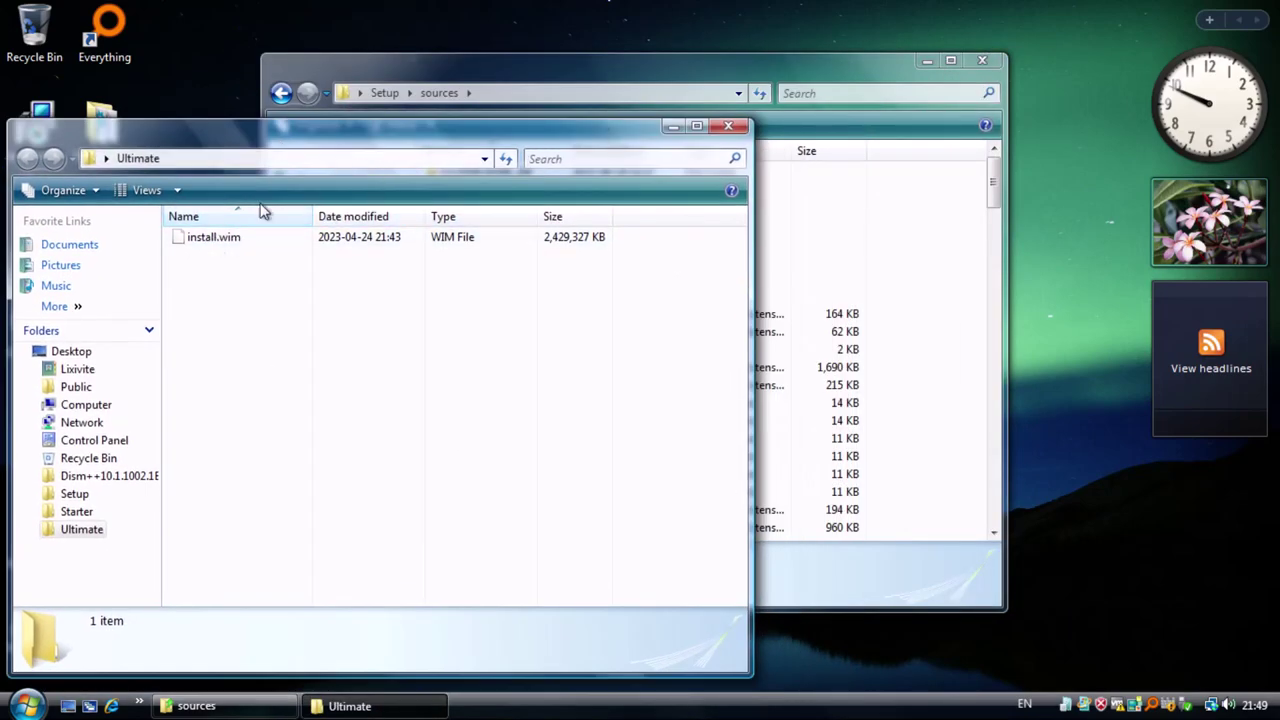
right_click(201, 237)
left_click(253, 390)
right_click(896, 222)
left_click(963, 366)
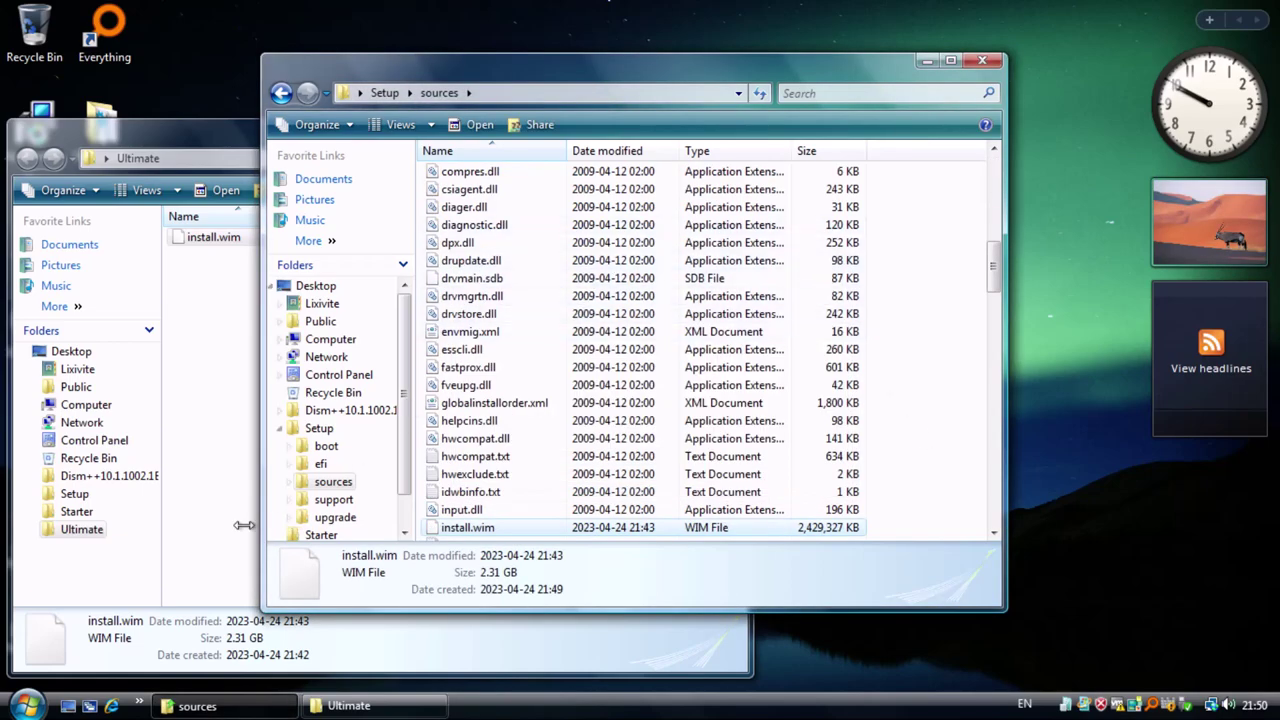
Step: Start Command Prompt as administrator, close the Ultimate window, and go back up to the Setup folder
left_click(20, 705)
right_click(150, 466)
left_click(243, 211)
left_click(297, 448)
right_click(349, 705)
left_click(380, 686)
left_click(430, 590)
key("BackSpace")
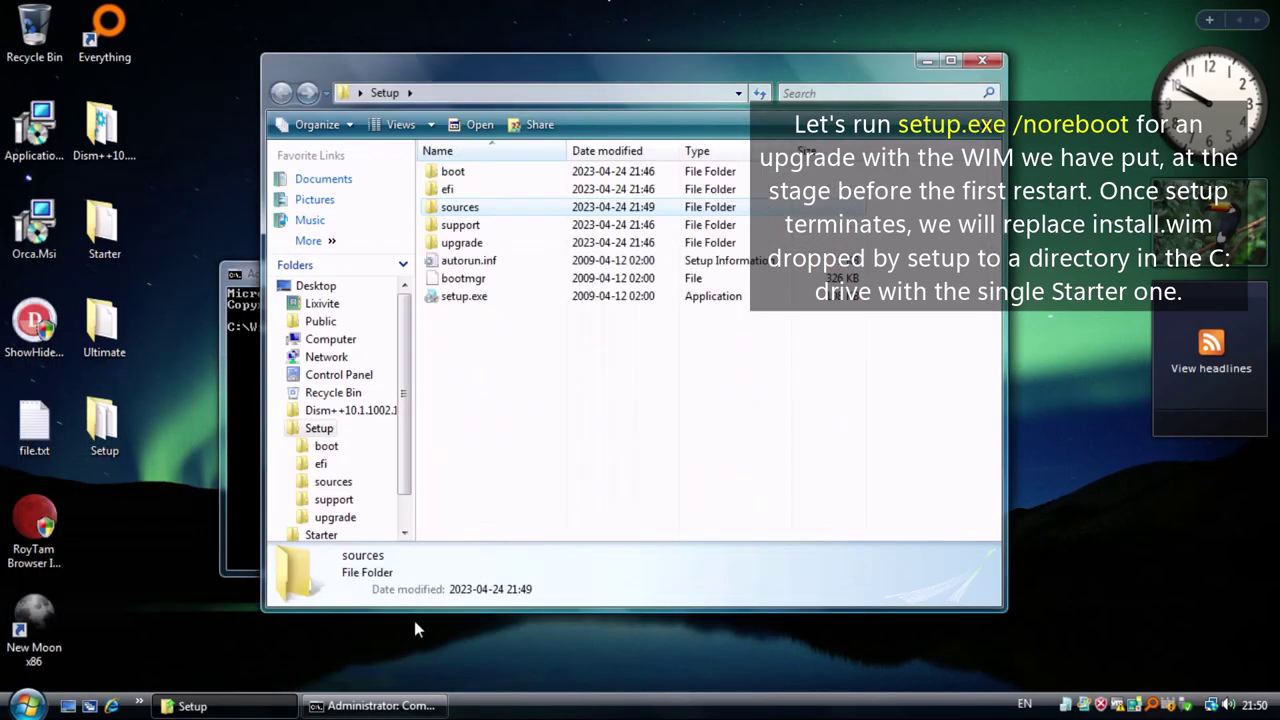
Step: Change the command line directory to %userprofile%\desktop\setup and view the options with setup.exe /?
left_click_drag(241, 275, 235, 350)
type("cd %userprofile%\\desktop\\setup")
key("Return")
type("setup.exe /?")
key("Return")
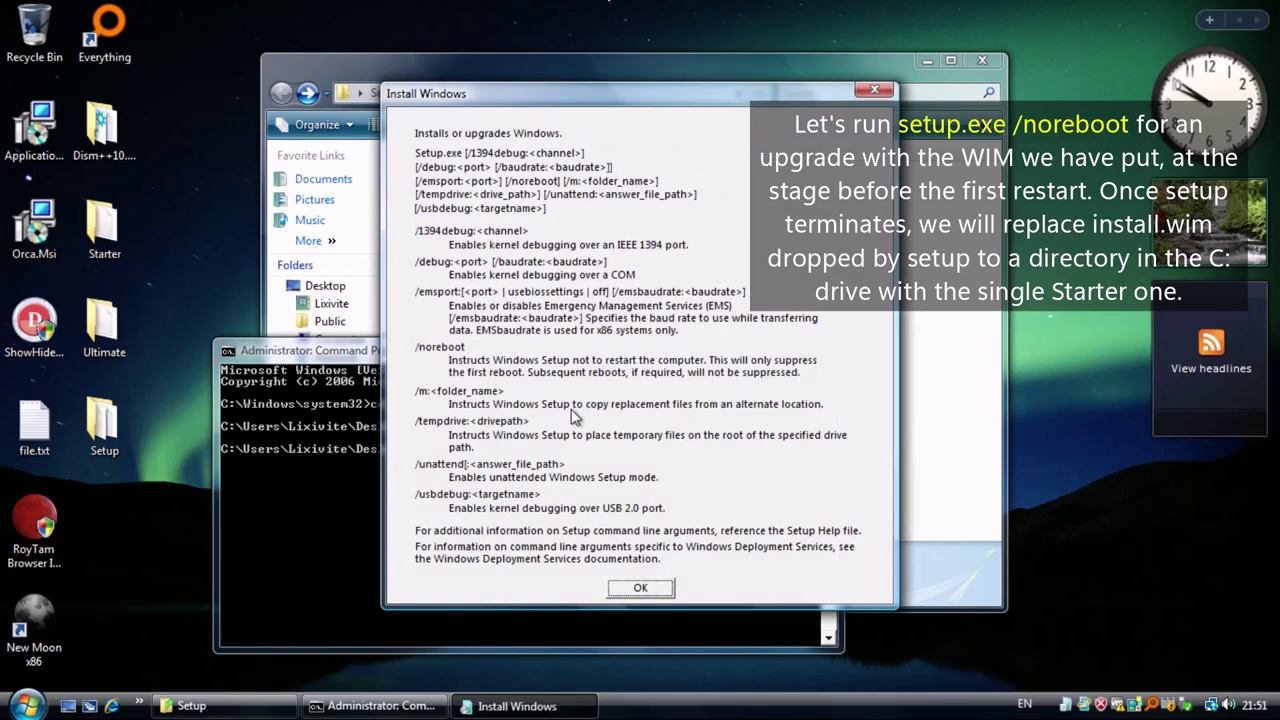
left_click(632, 590)
Step: Run setup.exe /noreboot to launch Windows Setup
type("setup.exe /norebb")
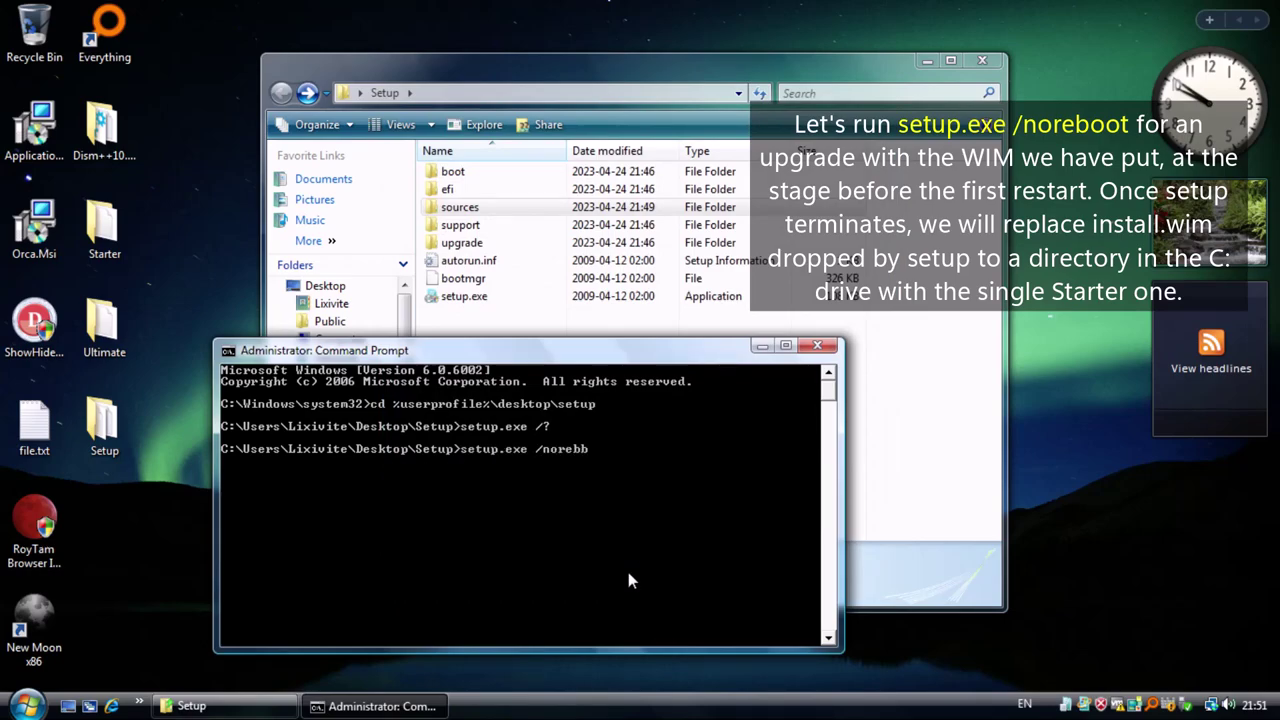
key("BackSpace")
type("oot")
key("Return")
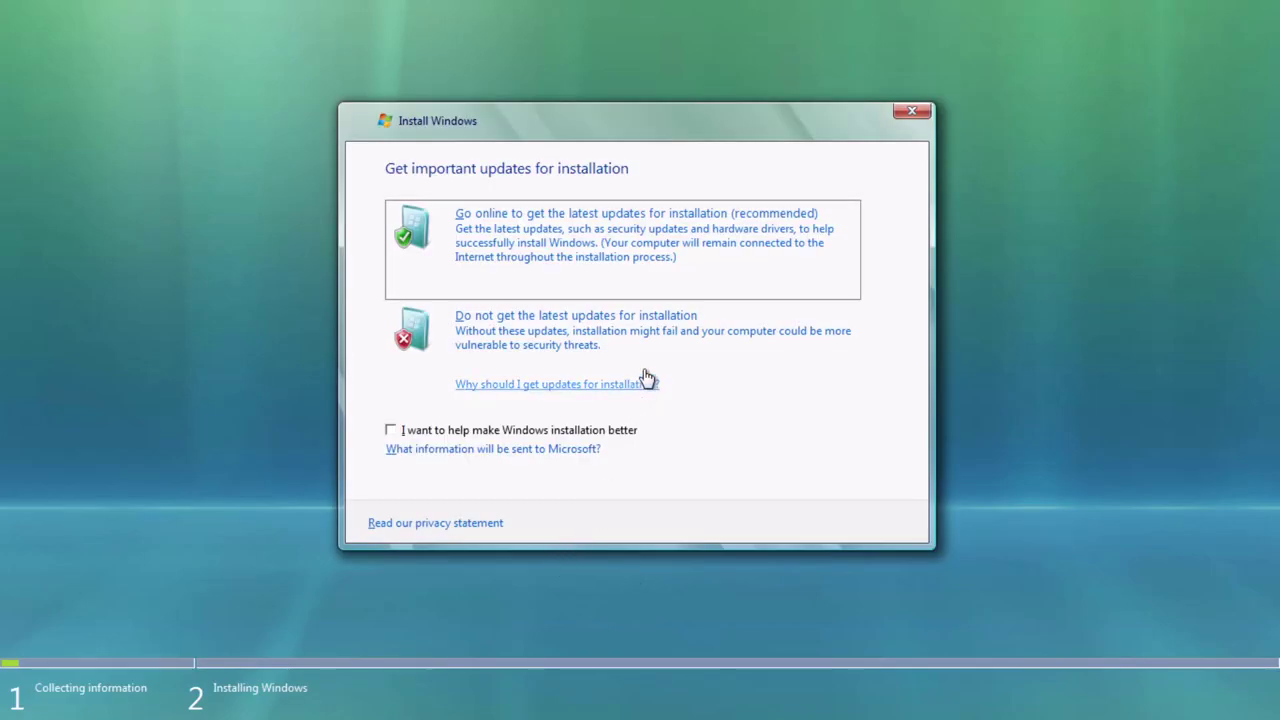
Step: Decline the installation updates, turn off automatic activation, and continue without entering a product key
left_click(678, 341)
left_click(625, 426)
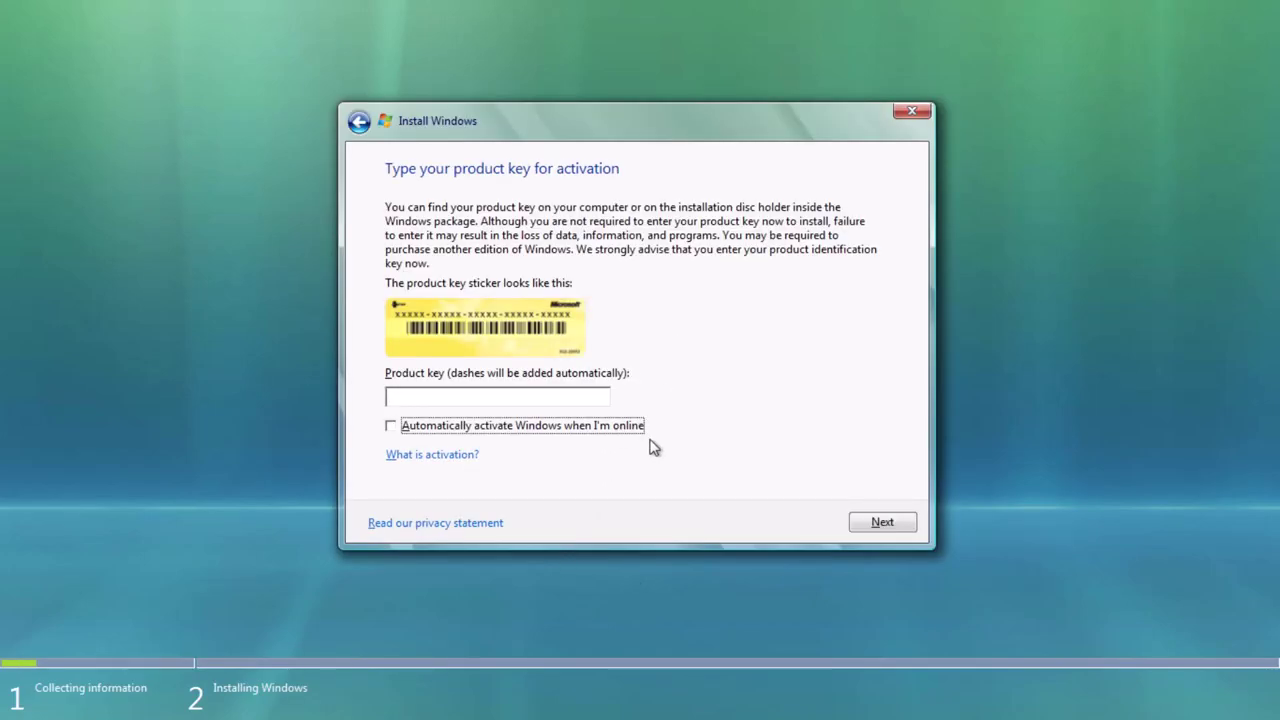
left_click(871, 525)
left_click(846, 424)
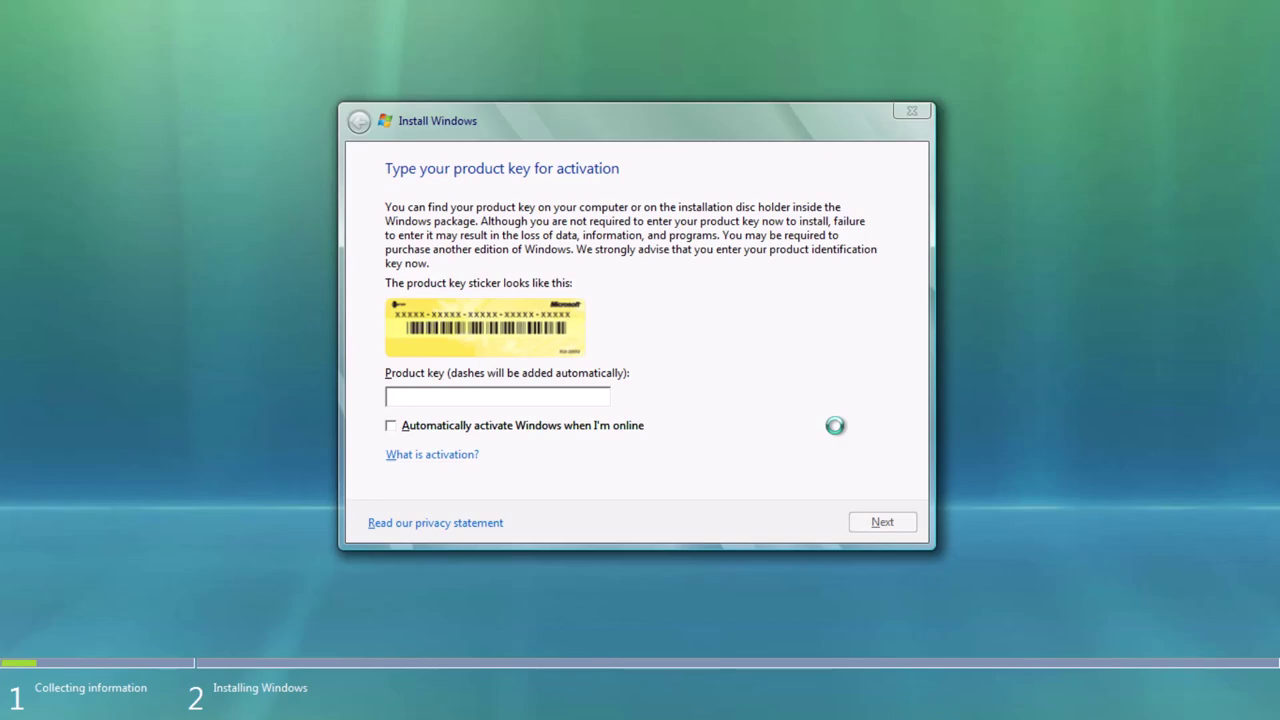
Step: Accept the license terms and choose the Upgrade installation type
left_click(465, 481)
left_click(895, 525)
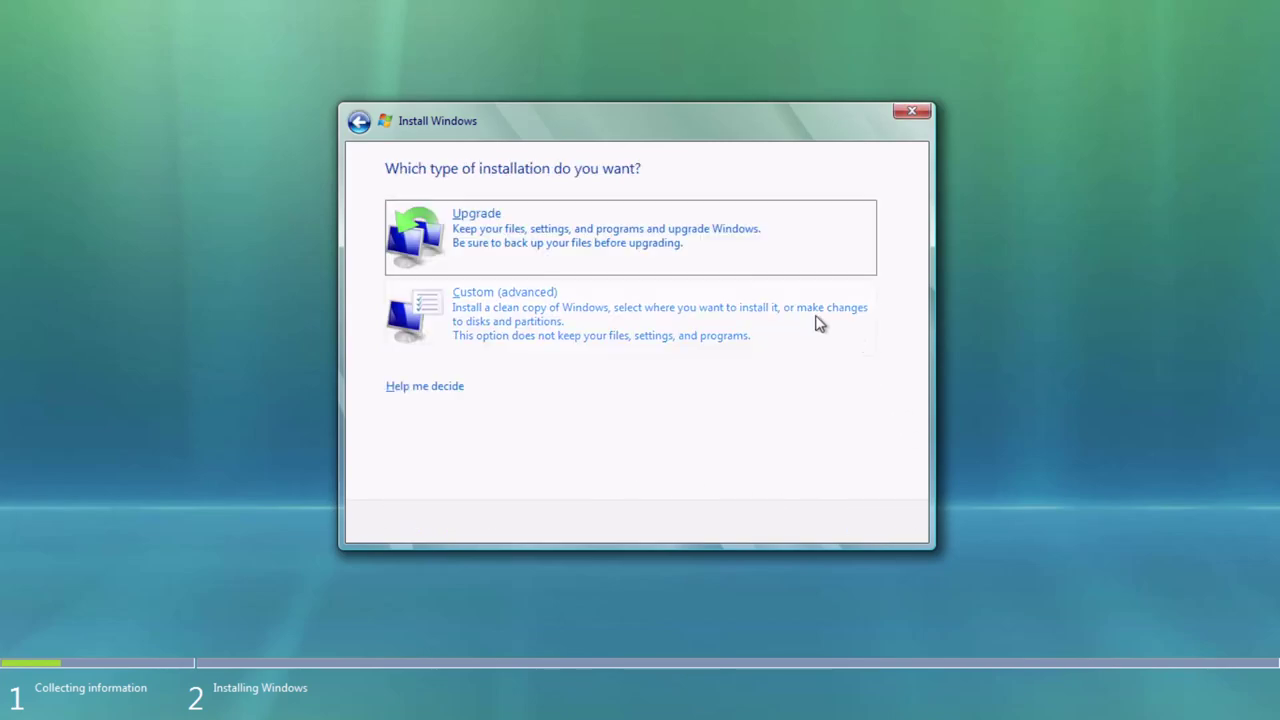
left_click(560, 234)
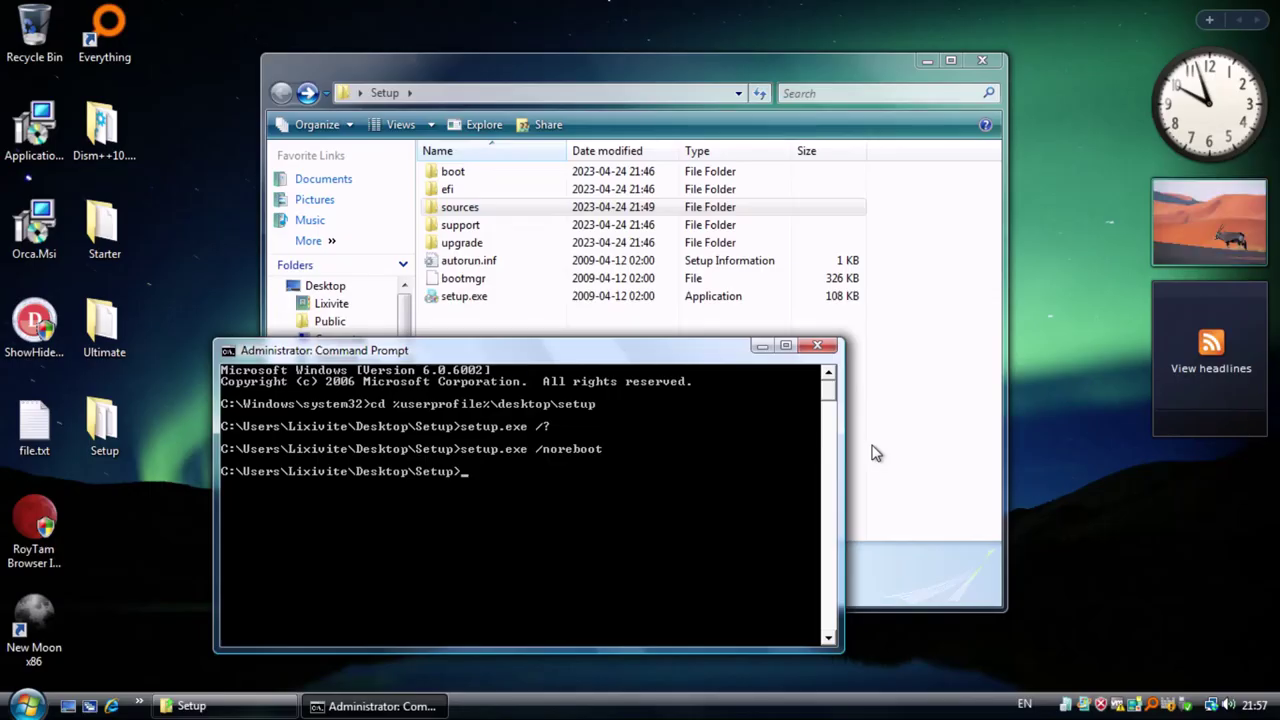
Step: Close the Command Prompt and Setup windows, and copy the WIM file from the desktop Starter folder
left_click(815, 346)
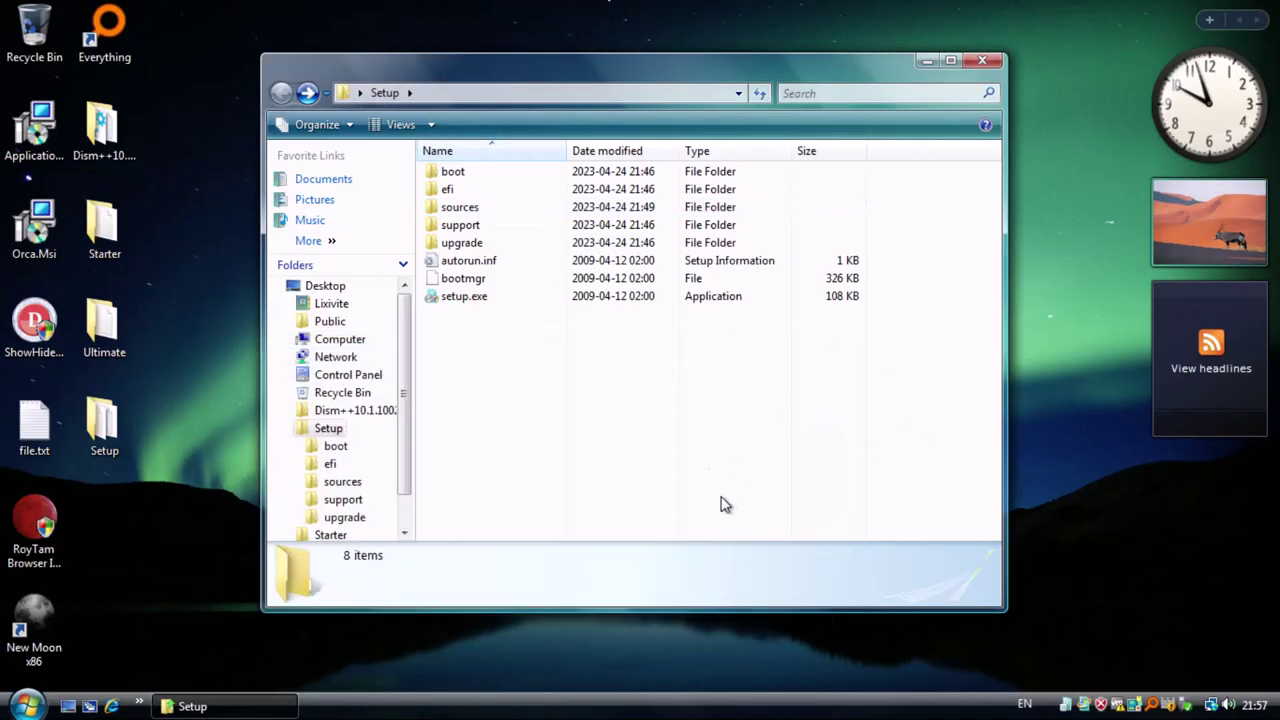
left_click(982, 61)
double_click(104, 235)
right_click(390, 156)
left_click(440, 313)
Step: Browse to the 3a4c5fac-4b02-44f1-a85b-d9a882359573 folder inside C:\$WINDOWS.~LS\Sources
key("super")
left_click(290, 469)
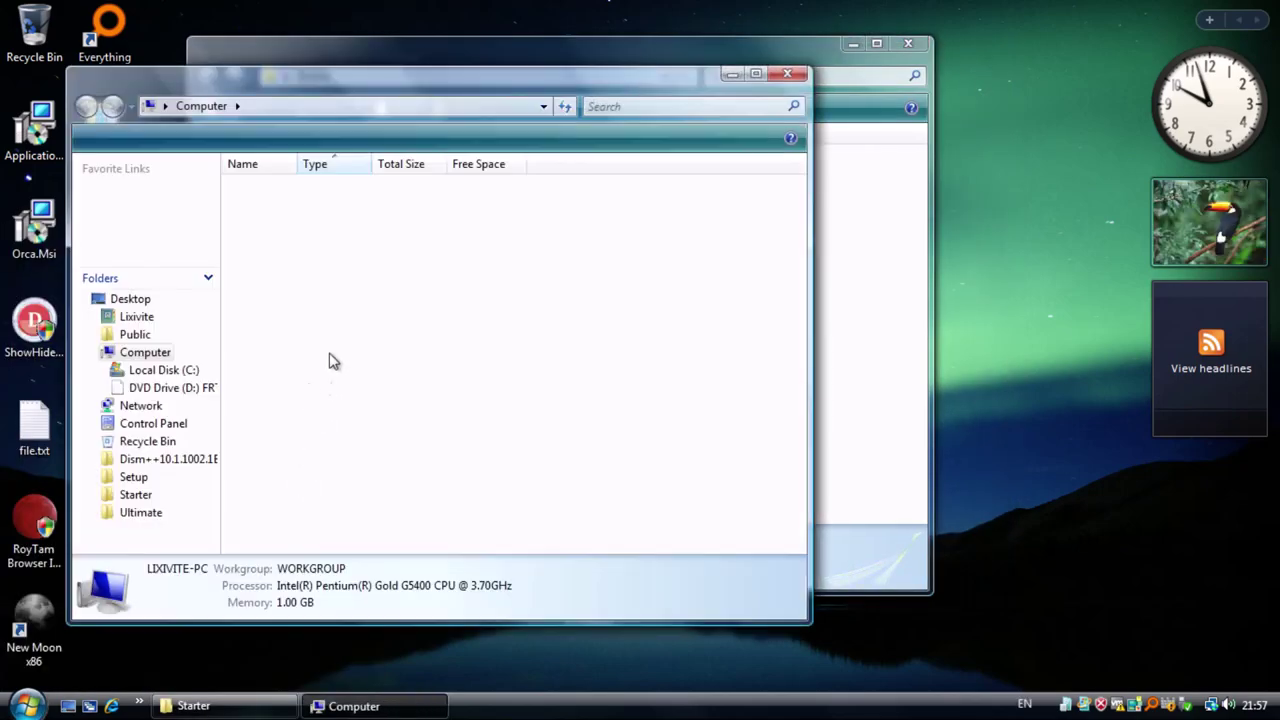
double_click(233, 203)
double_click(246, 203)
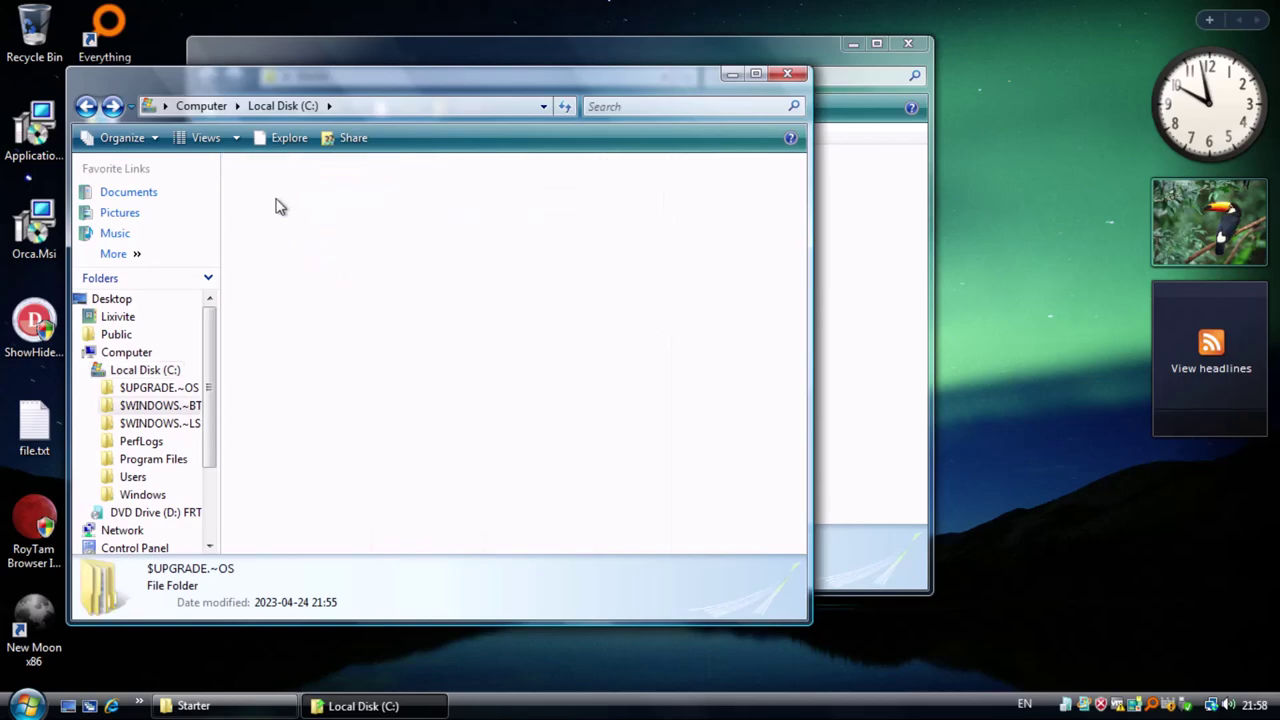
double_click(303, 340)
scroll(350, 390, "down", 3)
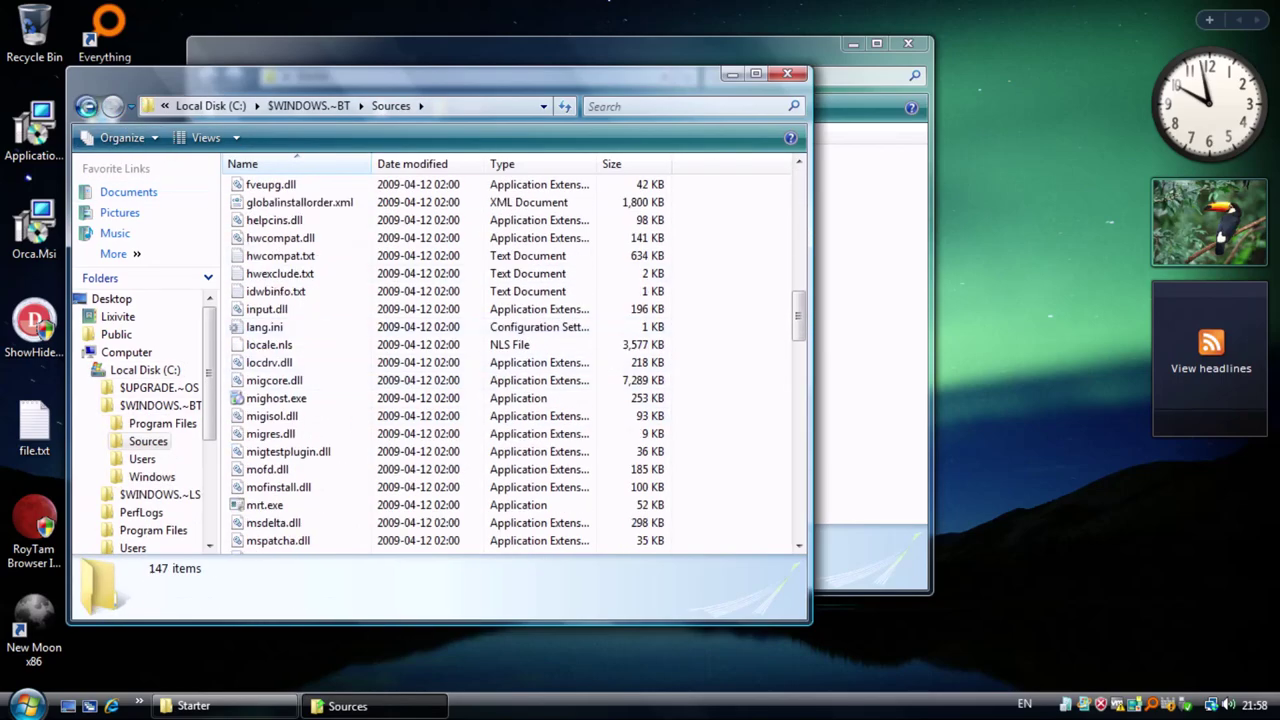
double_click(87, 108)
double_click(300, 220)
double_click(290, 202)
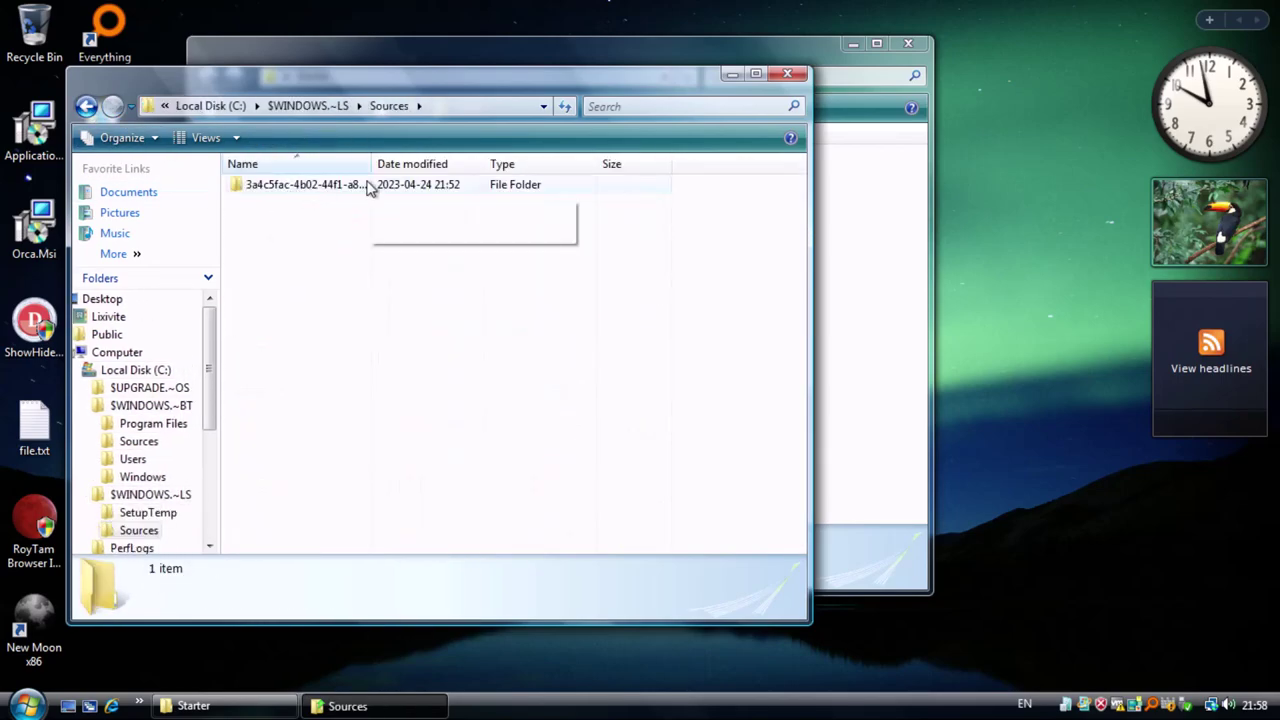
double_click(369, 188)
Step: Paste the copied Starter install.wim over the existing Install.wim, replacing it, and close both folder windows
right_click(297, 251)
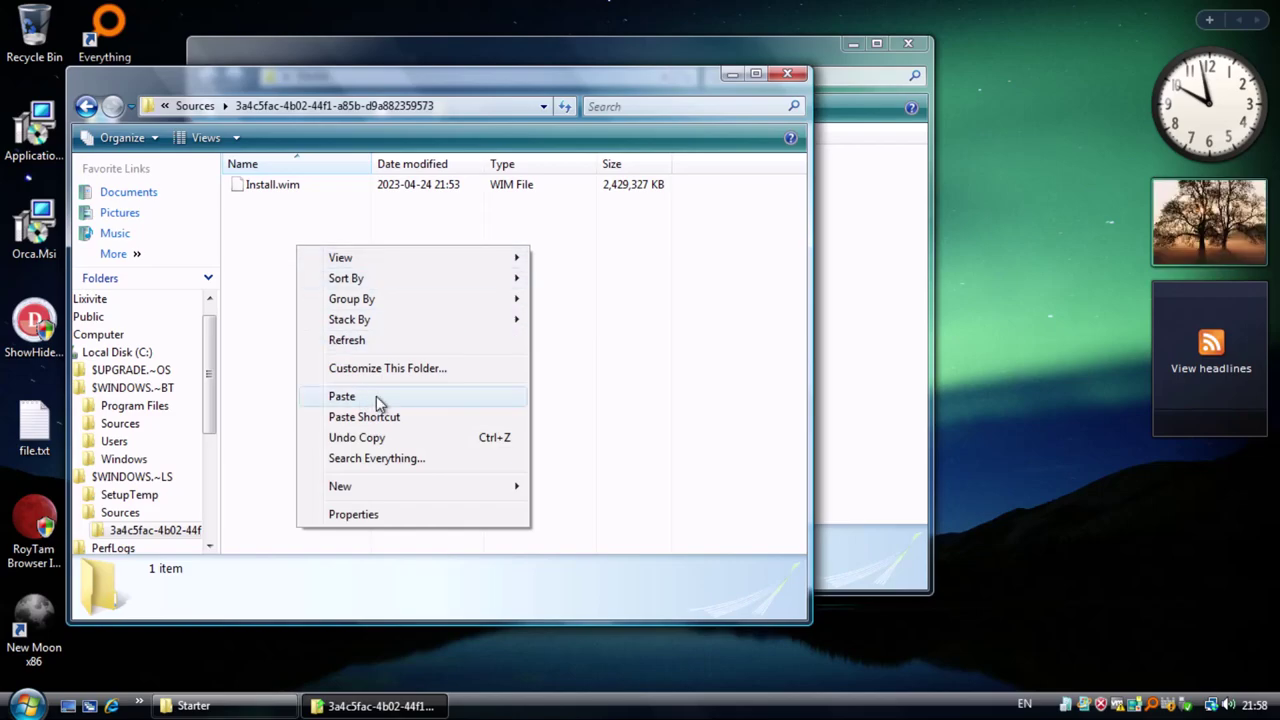
left_click(380, 400)
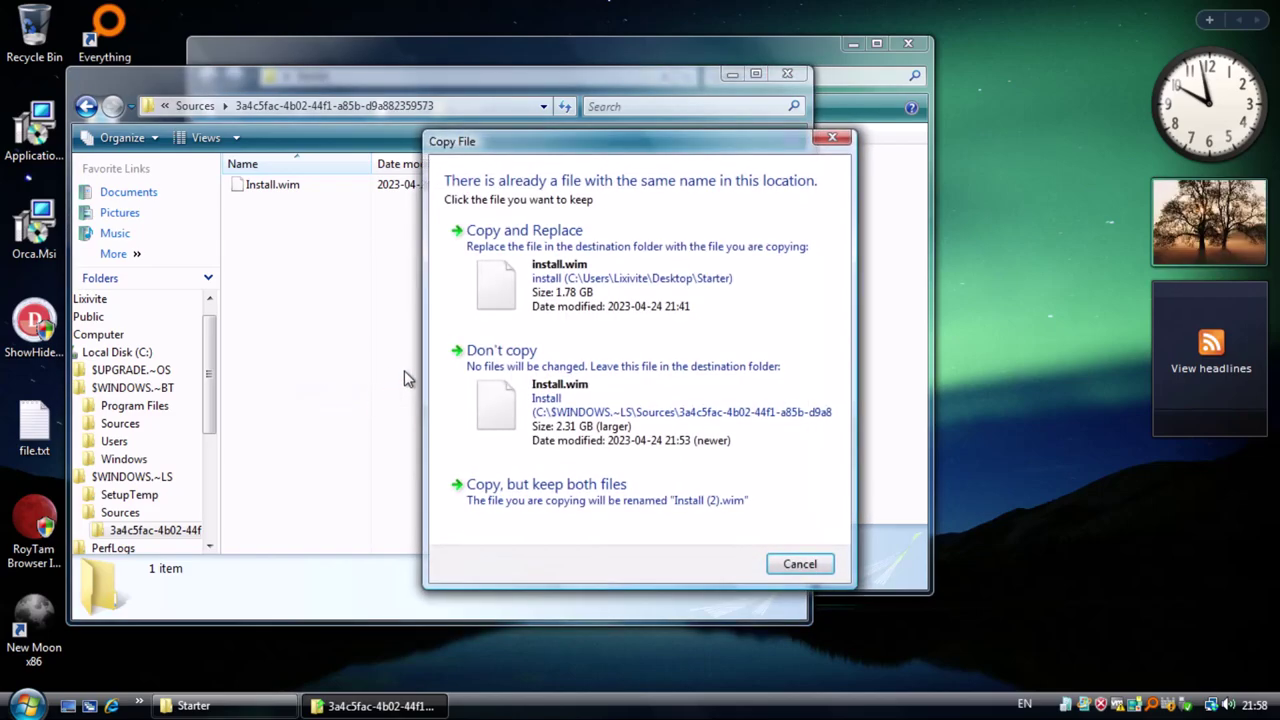
left_click(713, 265)
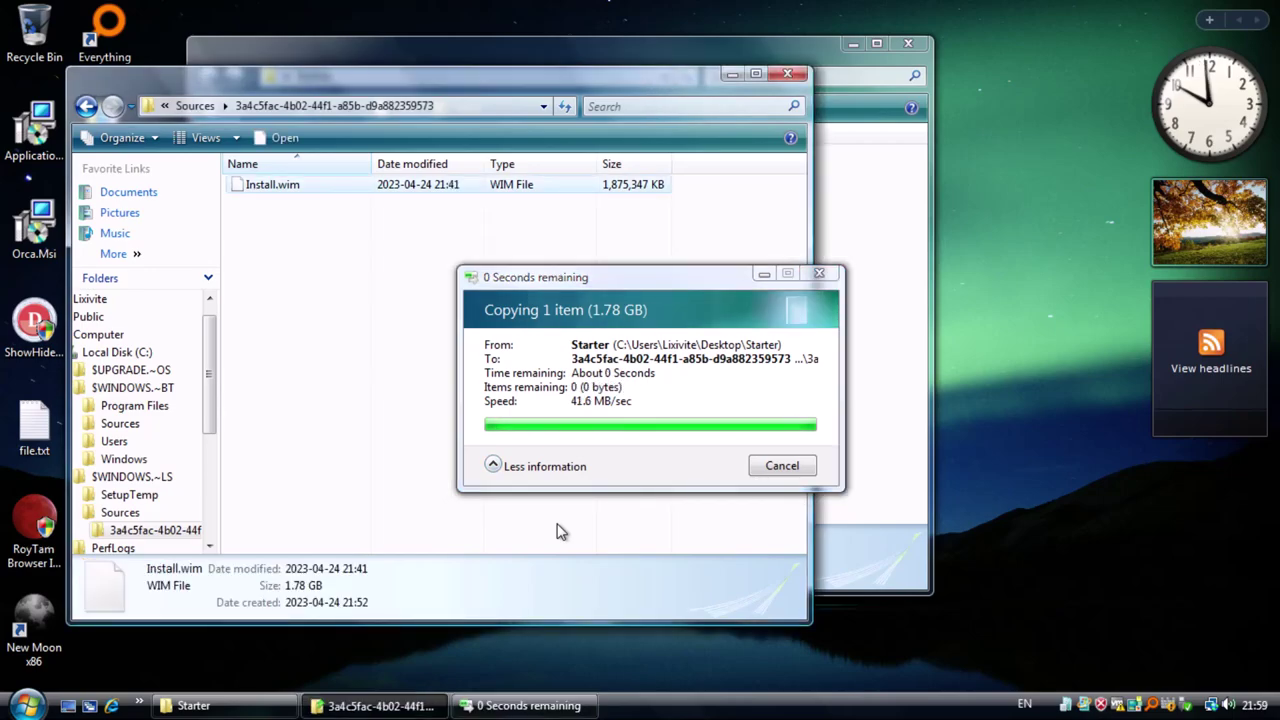
left_click(787, 73)
left_click(907, 45)
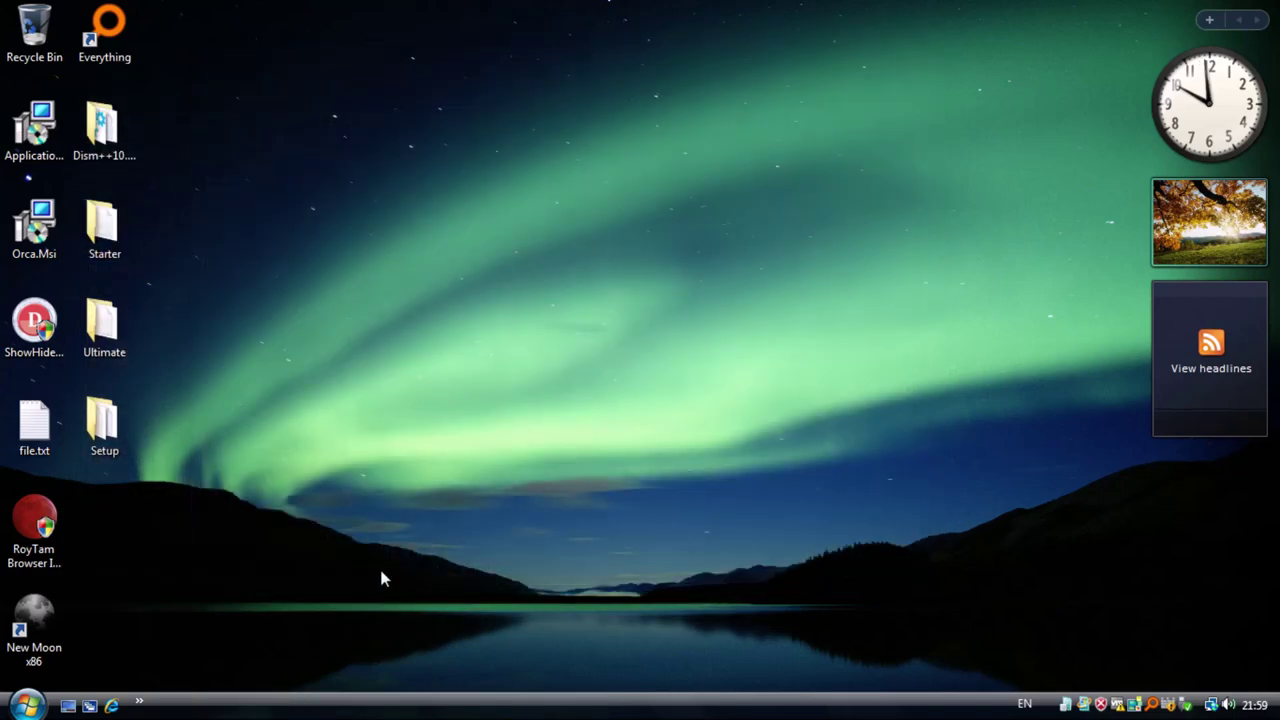
Step: Restart the computer to continue the upgrade, and restart immediately when Windows Setup requires another reboot
key("super")
left_click(362, 676)
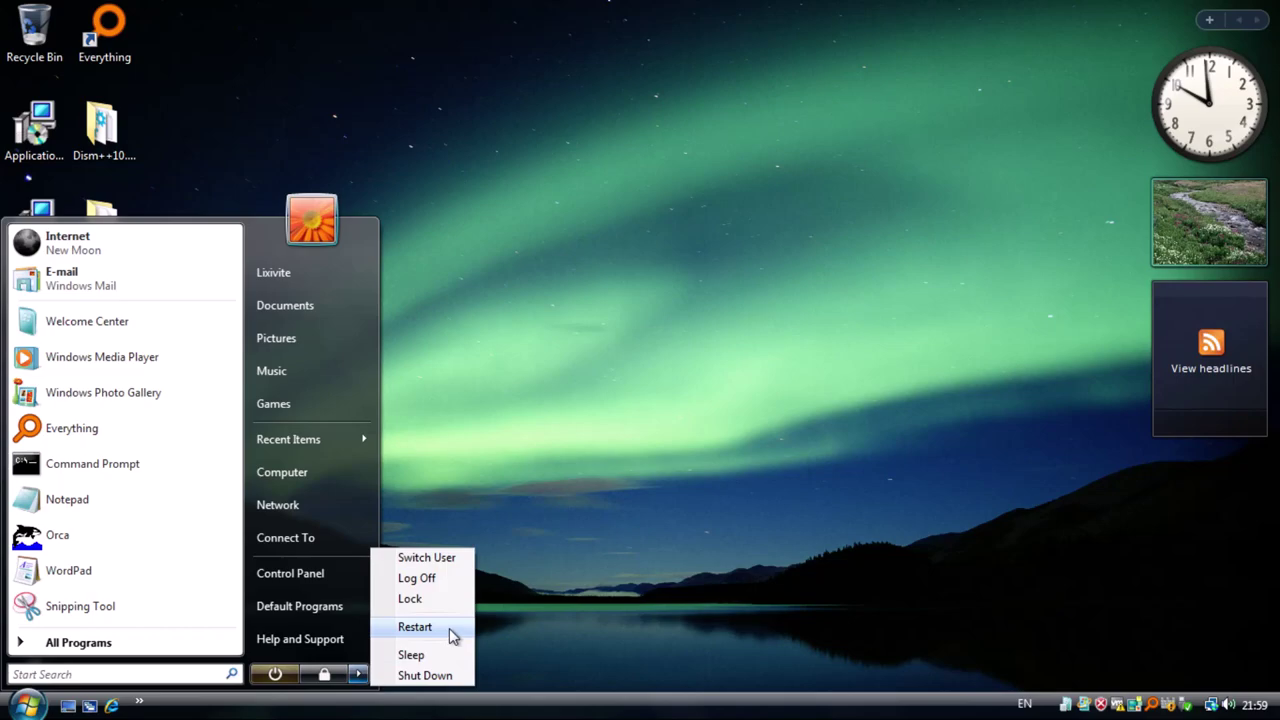
left_click(449, 628)
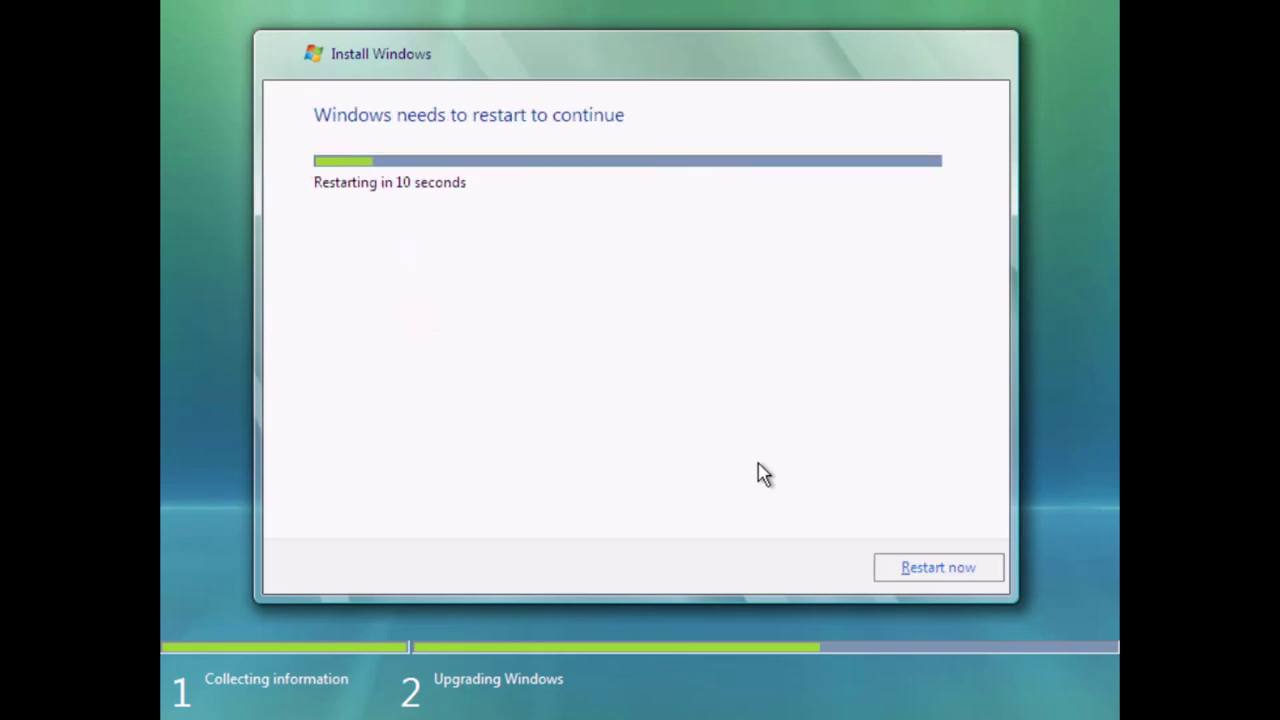
left_click(918, 572)
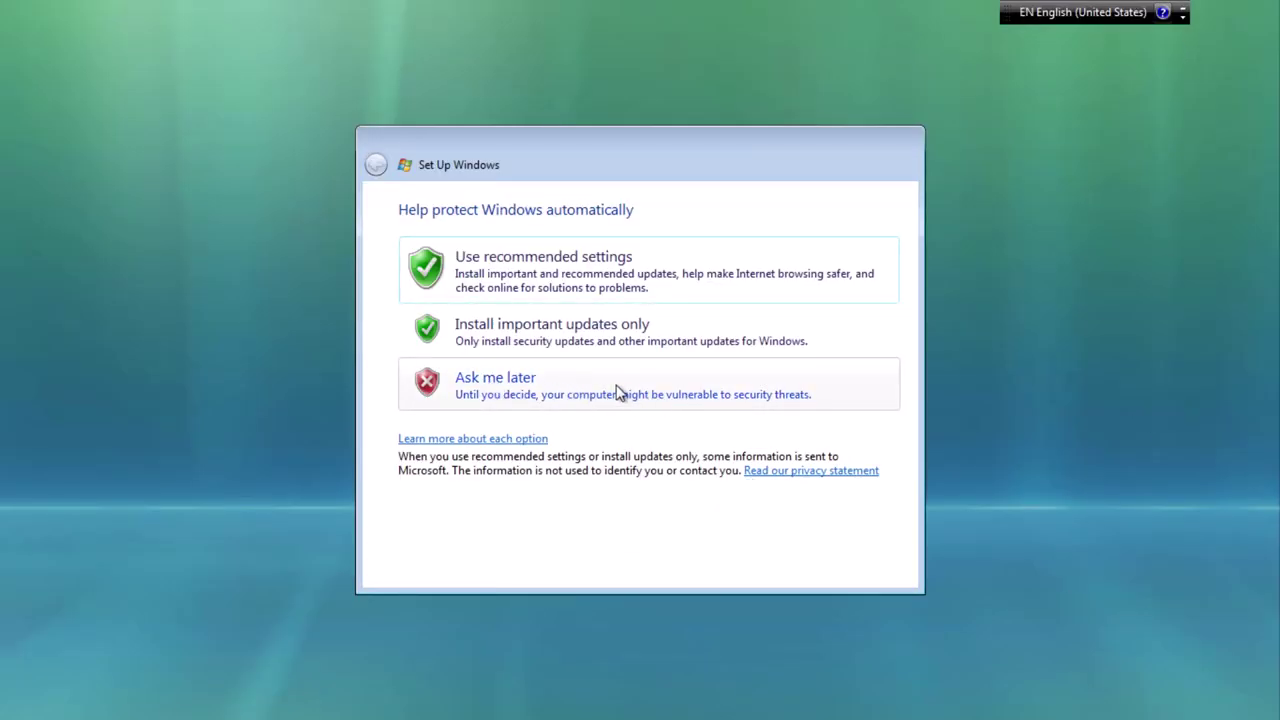
Step: Finish Set Up Windows by postponing the update protection choice and accepting the current time and date settings
left_click(623, 391)
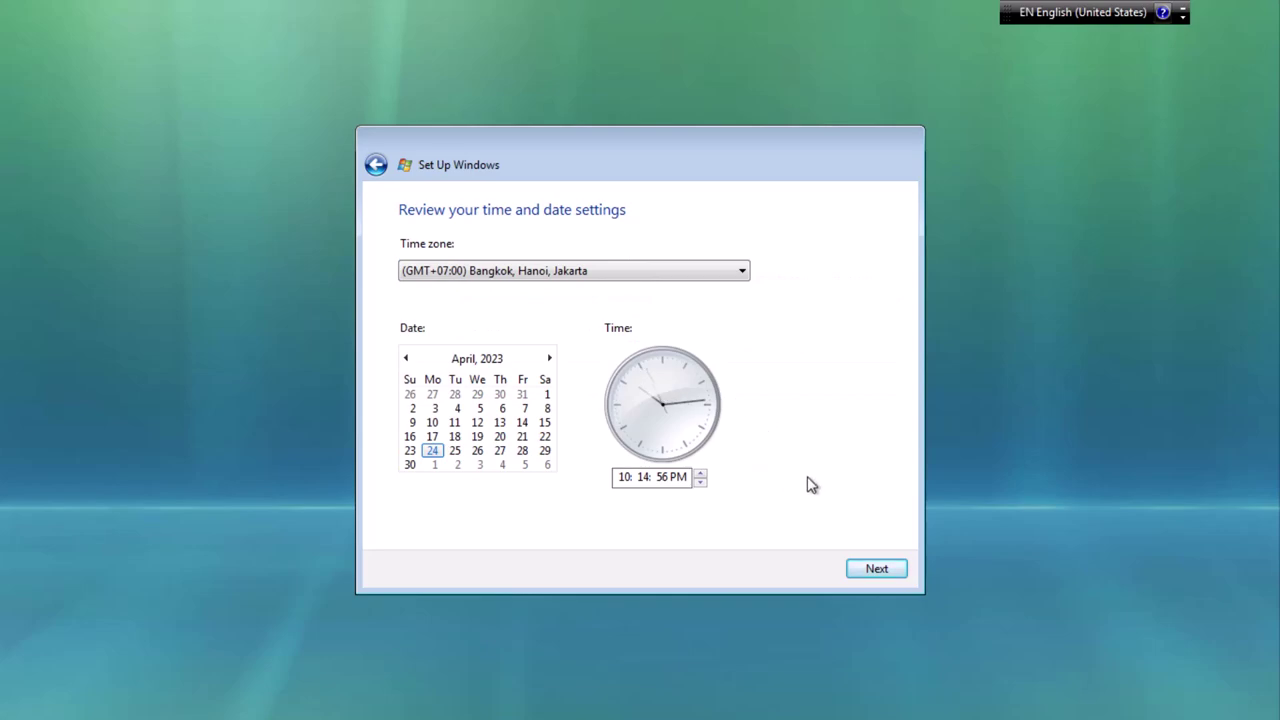
left_click(878, 568)
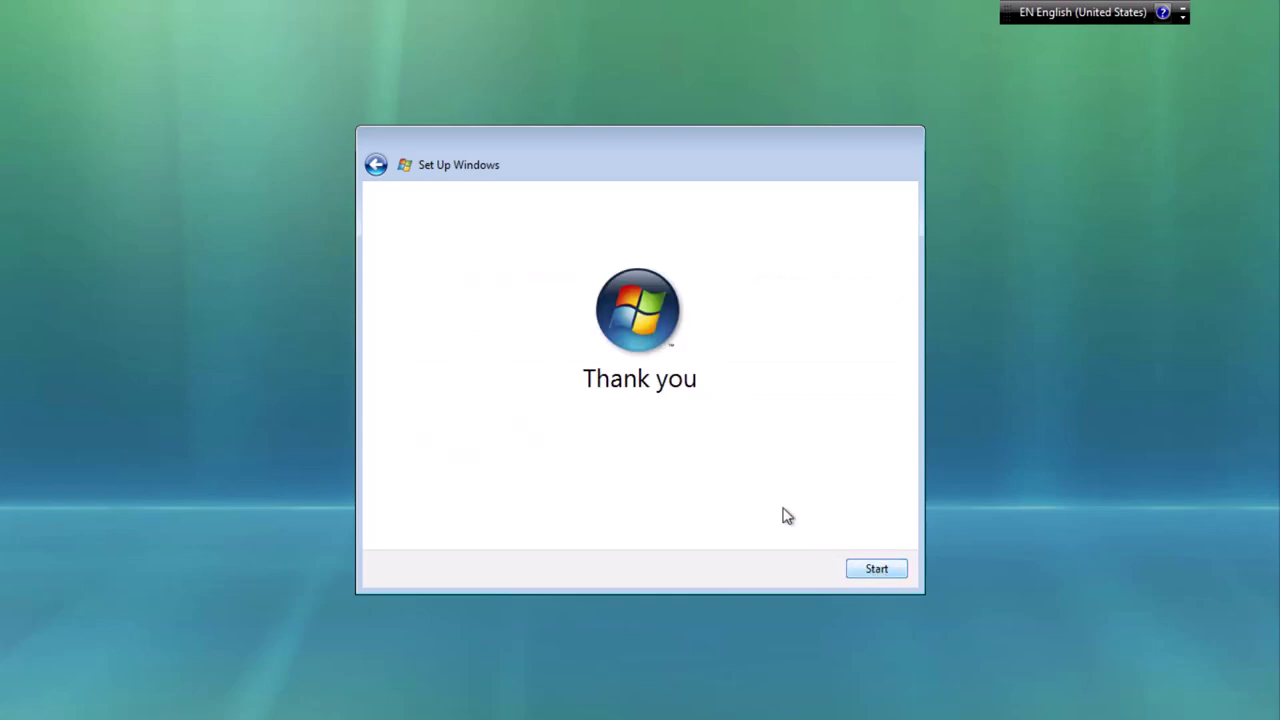
left_click(886, 568)
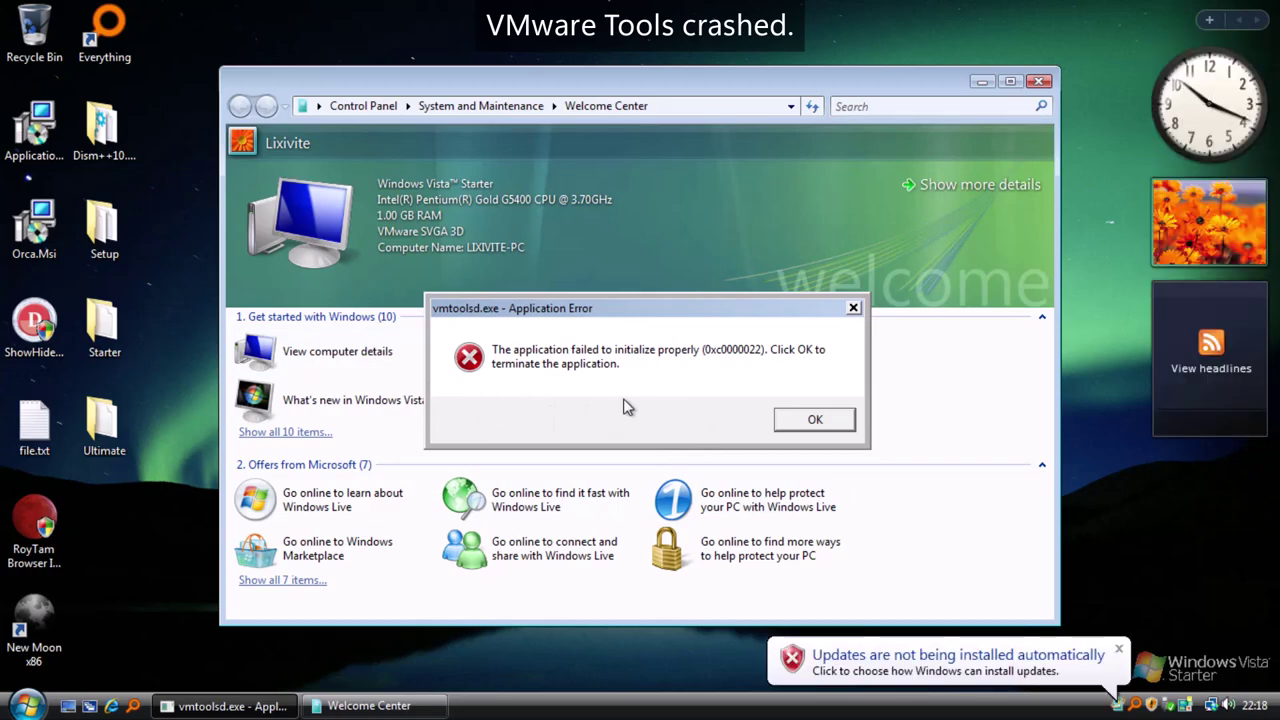
Step: Dismiss the vmtoolsd.exe error, then review the VMware Tools Core Service problem details and close the program
left_click(826, 426)
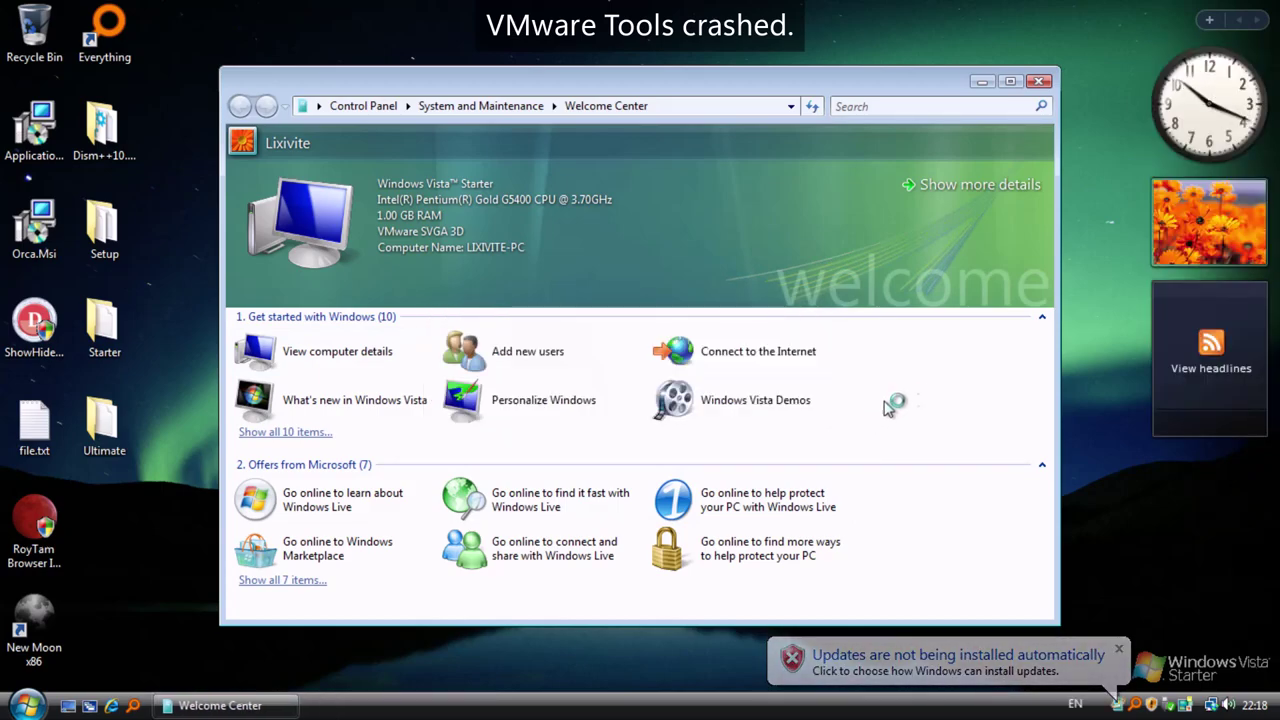
left_click(497, 406)
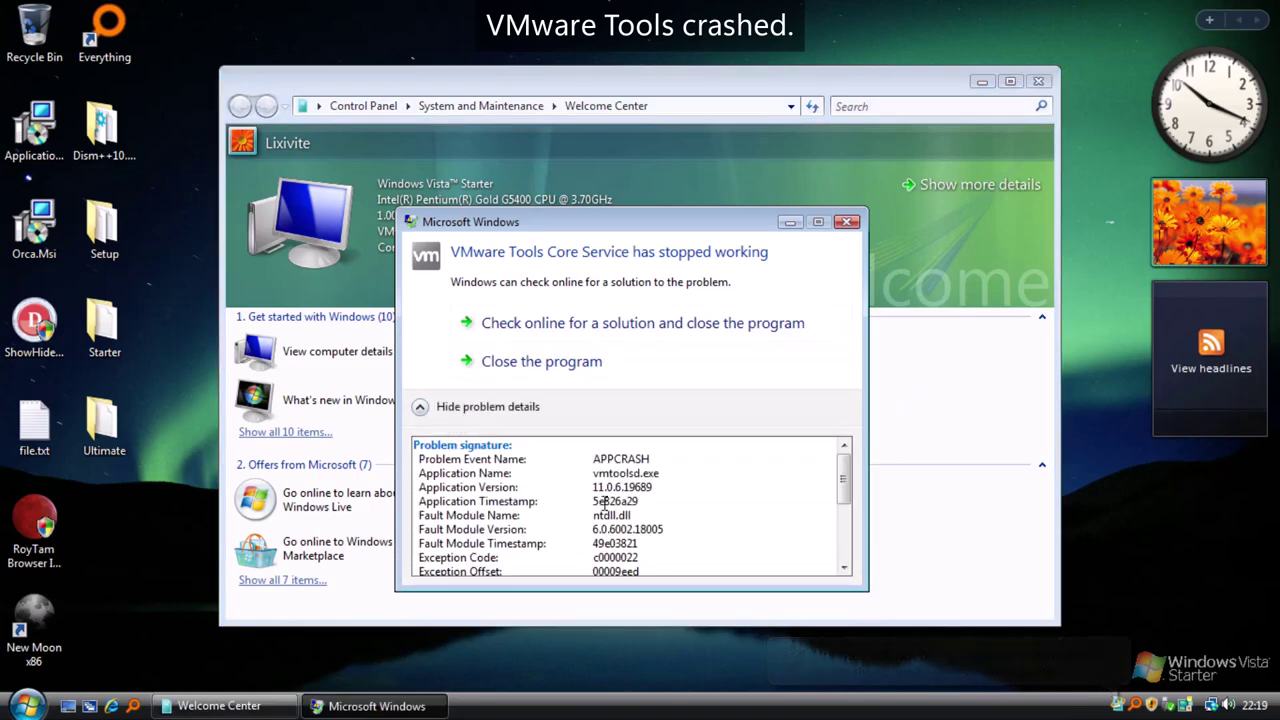
left_click(740, 489)
scroll(685, 485, "down", 5)
scroll(680, 495, "up", 5)
scroll(690, 505, "down", 5)
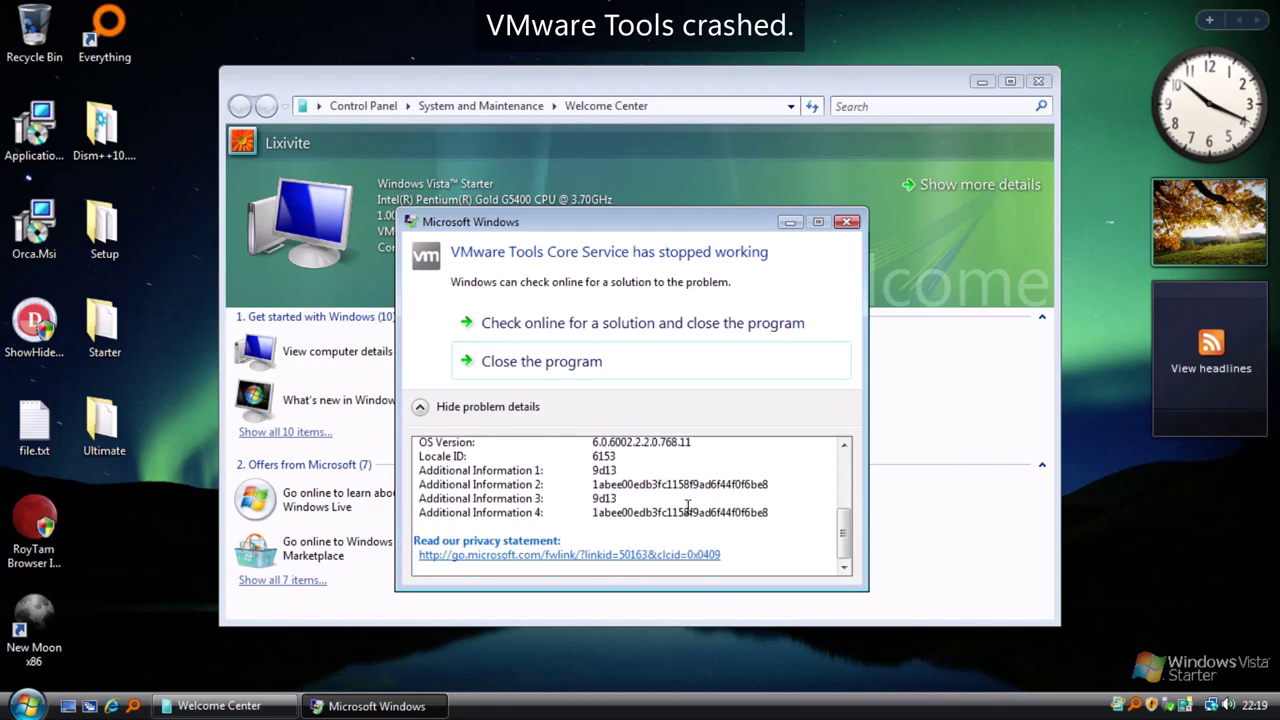
left_click_drag(846, 542, 846, 476)
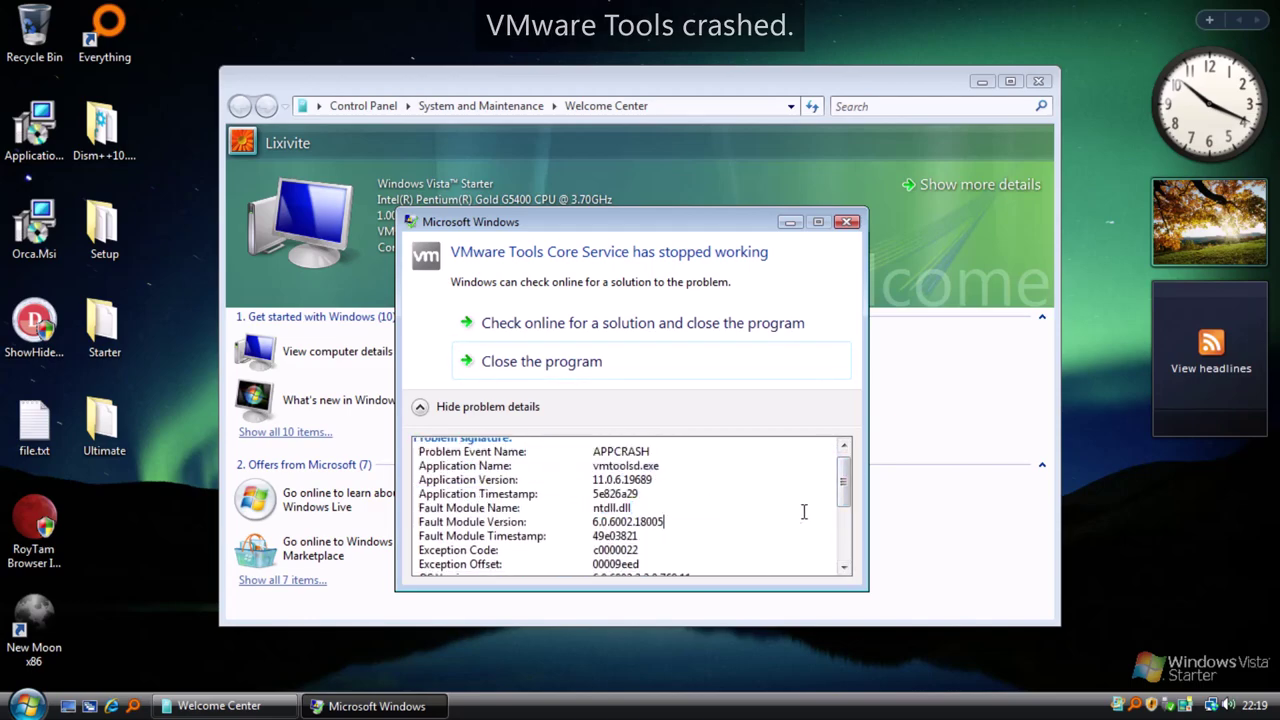
scroll(795, 512, "down", 5)
scroll(795, 512, "up", 5)
left_click(521, 370)
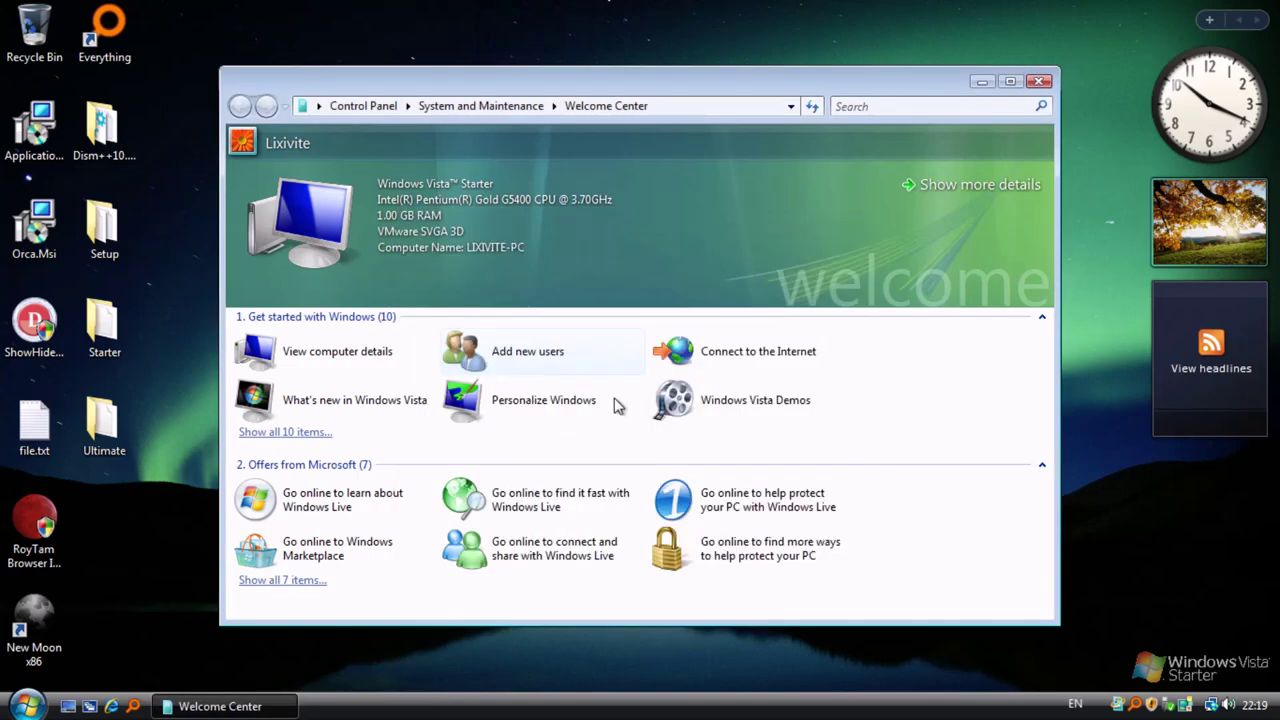
Step: Expand the Welcome Center items, view the computer details in a maximized window, and close it
left_click(300, 433)
left_click(290, 599)
scroll(446, 447, "up", 1)
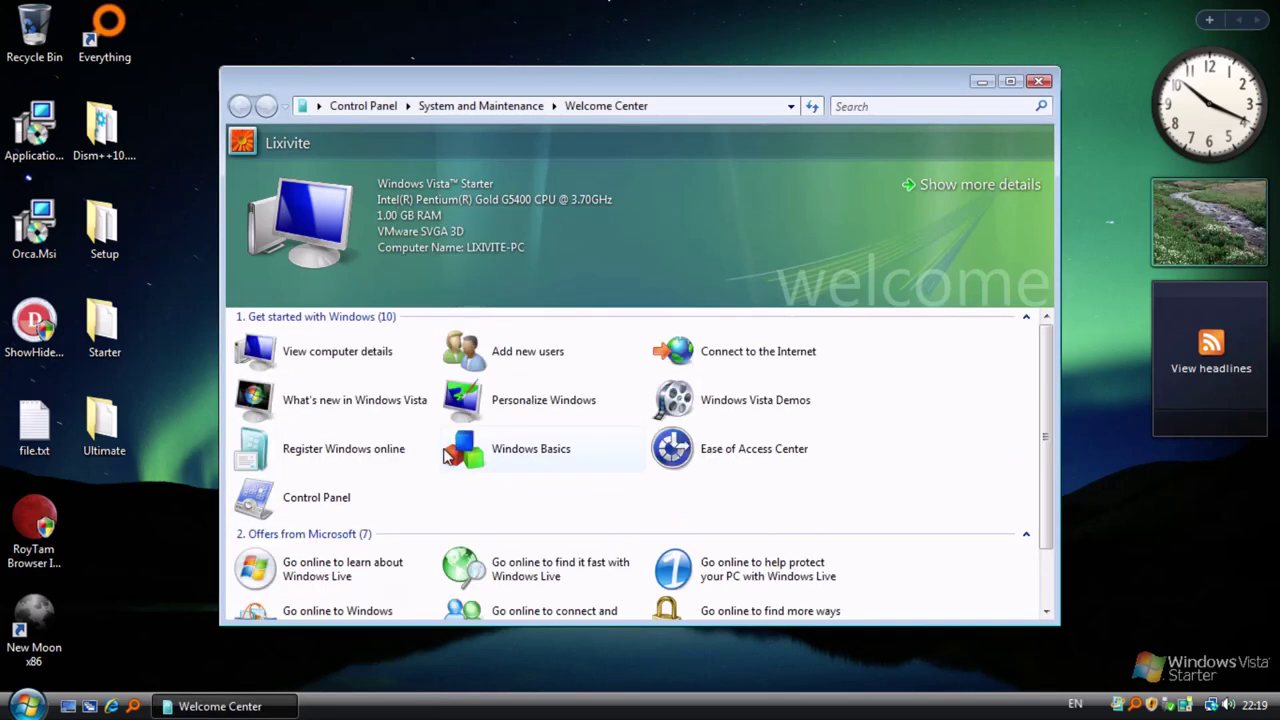
left_click(325, 362)
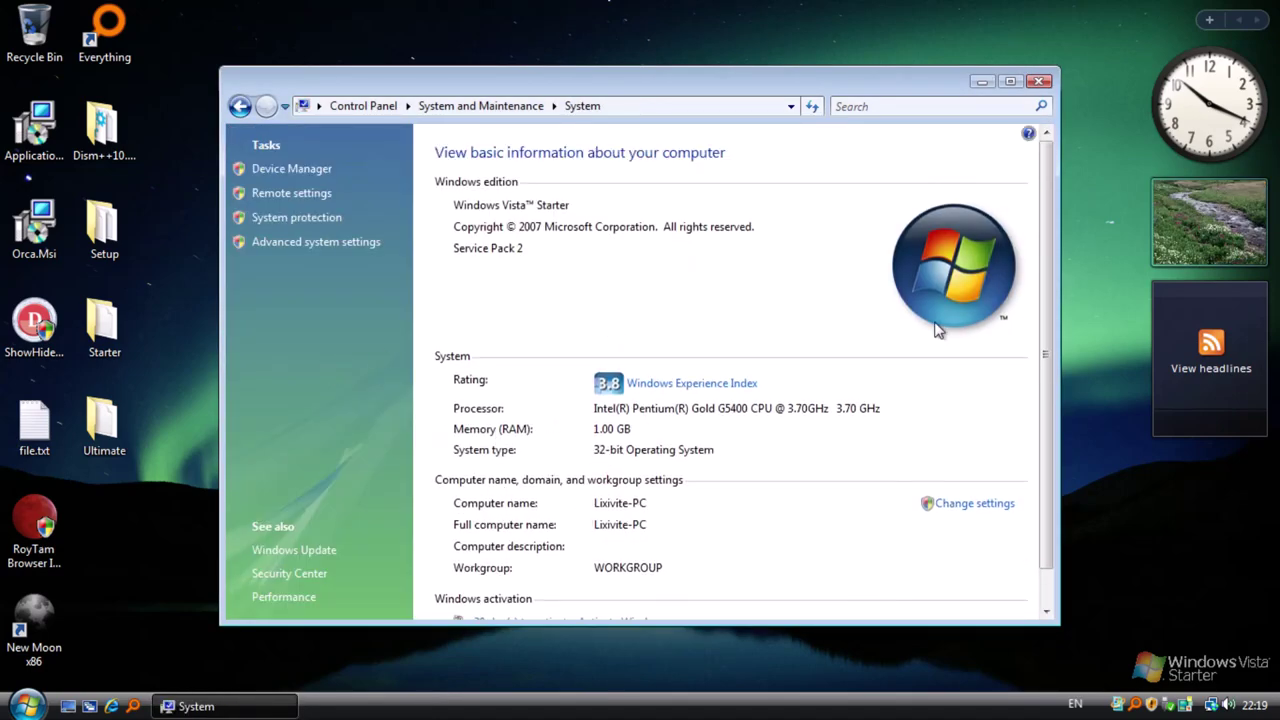
left_click(1010, 81)
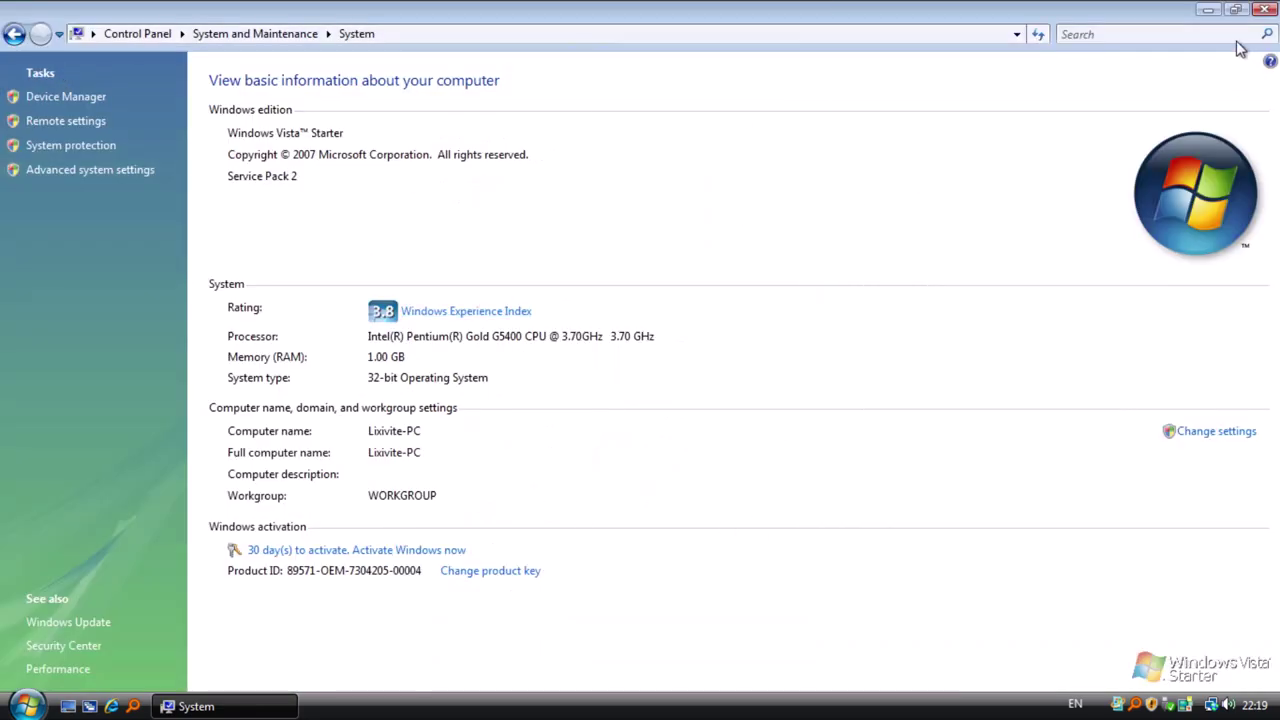
left_click(1265, 12)
Step: Run winver to check the Windows edition and version, and close the About Windows dialog
key("super+r")
type("winver")
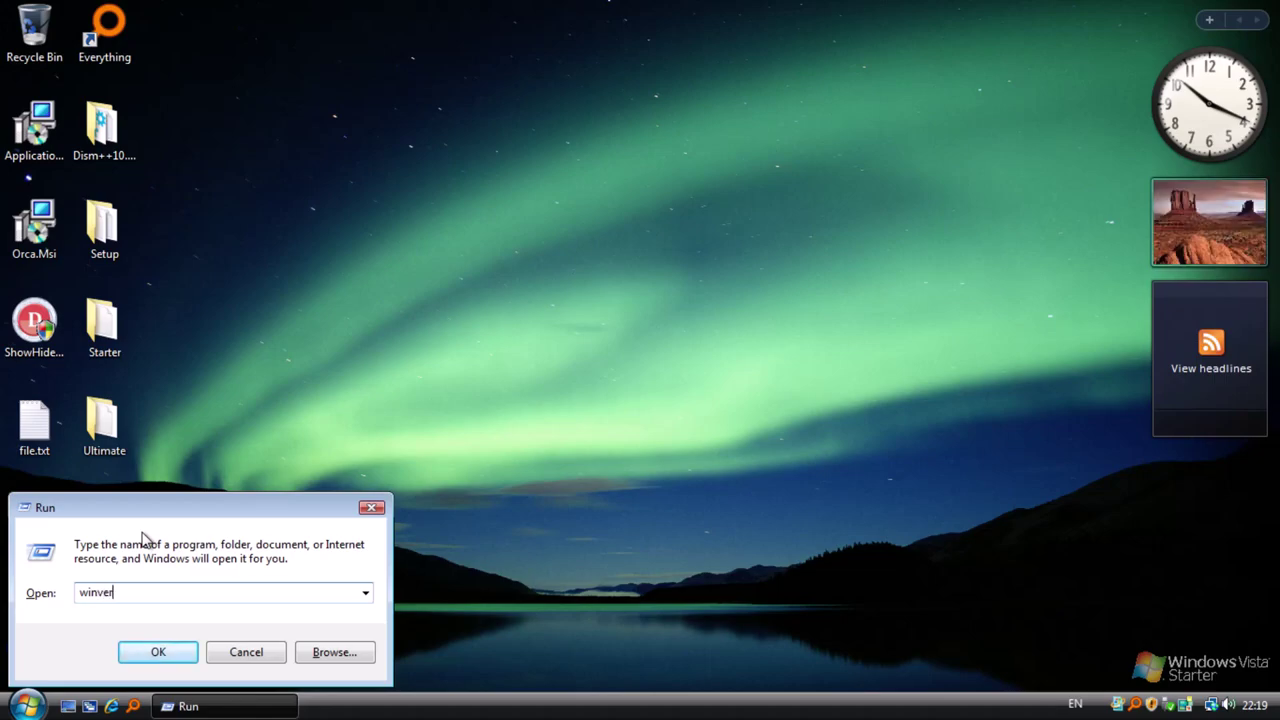
key("Return")
left_click_drag(211, 55, 600, 183)
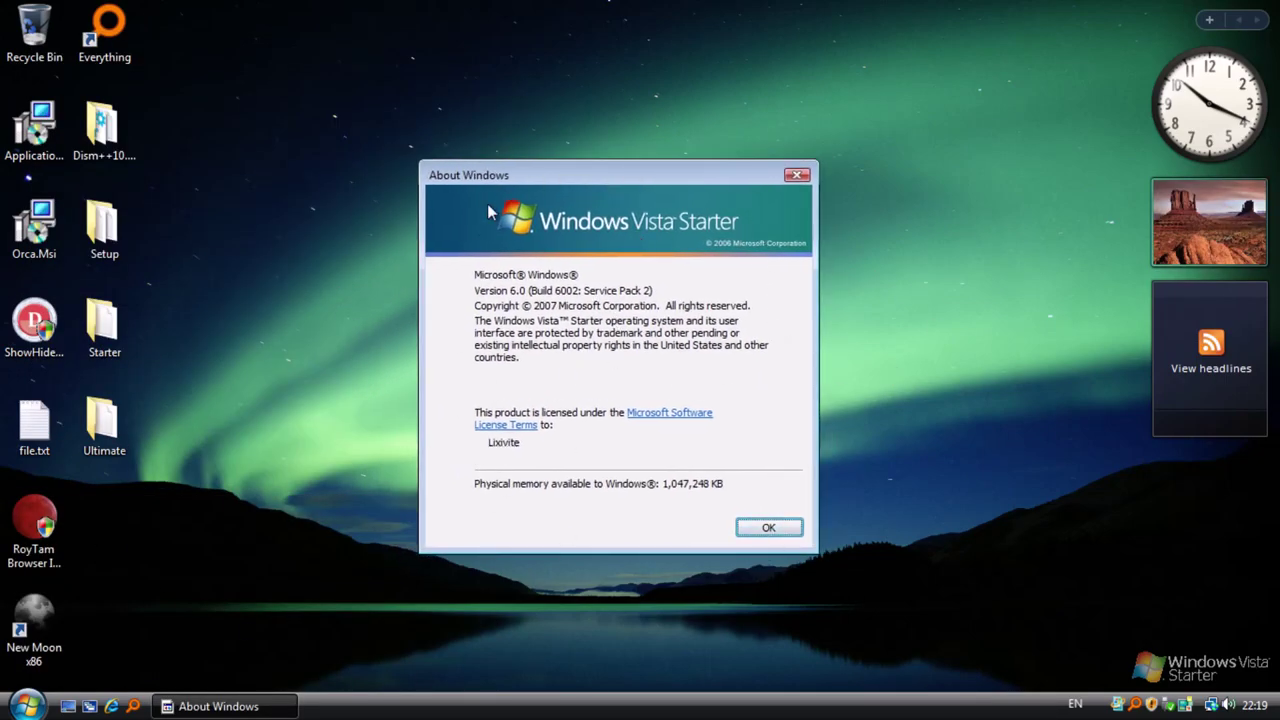
left_click(762, 529)
left_click_drag(1172, 666, 1082, 620)
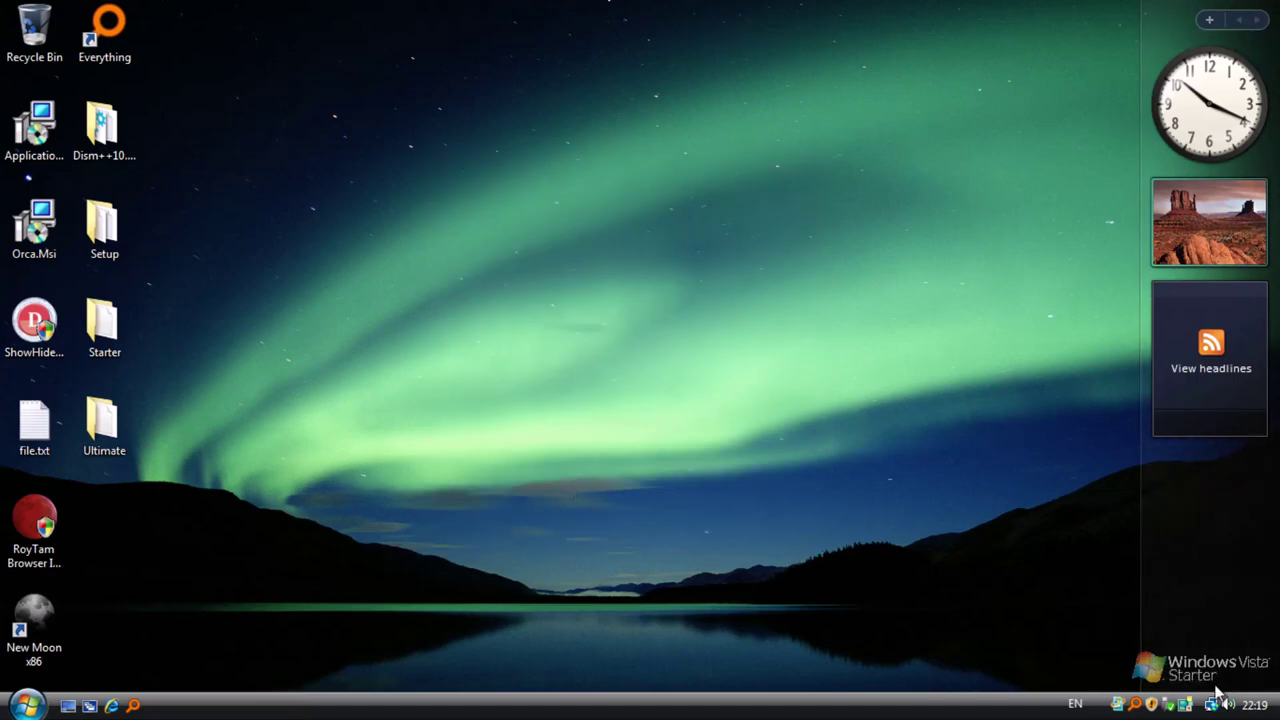
Step: Open file.txt to check its contents, launch Everything, and move both windows toward the Starter watermark
double_click(34, 425)
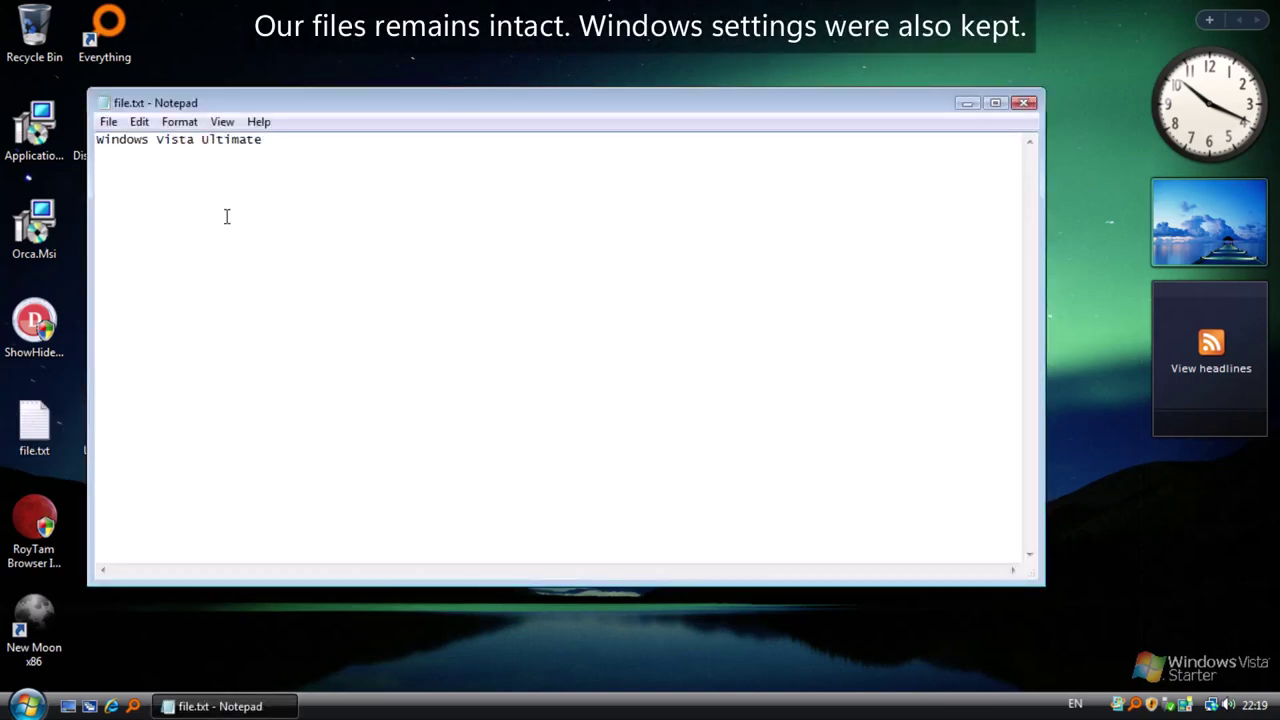
left_click_drag(250, 108, 270, 180)
left_click_drag(230, 250, 397, 196)
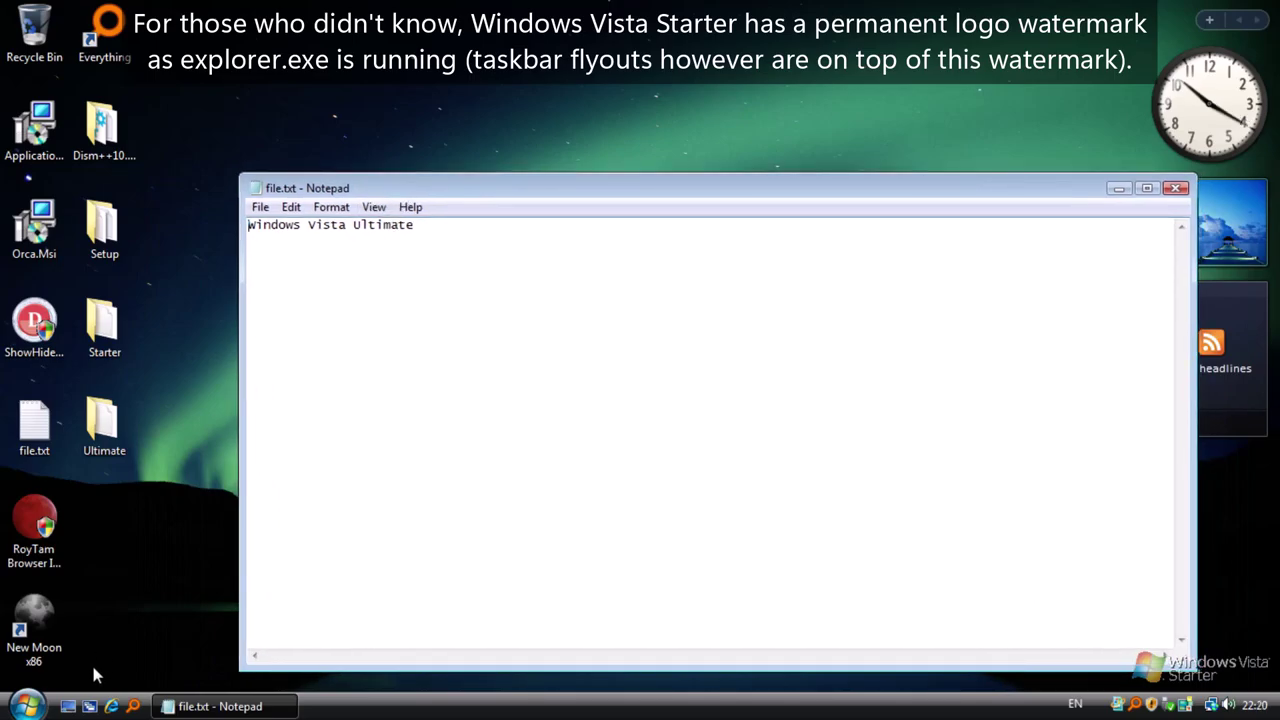
left_click(134, 707)
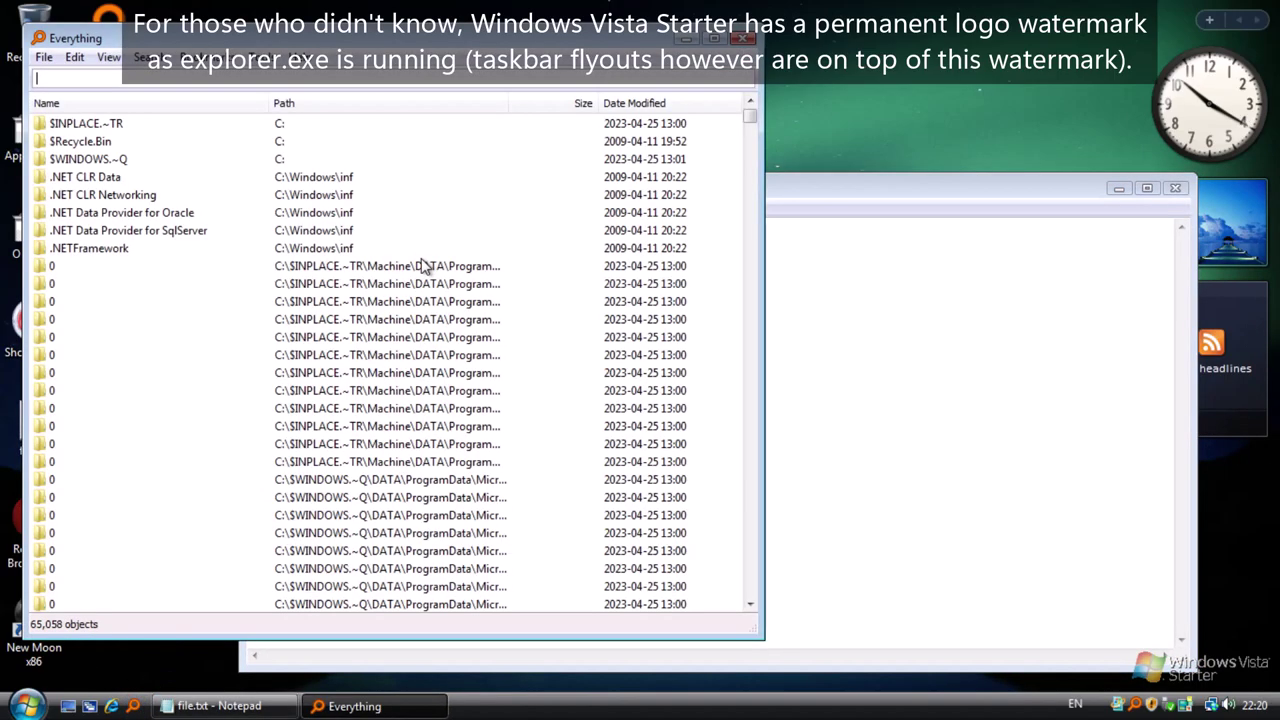
left_click_drag(355, 50, 655, 103)
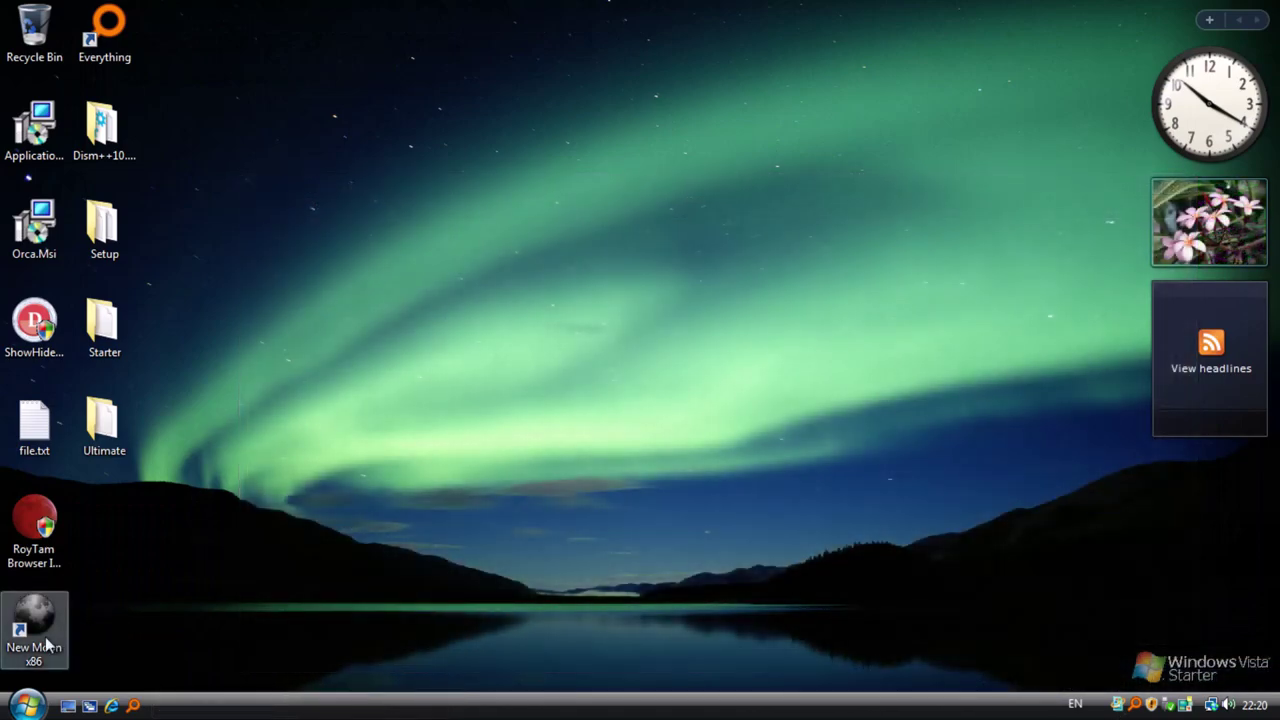
Step: Launch the New Moon browser and show its complete browsing history in the Library
double_click(48, 640)
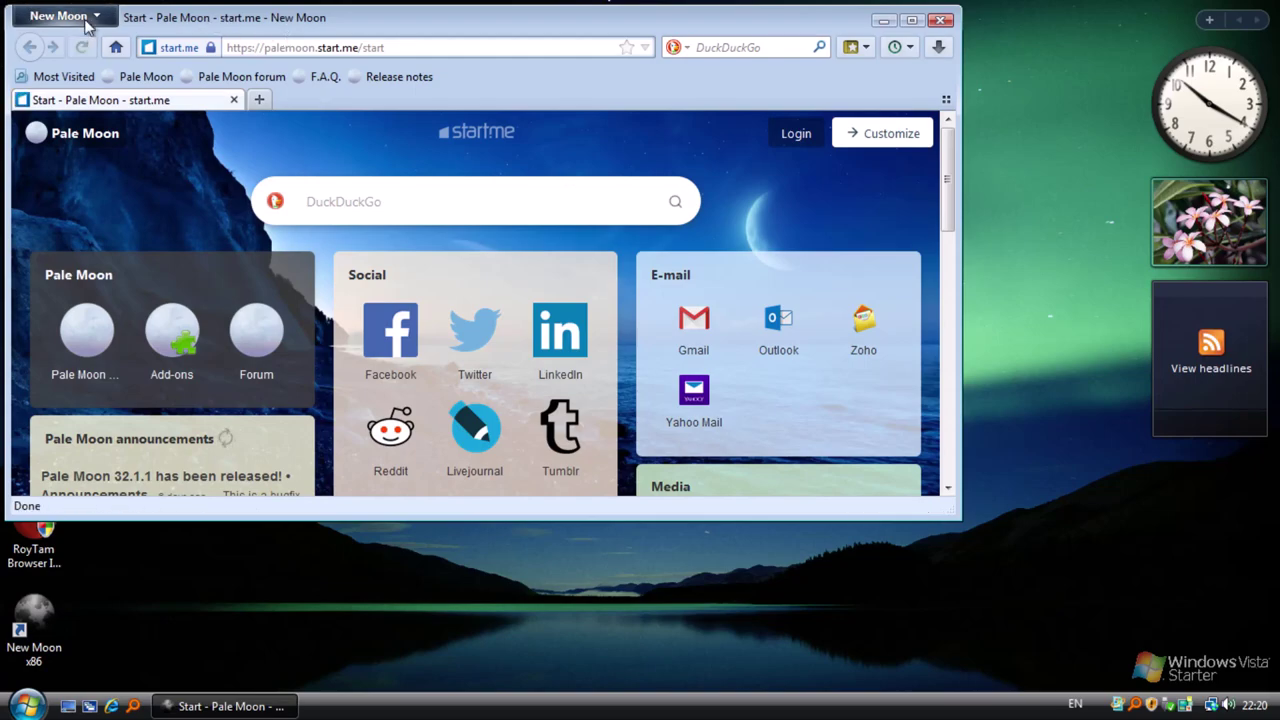
left_click(88, 20)
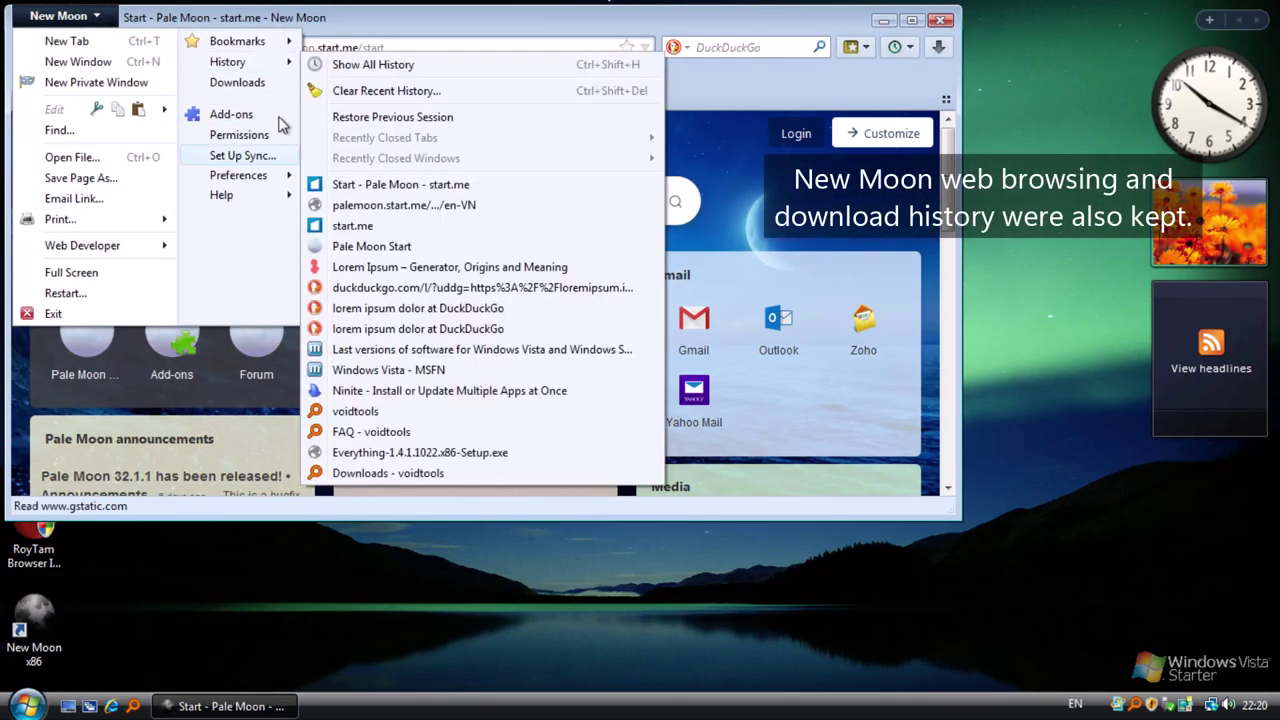
left_click(331, 70)
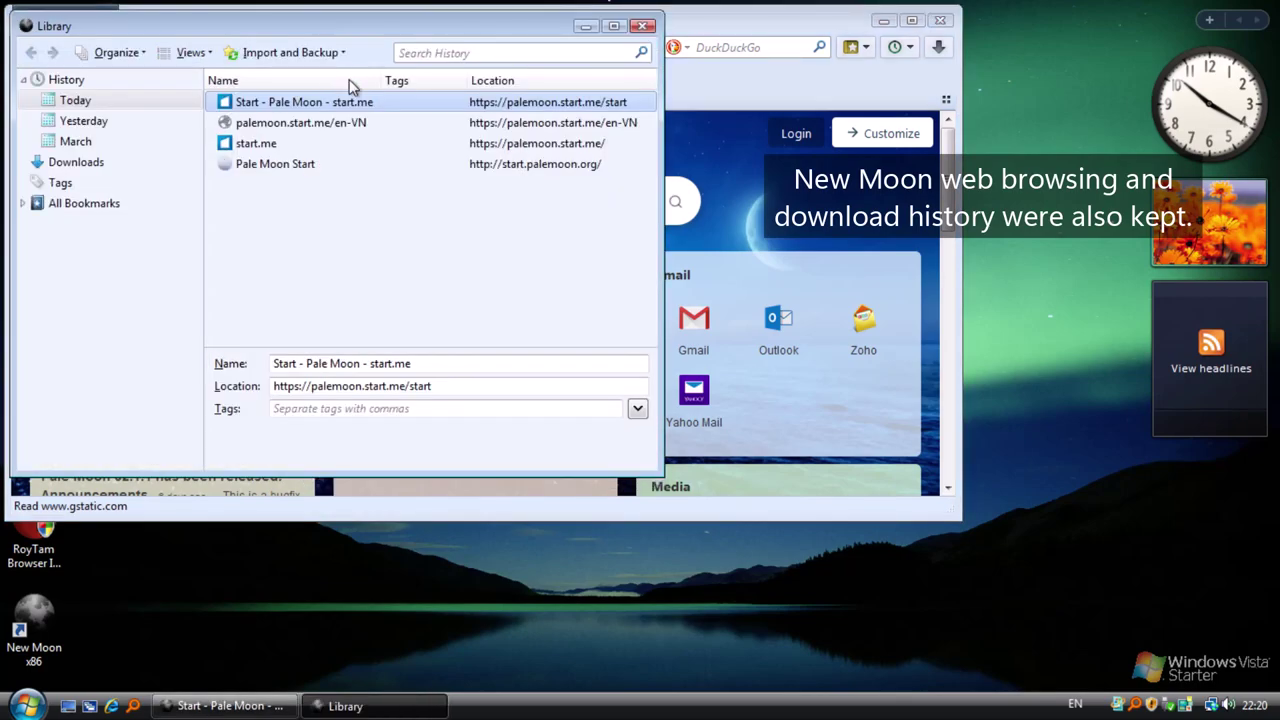
Step: Examine the browsing history entries for Yesterday and March in the Library
left_click(149, 118)
scroll(337, 246, "down", 5)
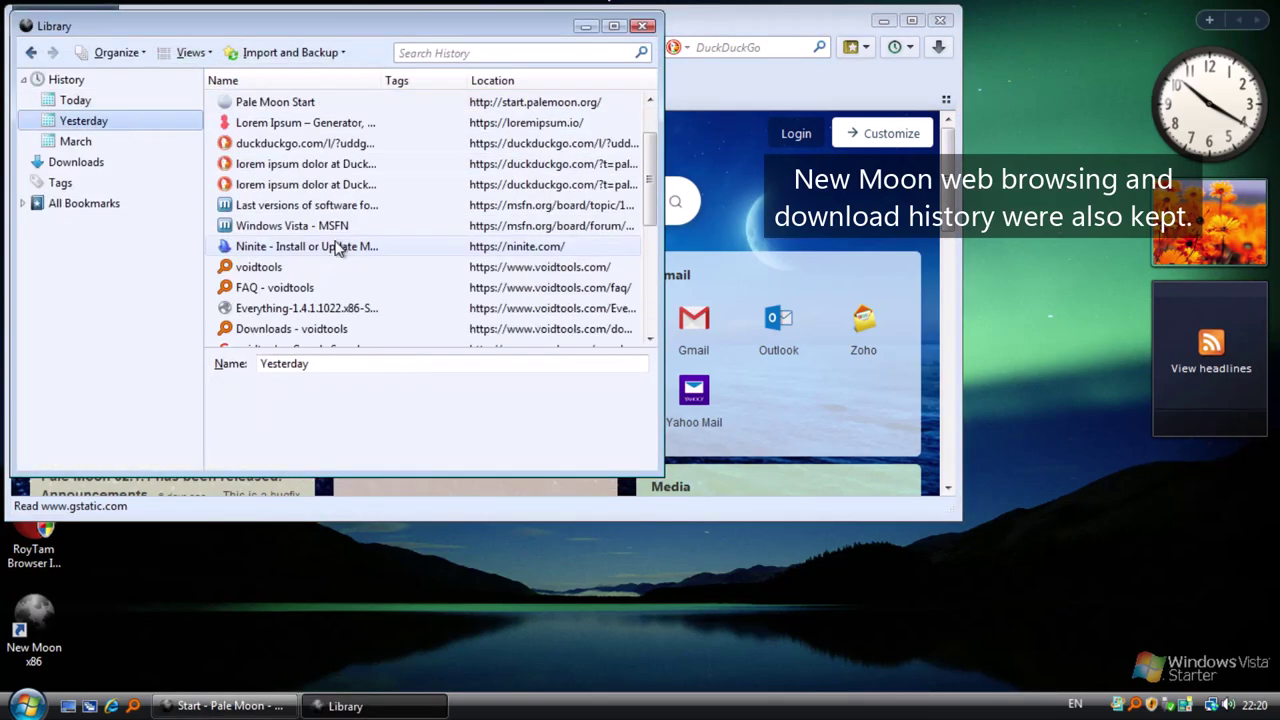
scroll(418, 165, "up", 5)
scroll(418, 165, "down", 2)
scroll(394, 180, "up", 2)
left_click(75, 141)
scroll(375, 289, "down", 10)
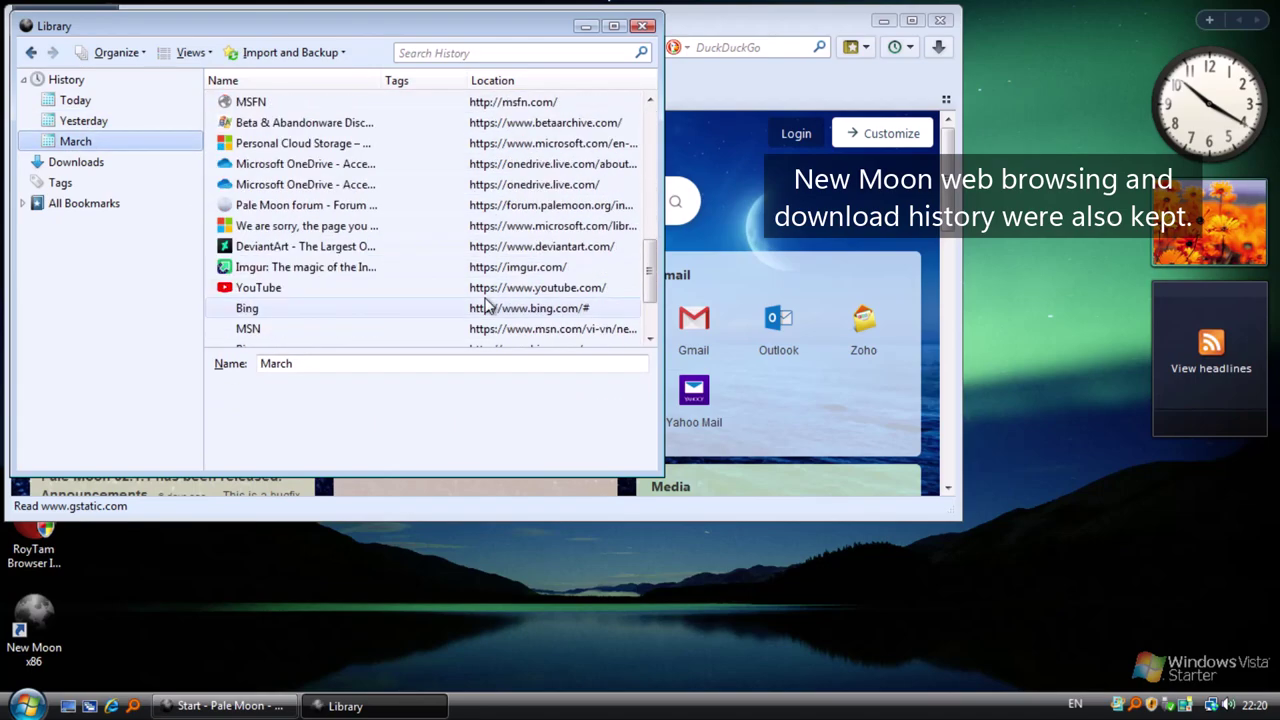
scroll(300, 260, "up", 5)
scroll(229, 237, "down", 1)
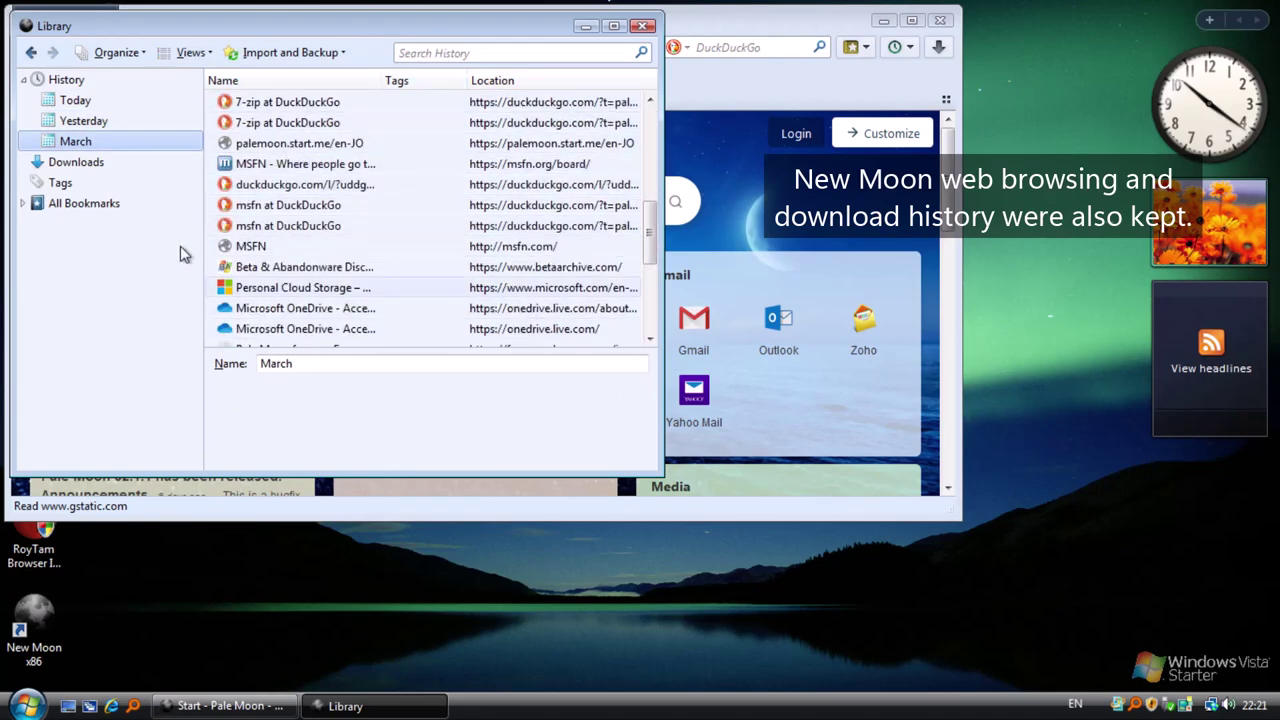
Step: View All Bookmarks in the Library and close it, and look at the Advanced preferences of New Moon without changing them
left_click(40, 206)
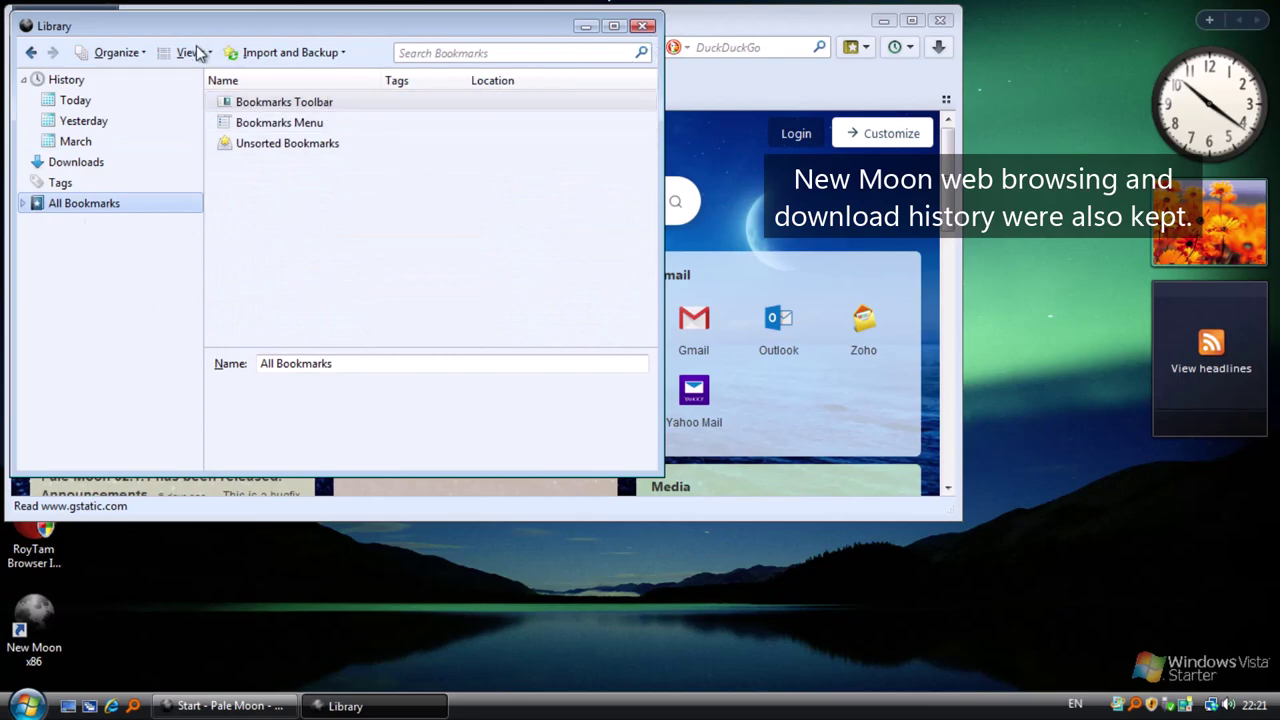
left_click(645, 28)
left_click(58, 16)
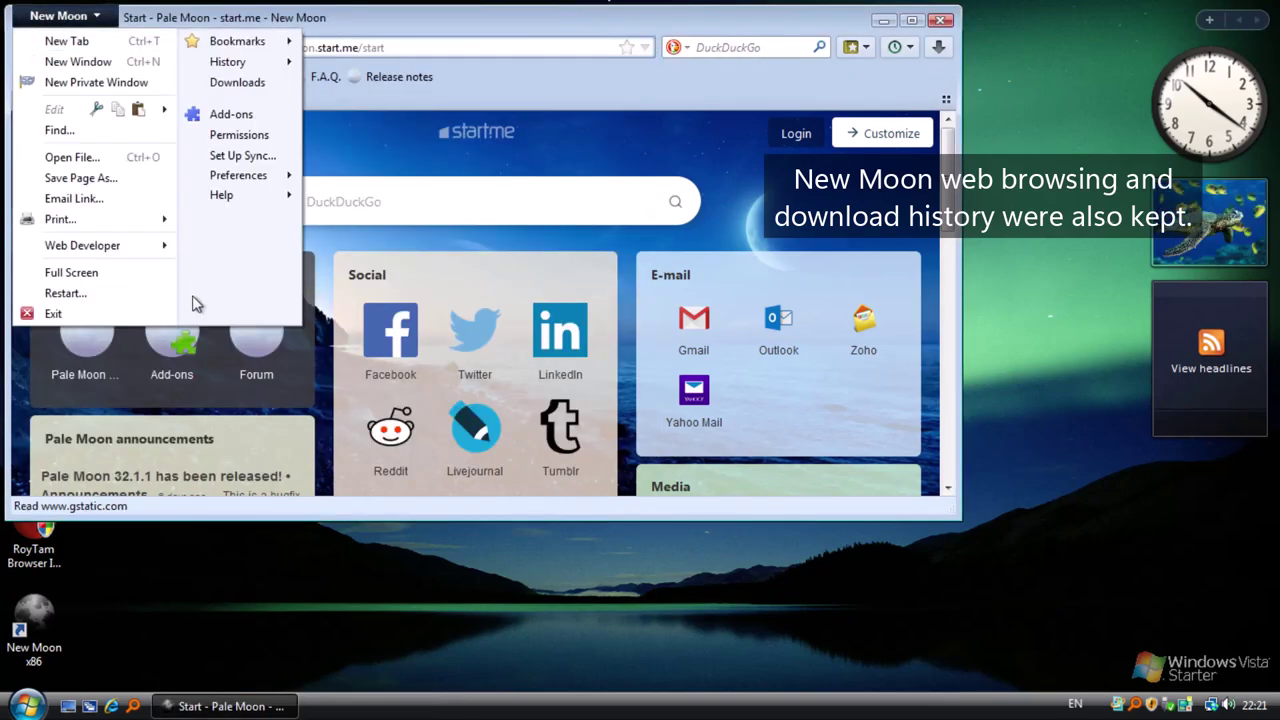
left_click(238, 177)
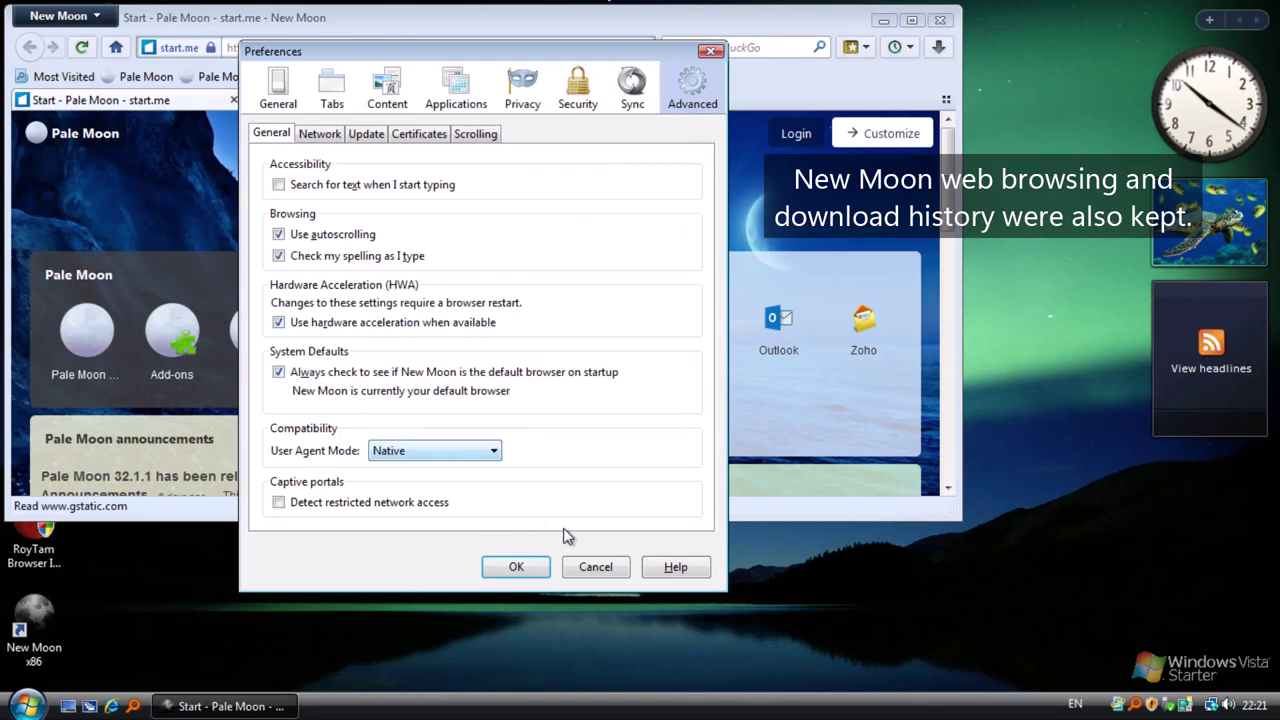
left_click(595, 567)
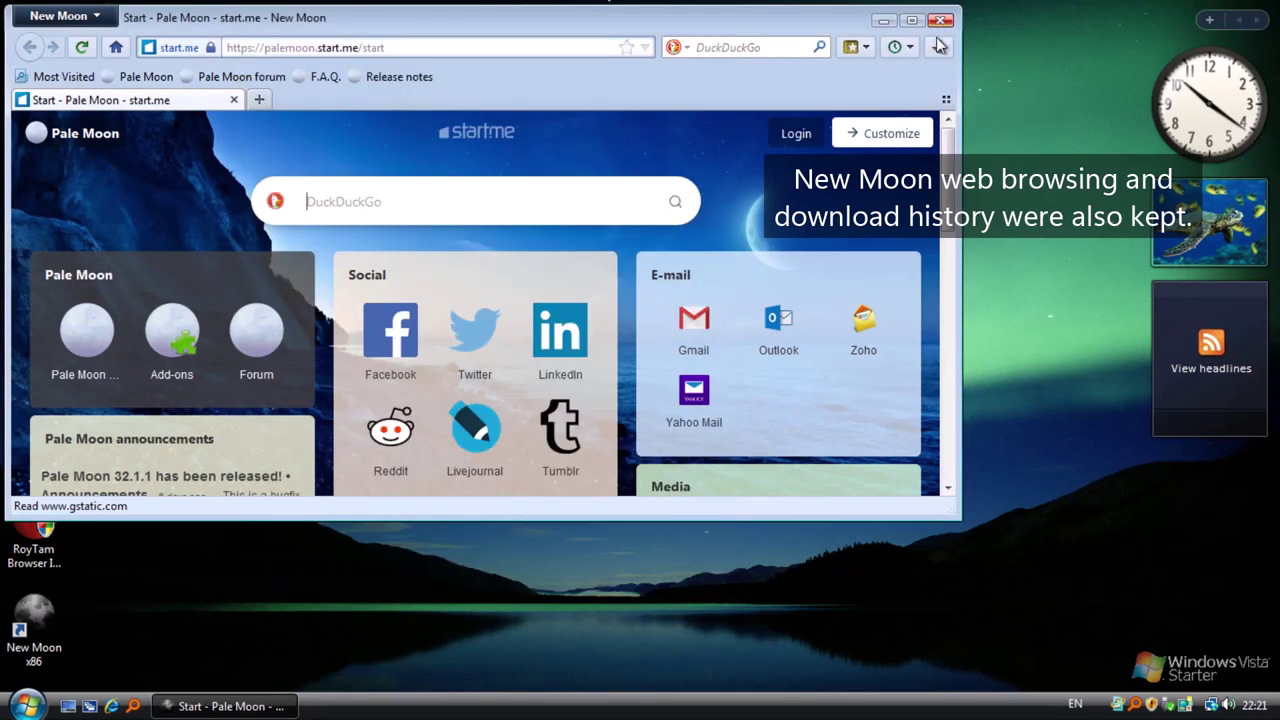
Step: Show all downloads in the Library to check the download history, and close the Library and the browser
left_click(939, 46)
left_click(940, 47)
left_click(941, 48)
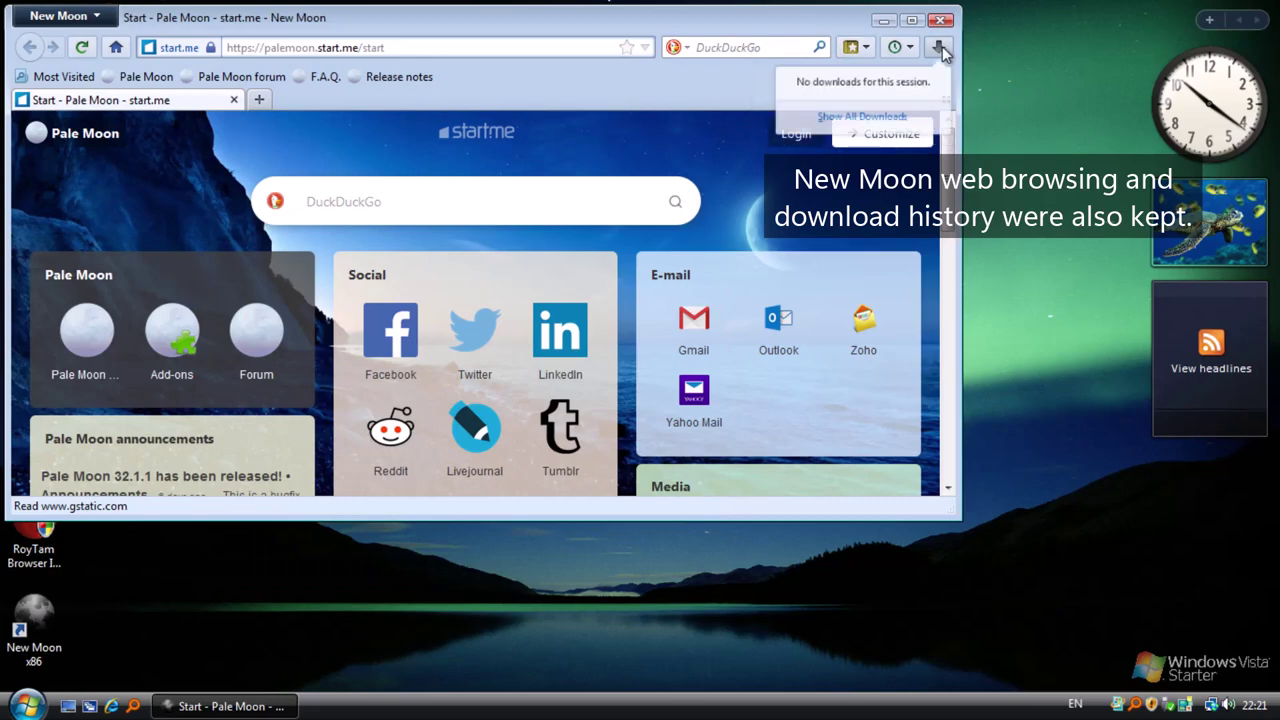
left_click(896, 118)
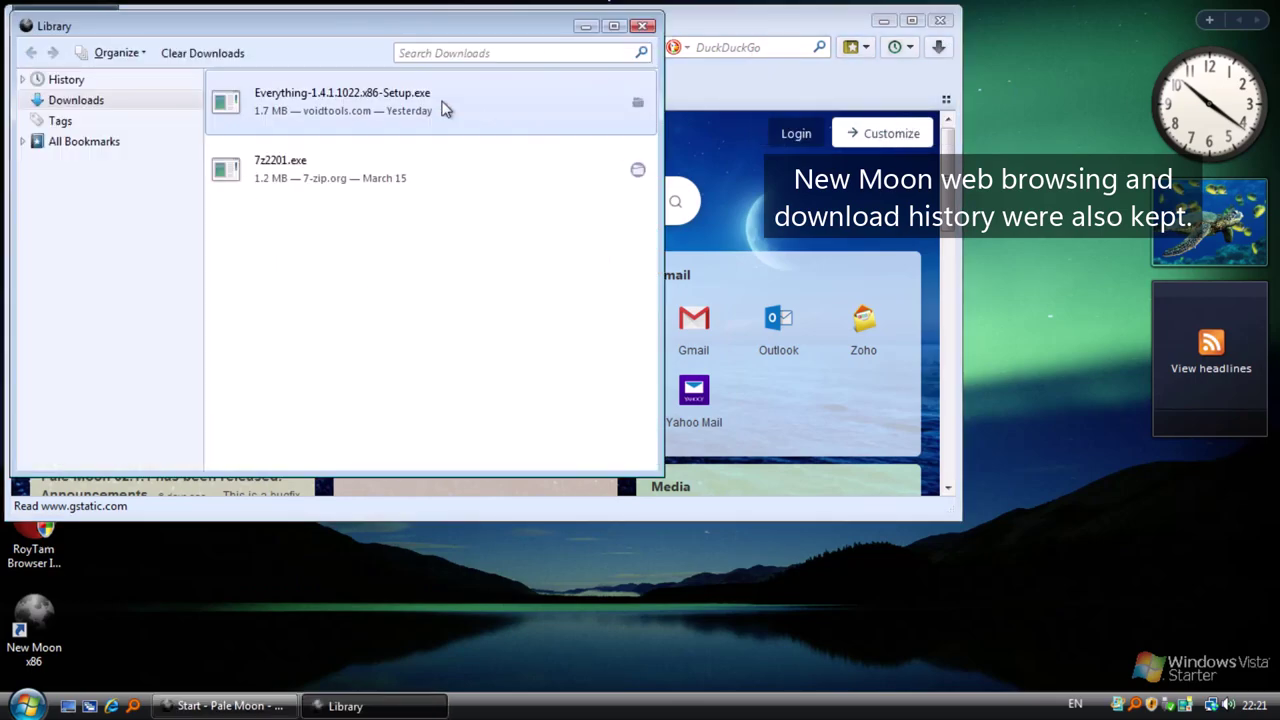
left_click(644, 26)
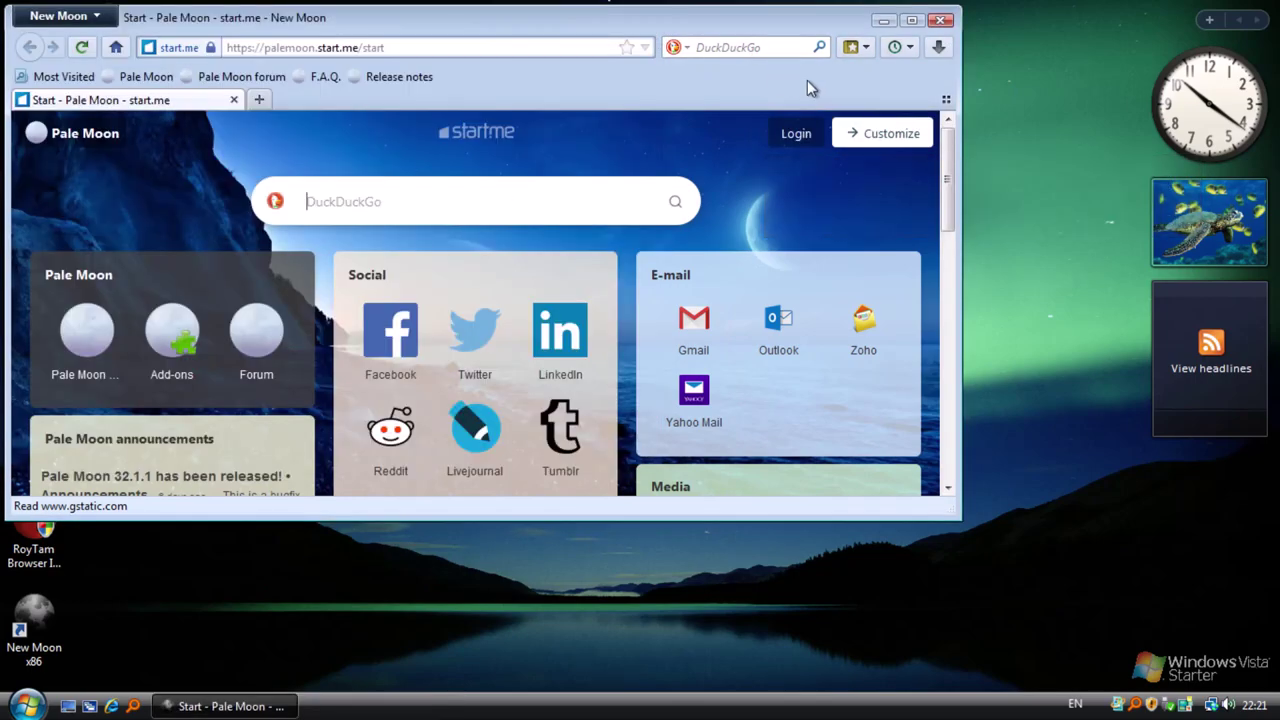
left_click(942, 22)
Step: Examine the full list of installed programs, expanding folders such as Startup, Maintenance, Games, Application Verifier, Accessories and 7-Zip
left_click(27, 705)
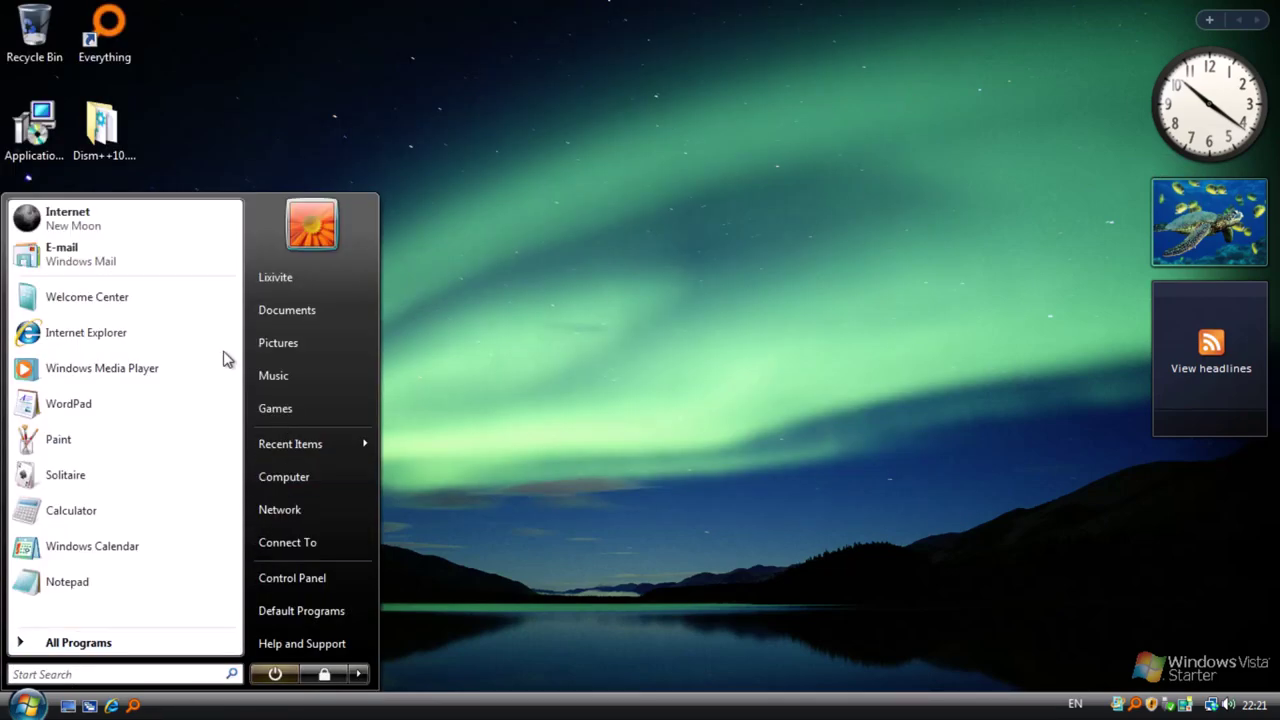
left_click(103, 630)
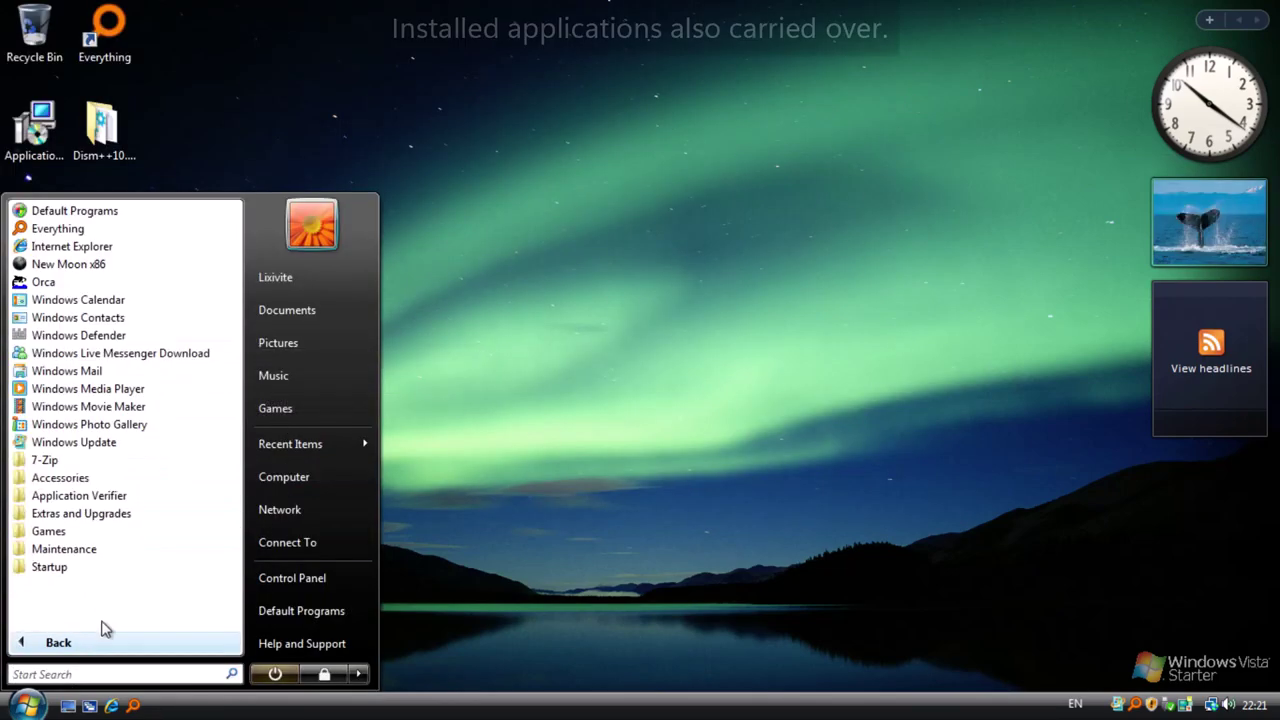
left_click(55, 567)
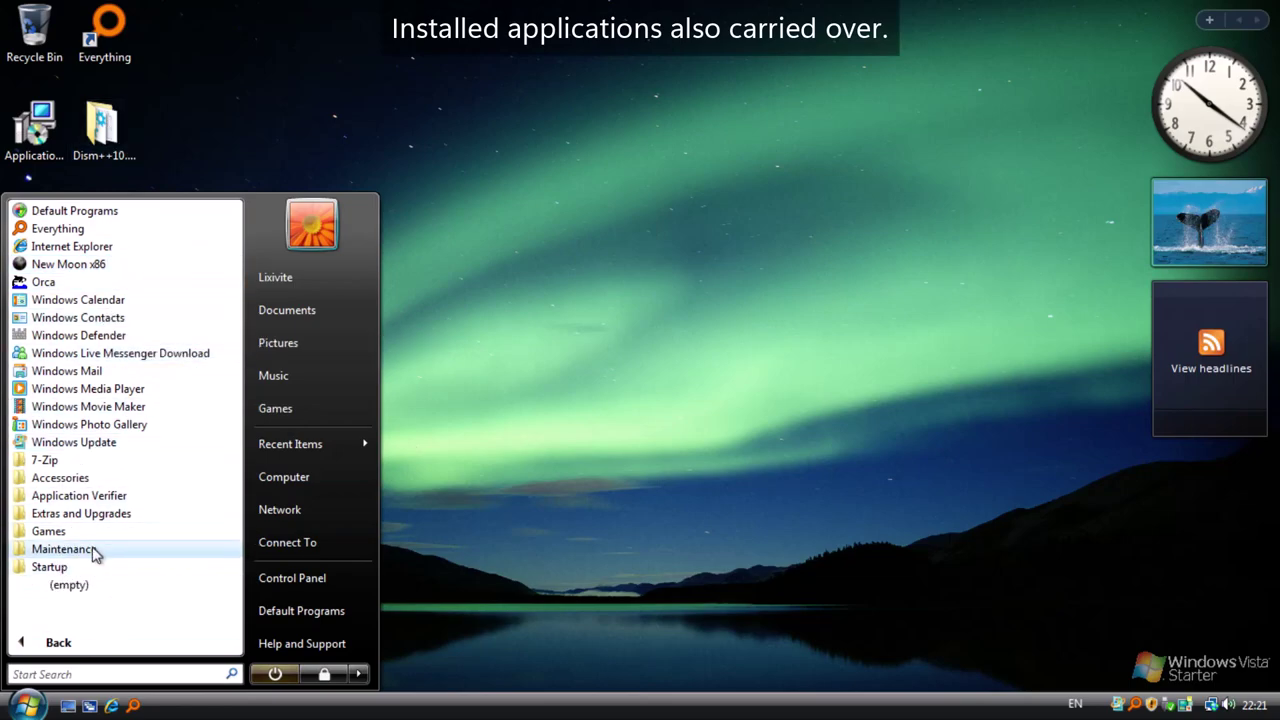
left_click(93, 553)
left_click(100, 532)
left_click(103, 478)
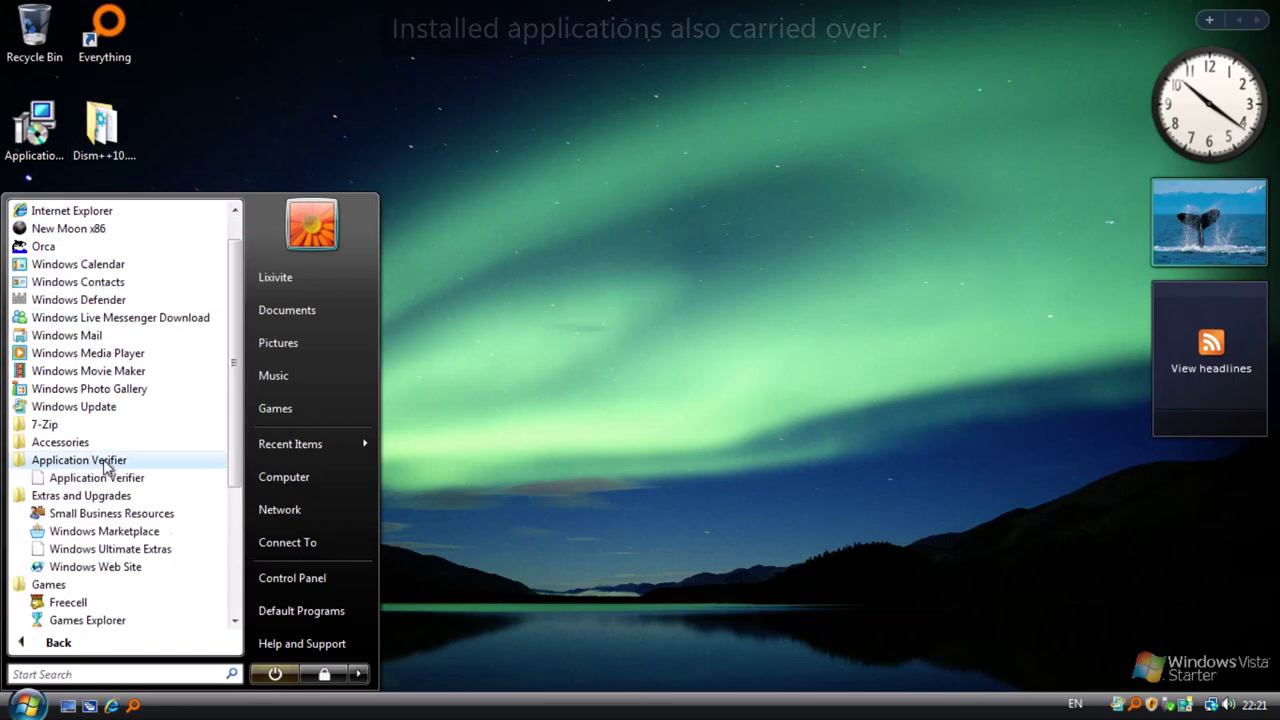
left_click(100, 442)
left_click(44, 335)
scroll(110, 400, "up", 2)
scroll(110, 500, "down", 6)
scroll(168, 485, "up", 3)
scroll(100, 528, "down", 6)
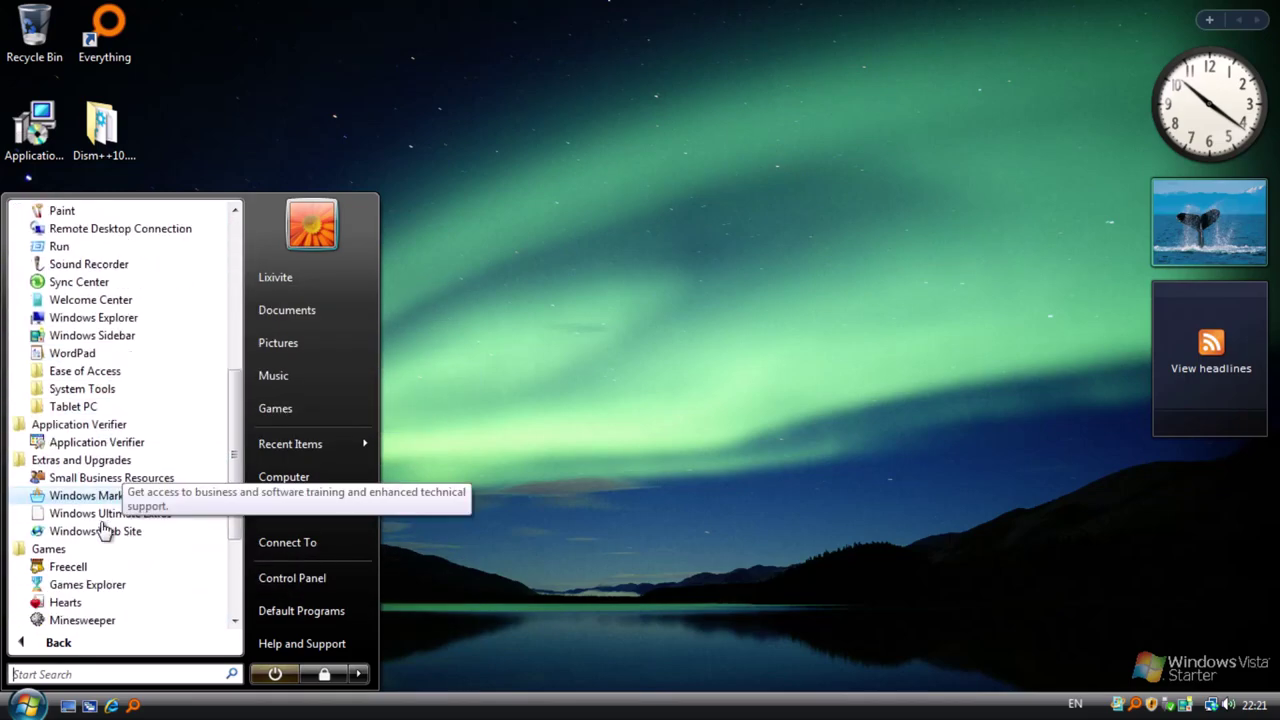
scroll(100, 429, "up", 10)
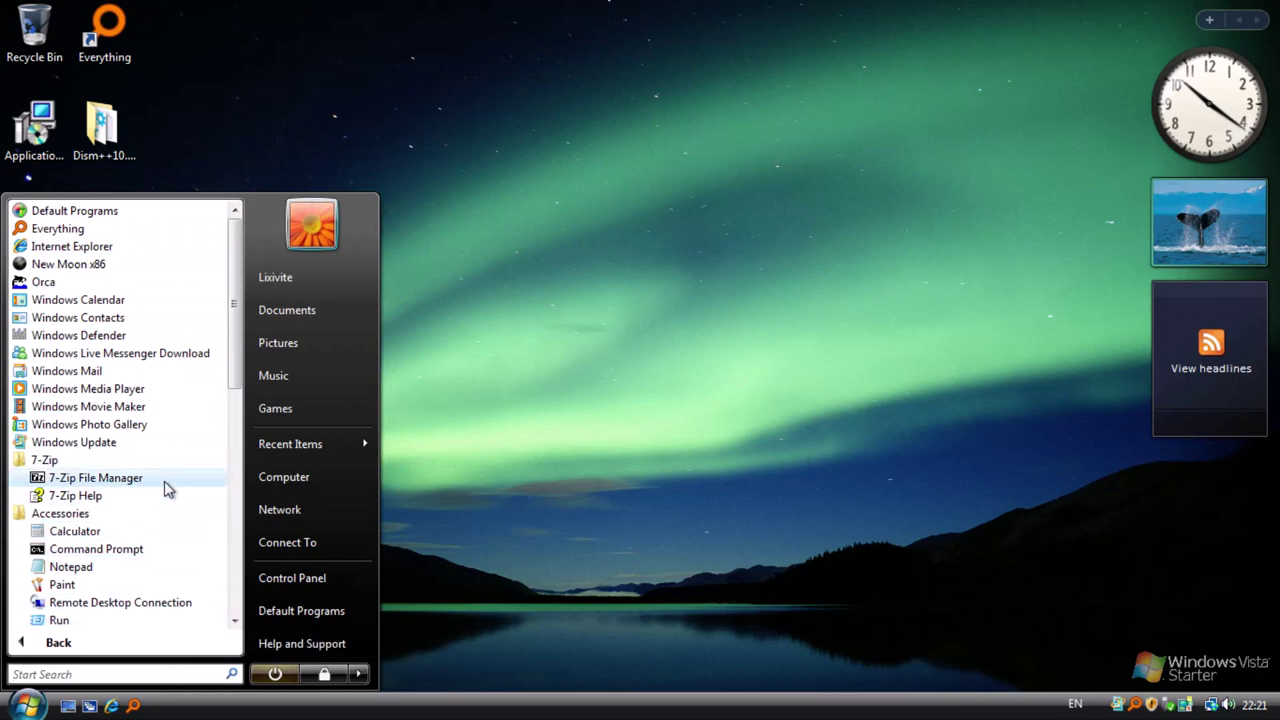
Step: Launch 7-Zip File Manager, check its About information, and close it
left_click(150, 478)
left_click(307, 121)
left_click(340, 171)
left_click(621, 443)
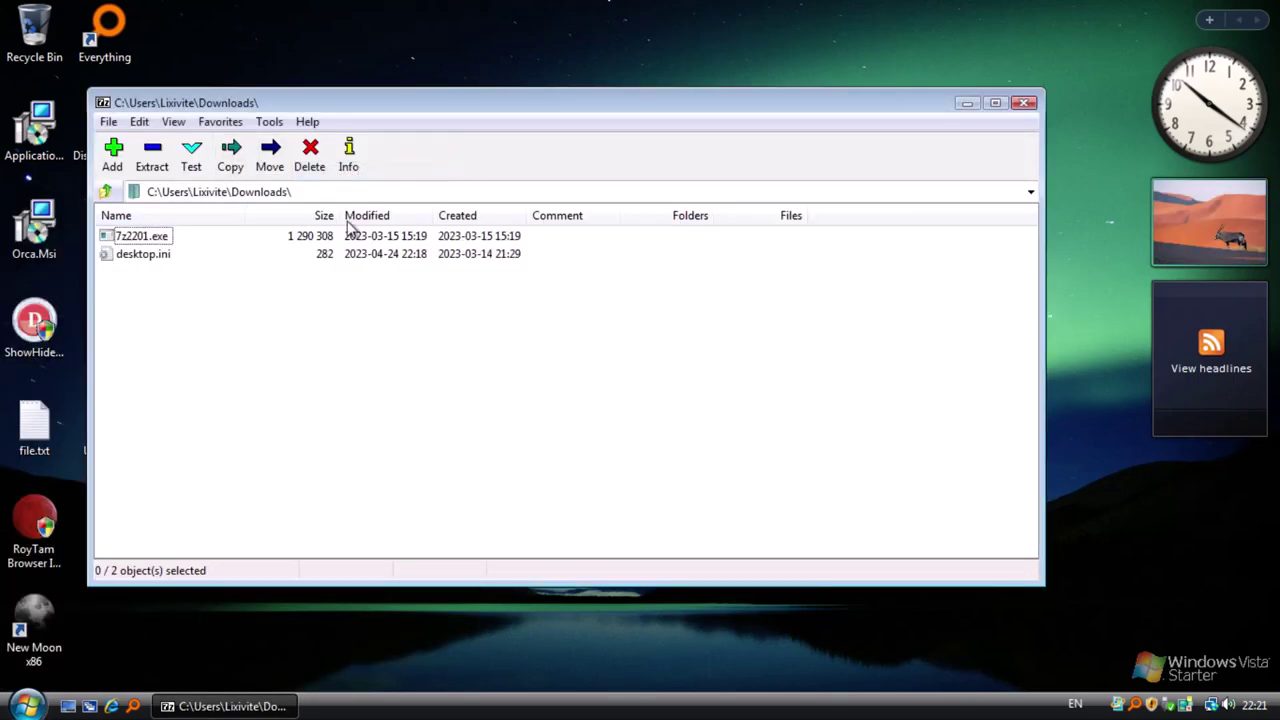
left_click(1024, 102)
Step: Launch Orca from the installed programs and check its About information
left_click(27, 706)
left_click(80, 640)
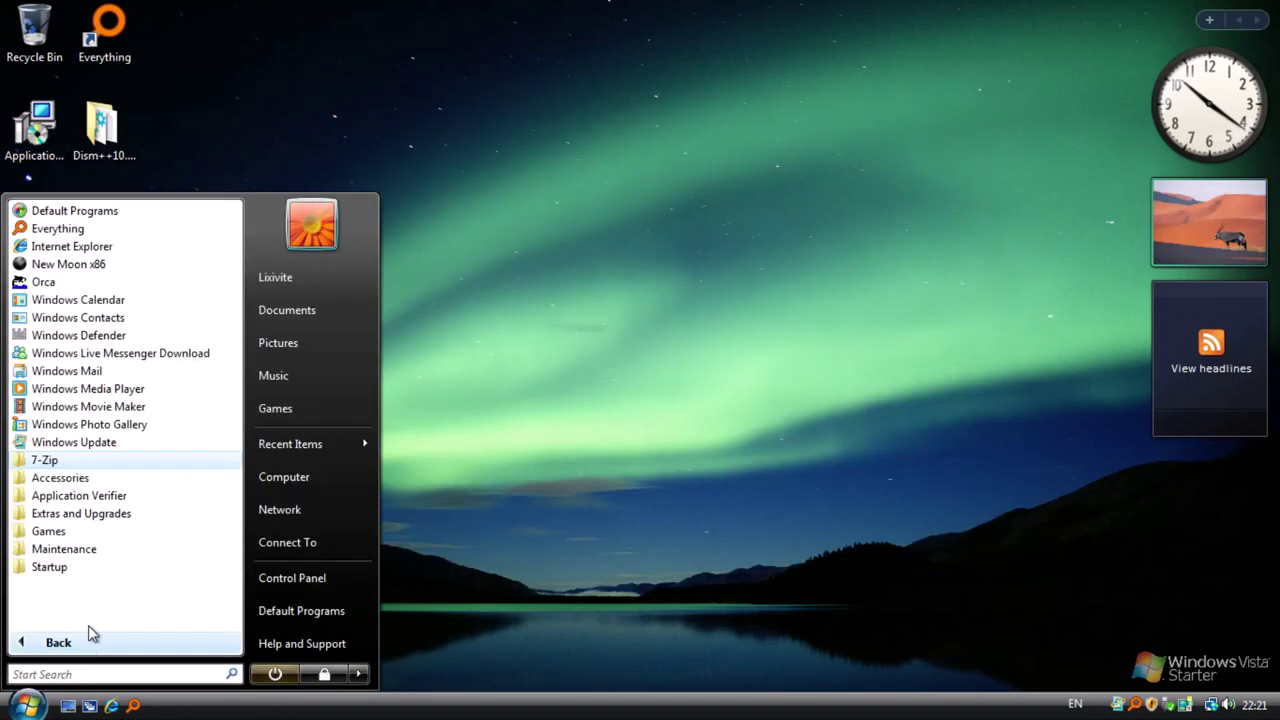
left_click(177, 284)
left_click(211, 455)
left_click(381, 143)
left_click(430, 186)
left_click(706, 347)
Step: Open Orca's help documentation, read through the overview topic, and close both the help window and Orca
left_click(130, 143)
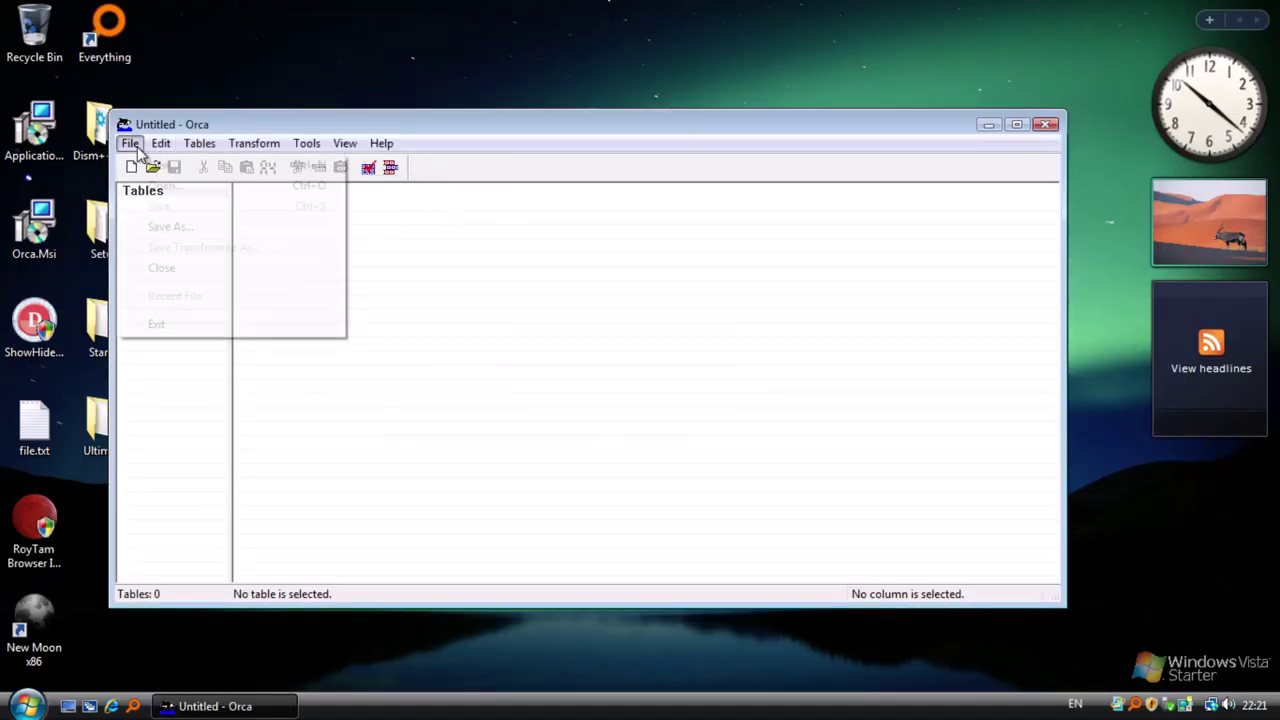
left_click(222, 164)
left_click(704, 236)
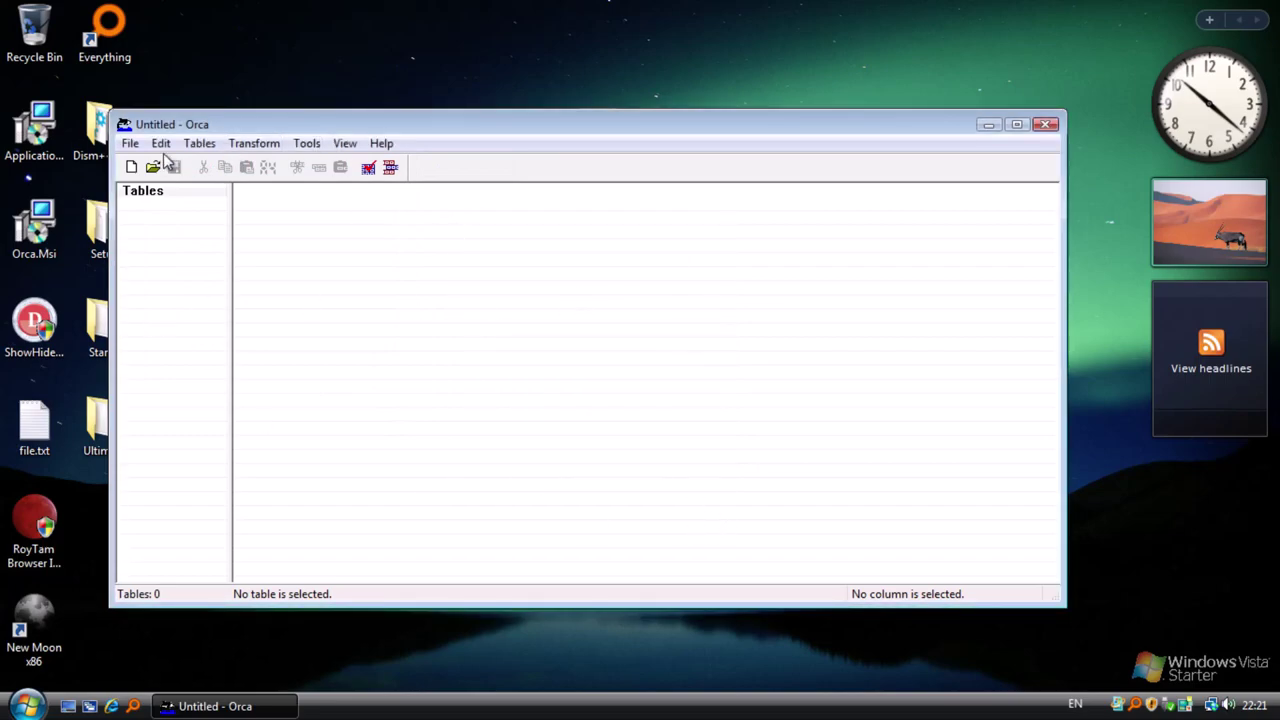
left_click(390, 166)
scroll(383, 411, "down", 4)
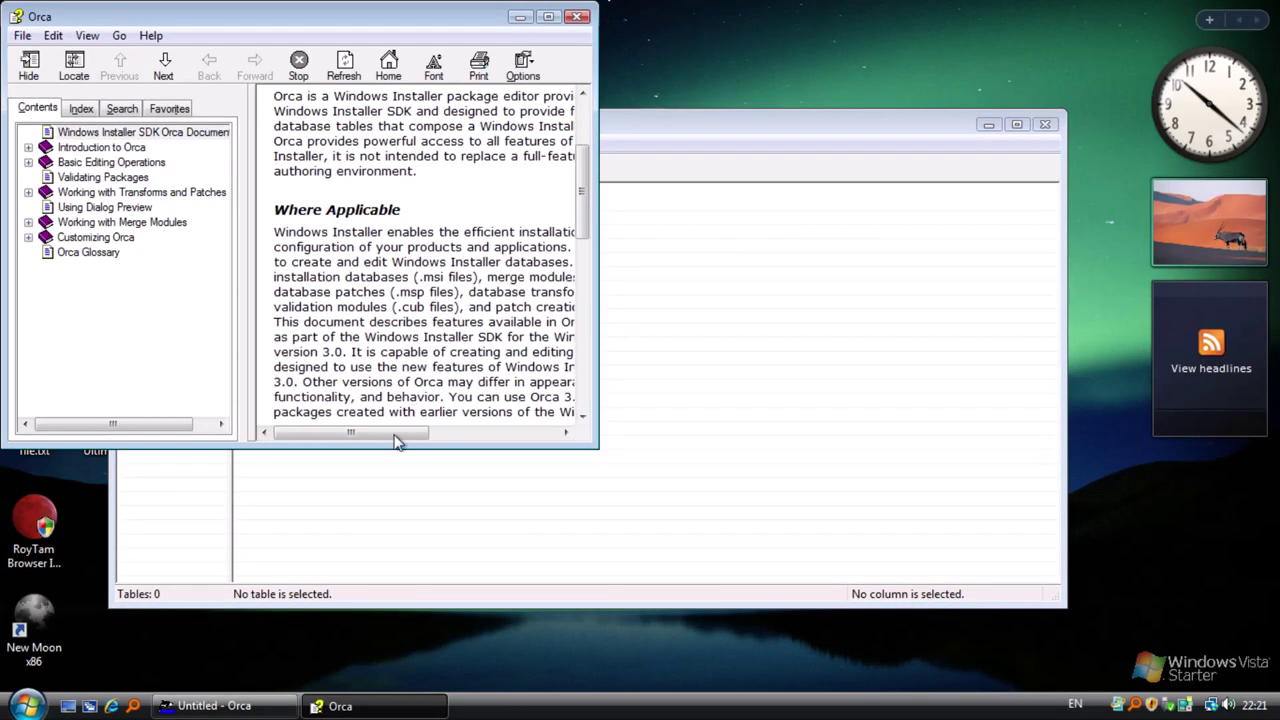
scroll(383, 411, "down", 5)
left_click(577, 17)
left_click(1045, 124)
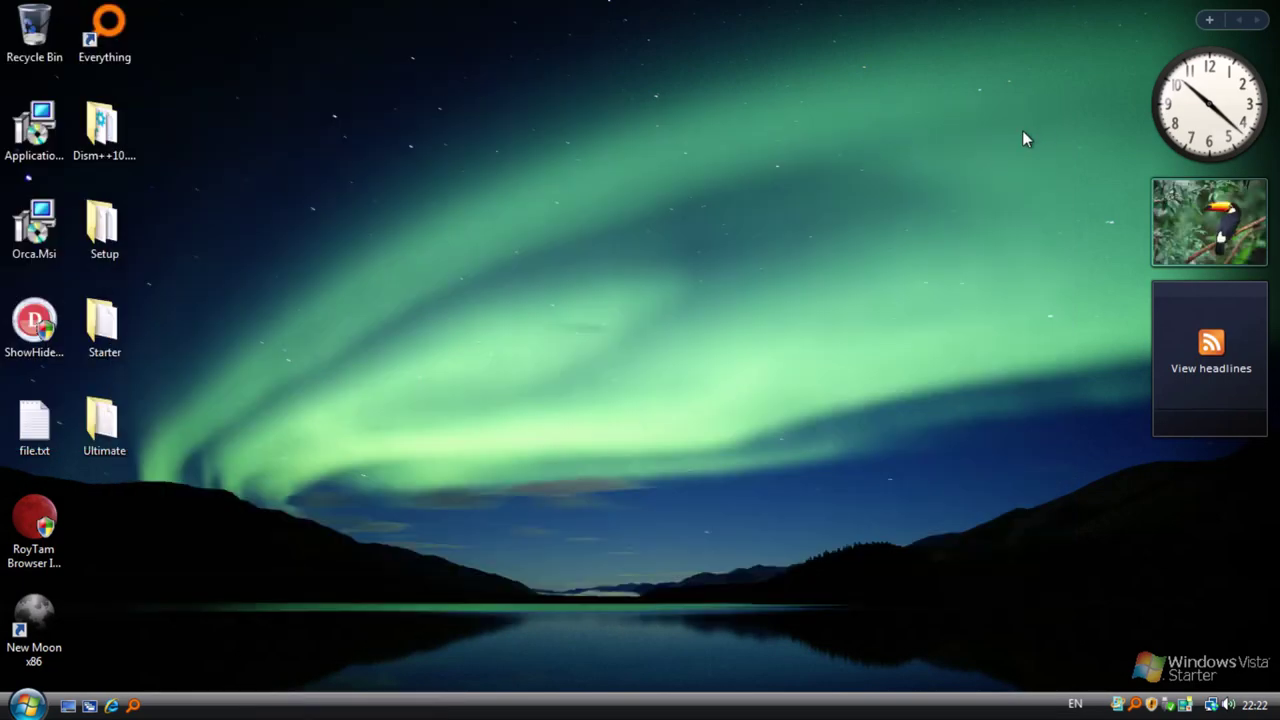
Step: Launch Application Verifier, allowing it through User Account Control, and open its help documentation
left_click(40, 706)
left_click(40, 643)
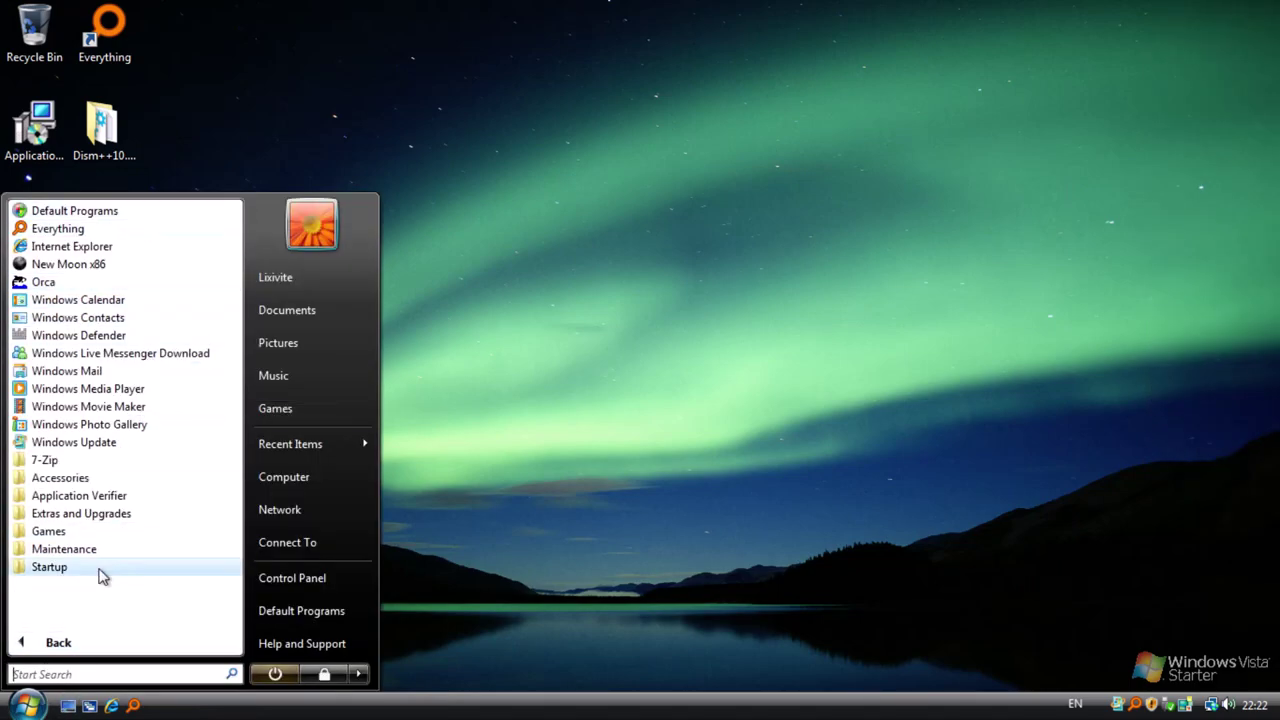
left_click(84, 497)
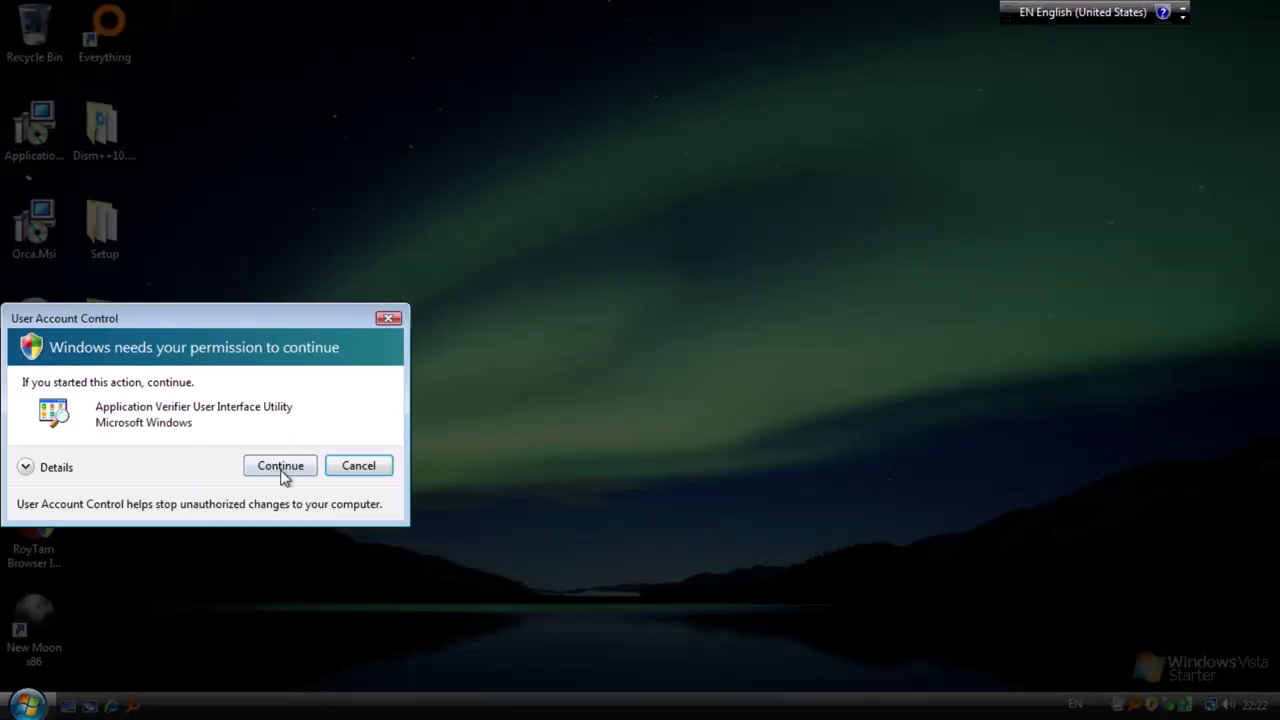
left_click(284, 465)
left_click(342, 184)
left_click(420, 212)
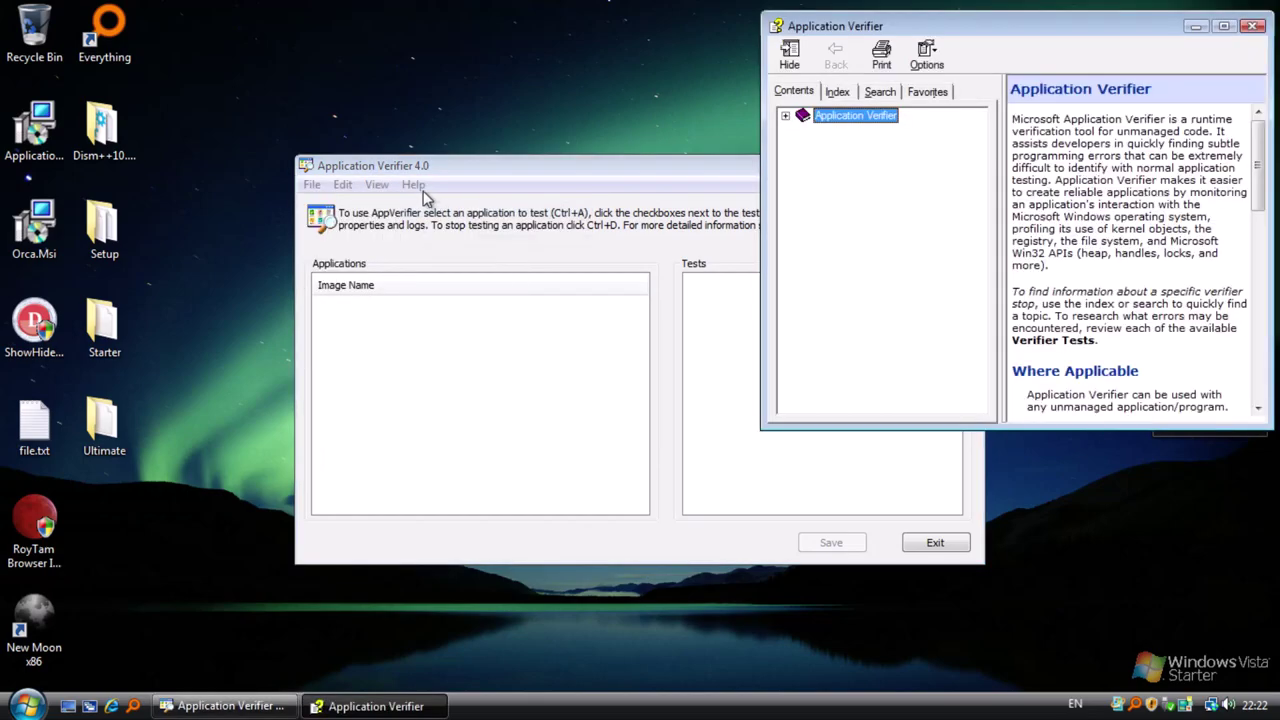
Step: Check the version in the About AppVerifier dialog and close the dialog
left_click(413, 184)
left_click(478, 234)
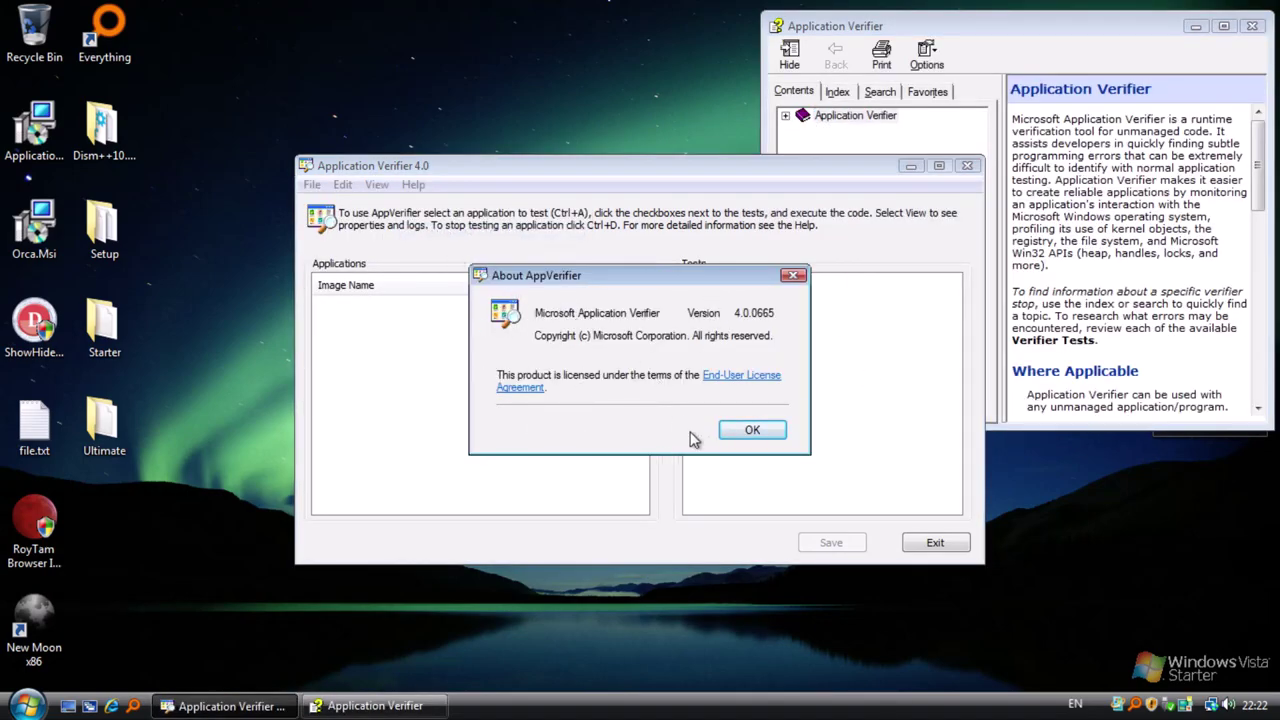
left_click(752, 429)
Step: Read the System Requirements and Uninstalling sections of the Application Verifier help, and close the help and the program
left_click(1141, 308)
scroll(1141, 308, "down", 5)
scroll(1141, 308, "up", 2)
scroll(1141, 308, "down", 2)
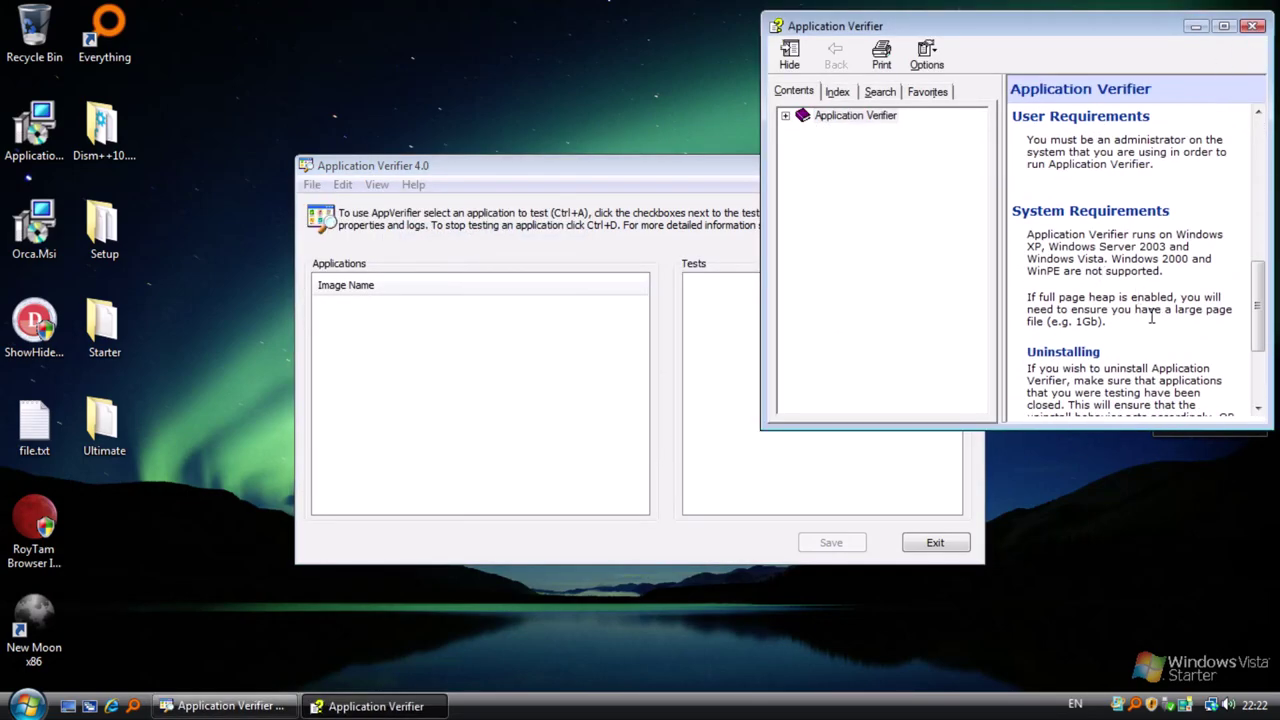
scroll(1165, 332, "down", 3)
scroll(1165, 332, "up", 2)
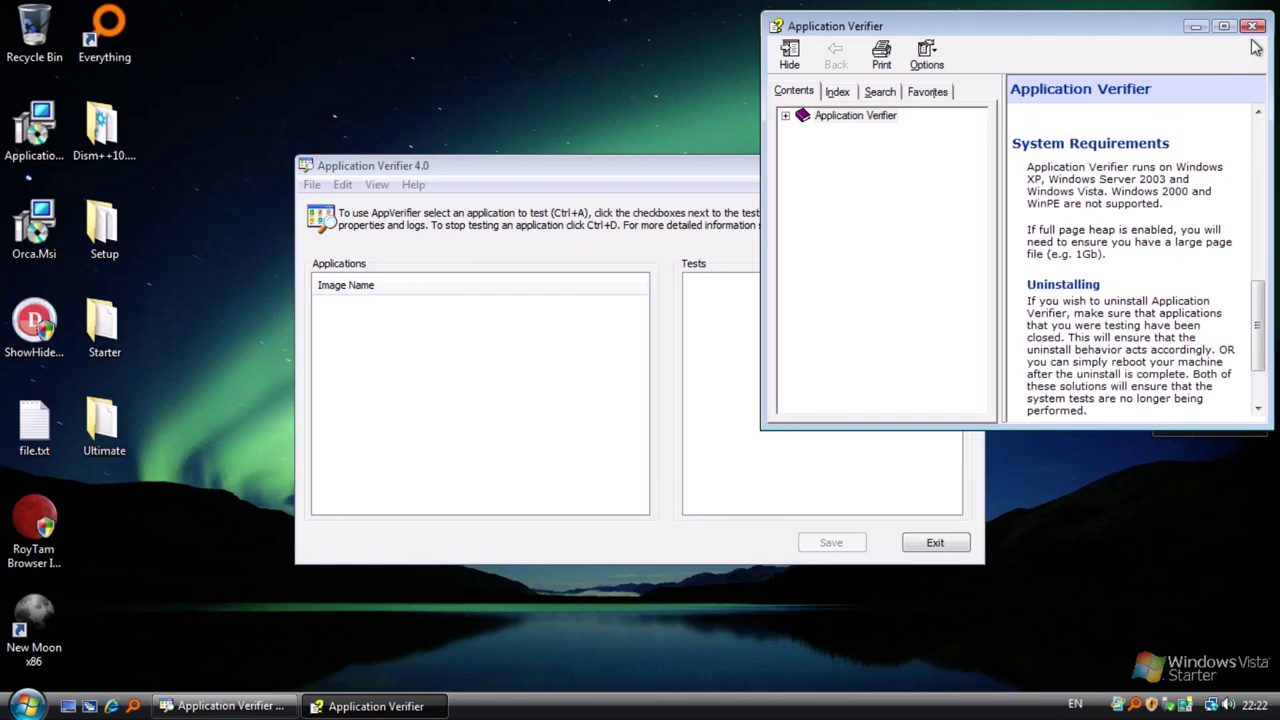
left_click(1253, 27)
left_click(967, 165)
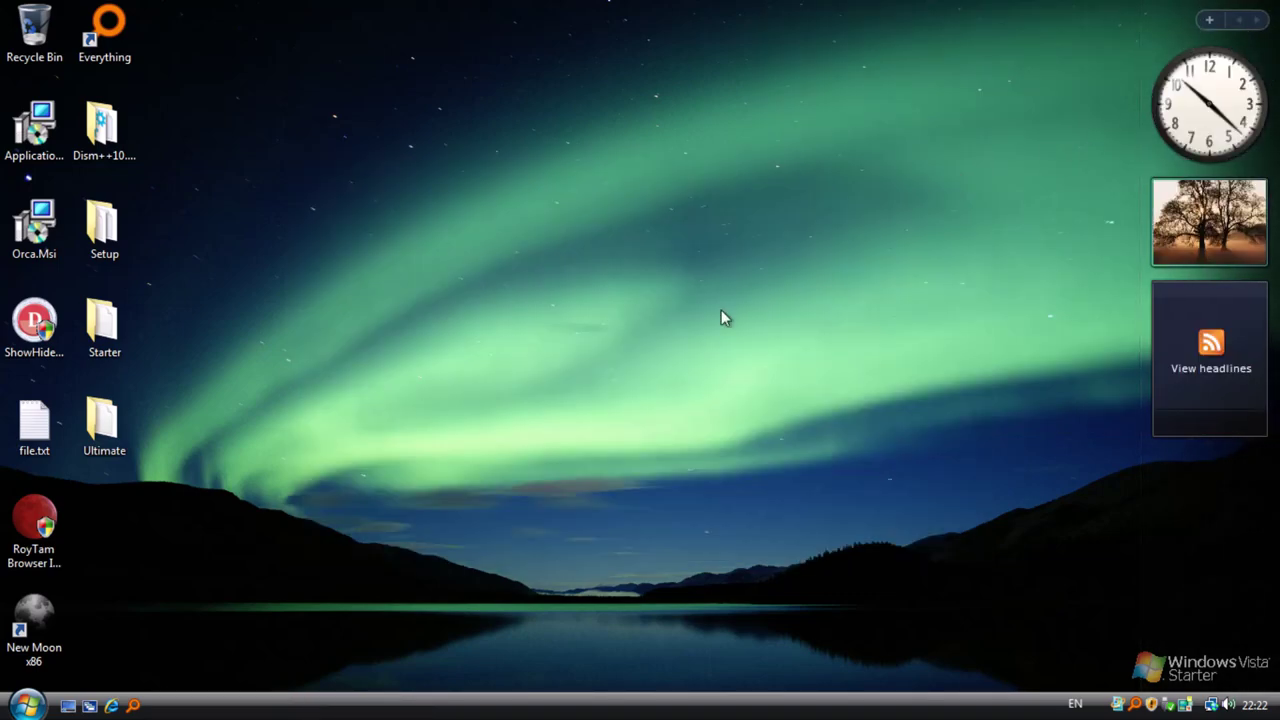
Step: Open Lorem ipsum.rtf from the Documents folder in WordPad to check its text, and close WordPad
left_click(25, 706)
left_click(336, 318)
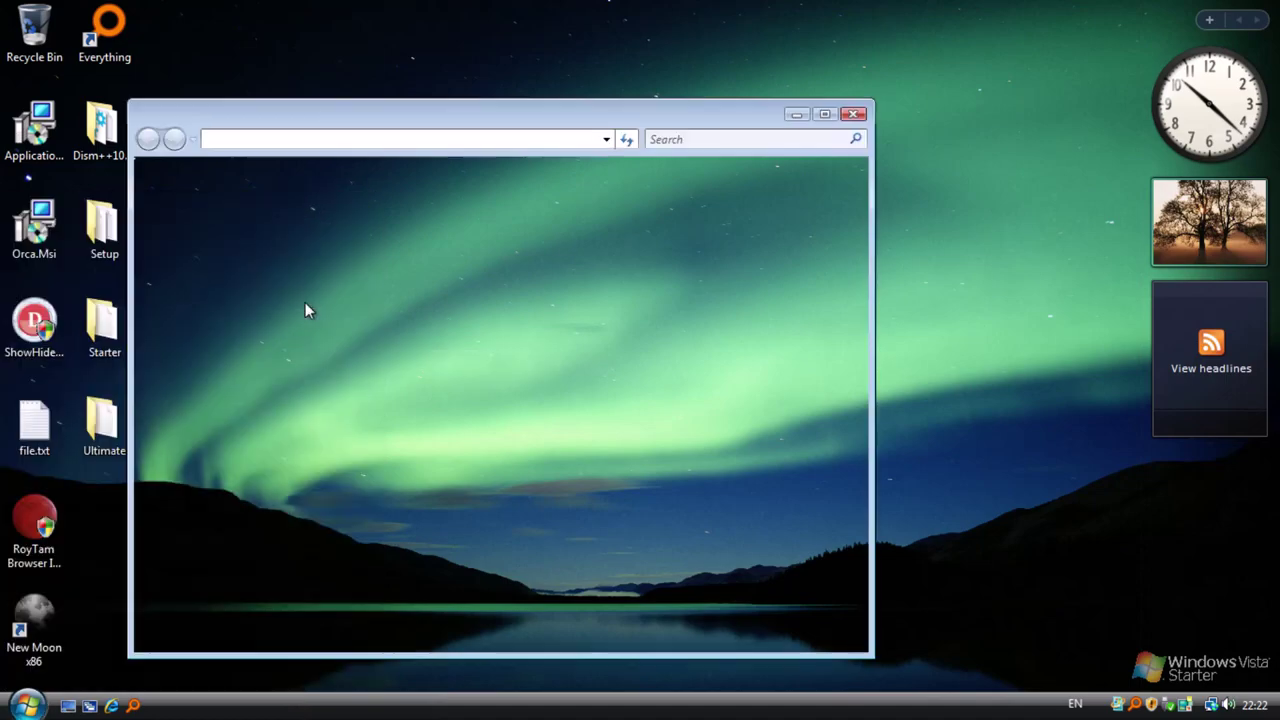
double_click(346, 240)
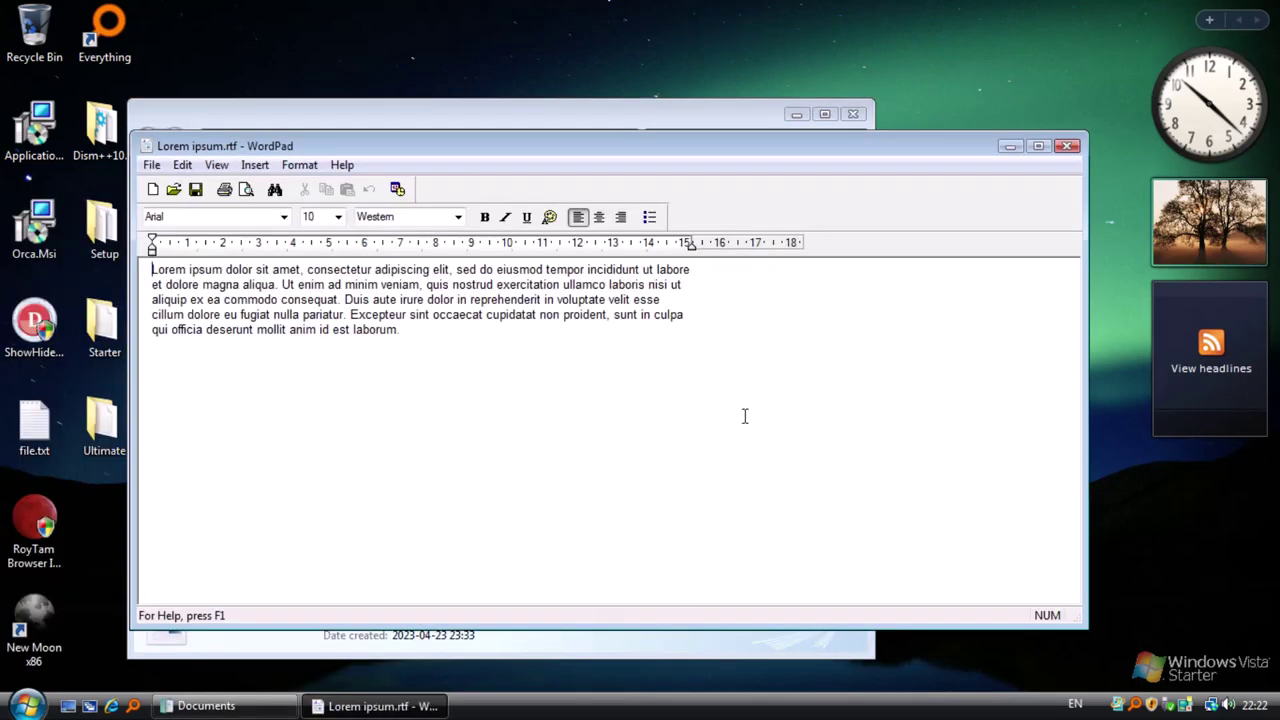
key("ctrl+a")
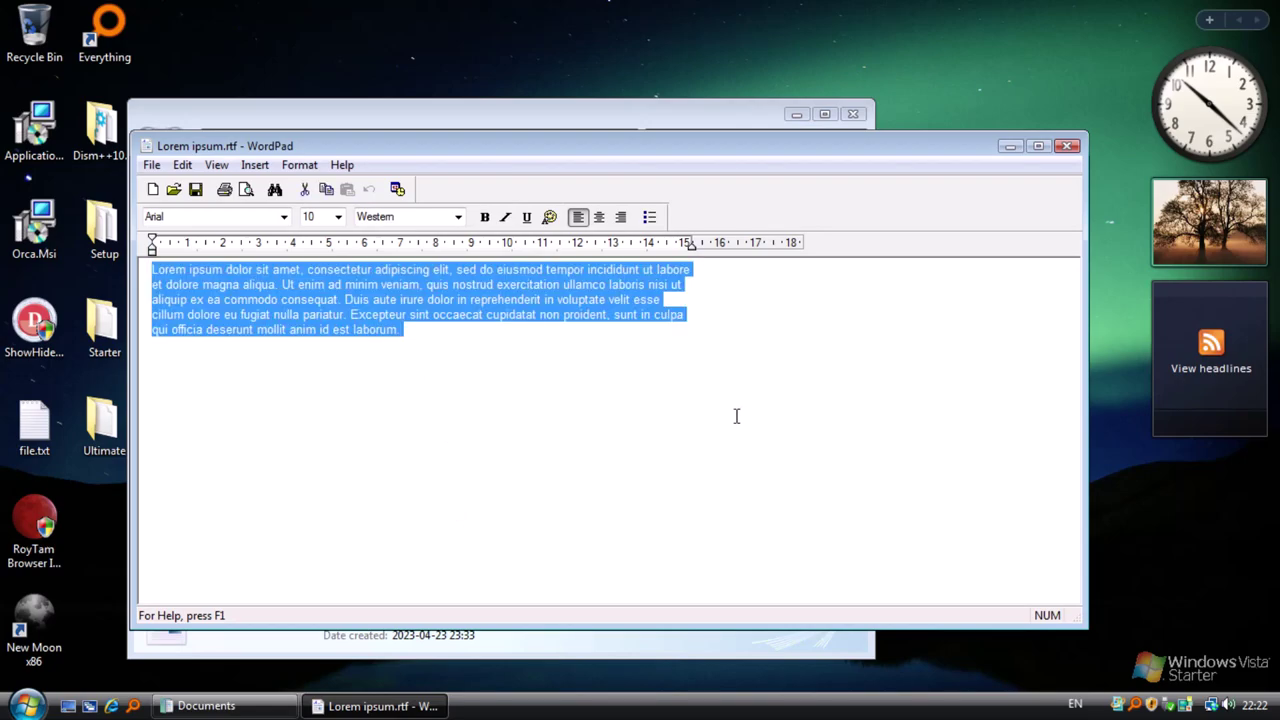
left_click(736, 416)
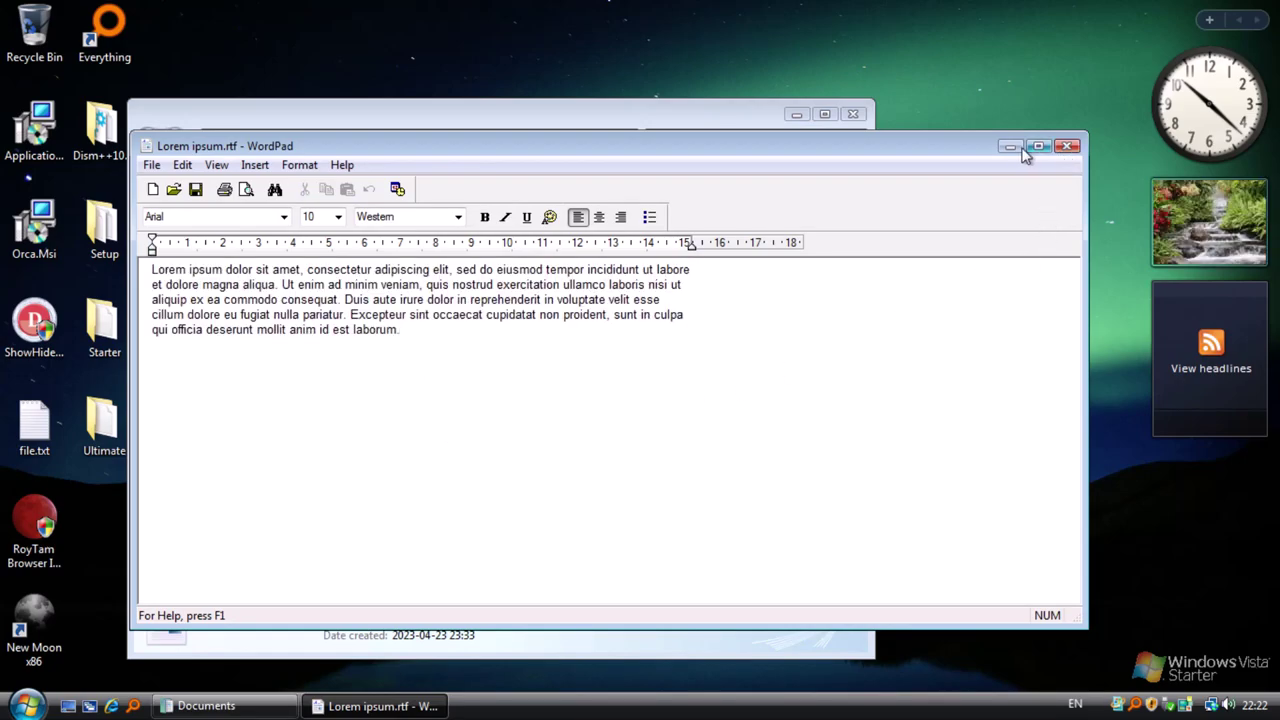
left_click(1066, 147)
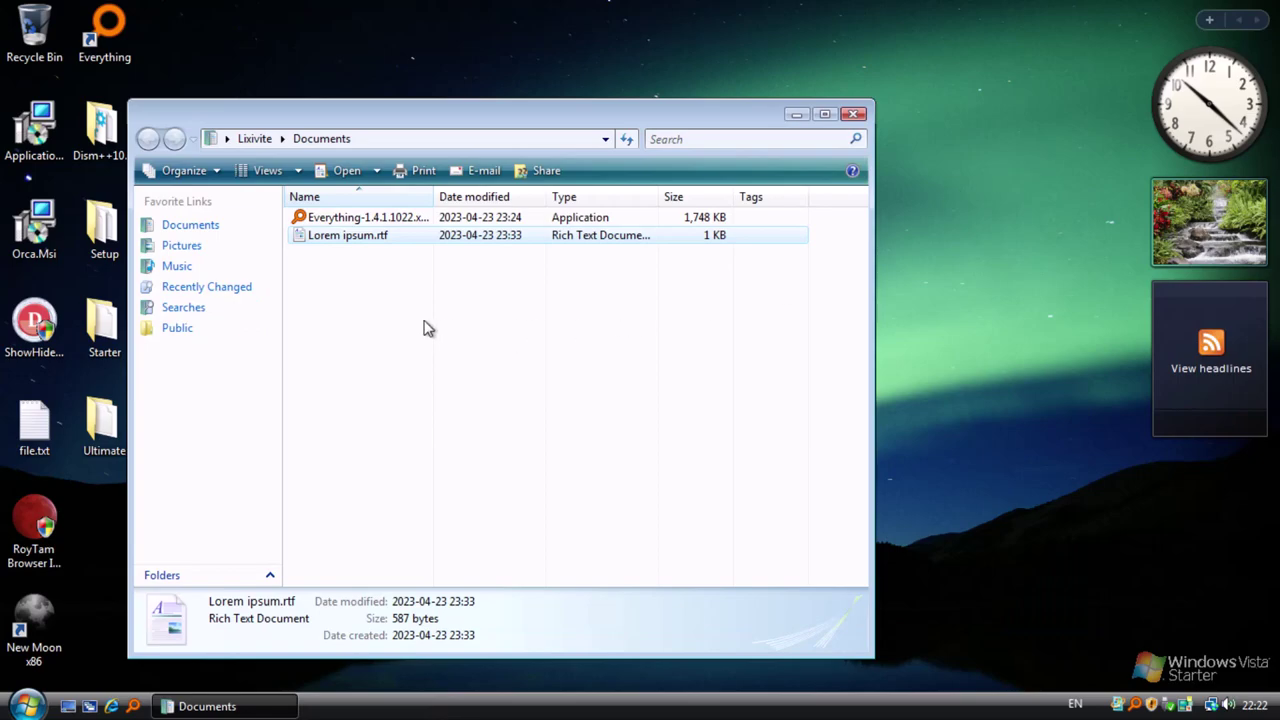
Step: Open the Pictures folder and inspect the creation date and detailed properties of img23.jpg
left_click(181, 246)
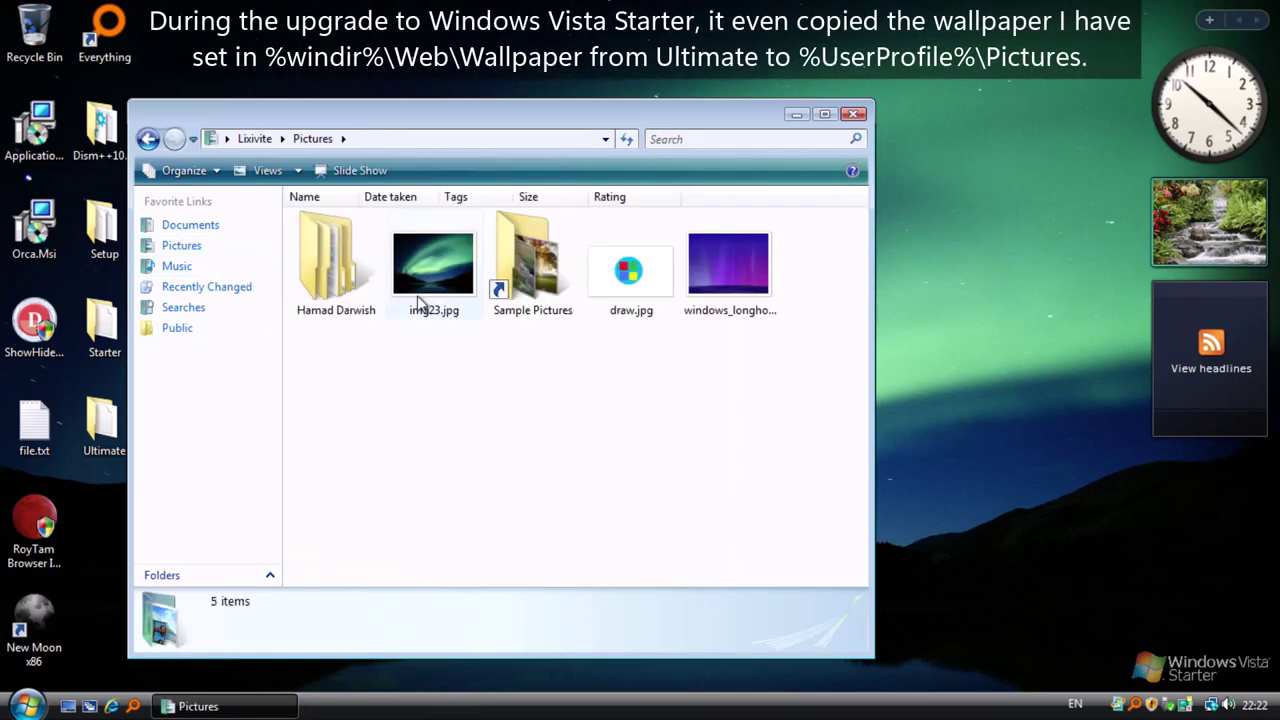
right_click(463, 259)
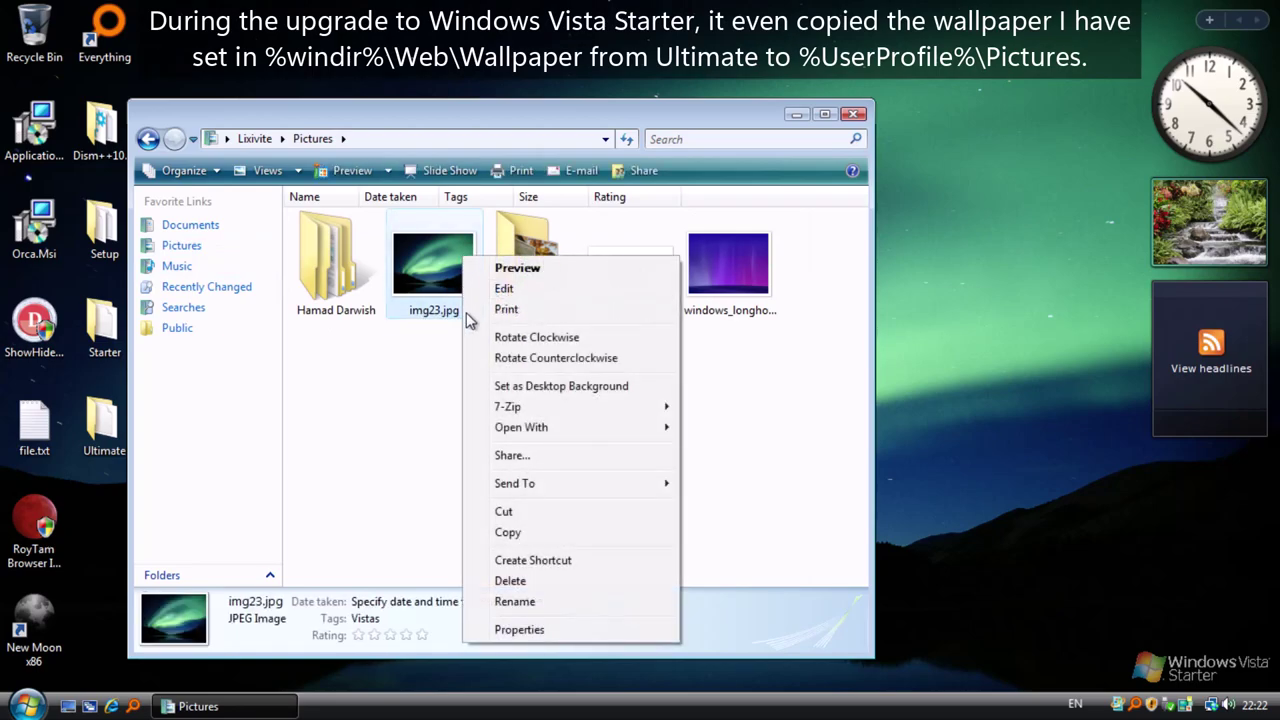
left_click(519, 629)
left_click_drag(715, 214, 573, 213)
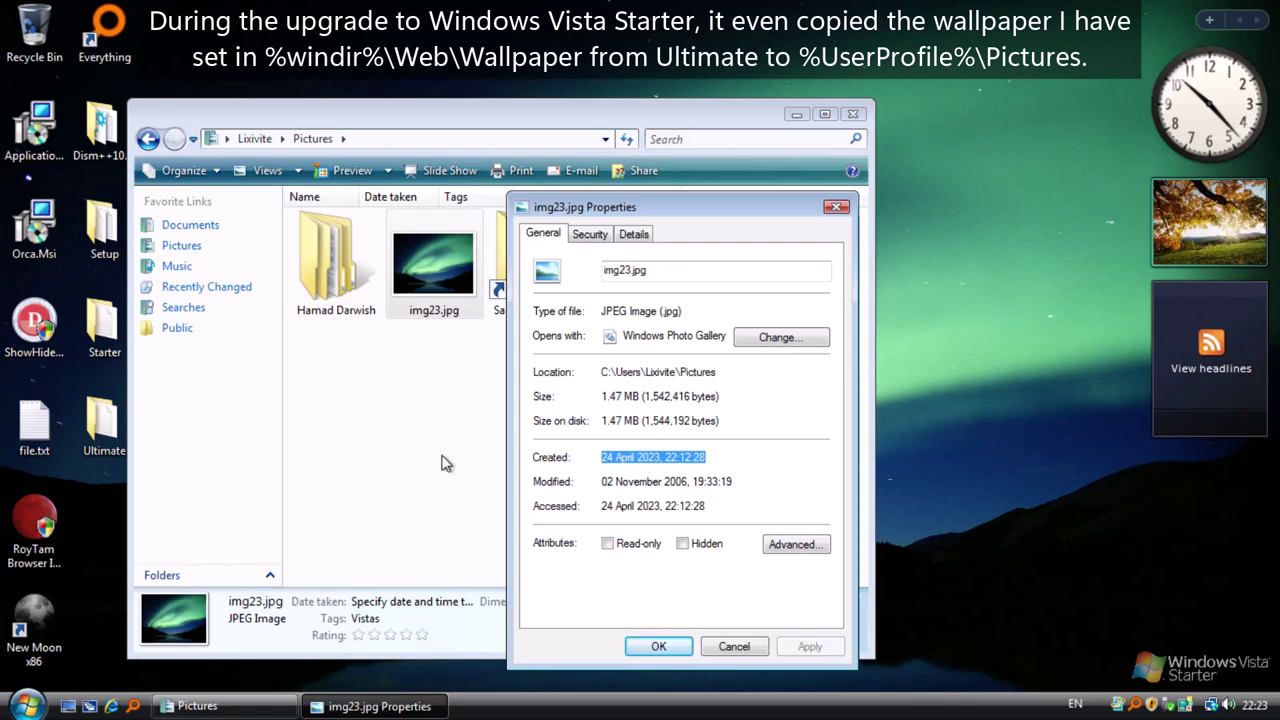
left_click(625, 238)
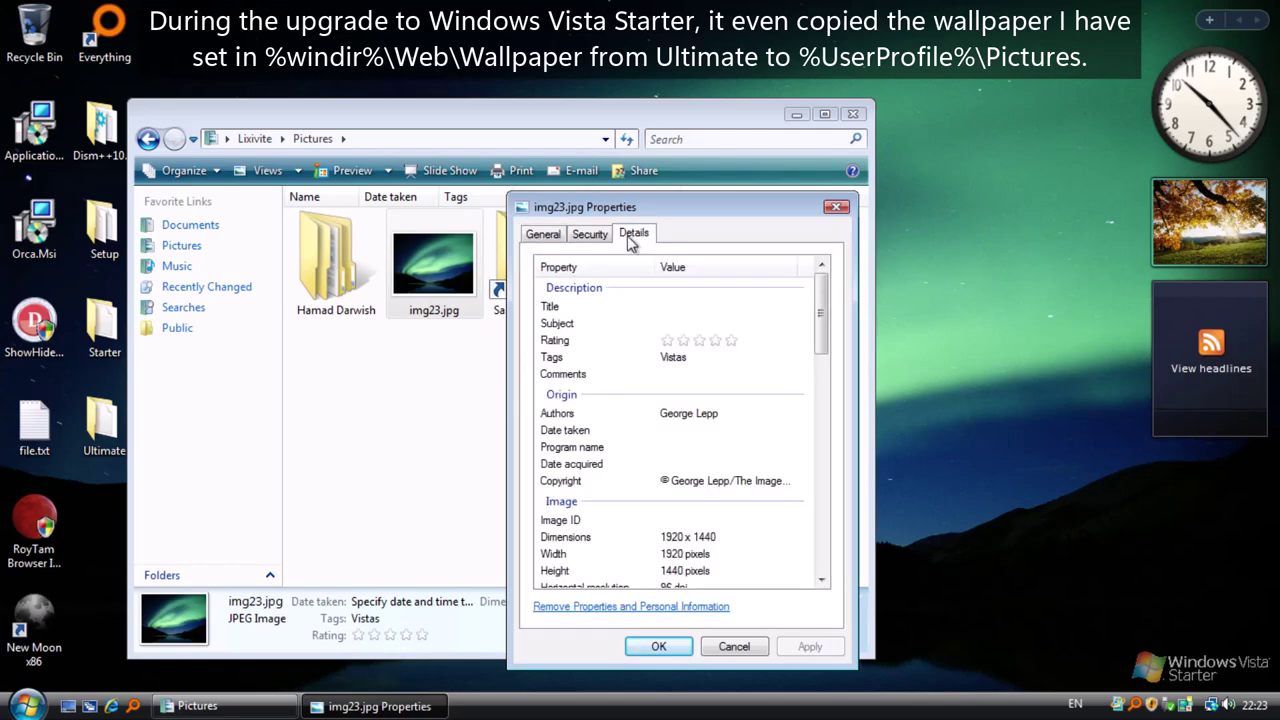
Step: Review the date created and other file details of img23.jpg, and close its Properties dialog without changes
left_click_drag(819, 285, 816, 545)
left_click(592, 442)
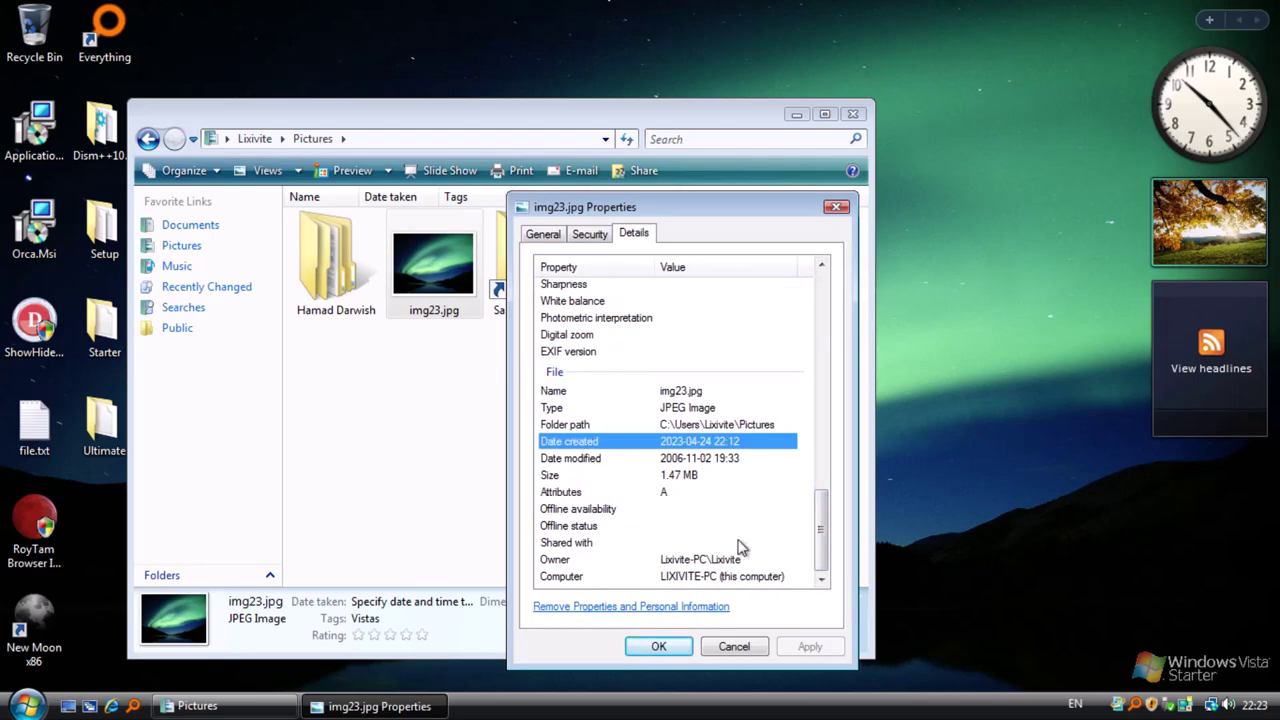
left_click(772, 510)
left_click_drag(817, 520, 805, 273)
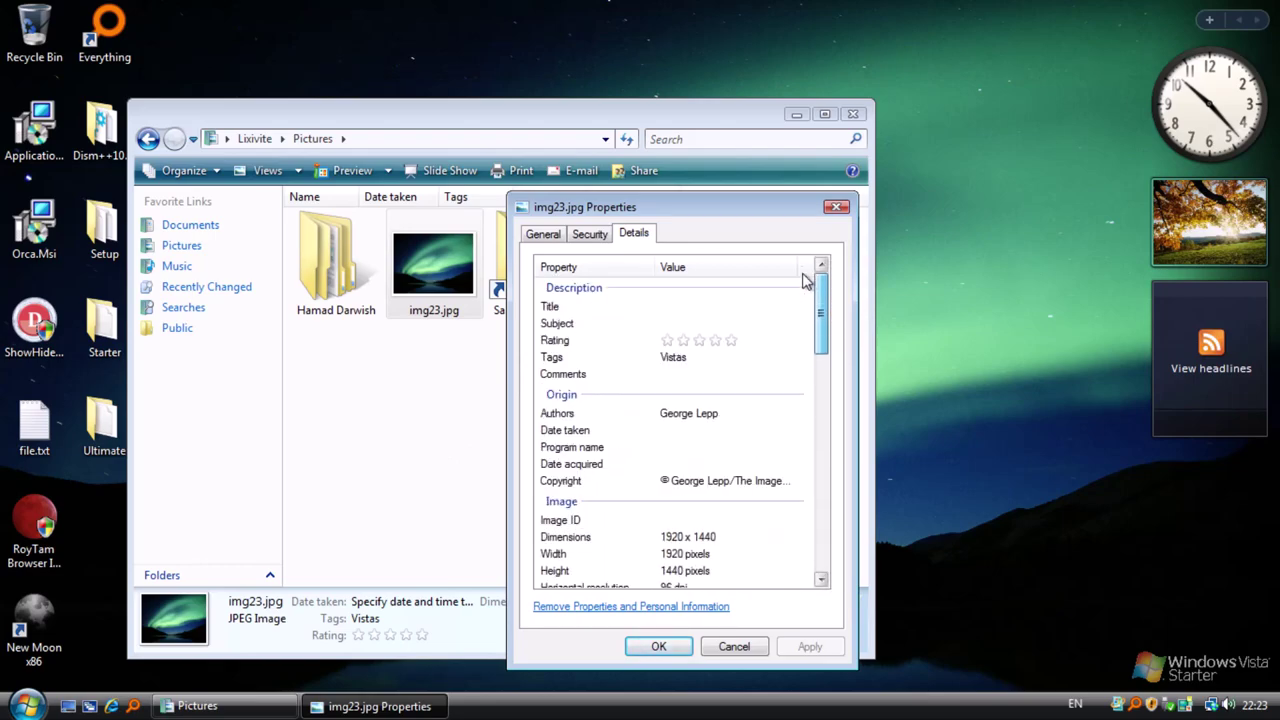
left_click(733, 646)
Step: Look through the Full Res, Microsoft-Rejected and Self-Rejected subfolders of the photographer's folder, and return to Pictures
double_click(335, 265)
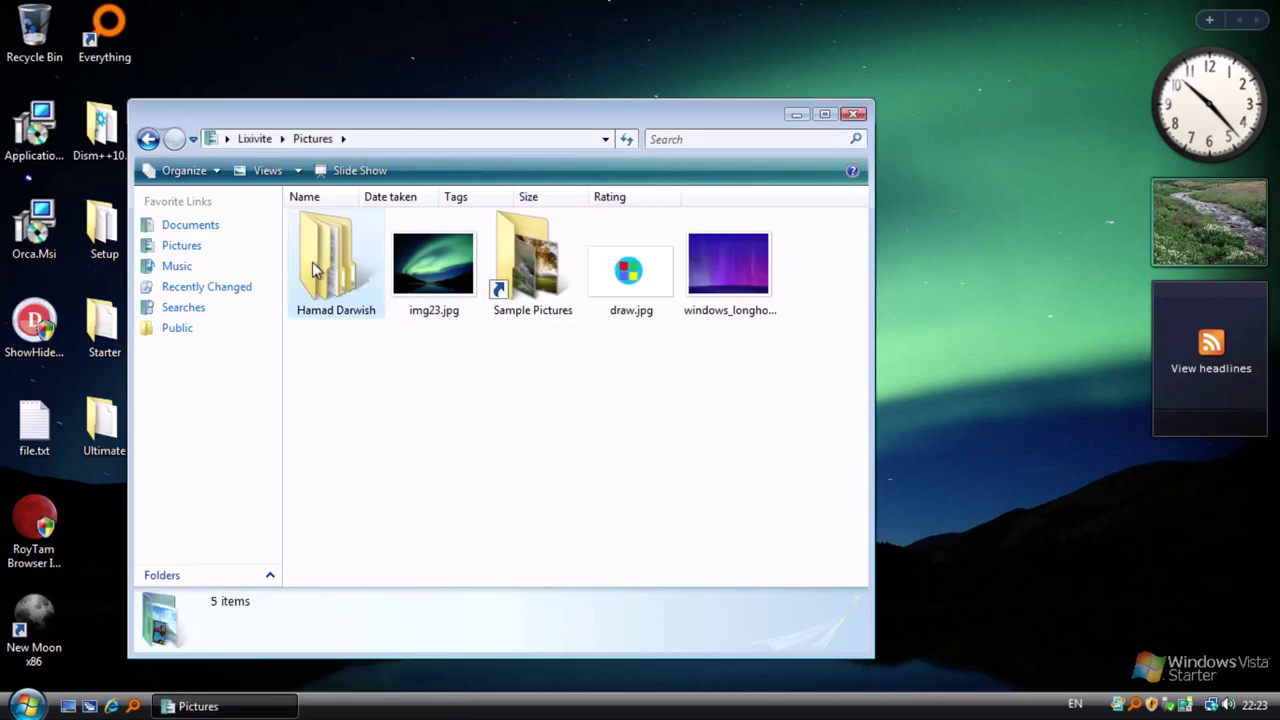
double_click(335, 266)
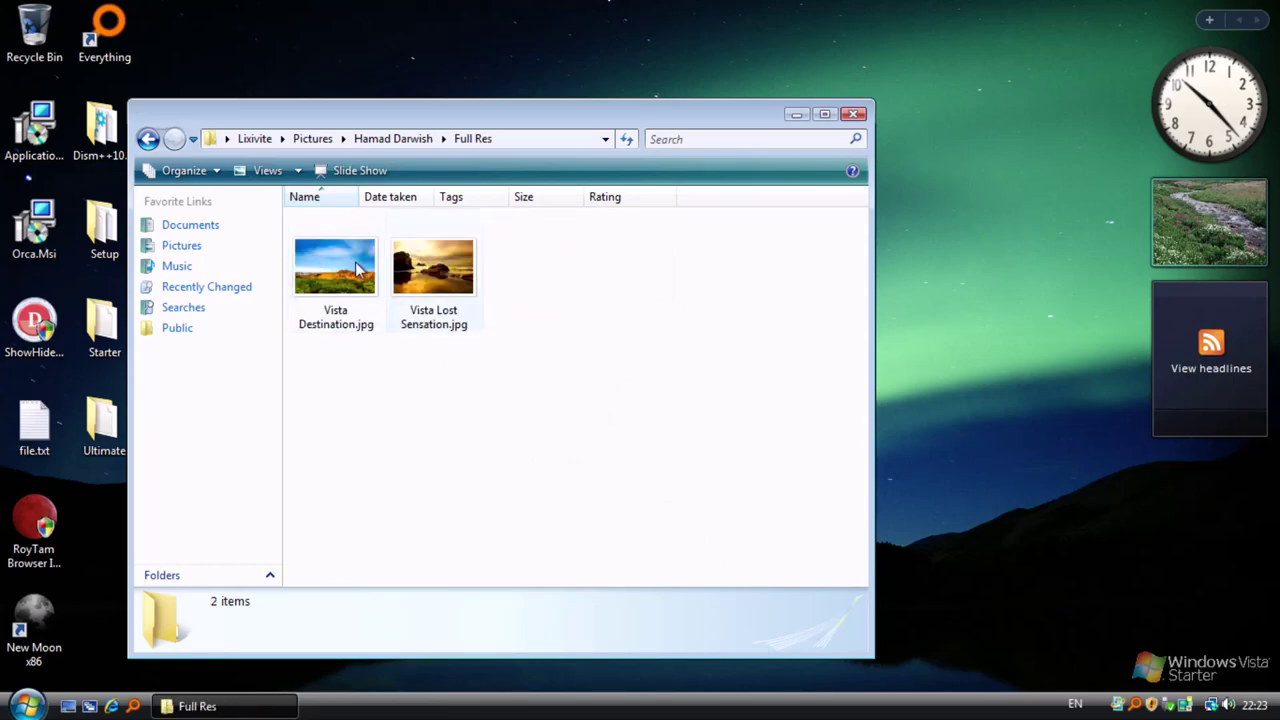
left_click(148, 140)
double_click(466, 300)
scroll(555, 470, "down", 5)
scroll(558, 445, "up", 5)
left_click(148, 140)
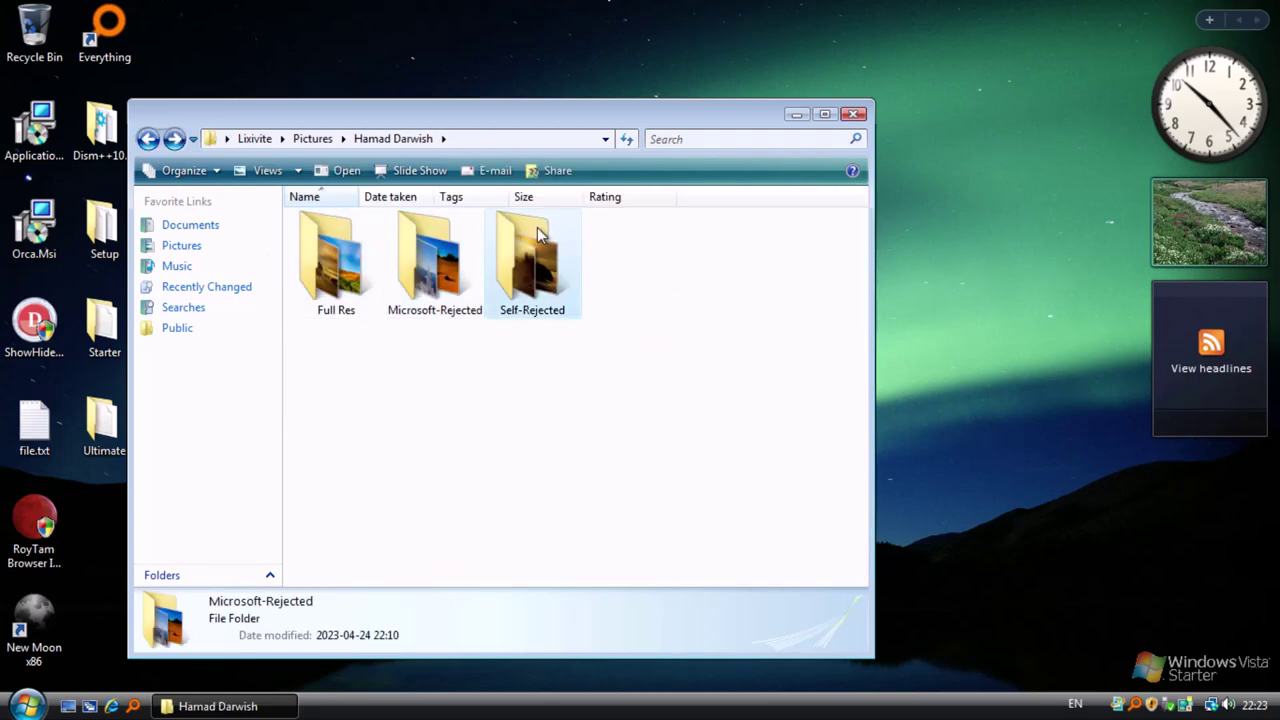
double_click(535, 262)
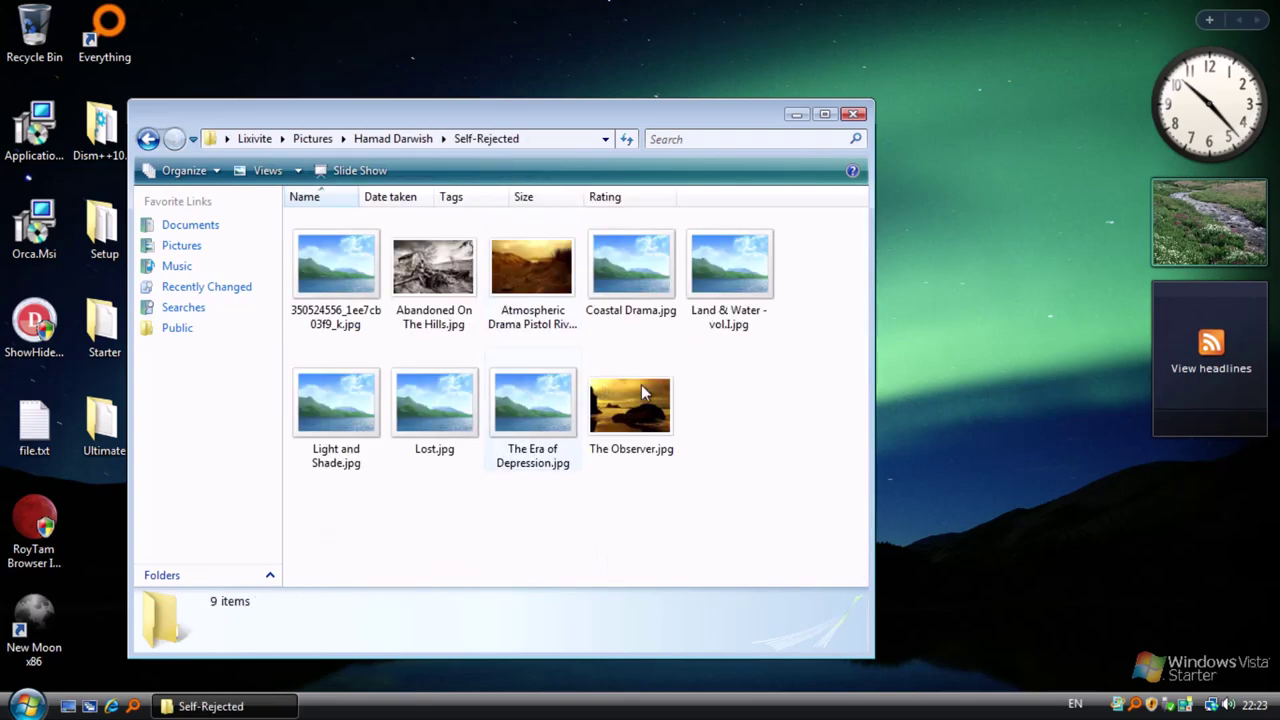
left_click(148, 140)
left_click(148, 140)
Step: Check the advanced view settings in Folder Options, cancel the dialog and close the Pictures window
left_click(182, 172)
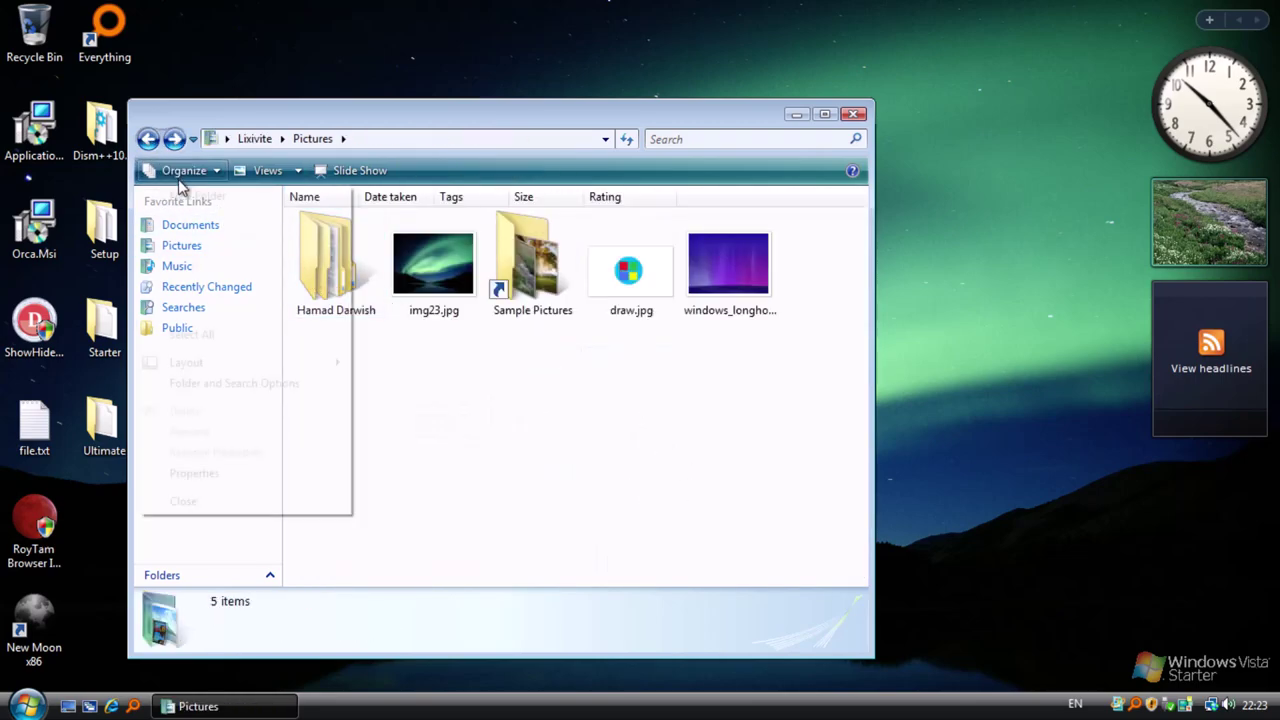
left_click(267, 388)
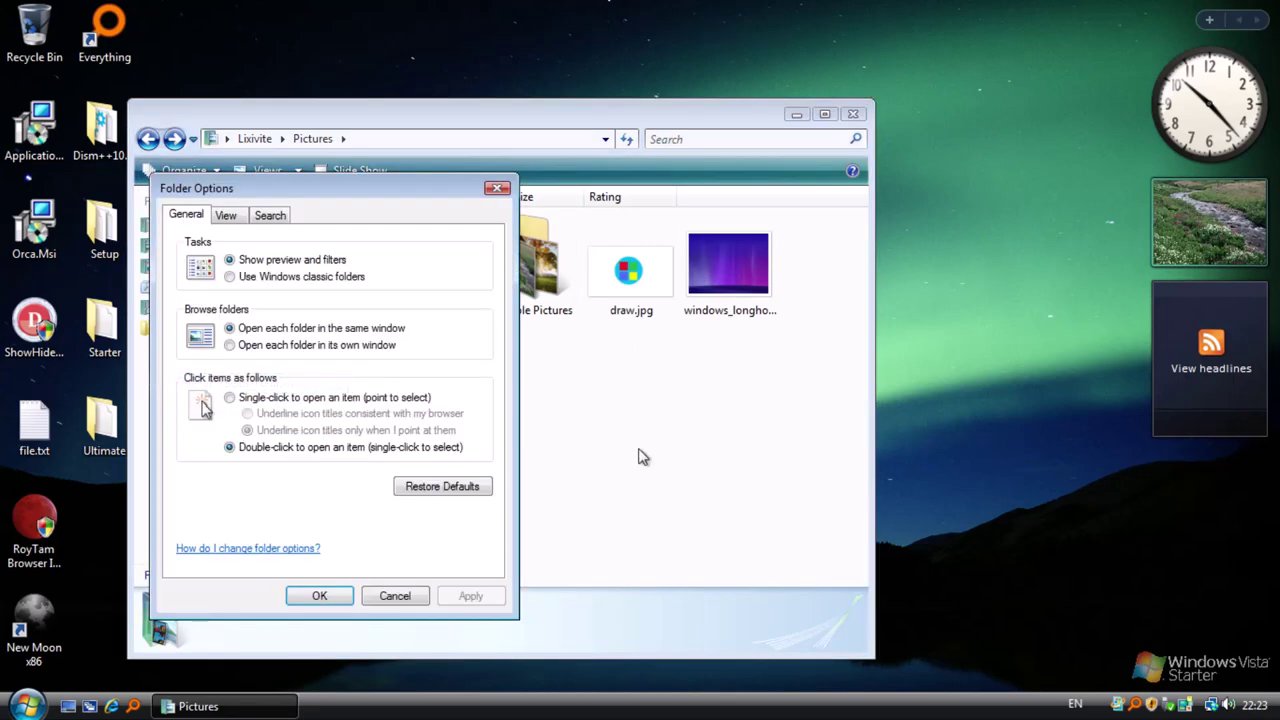
left_click(224, 216)
left_click_drag(483, 395, 477, 493)
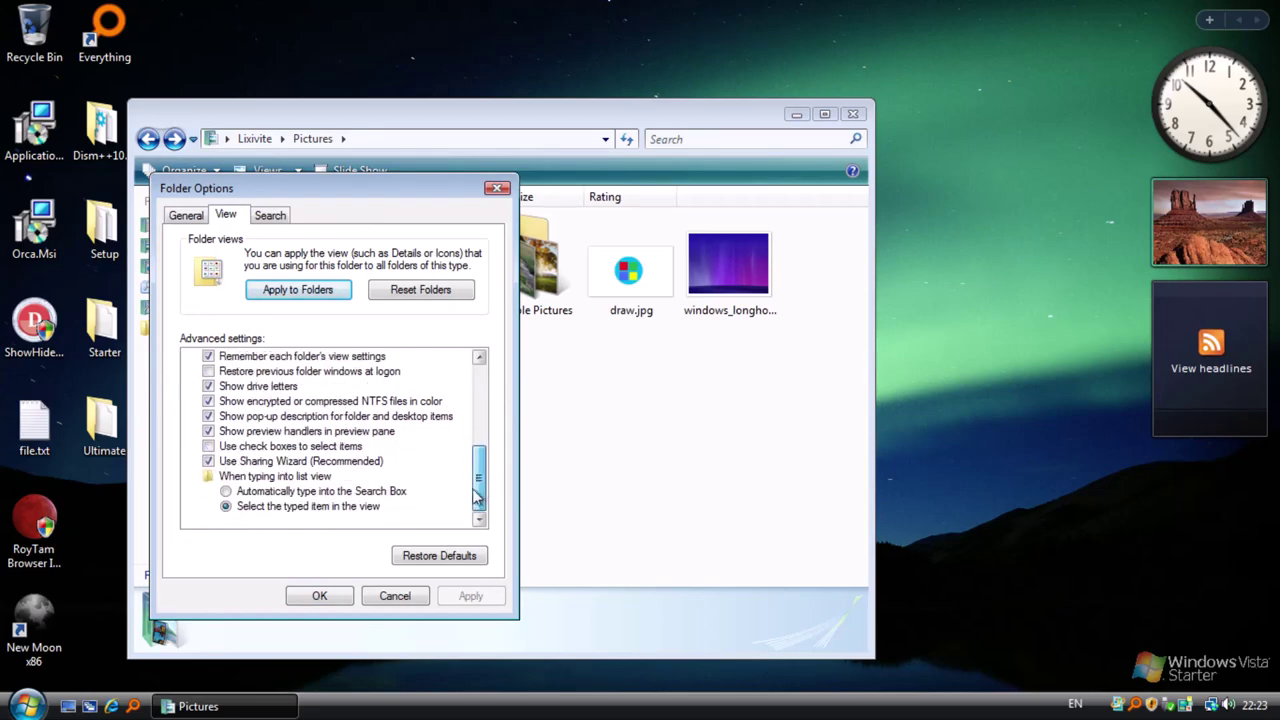
left_click(420, 598)
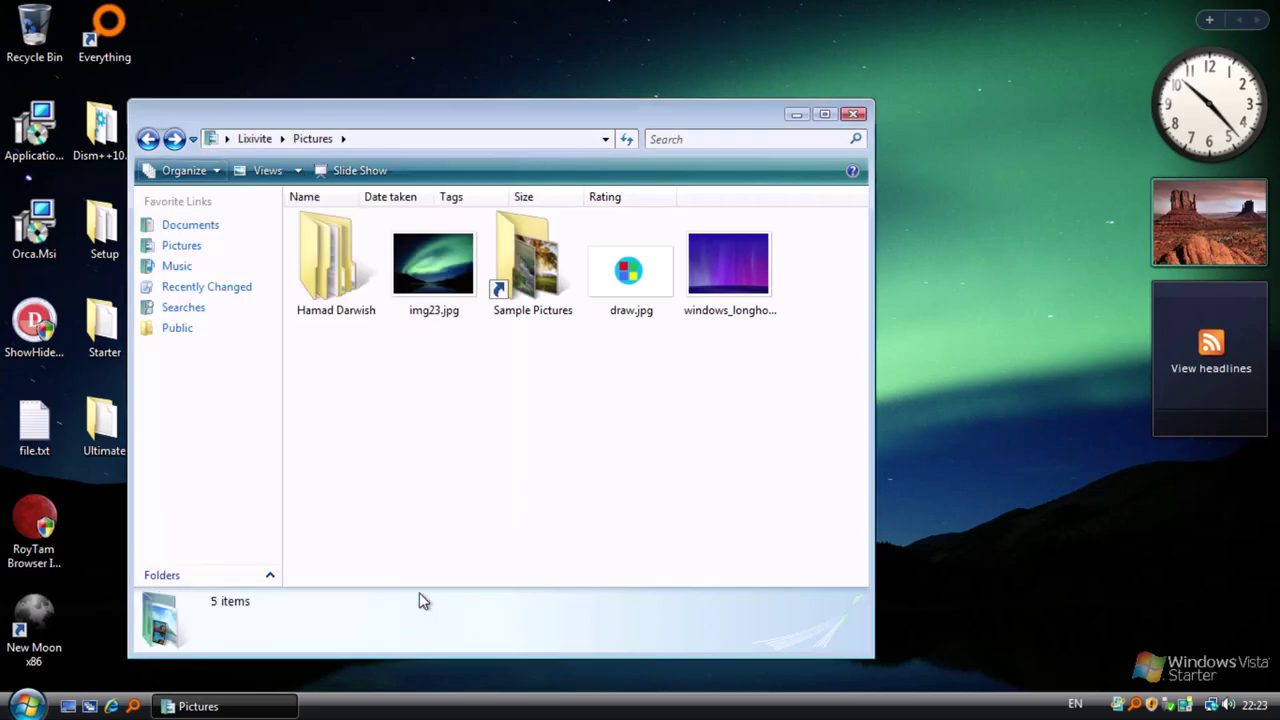
left_click(853, 115)
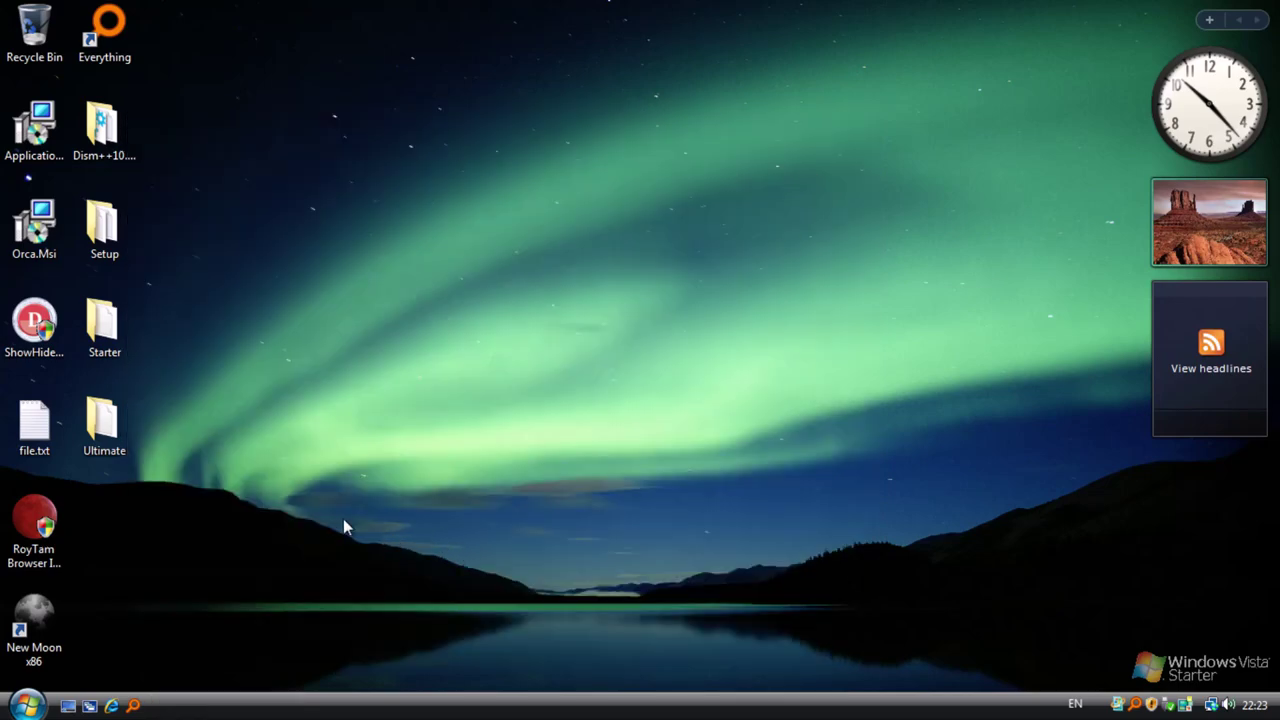
Step: Check the contents of the Starter and Ultimate folders on the desktop, and show the bare desktop
double_click(105, 328)
double_click(104, 425)
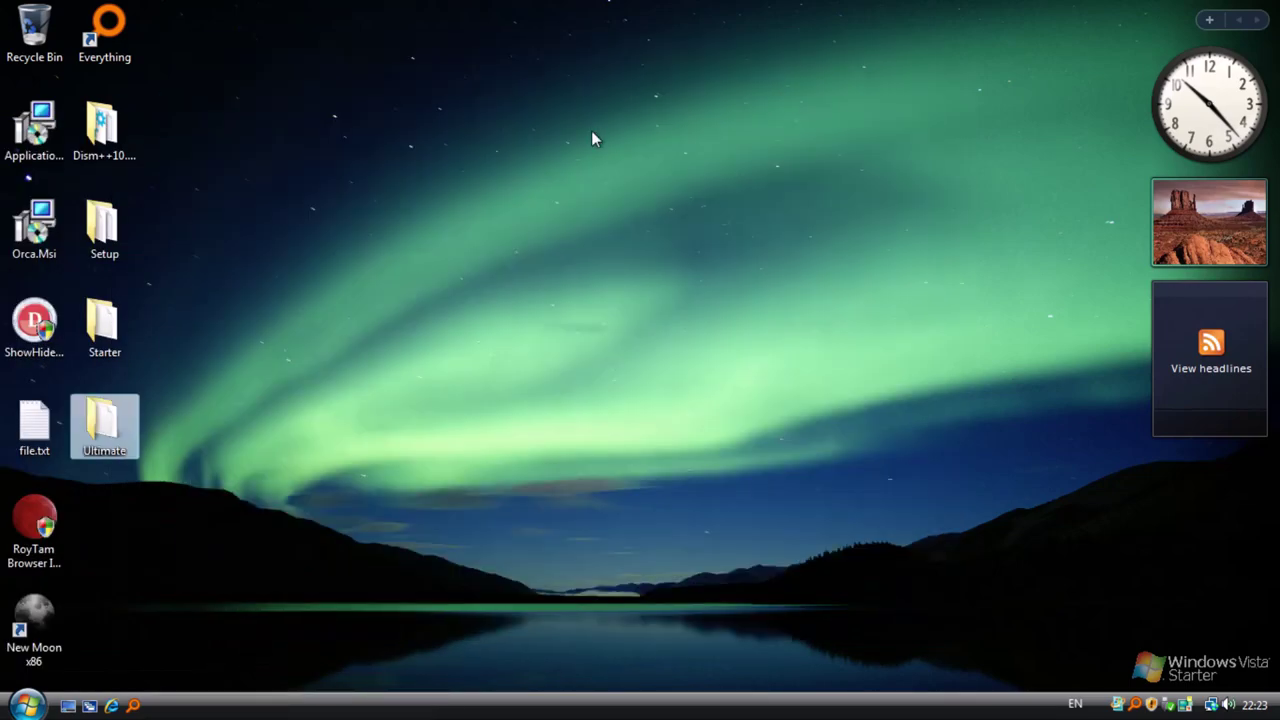
left_click(591, 138)
left_click(67, 705)
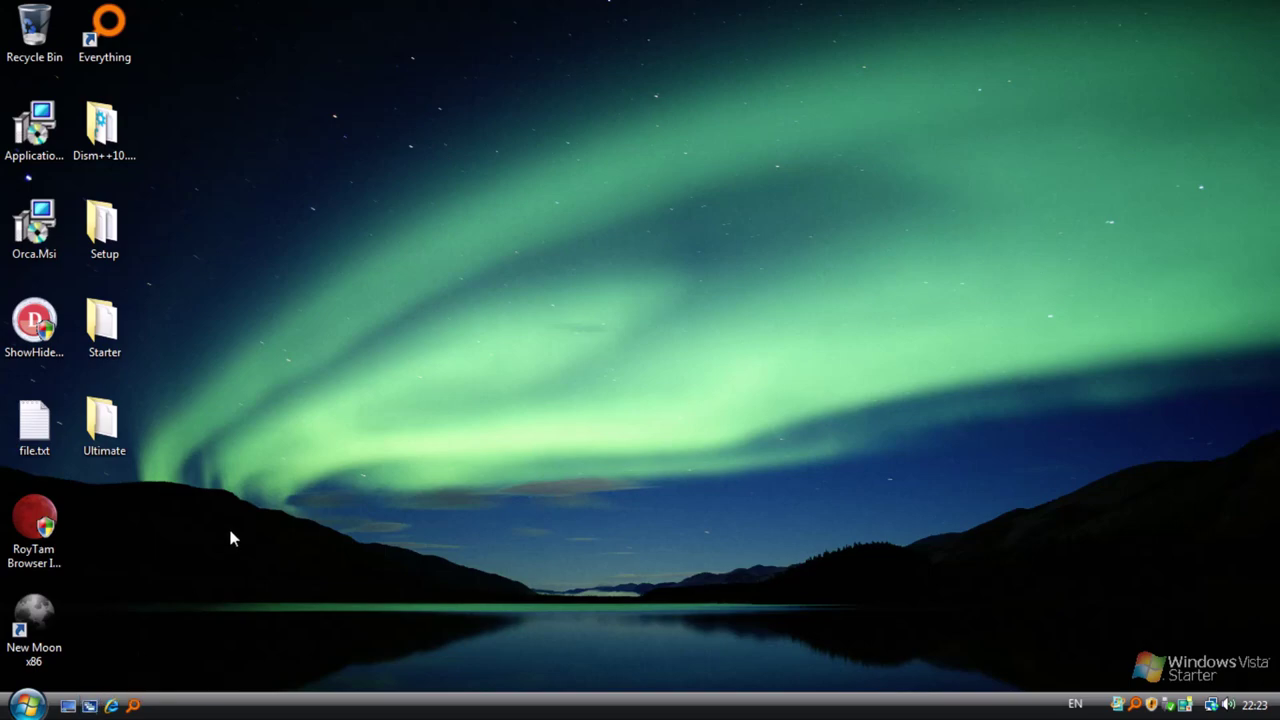
Step: Launch Windows Media Player to check its initial settings screen, and close it without choosing an option
left_click(25, 705)
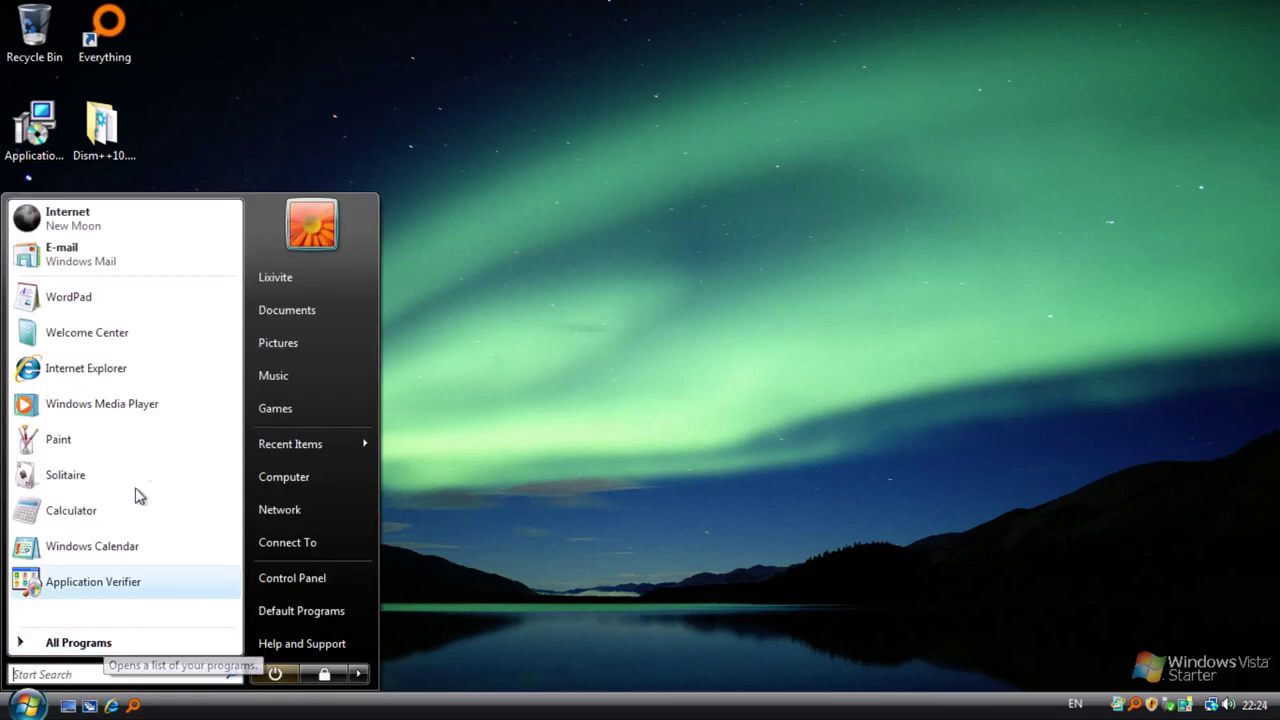
left_click(150, 404)
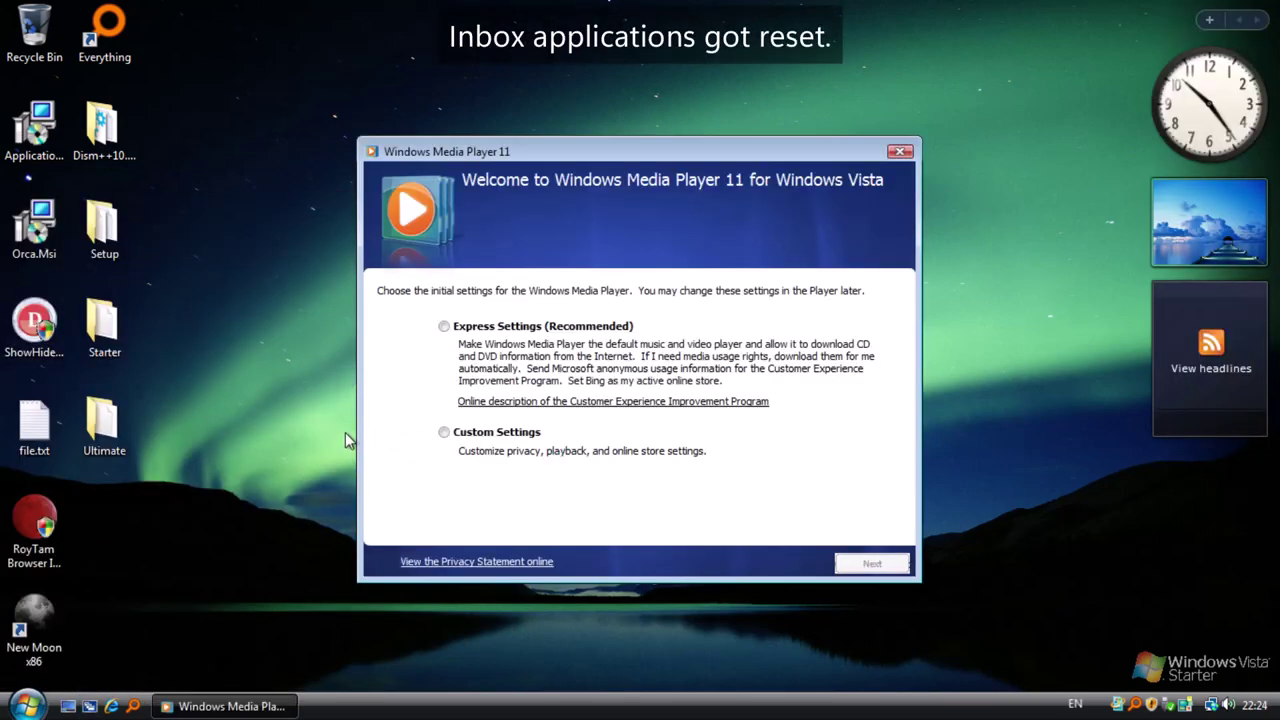
left_click(30, 703)
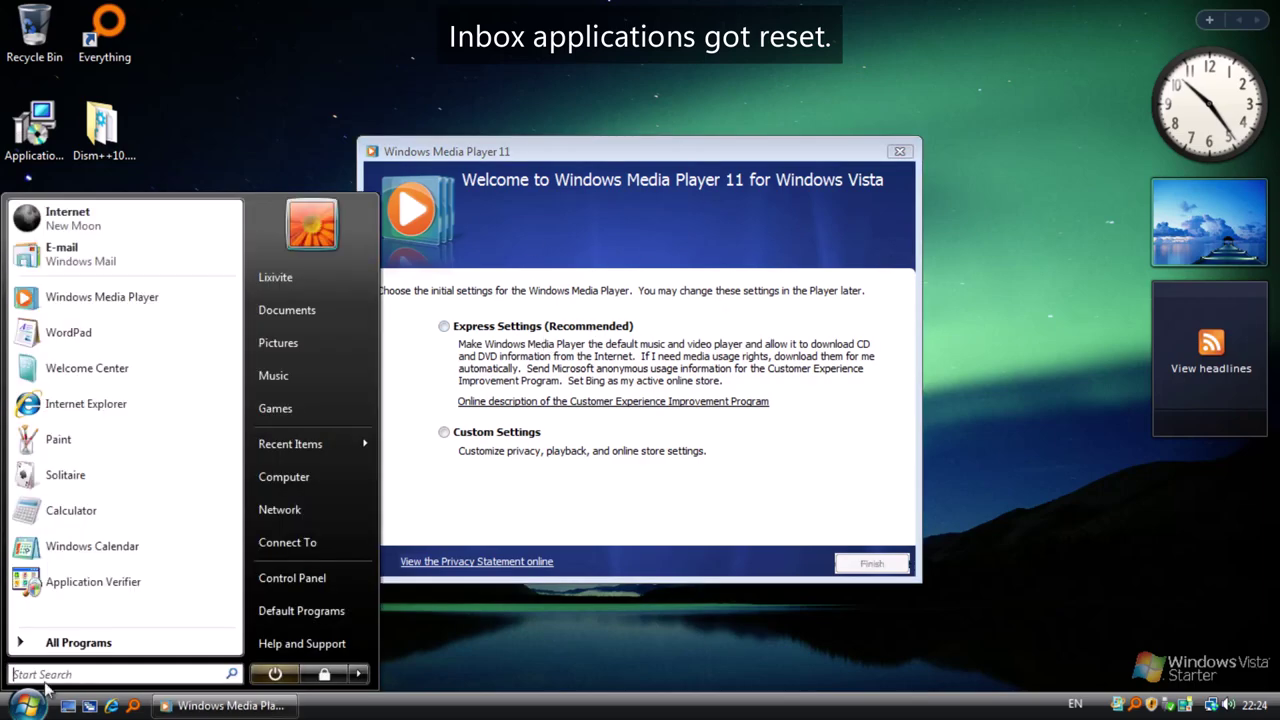
left_click(783, 234)
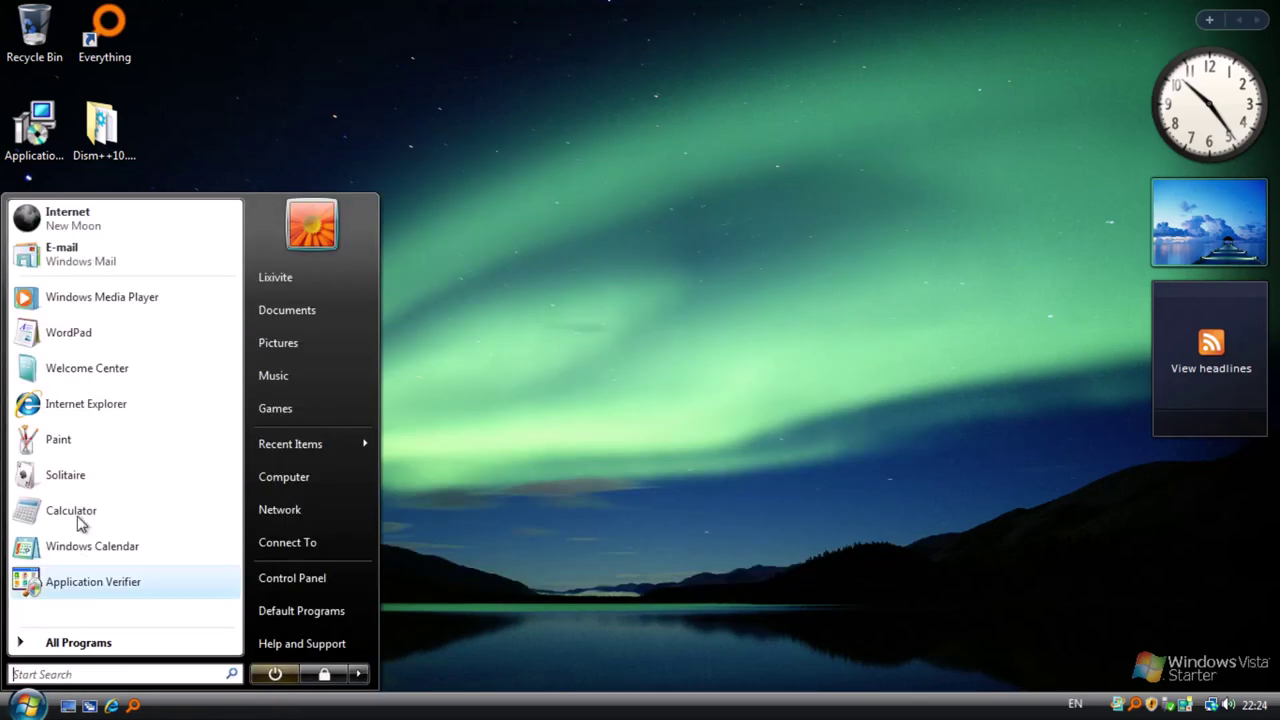
Step: Open Windows Photo Gallery, play movie_0001.wmv and go back to the gallery
left_click(114, 641)
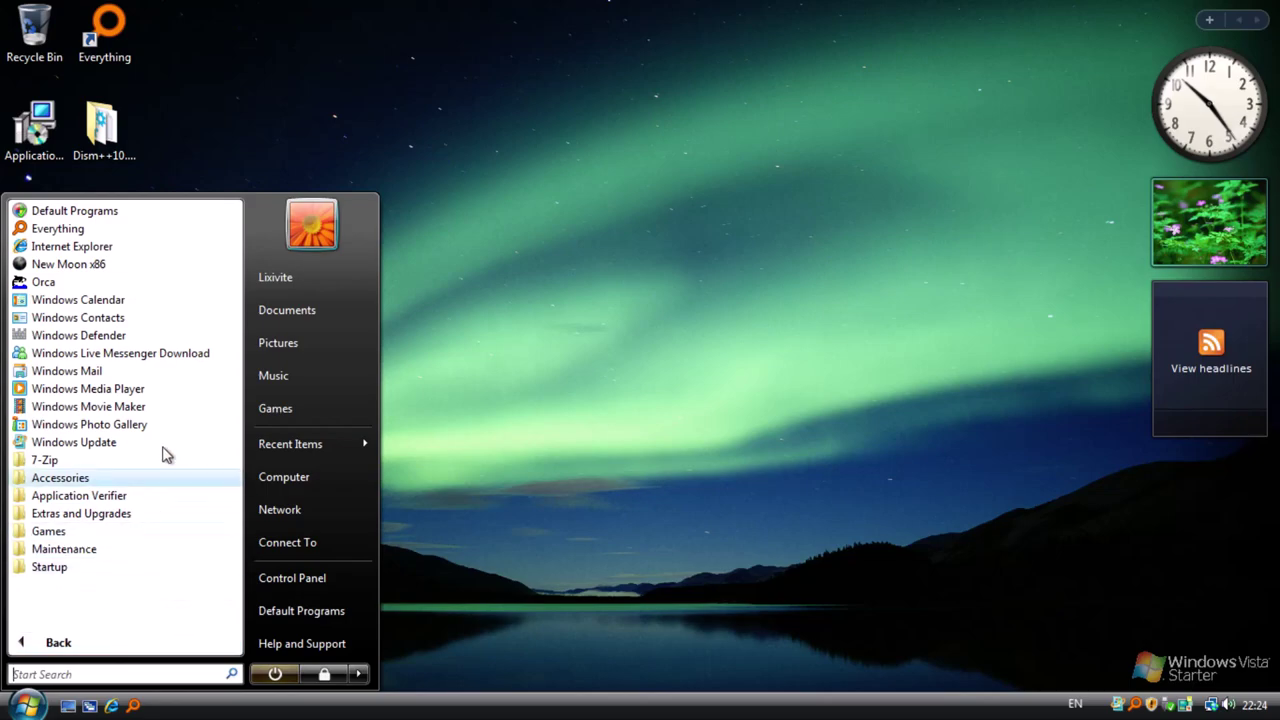
left_click(170, 430)
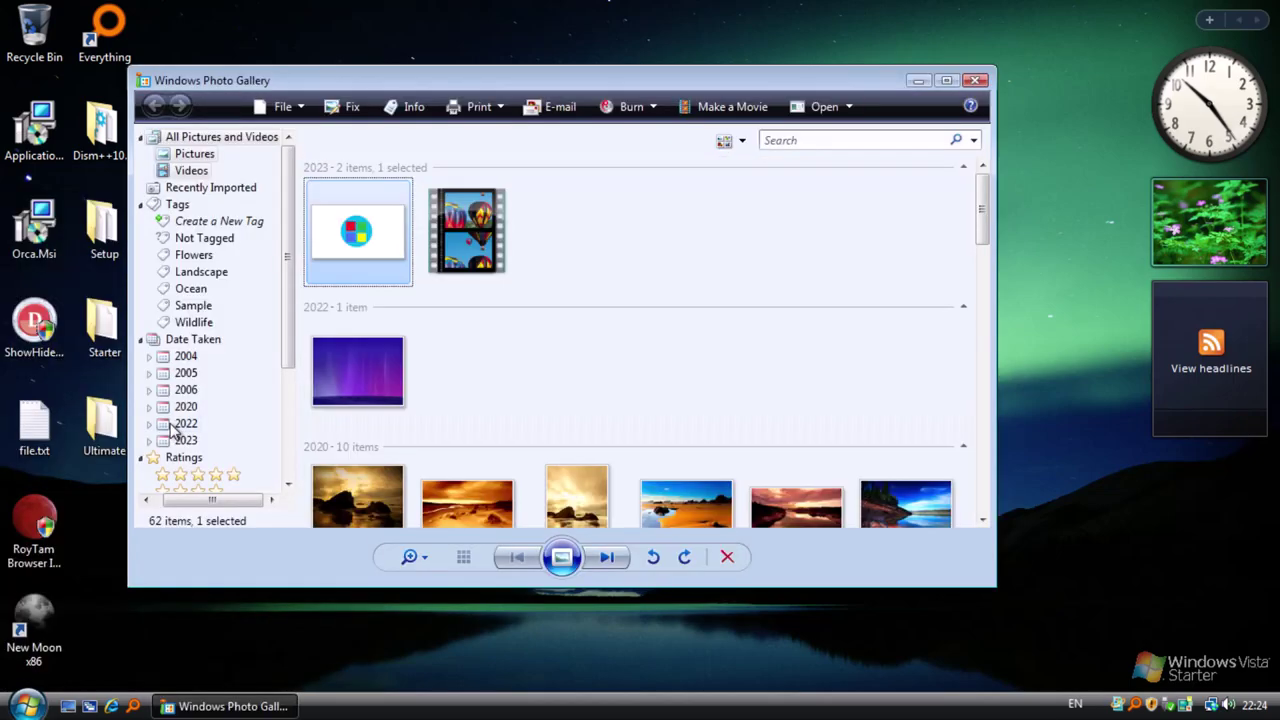
left_click(466, 230)
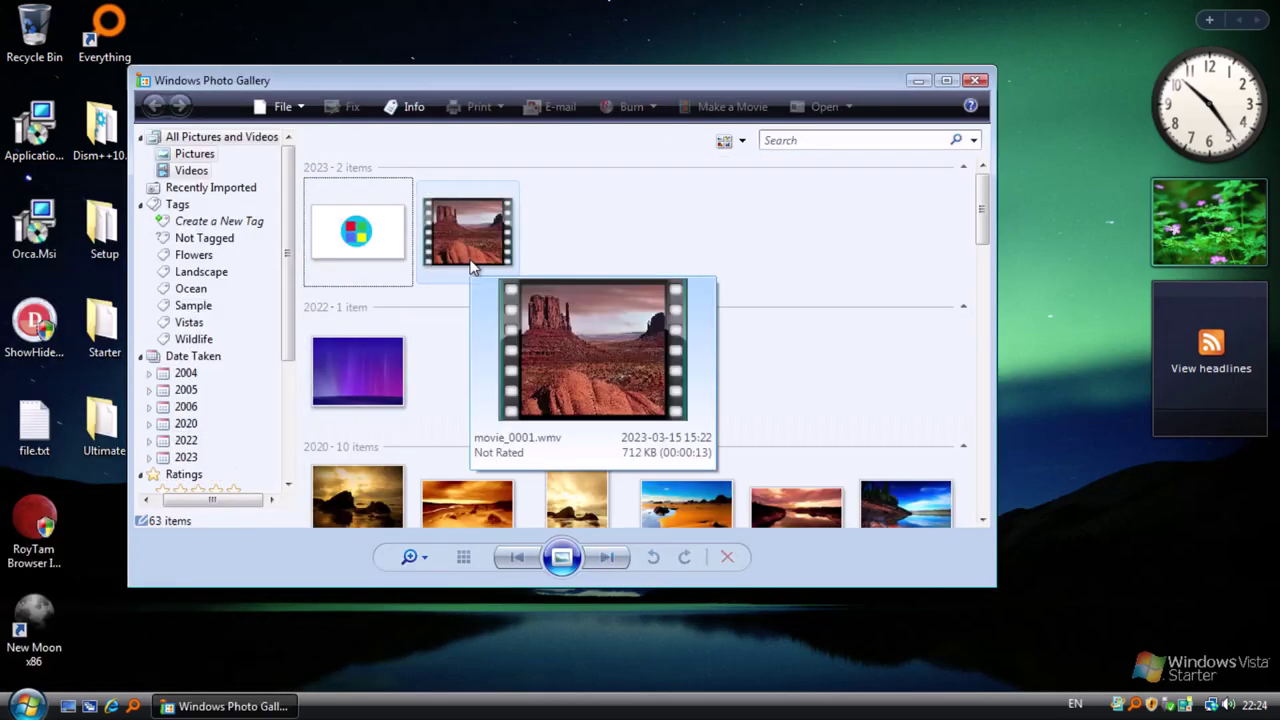
double_click(466, 240)
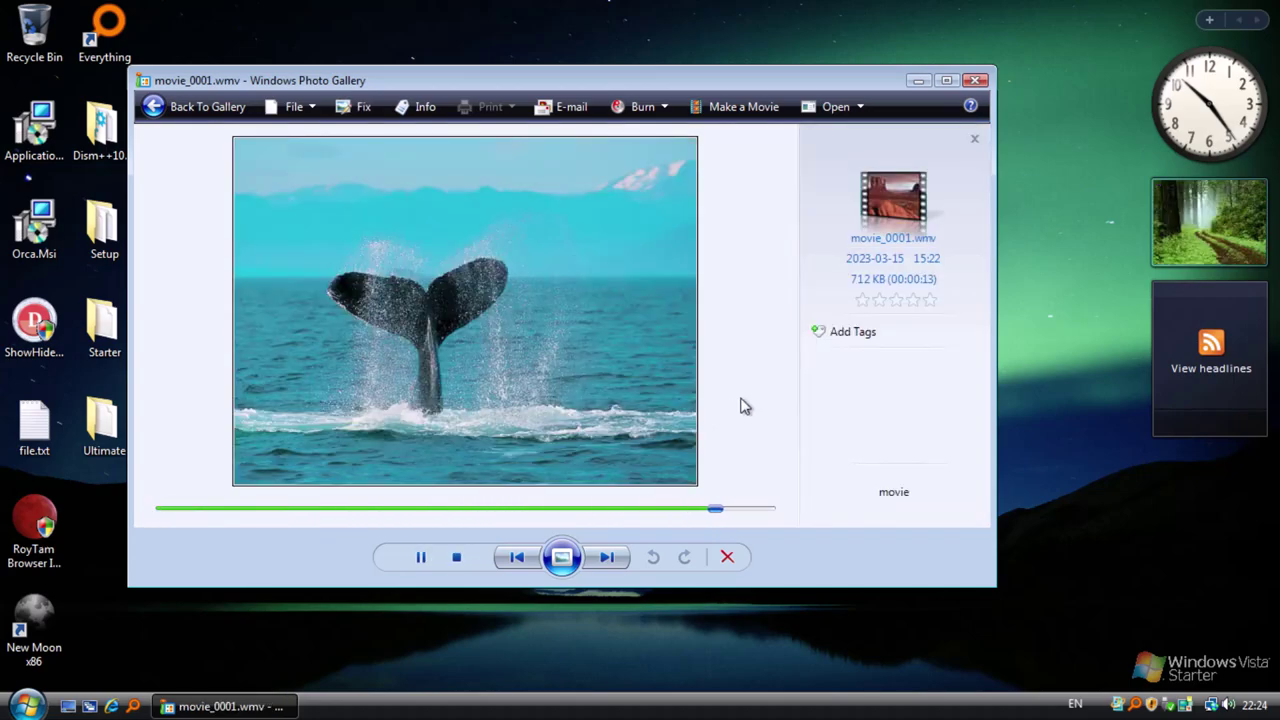
left_click(165, 120)
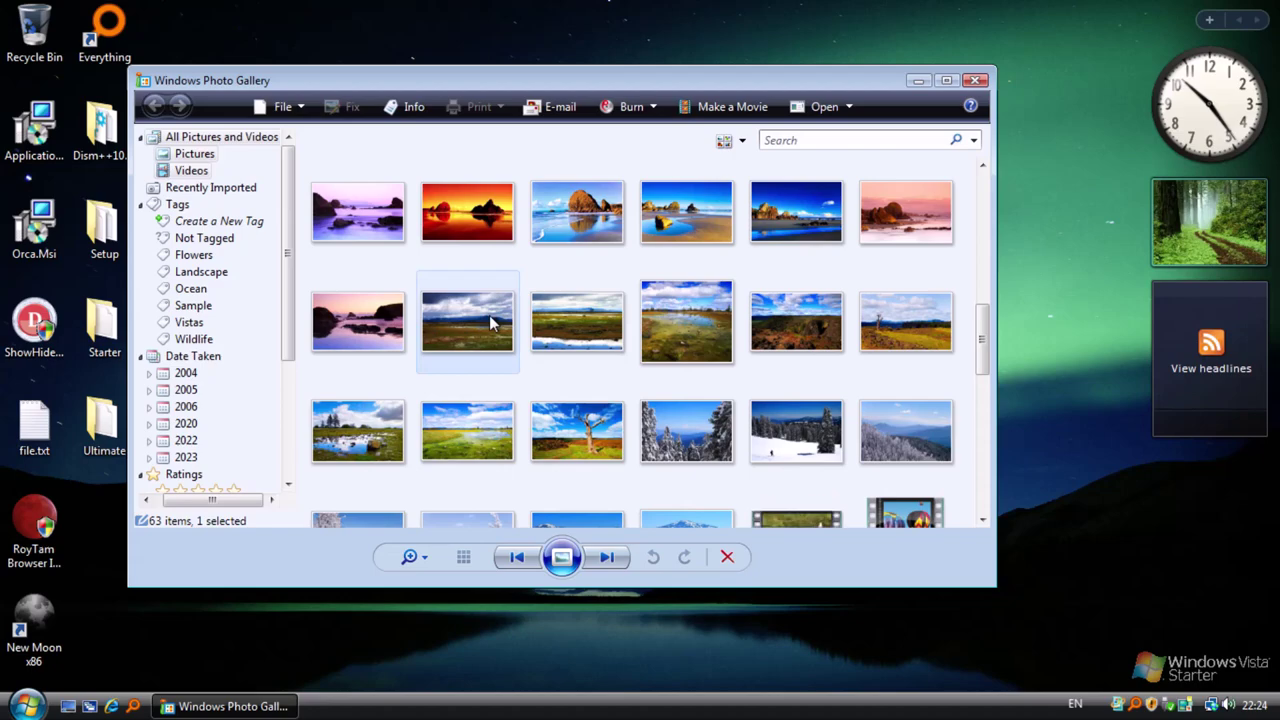
Step: Browse the gallery's photos and videos by year, previewing thumbnails such as img23.jpg and draw.jpg
right_click(491, 322)
left_click(505, 170)
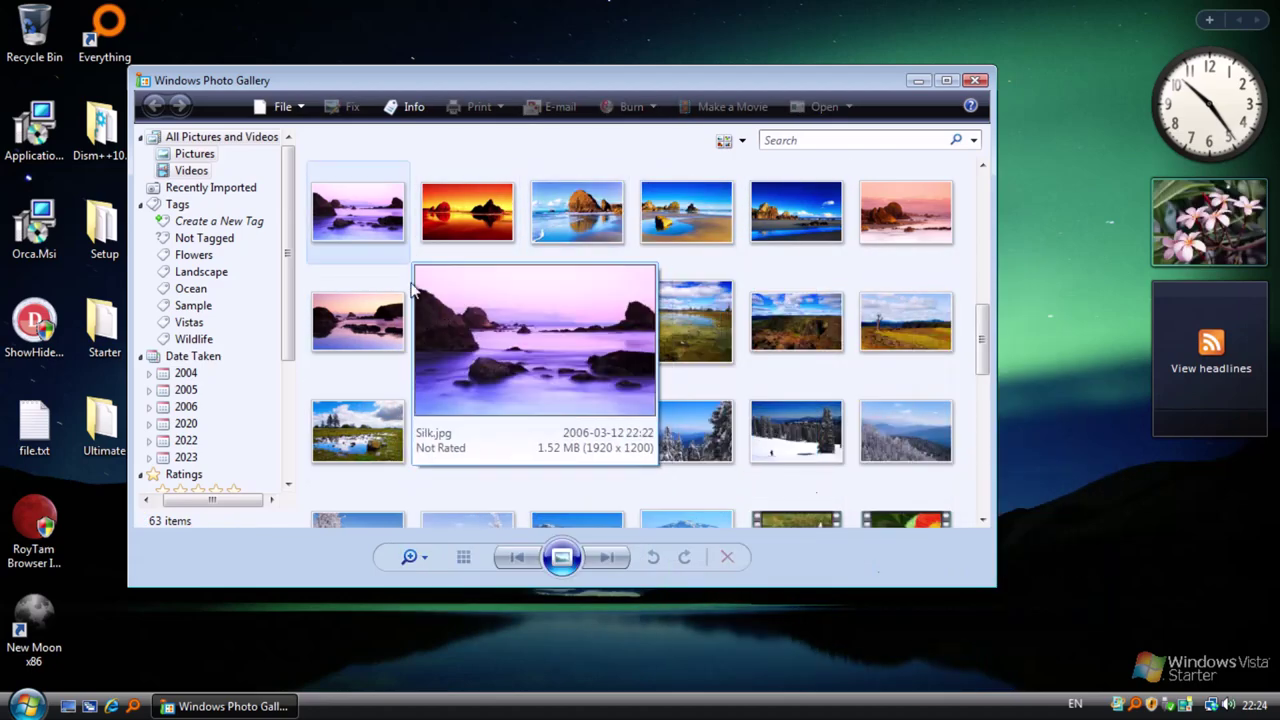
scroll(440, 330, "down", 3)
mouse_move(456, 454)
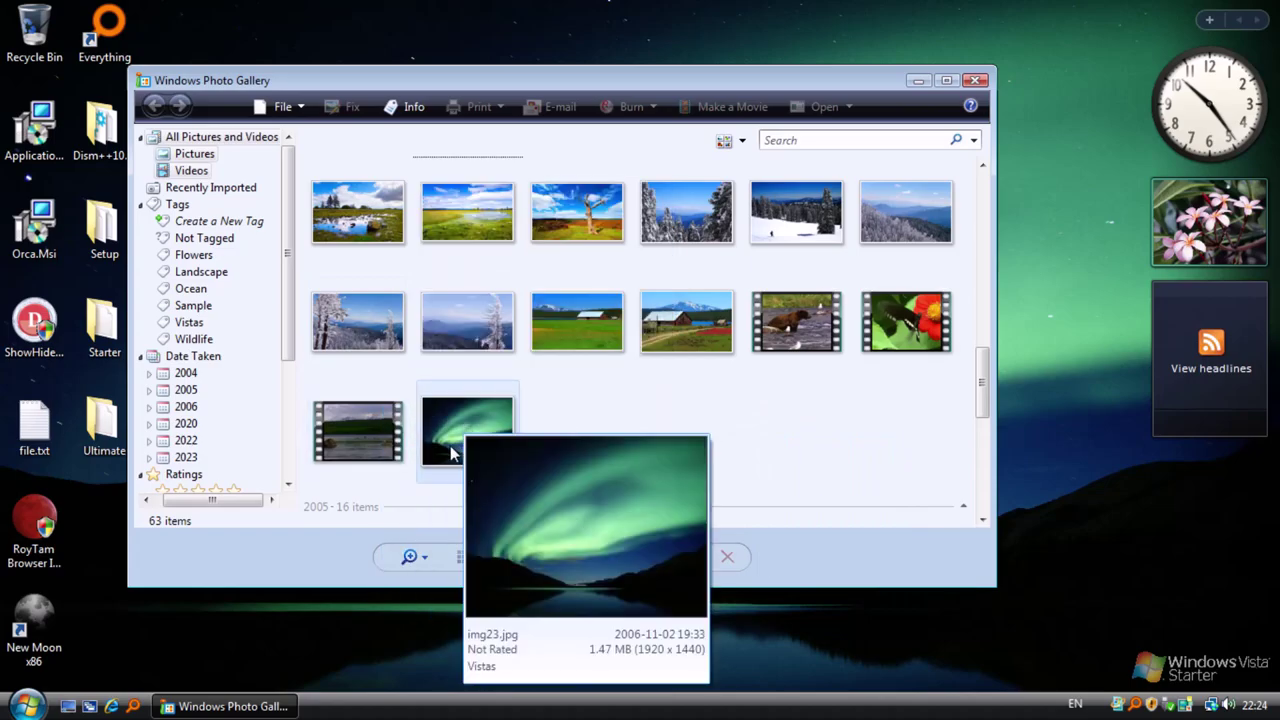
scroll(552, 317, "down", 3)
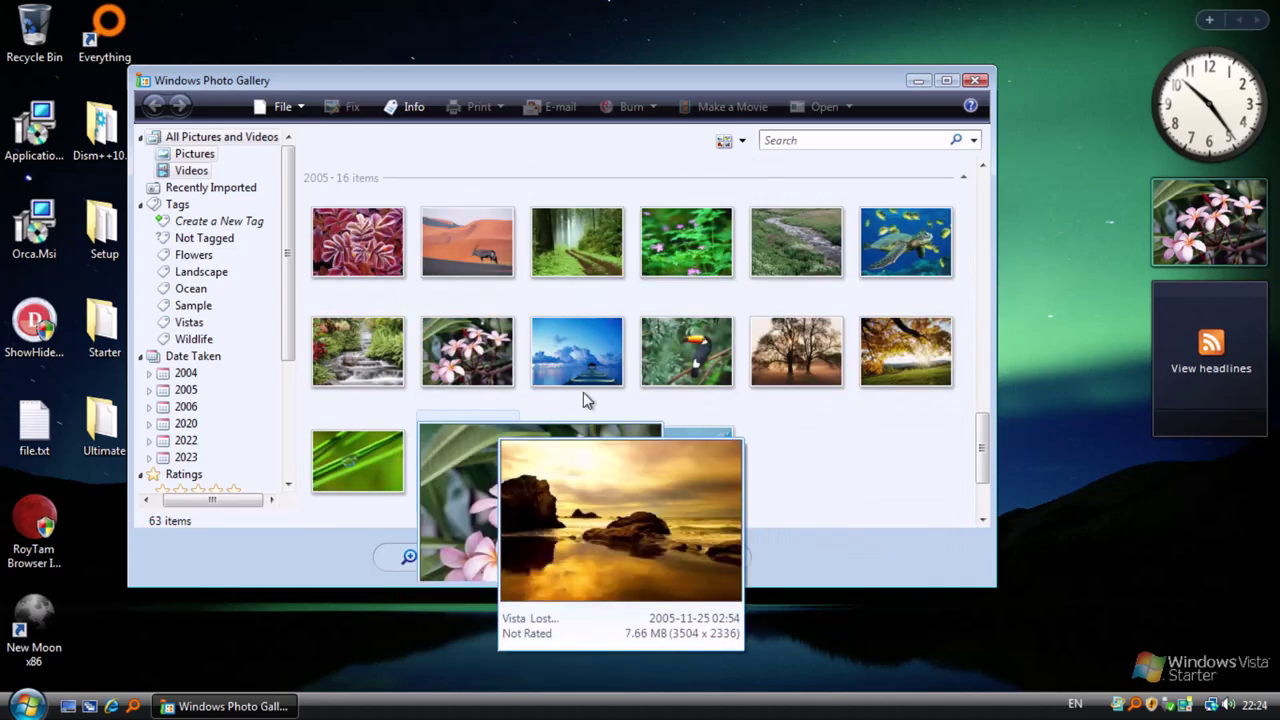
scroll(462, 302, "down", 6)
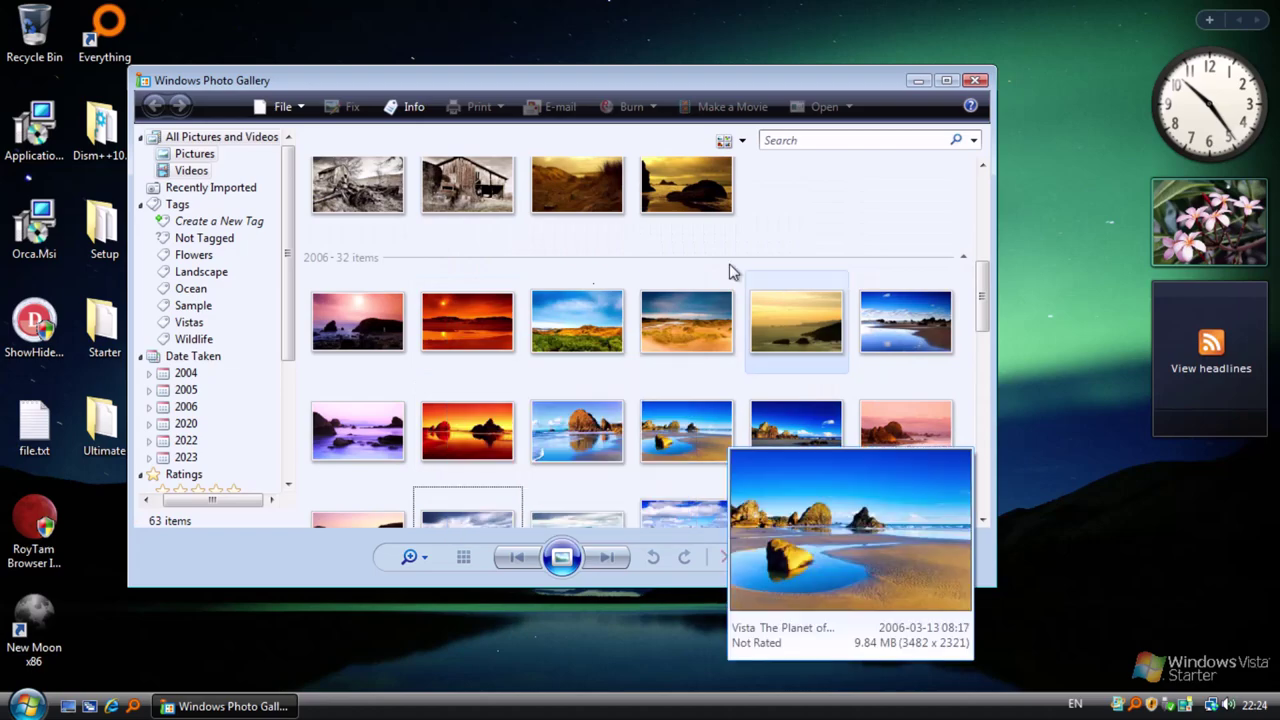
scroll(420, 300, "up", 10)
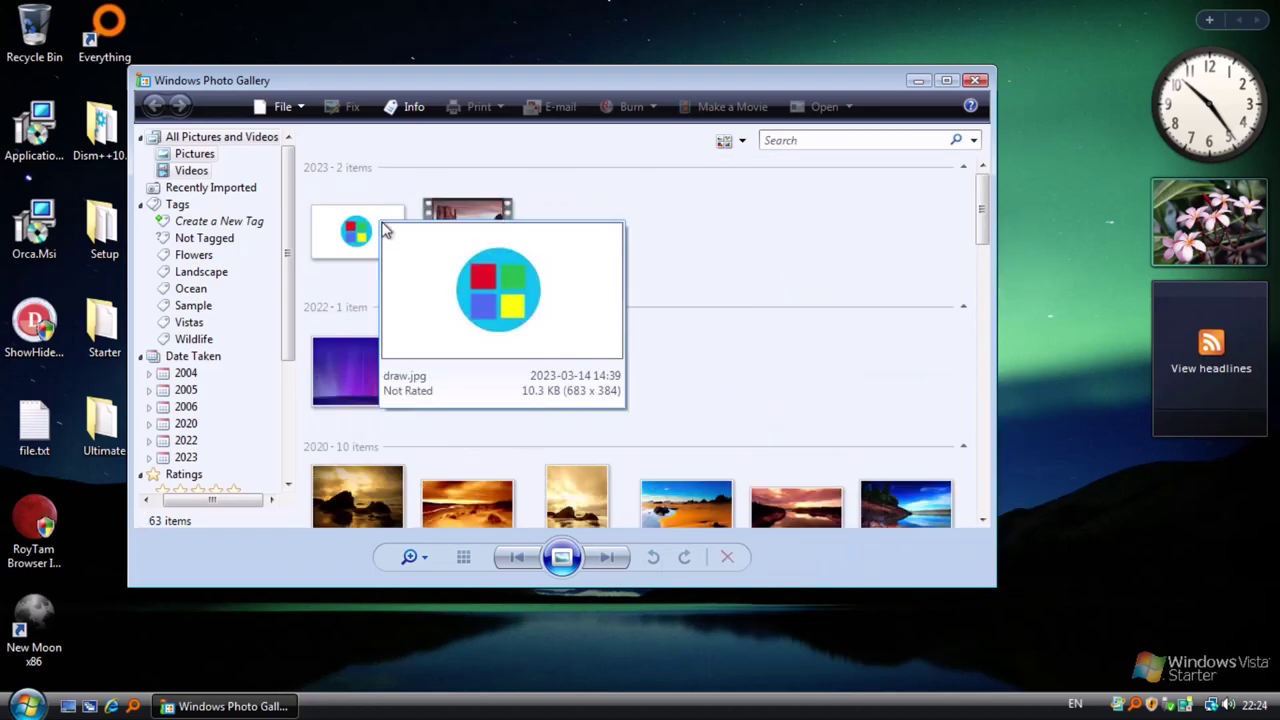
scroll(595, 289, "down", 1)
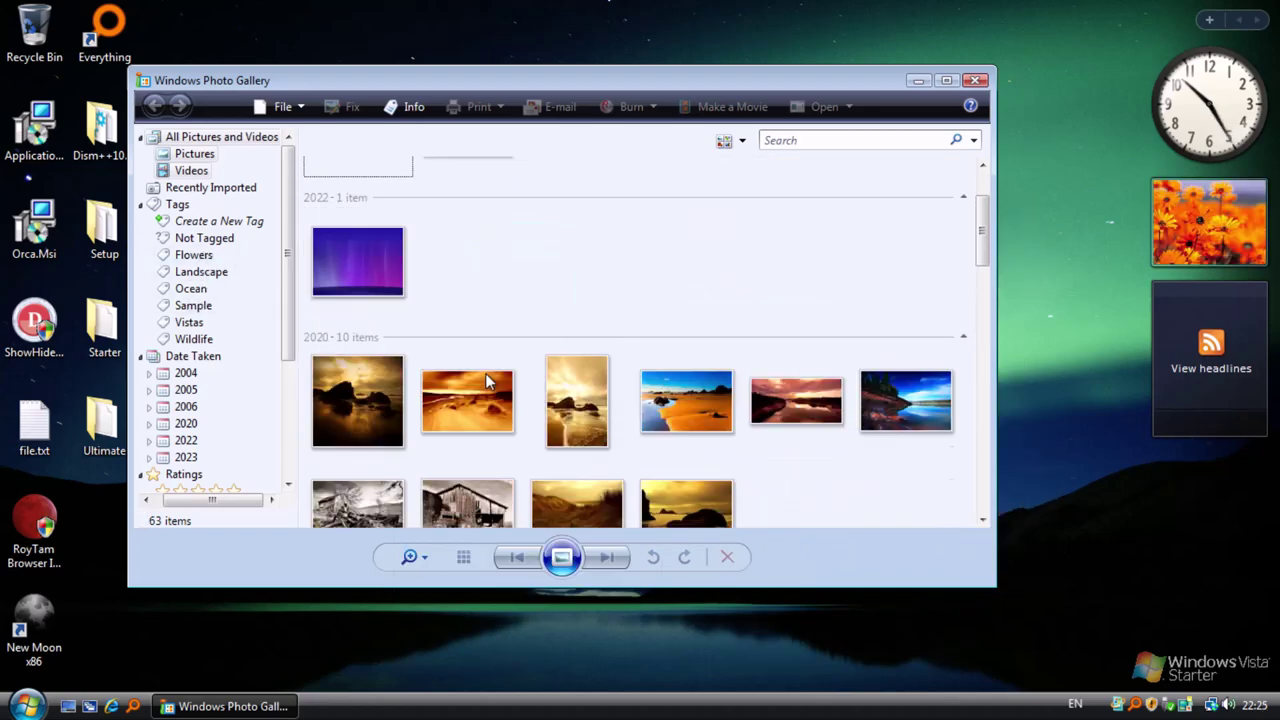
Step: View the photos in the 2020 group one after another starting from the first, and close Windows Photo Gallery
double_click(366, 394)
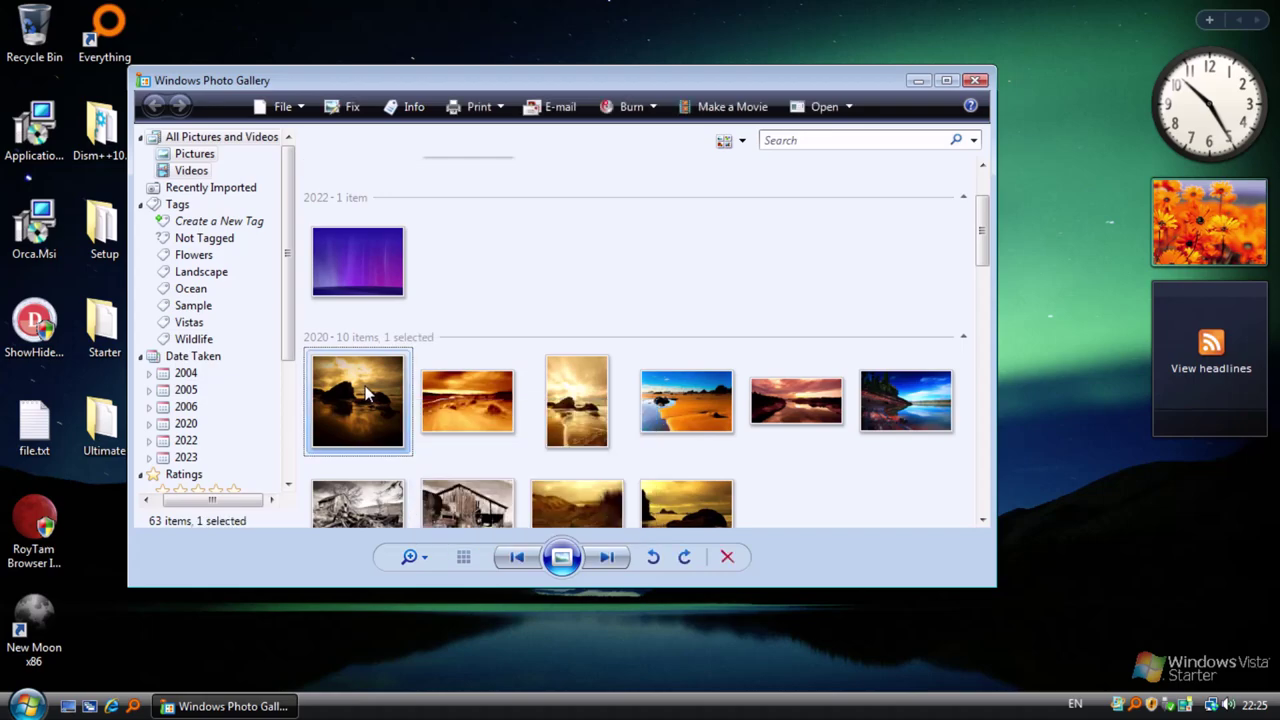
left_click(607, 557)
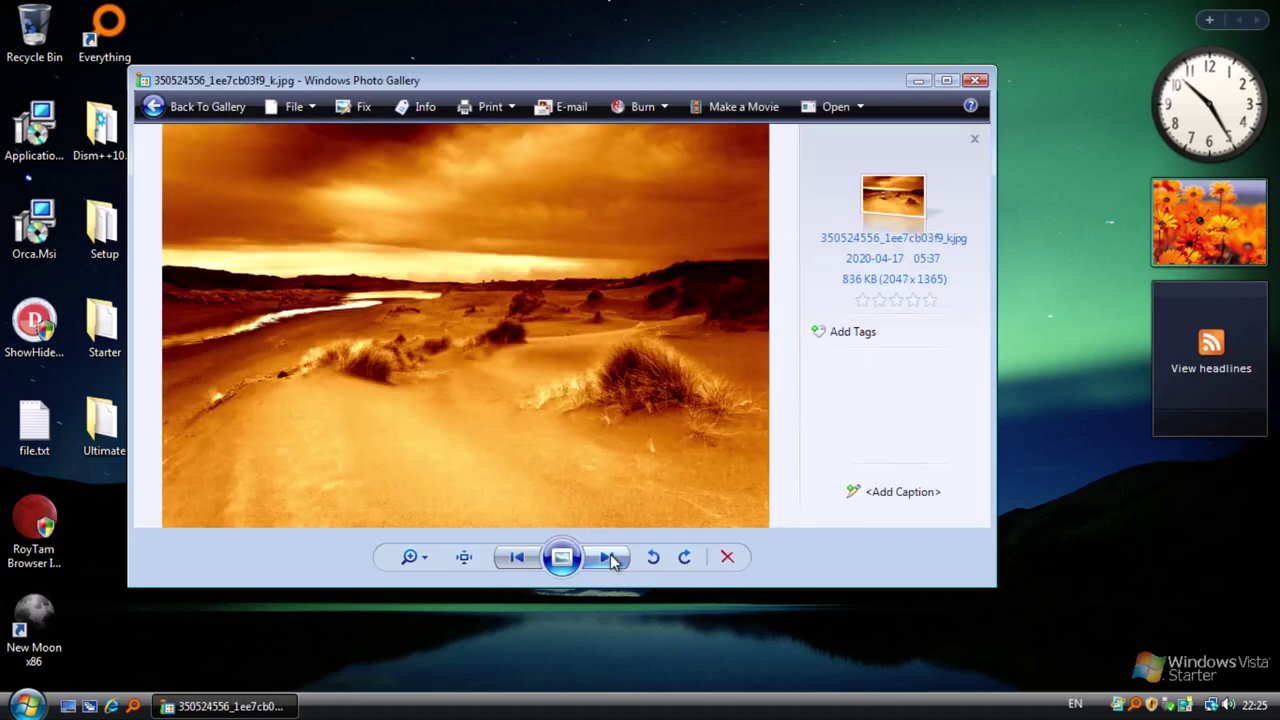
left_click(610, 558)
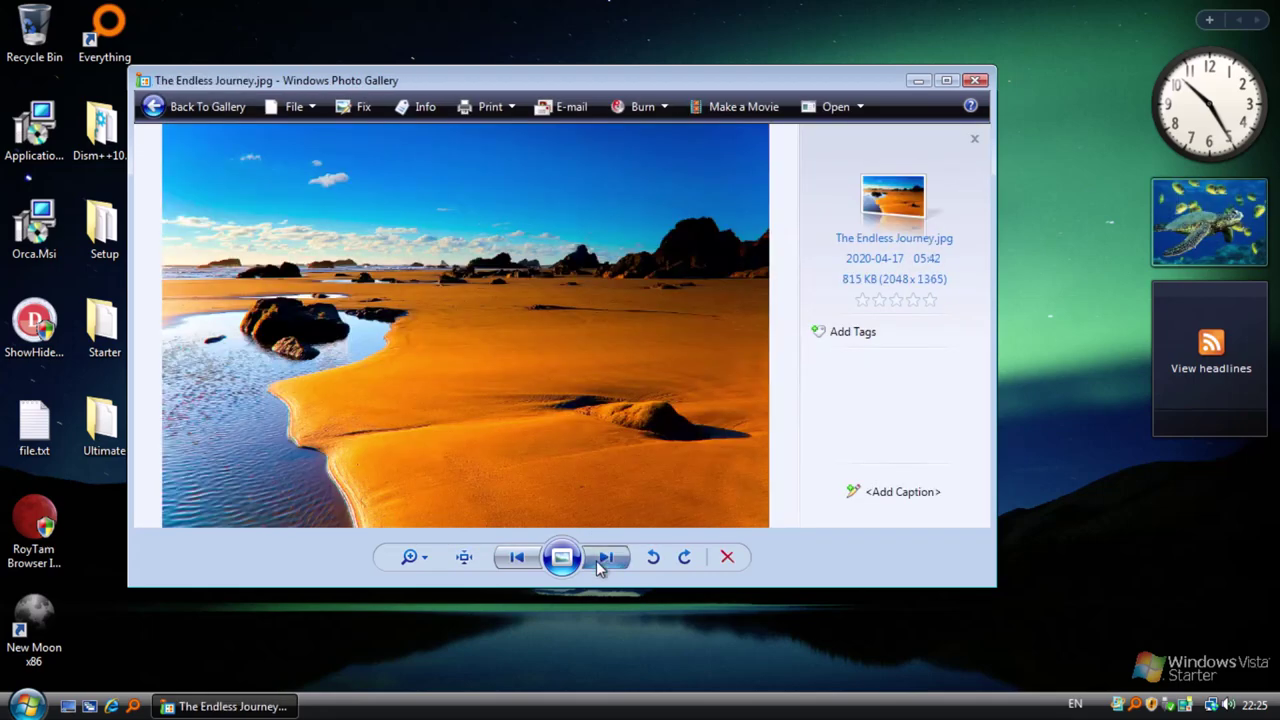
left_click(600, 563)
left_click(600, 563)
left_click(602, 565)
left_click(605, 568)
key("alt+F4")
Step: Open Paint, open draw.jpg from the Pictures folder in Windows Photo Gallery, and switch back to the folder window
key("super")
left_click(114, 441)
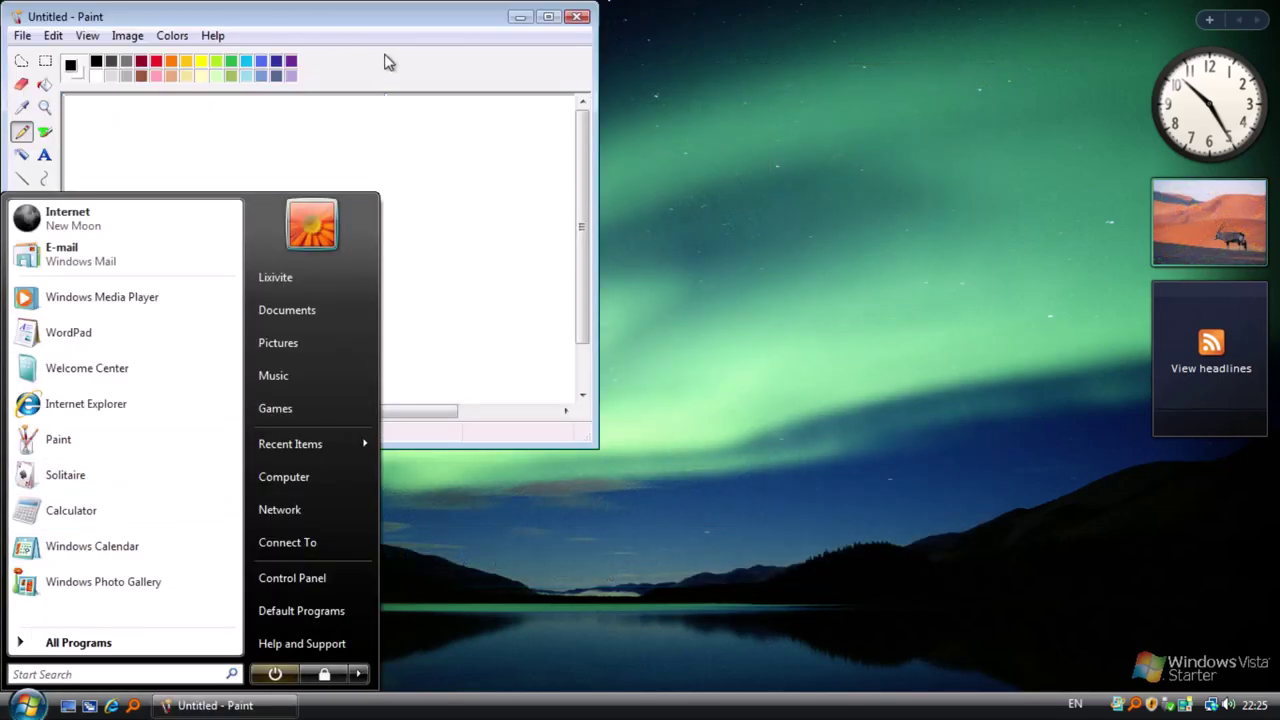
left_click(290, 343)
double_click(626, 278)
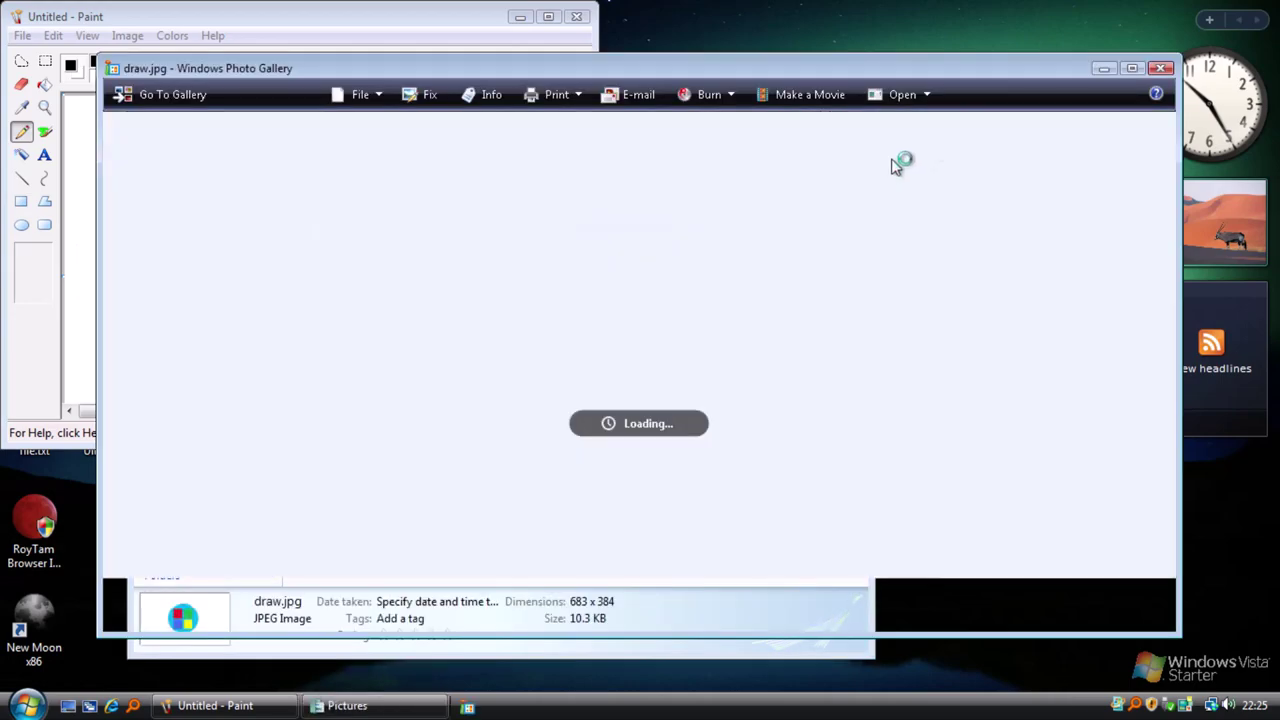
key("alt+Tab")
Step: Start Calculator and WordPad alongside the Paint window
key("super")
left_click(86, 509)
key("super")
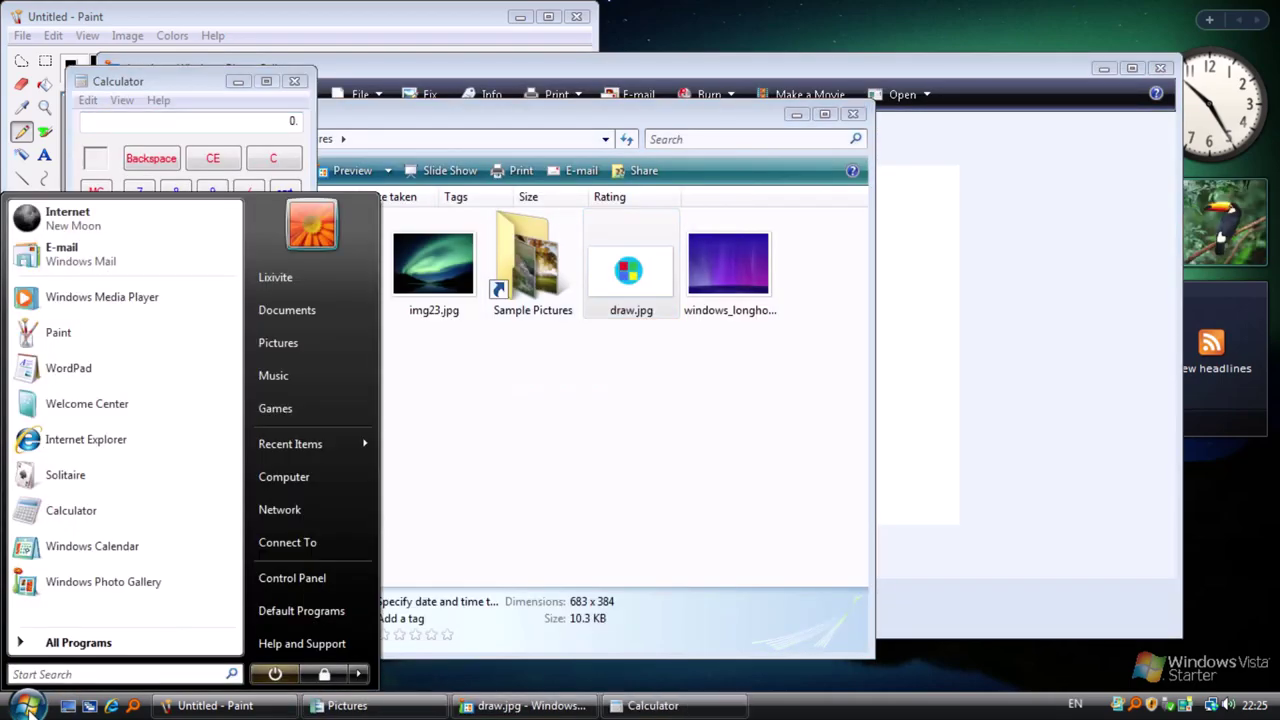
left_click(100, 370)
key("super")
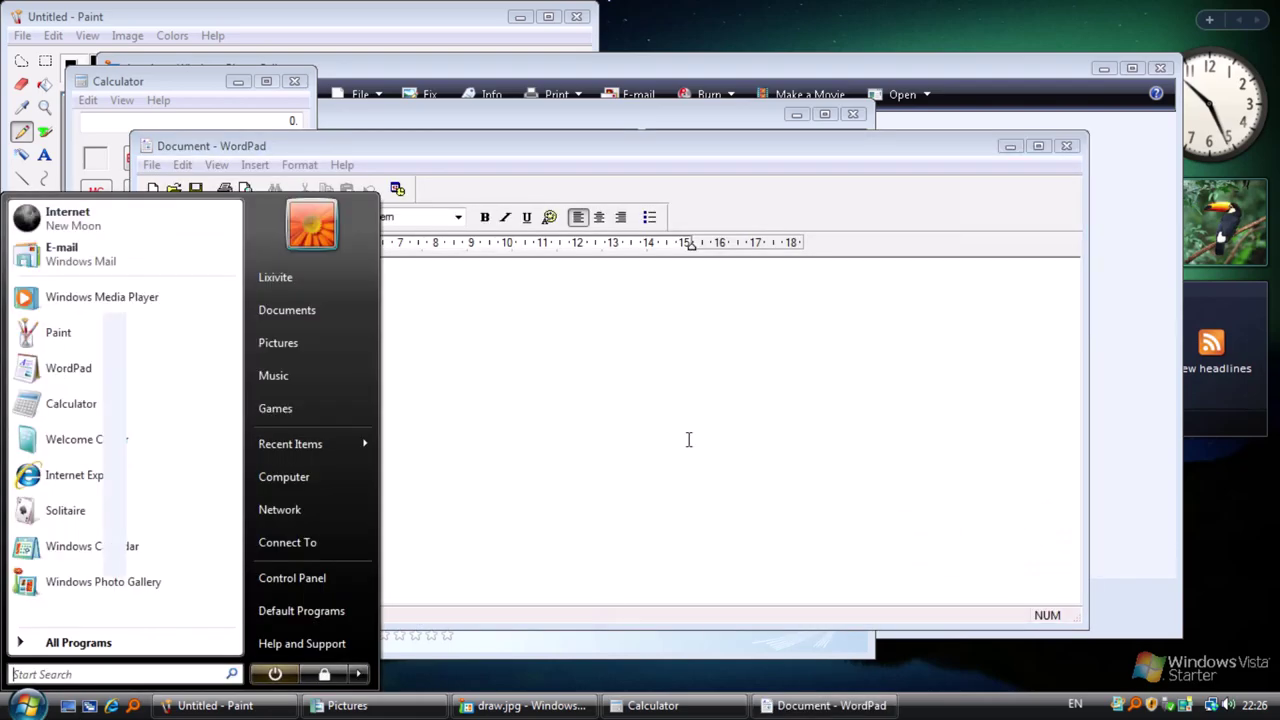
key("Escape")
Step: Close the Pictures folder and the draw.jpg viewer, and move Calculator over the empty WordPad page
key("alt+Tab")
key("alt+F4")
key("alt+Tab")
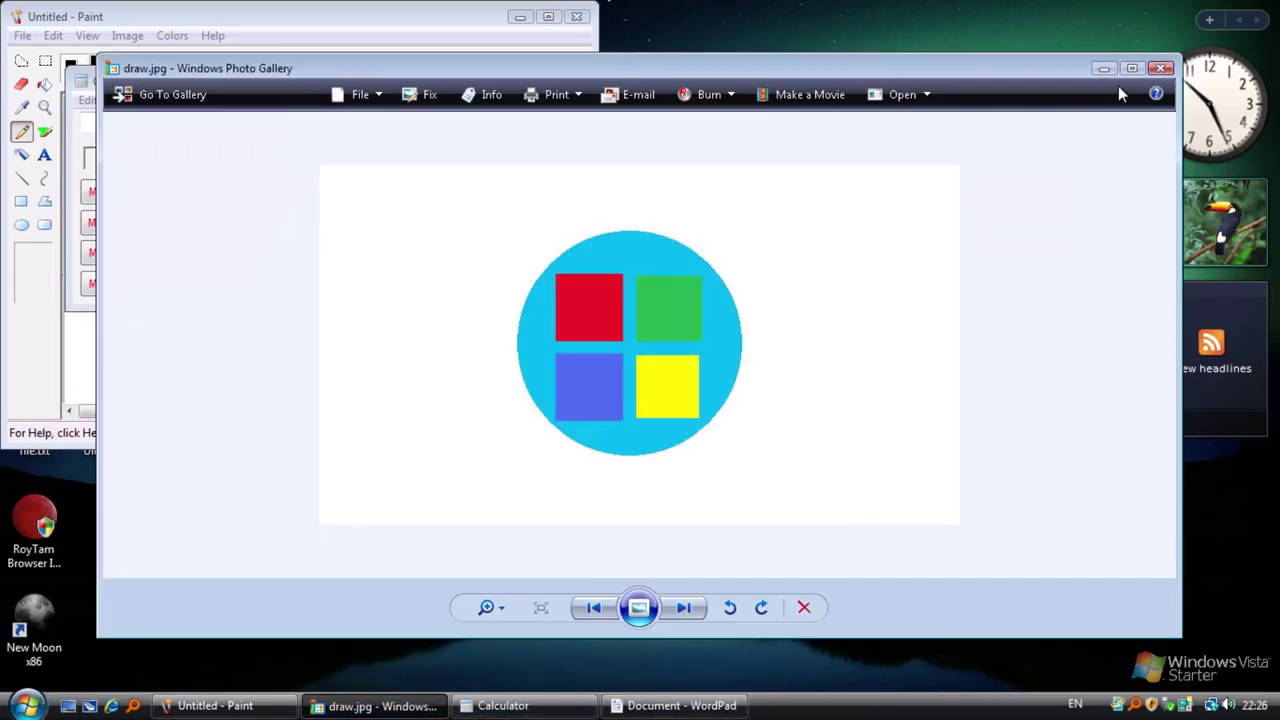
left_click(1160, 68)
left_click_drag(171, 90, 815, 302)
Step: Try to start Internet Explorer as a fourth program and open the help on running multiple programs at the same time
key("super")
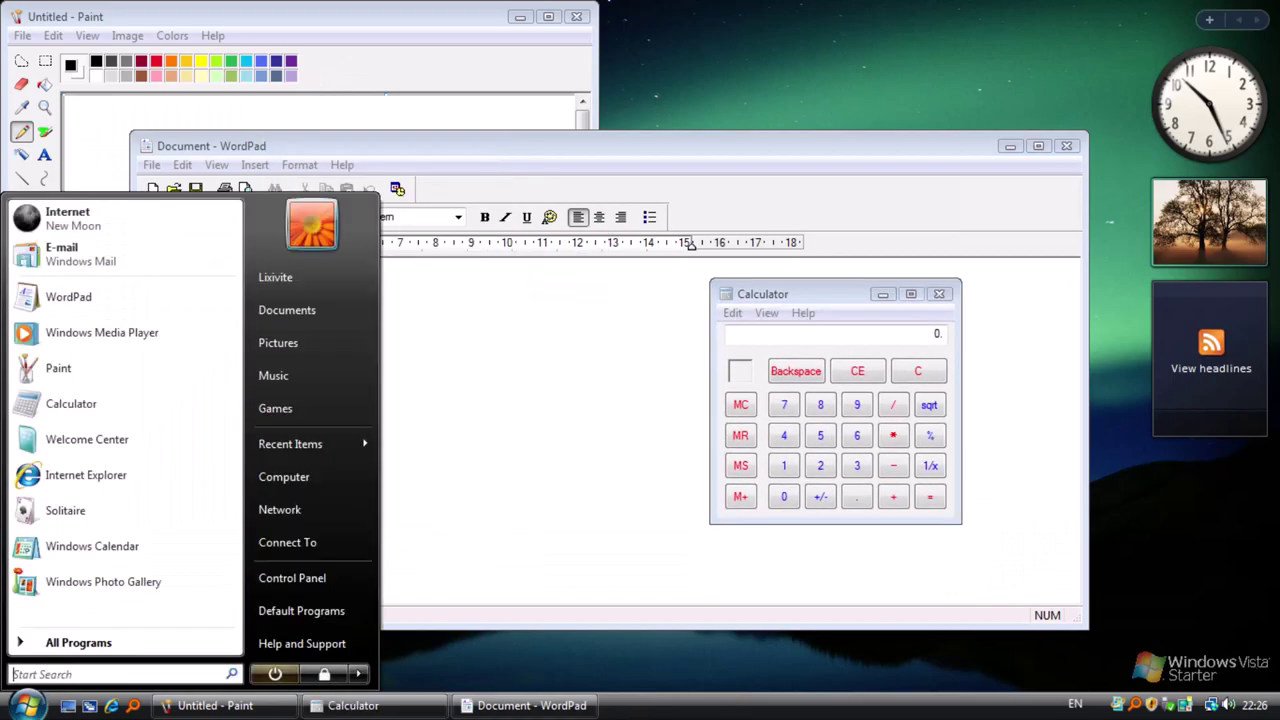
left_click(118, 484)
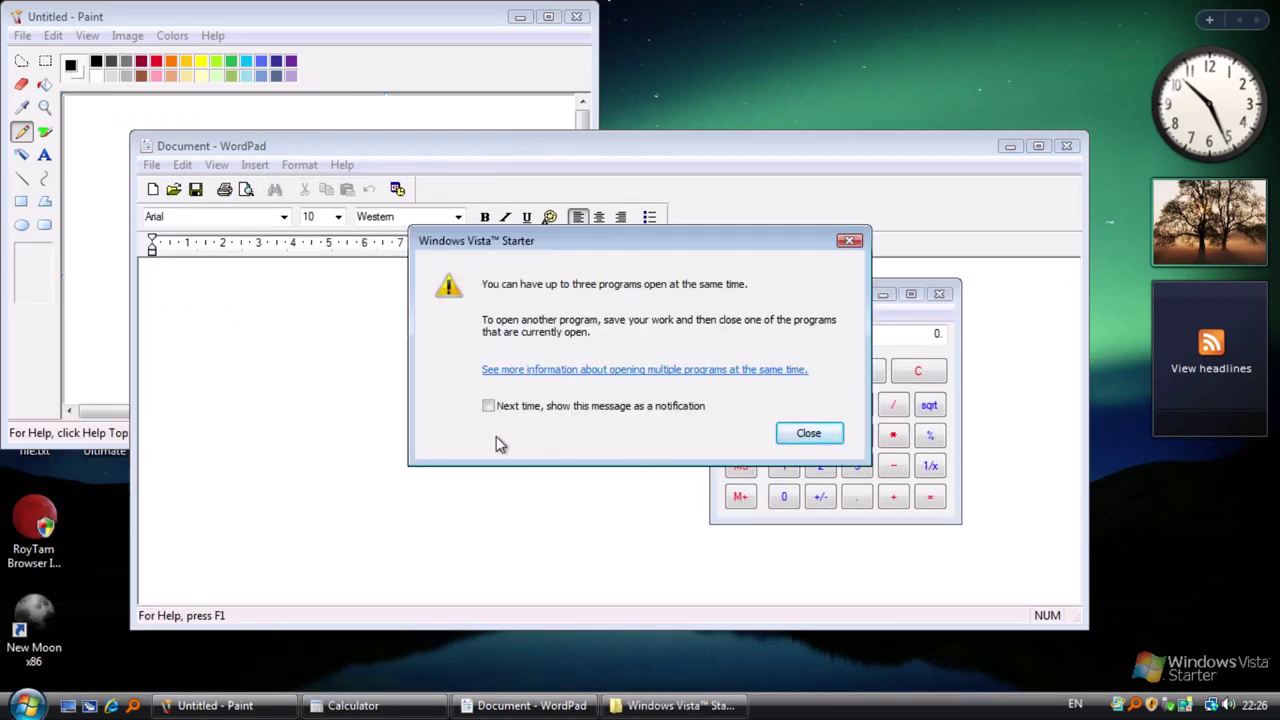
left_click(630, 370)
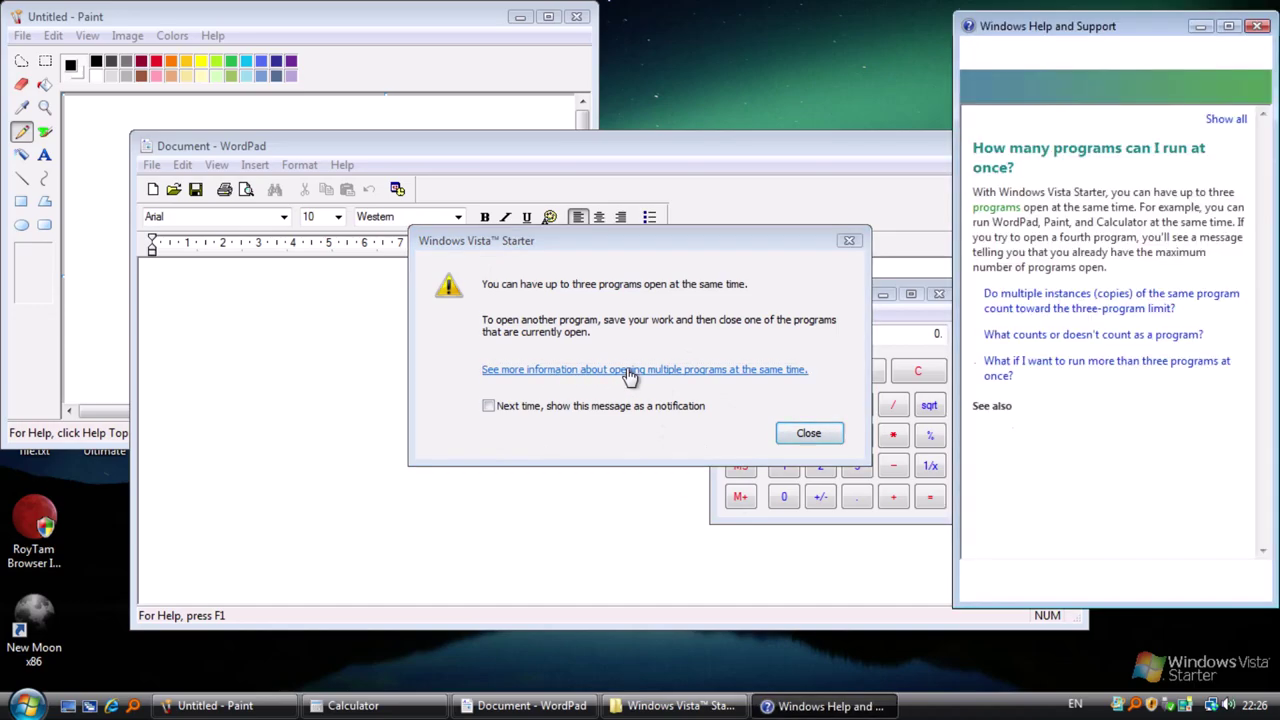
Step: Expand every section of the help topic on how many programs can run at once, read it, and close help and the open programs
left_click(1225, 118)
left_click(1016, 212)
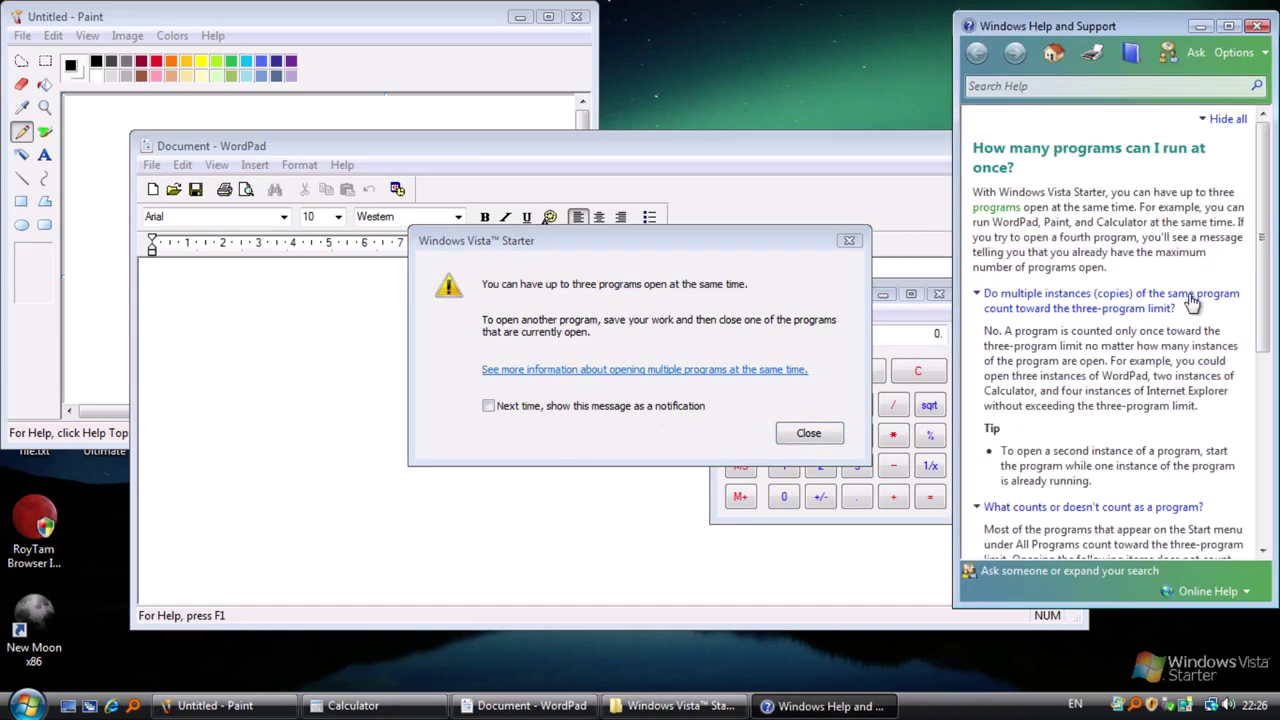
scroll(1162, 330, "down", 3)
scroll(1162, 330, "up", 3)
scroll(1162, 330, "down", 7)
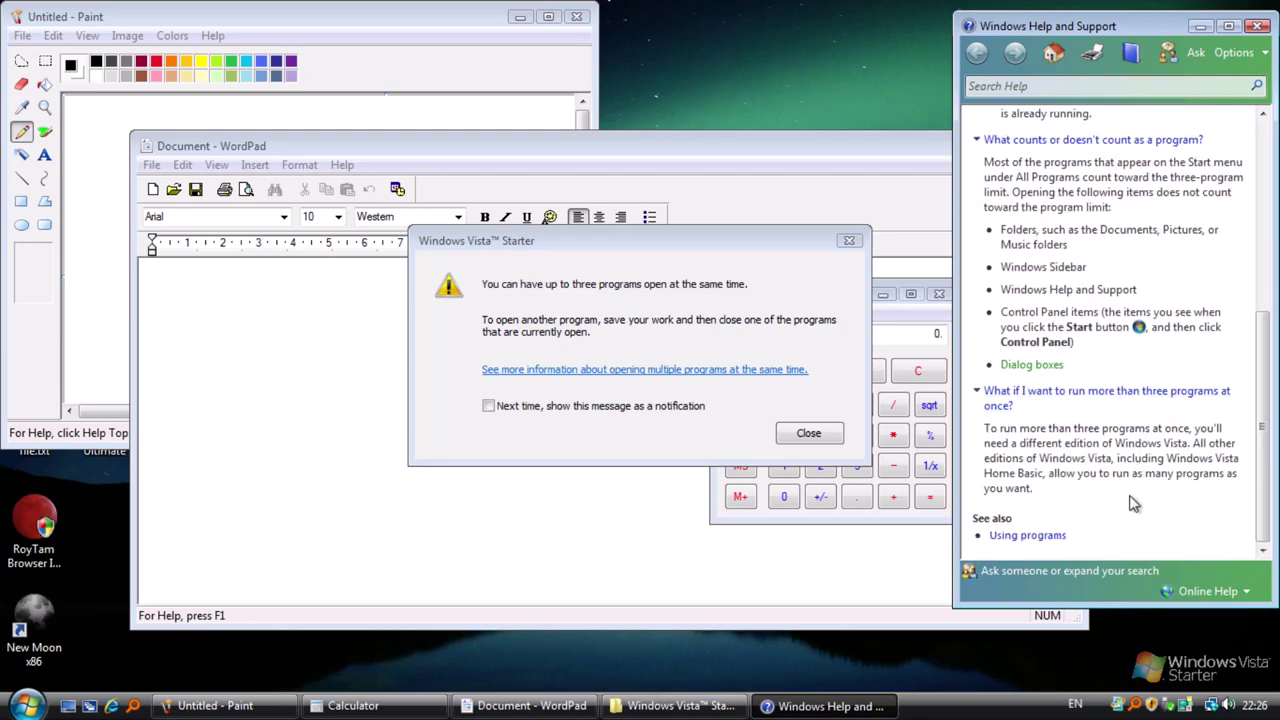
left_click(1256, 26)
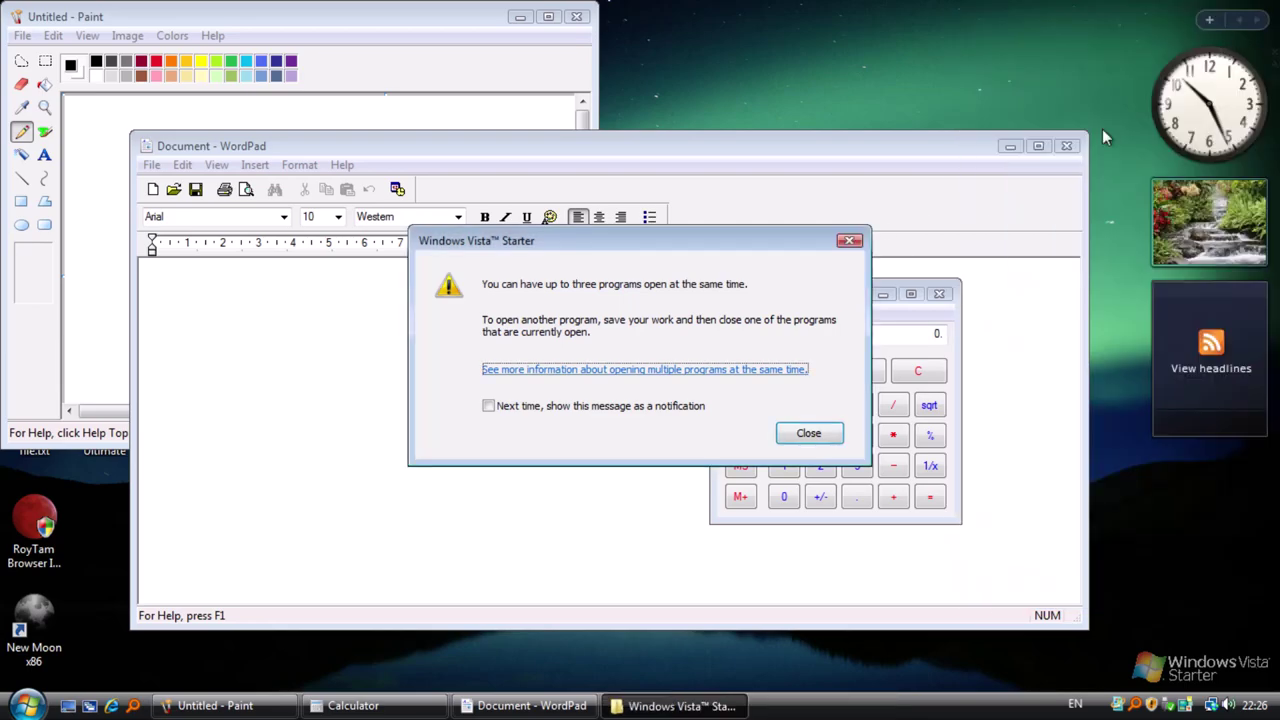
left_click(940, 293)
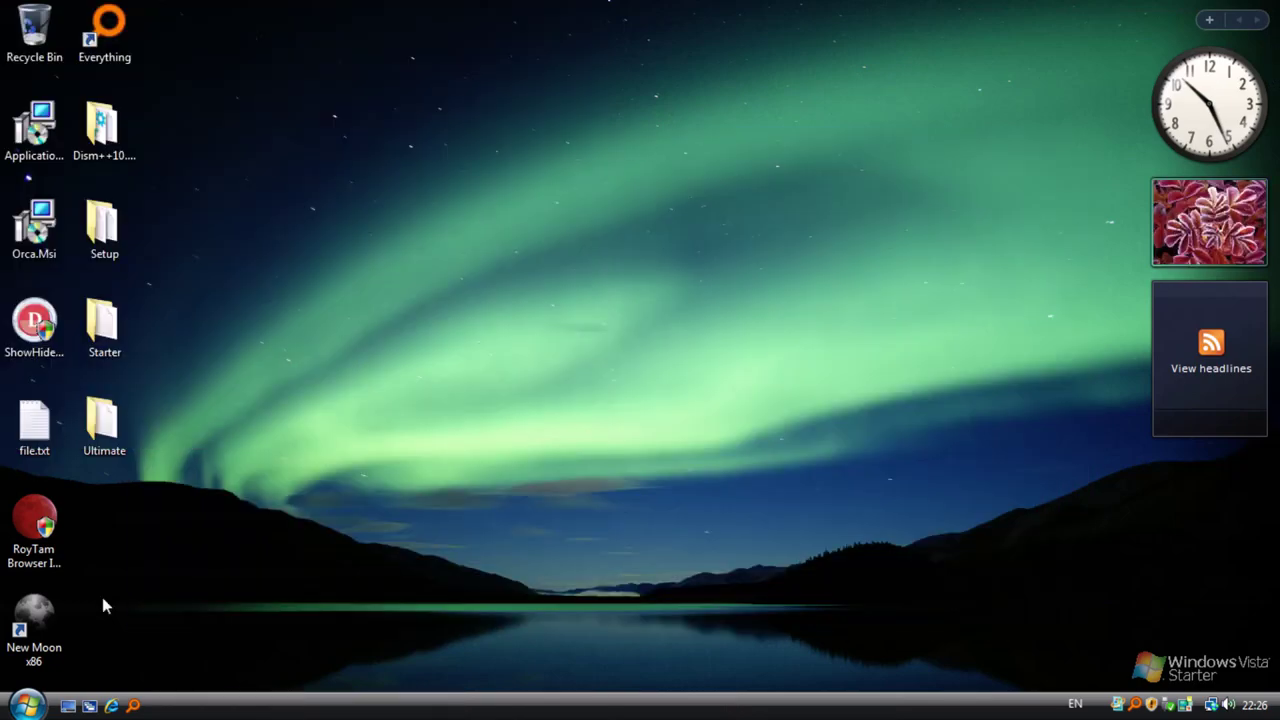
Step: Browse the Accessories group among all installed programs, including its Ease of Access, System Tools and Tablet PC subfolders
left_click(25, 705)
left_click(60, 642)
left_click(112, 480)
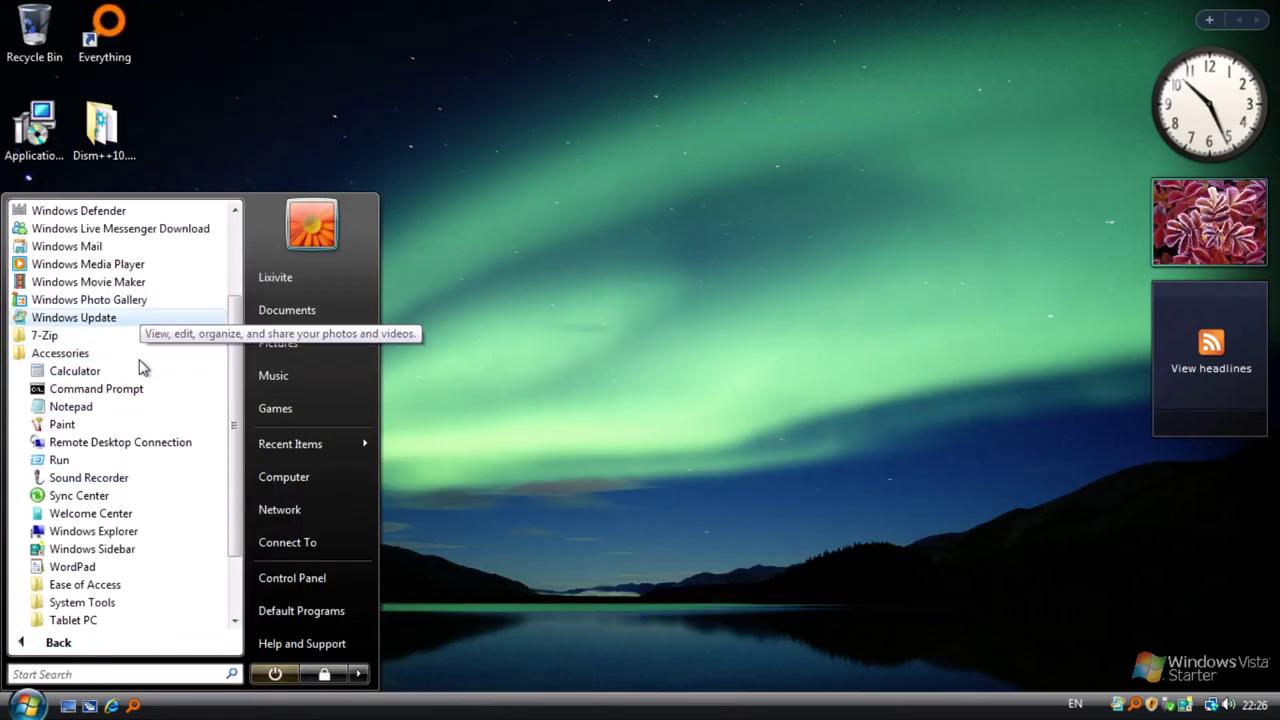
left_click(100, 566)
left_click(90, 531)
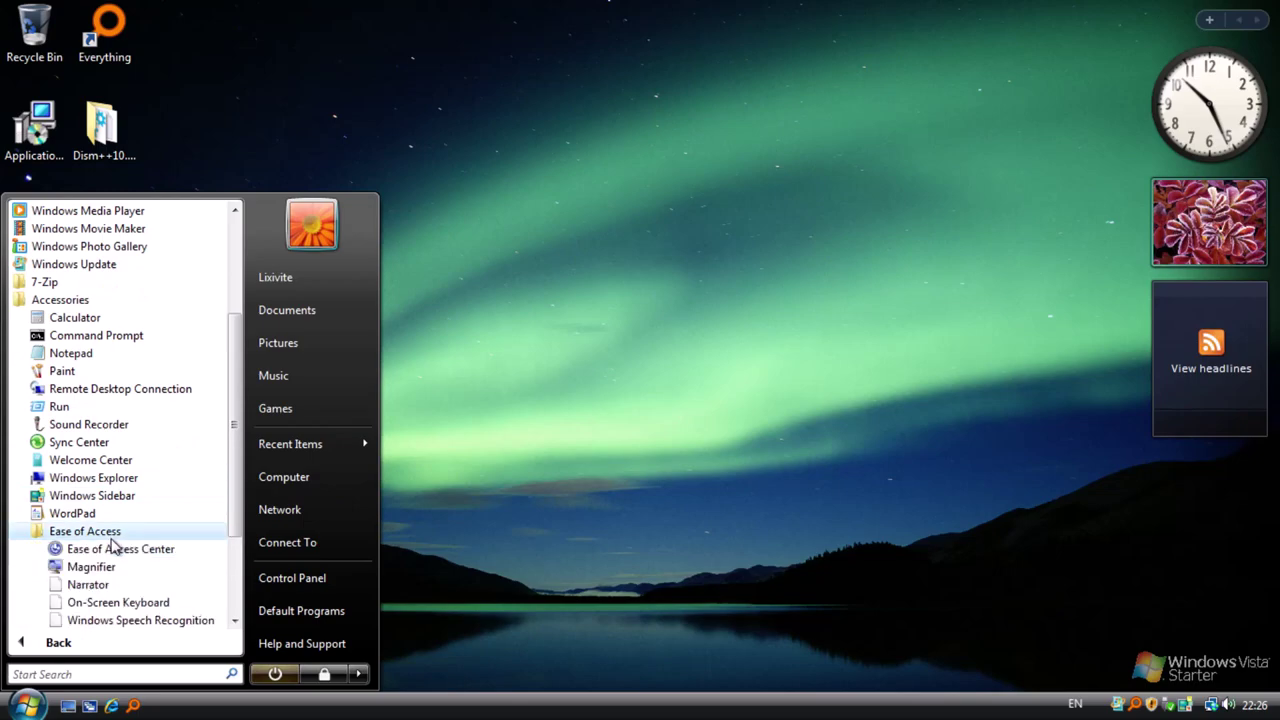
left_click(110, 533)
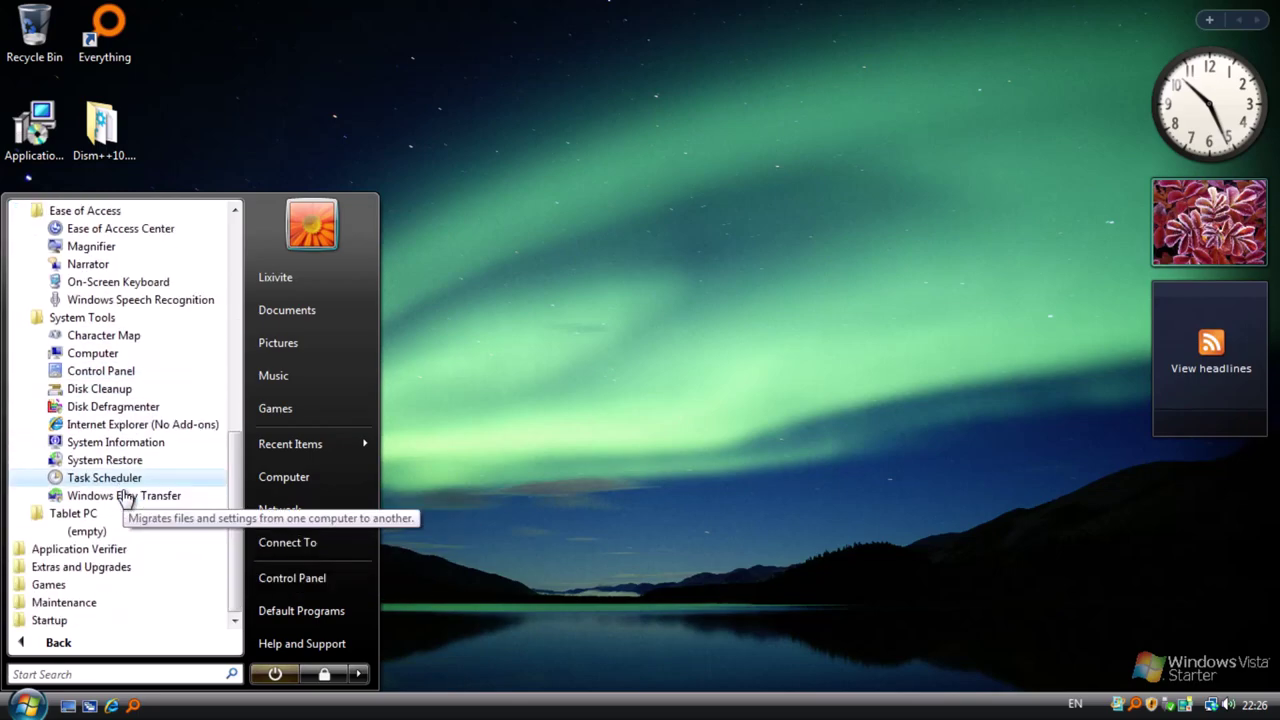
Step: Check the contents of the Application Verifier, Extras and Upgrades, Maintenance and Startup program groups
left_click(85, 552)
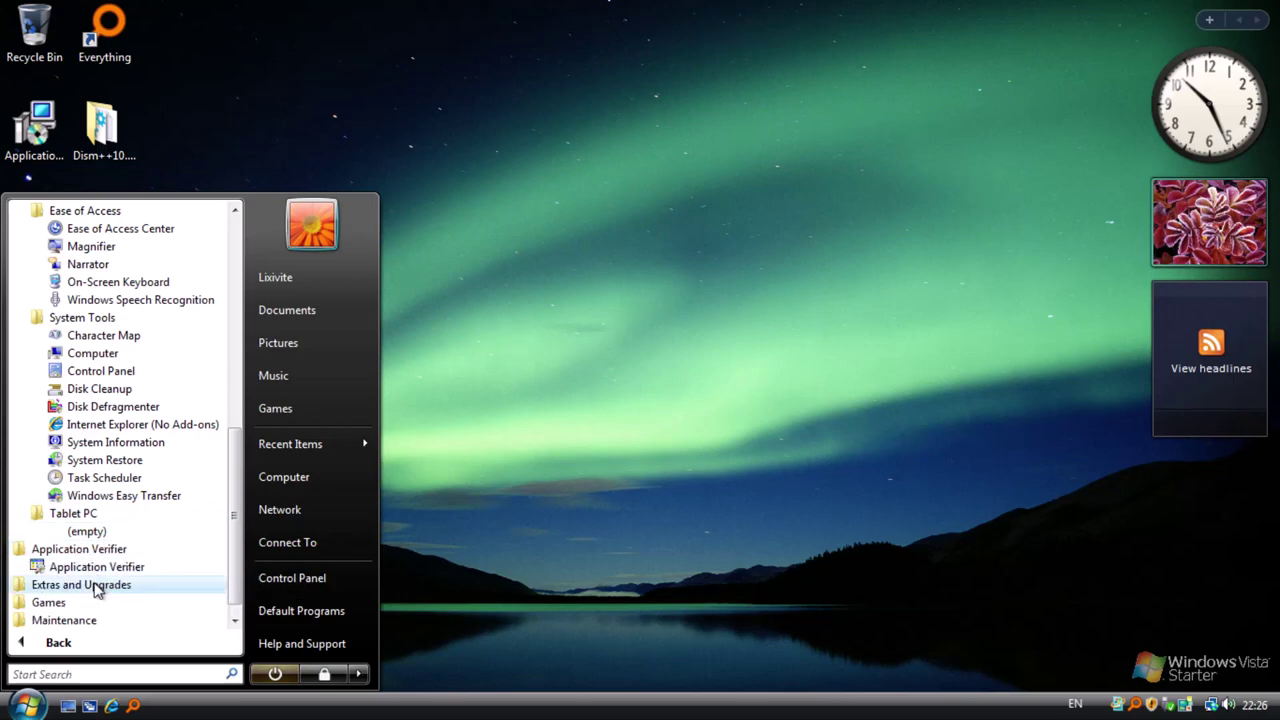
left_click(100, 584)
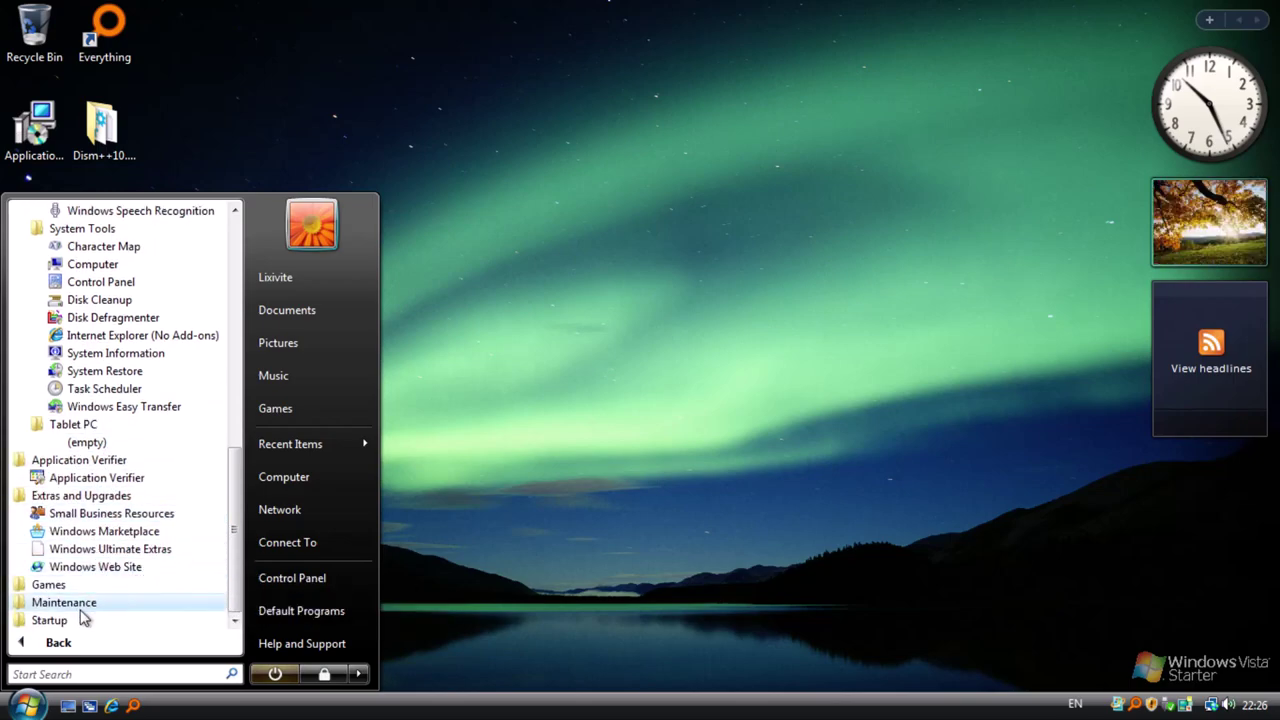
left_click(84, 618)
left_click(64, 585)
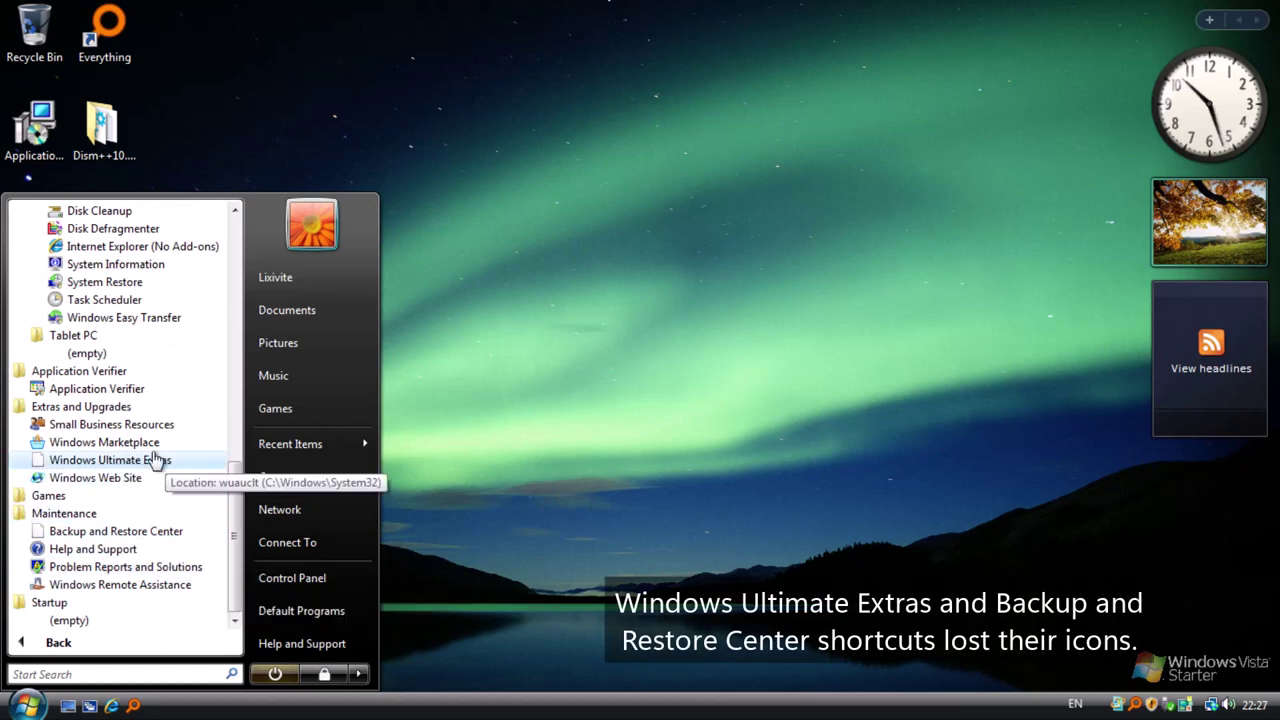
Step: Open the Extras and Upgrades folder and the all-users Maintenance folder in Explorer, and place their windows side by side
right_click(130, 407)
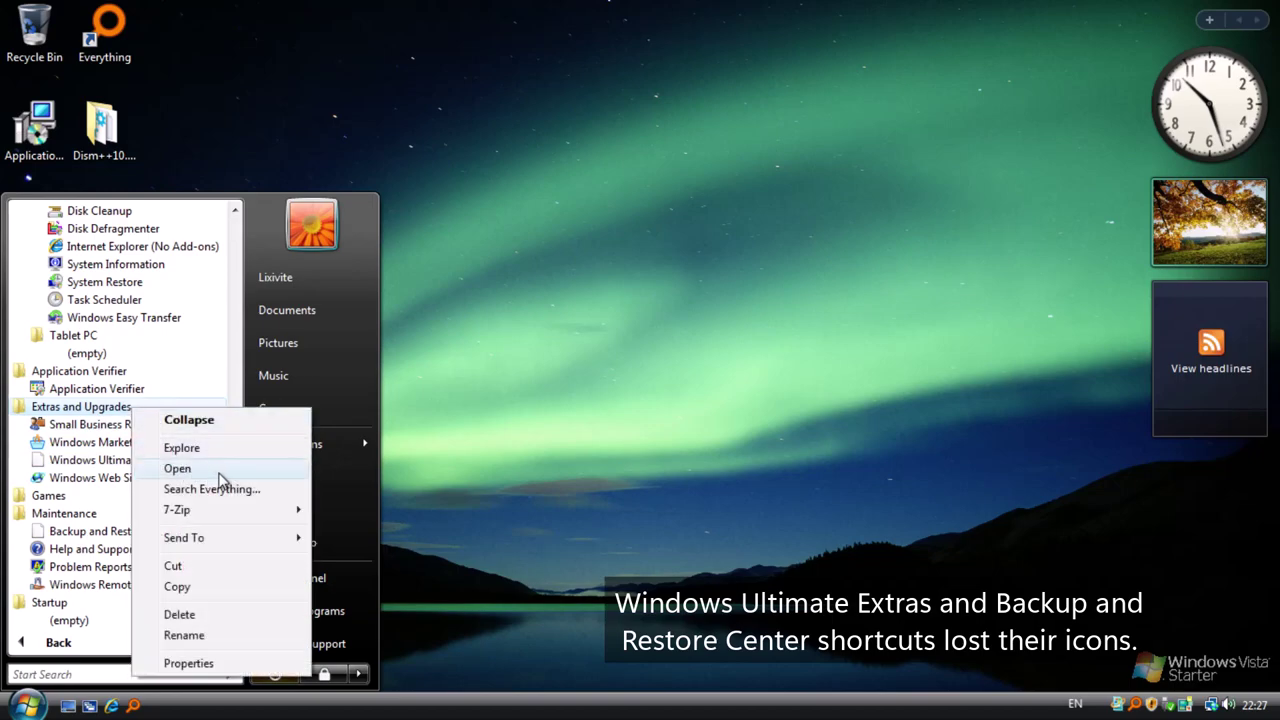
left_click(178, 468)
key("super")
left_click(131, 643)
right_click(103, 549)
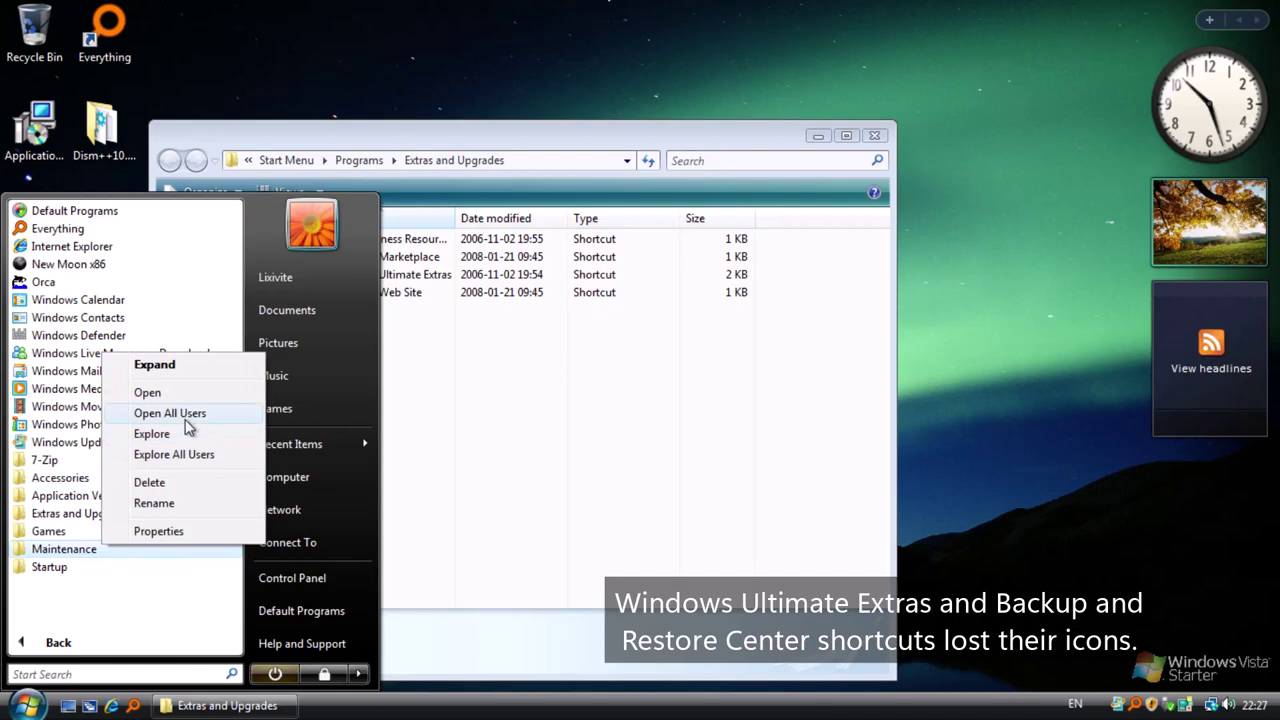
left_click(170, 413)
left_click(490, 645)
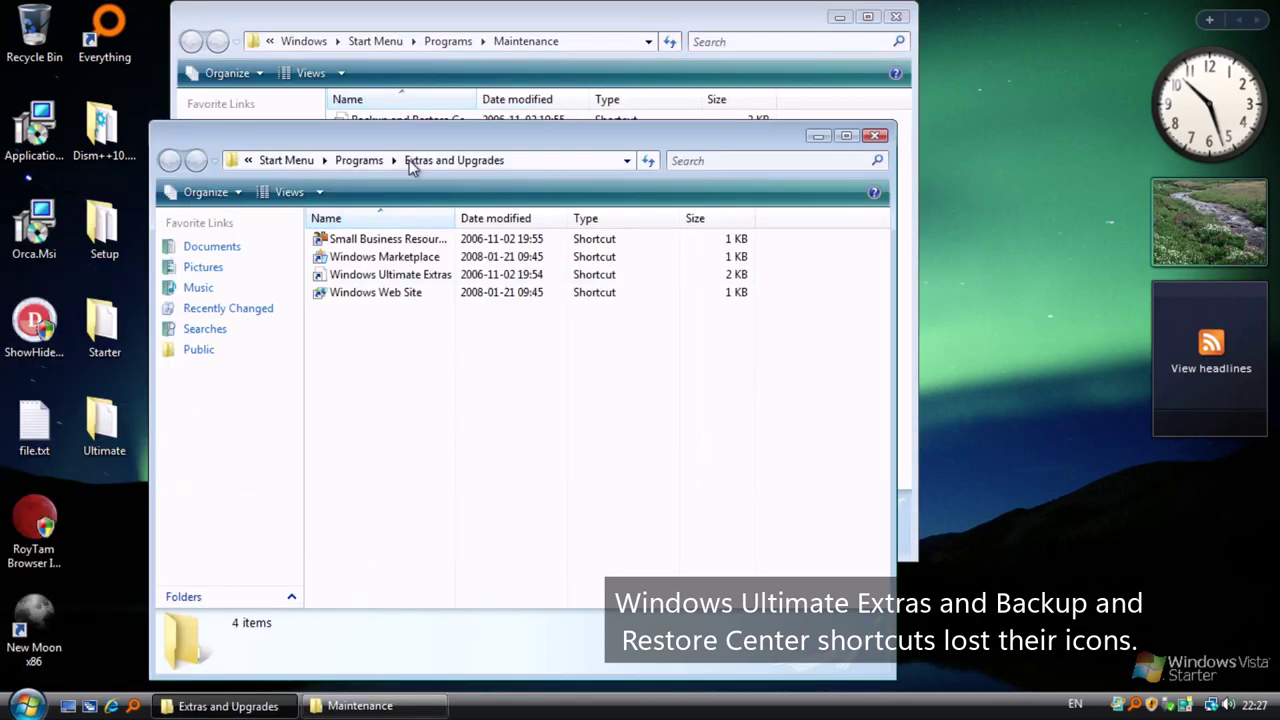
left_click_drag(560, 157, 428, 137)
left_click_drag(595, 26, 832, 35)
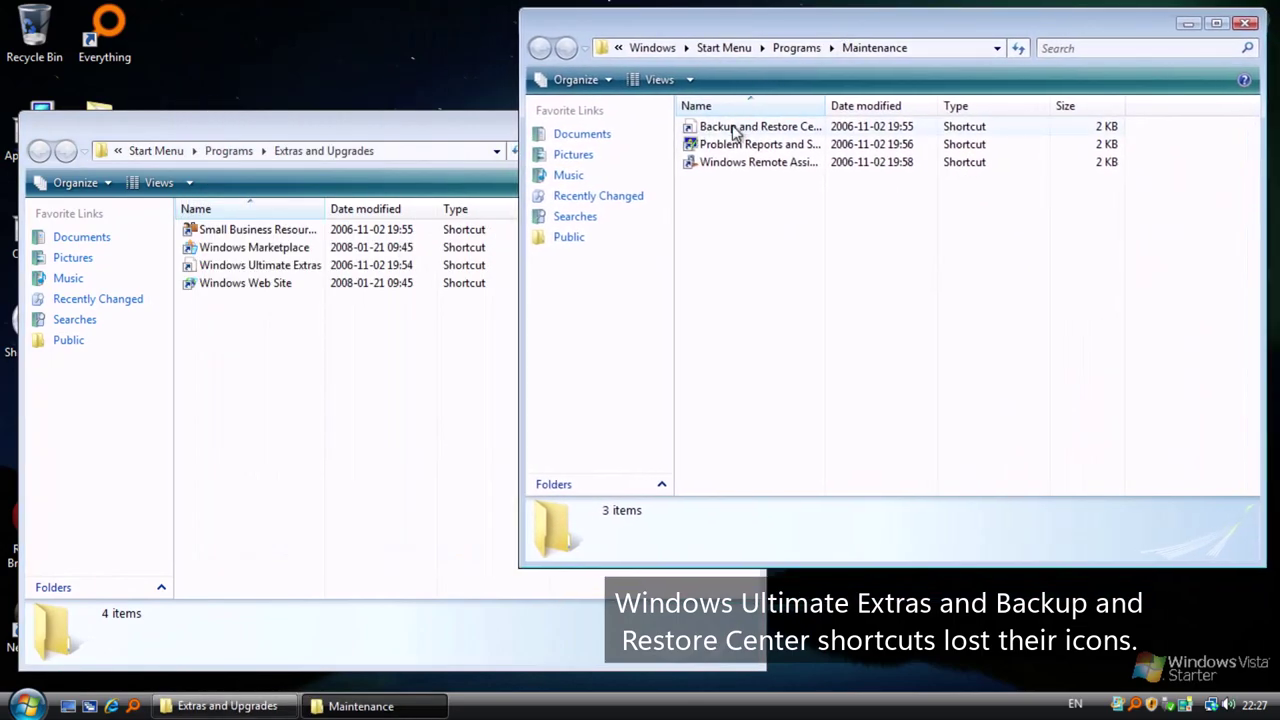
Step: Display the contents of both the Extras and Upgrades and Maintenance folders as large icons
left_click(340, 423)
left_click(187, 184)
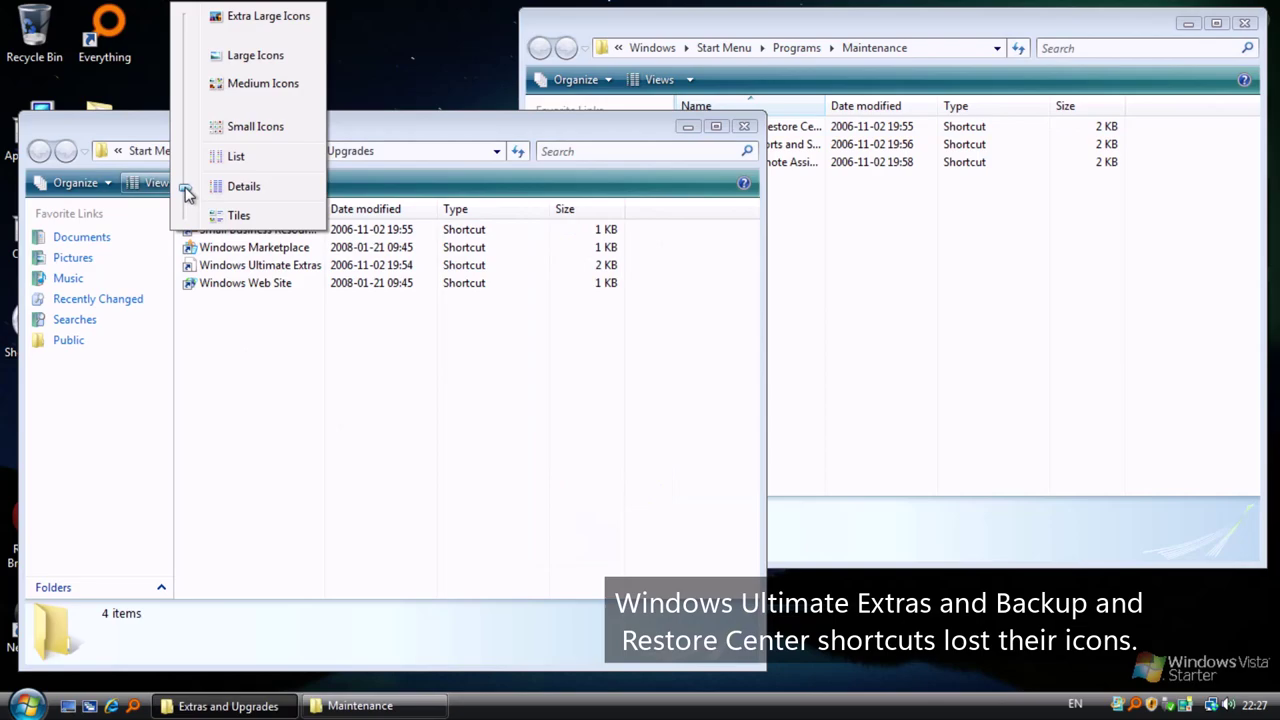
left_click(244, 60)
left_click(882, 279)
left_click(689, 80)
left_click(780, 56)
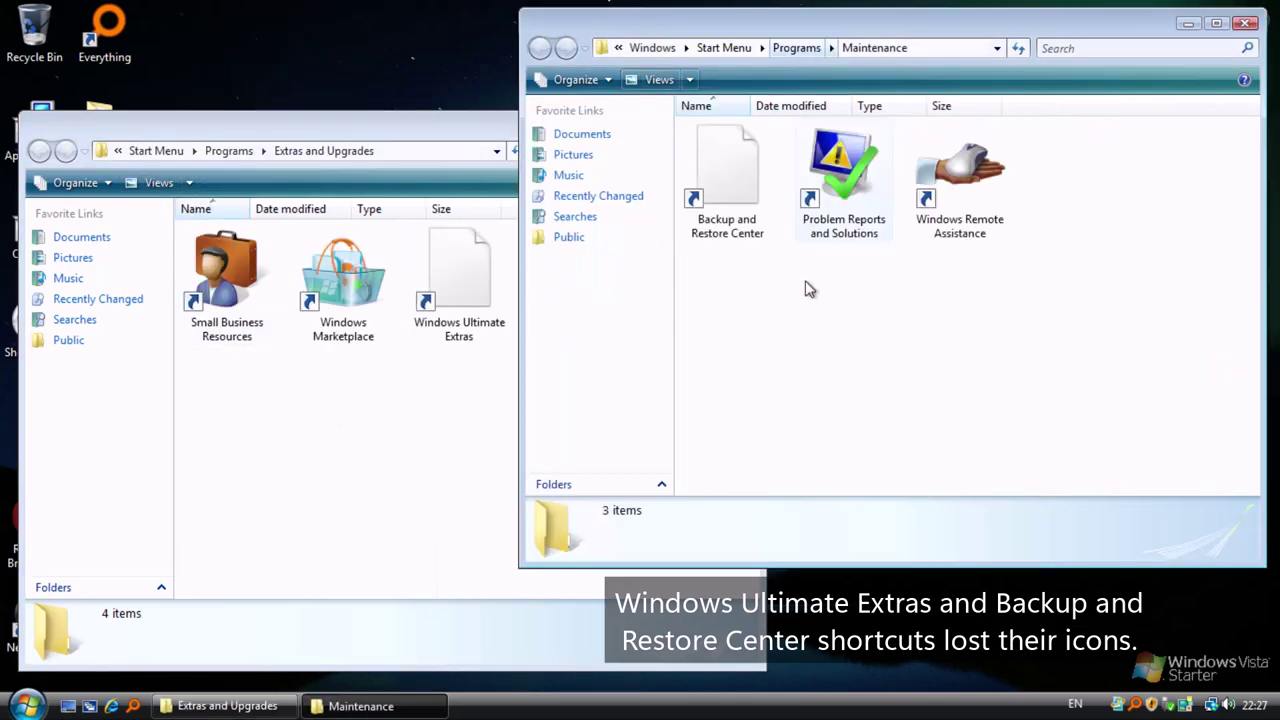
Step: Compare the shortcut properties of Backup and Restore Center and Windows Ultimate Extras side by side, and close both property windows
right_click(733, 214)
left_click(815, 507)
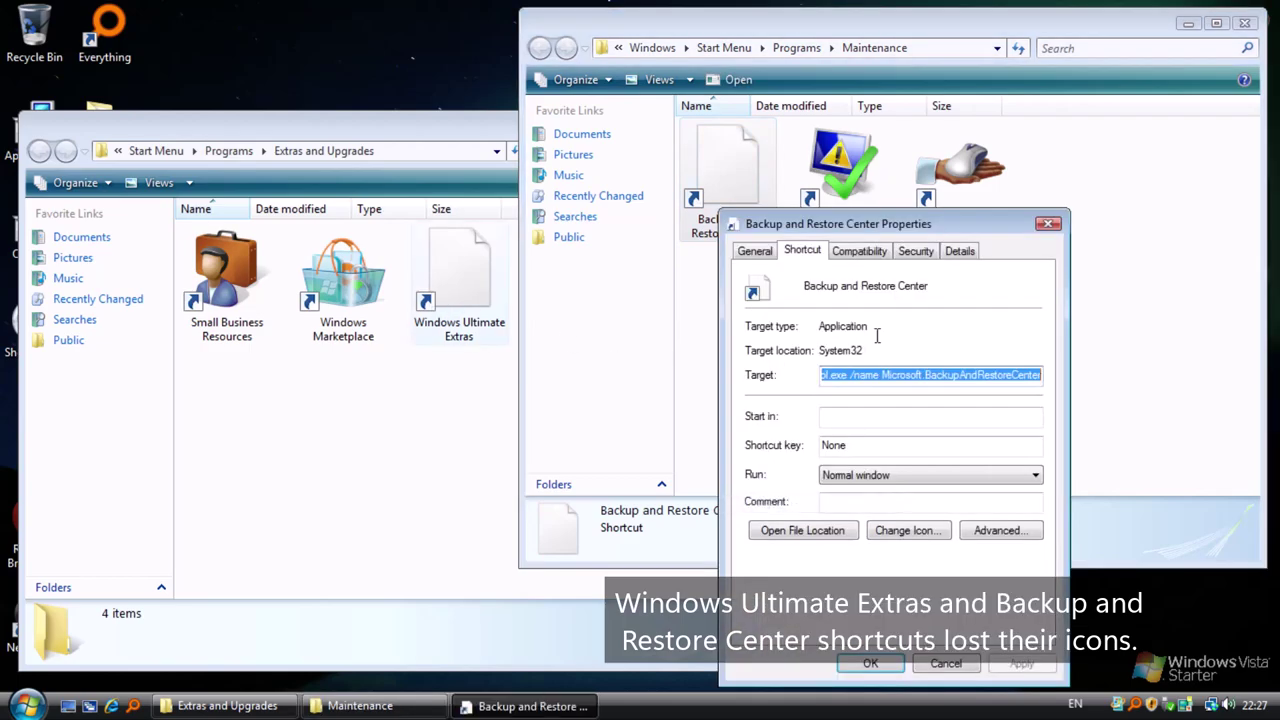
right_click(468, 290)
left_click(522, 578)
left_click_drag(895, 238, 980, 222)
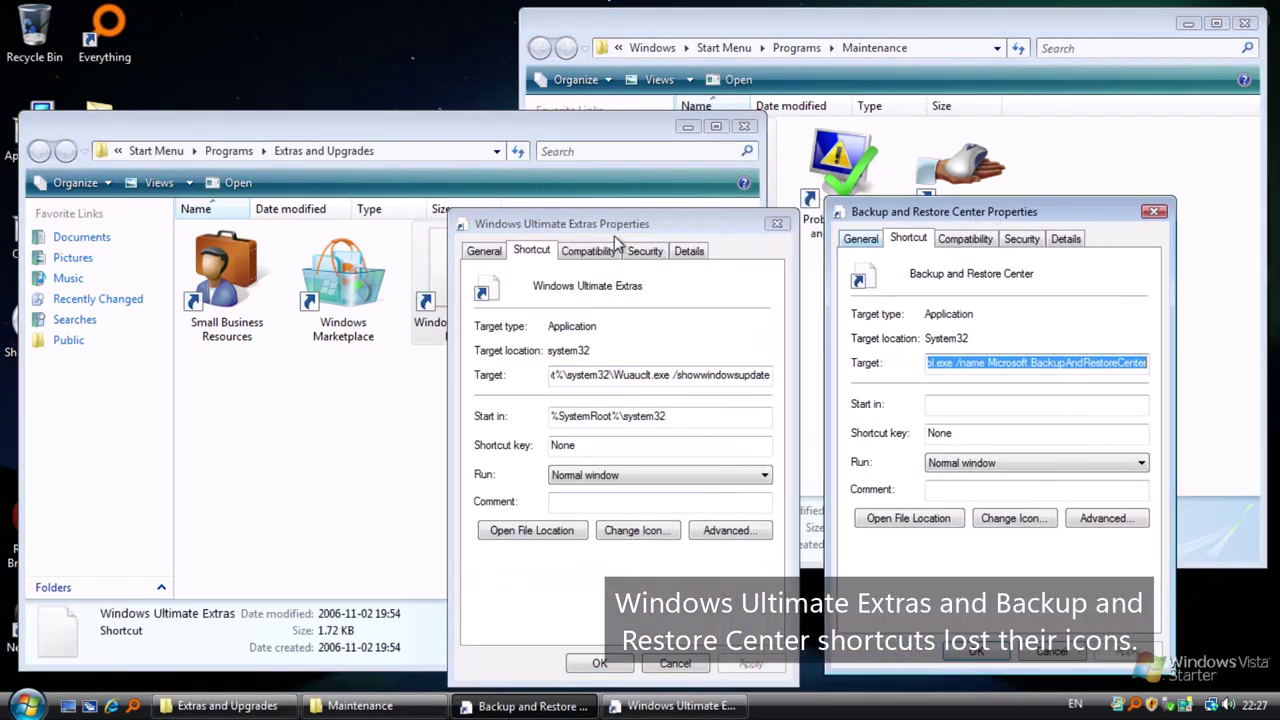
left_click_drag(600, 224, 663, 262)
left_click(645, 258)
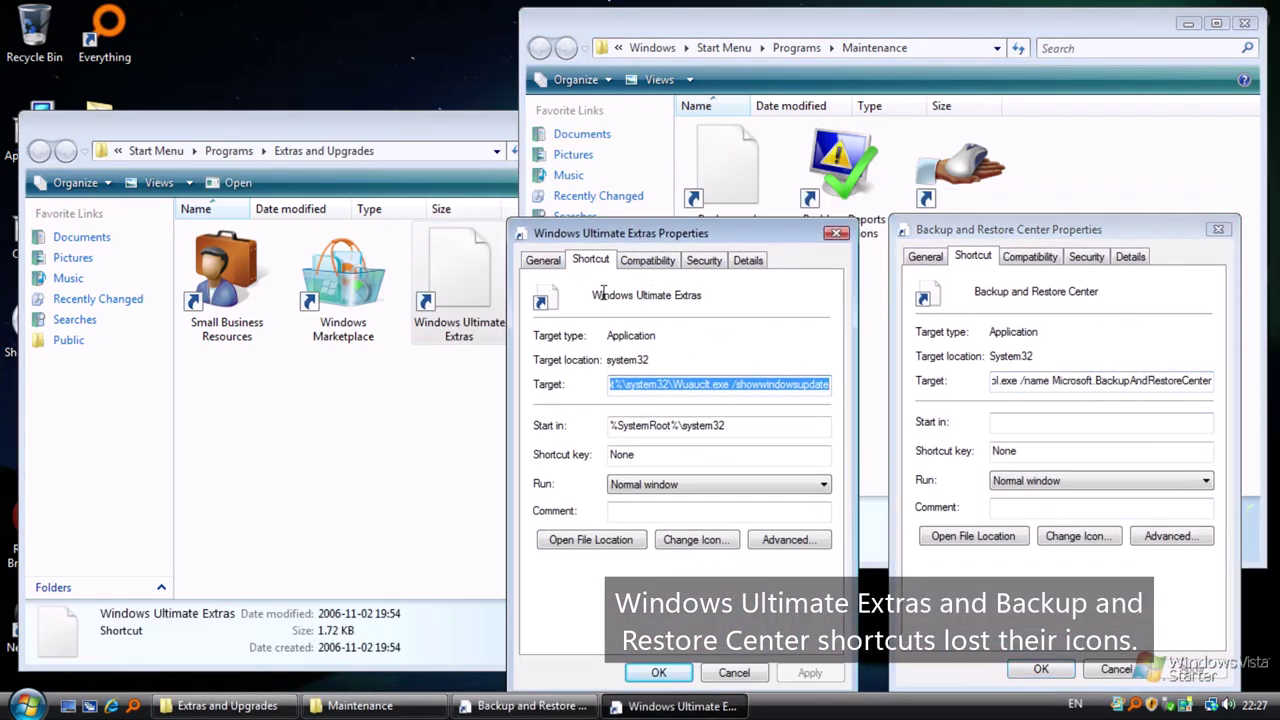
left_click(838, 236)
left_click(1217, 232)
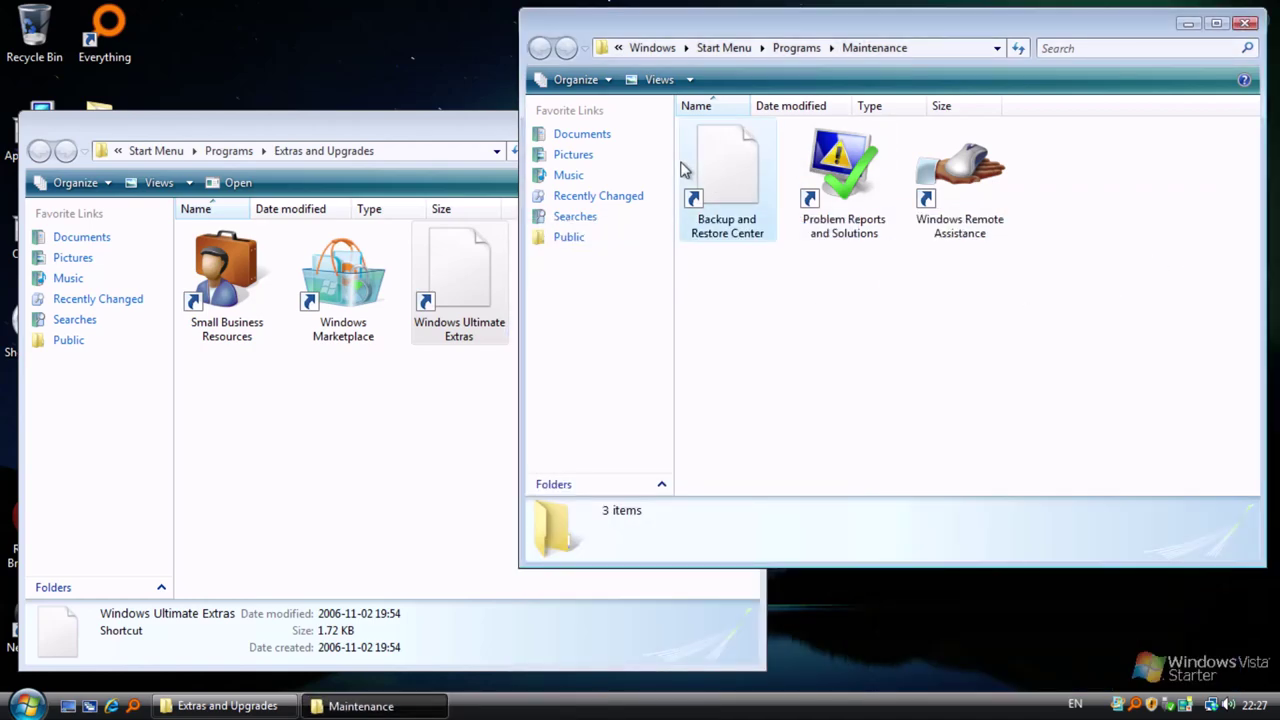
Step: Try to launch the Backup and Restore Center shortcut normally and as administrator
double_click(683, 170)
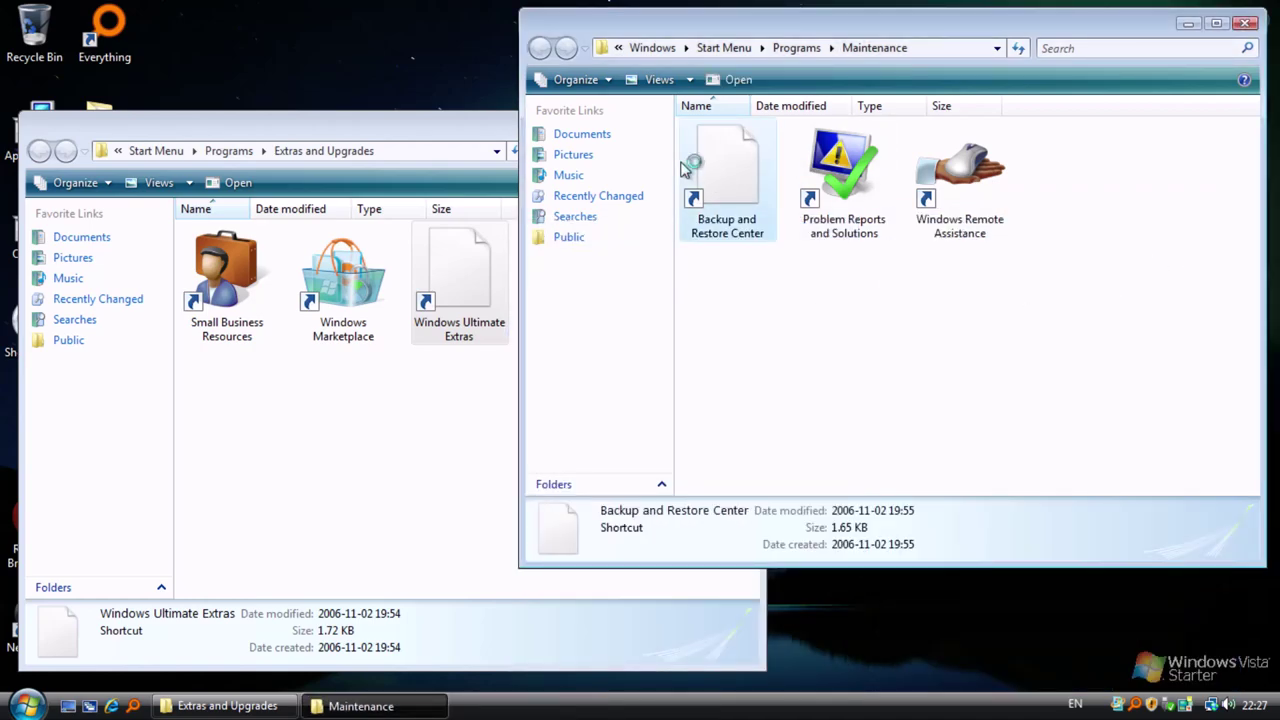
right_click(732, 163)
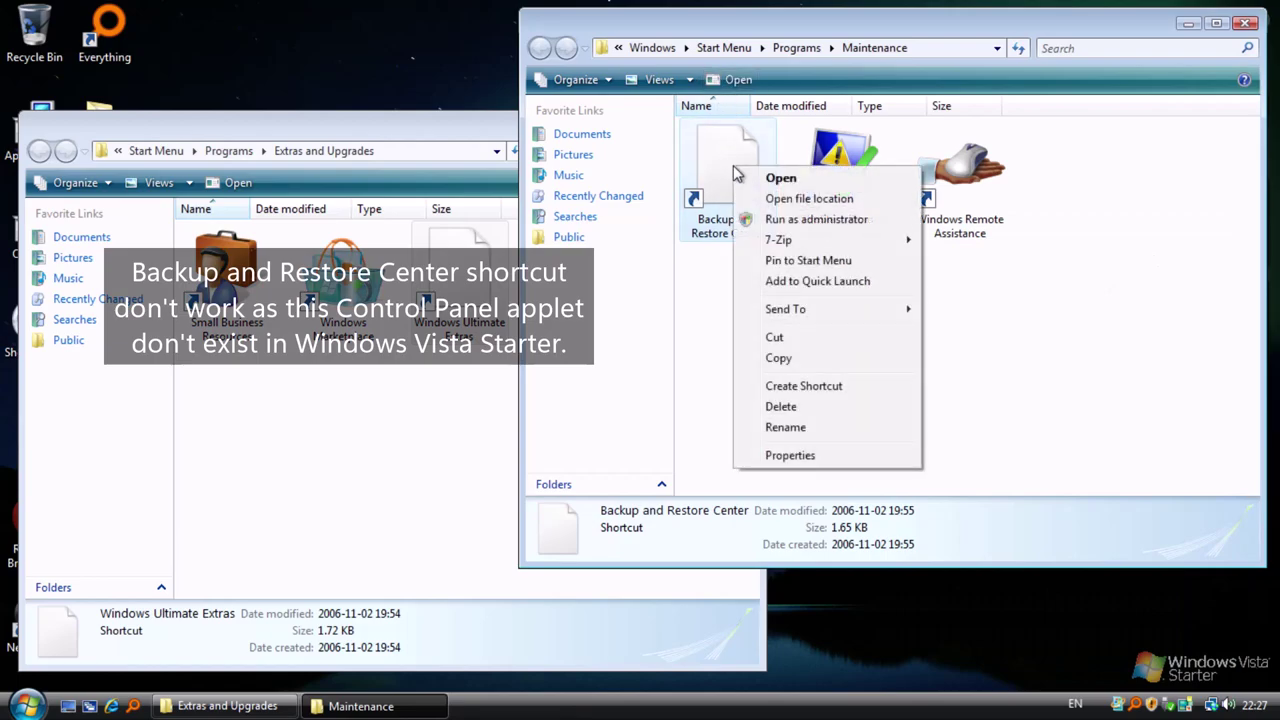
left_click(813, 220)
left_click(958, 345)
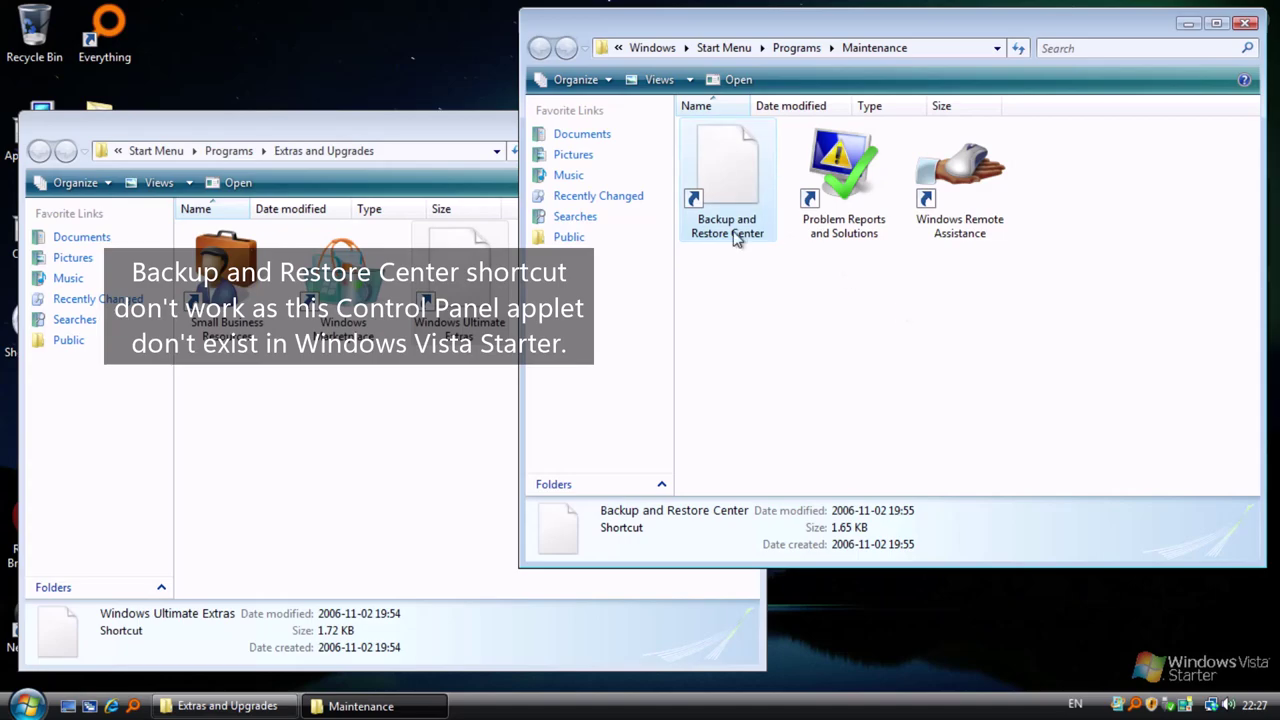
left_click(823, 326)
Step: Launch the Windows Ultimate Extras shortcut twice, closing the window it opens each time
double_click(463, 295)
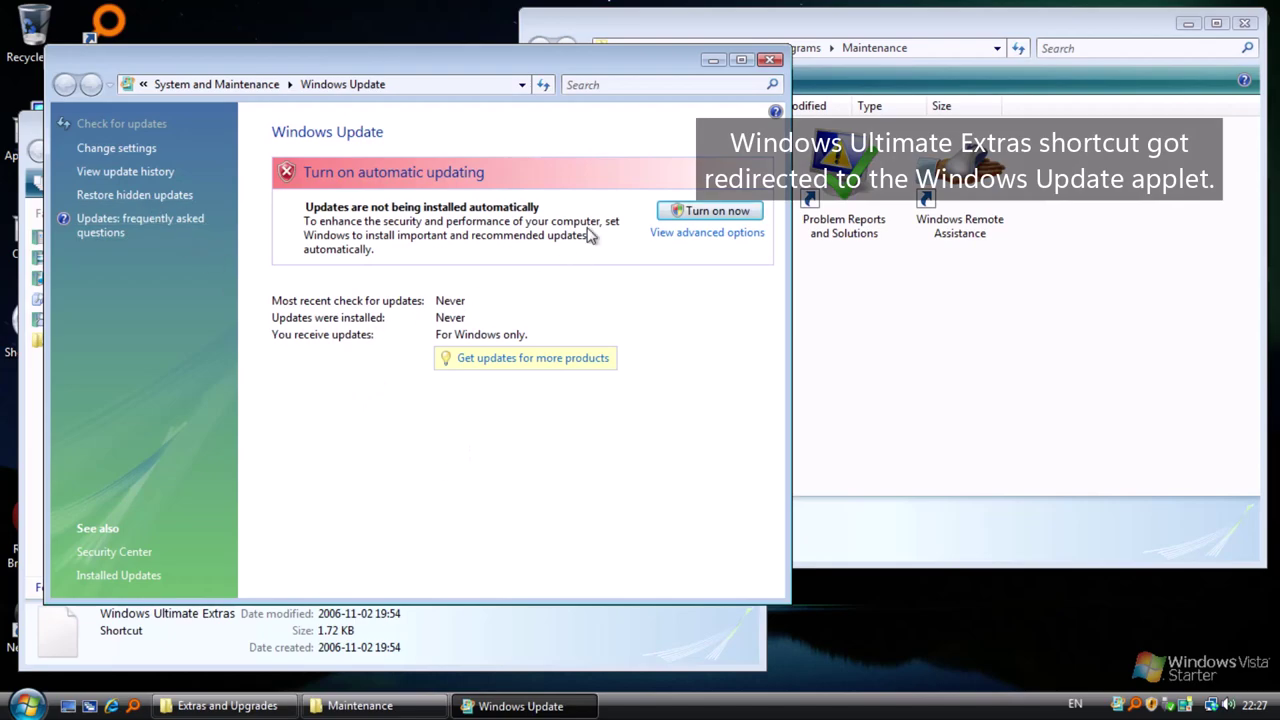
left_click(770, 62)
double_click(472, 308)
left_click_drag(662, 62, 752, 62)
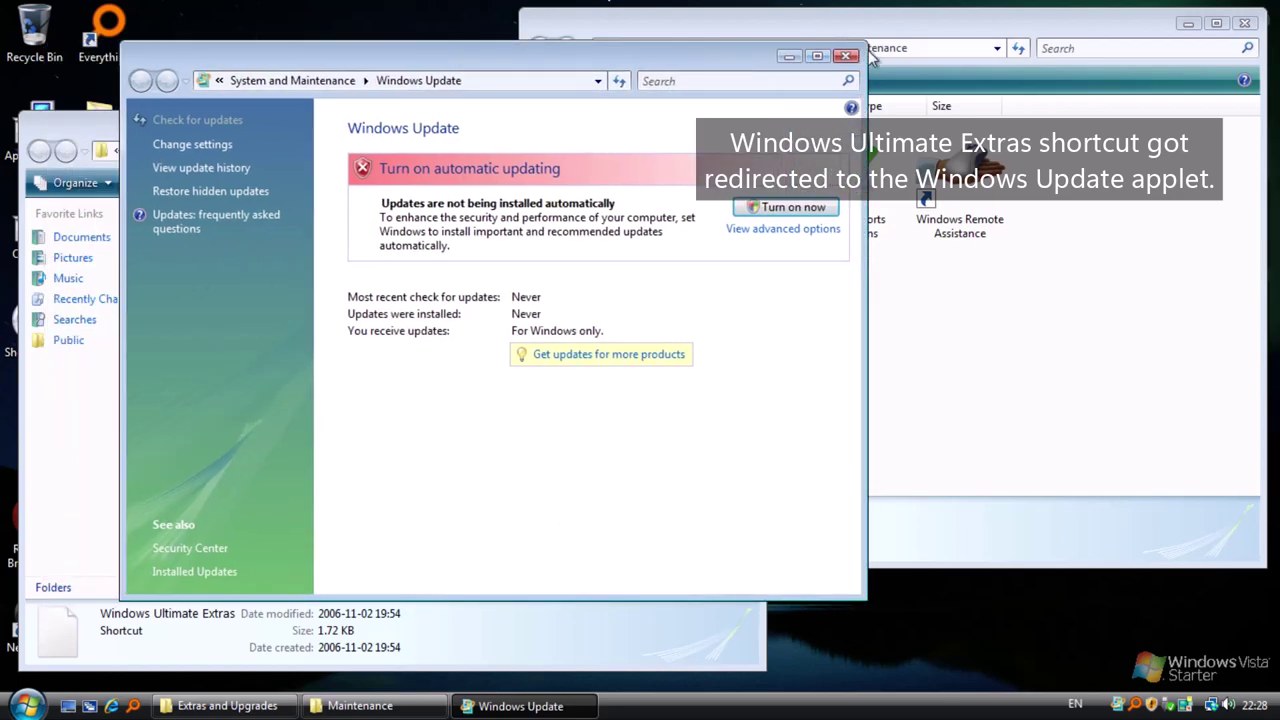
left_click(870, 60)
Step: Copy "Wuauclt.exe /showwindowsupdate" from the target in the Windows Ultimate Extras shortcut's properties
right_click(470, 285)
left_click(540, 557)
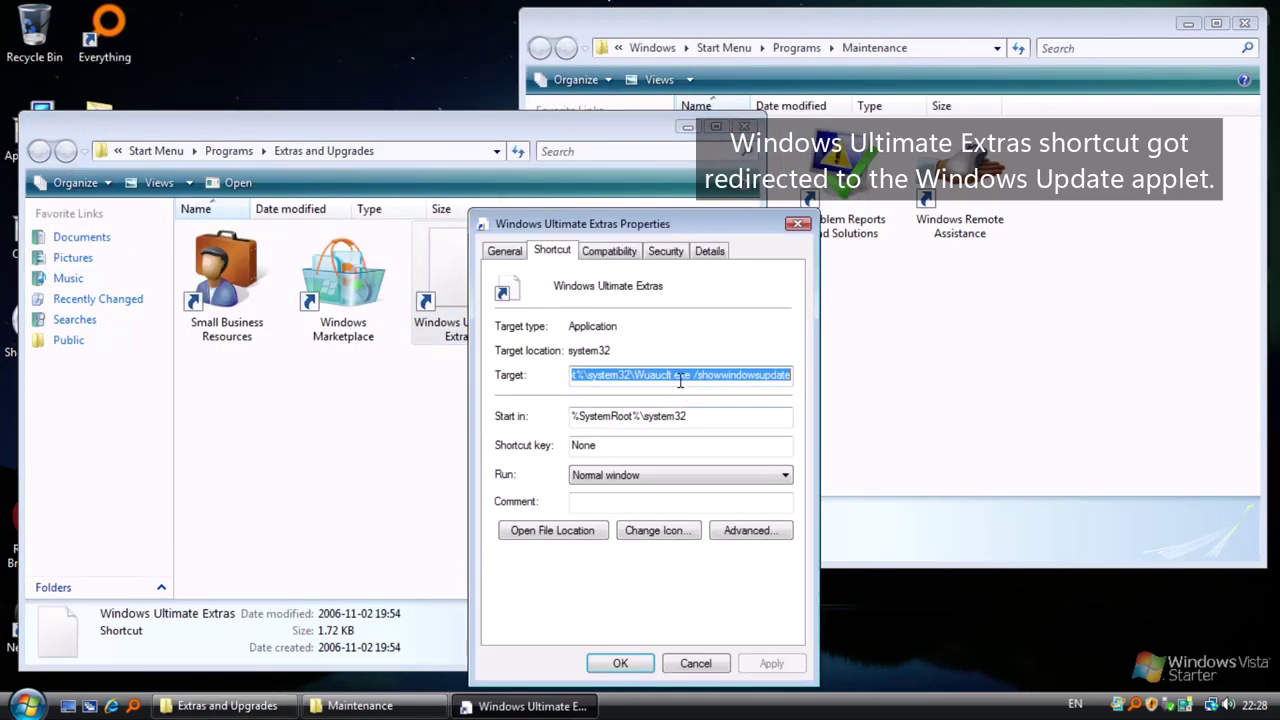
left_click_drag(634, 380, 905, 388)
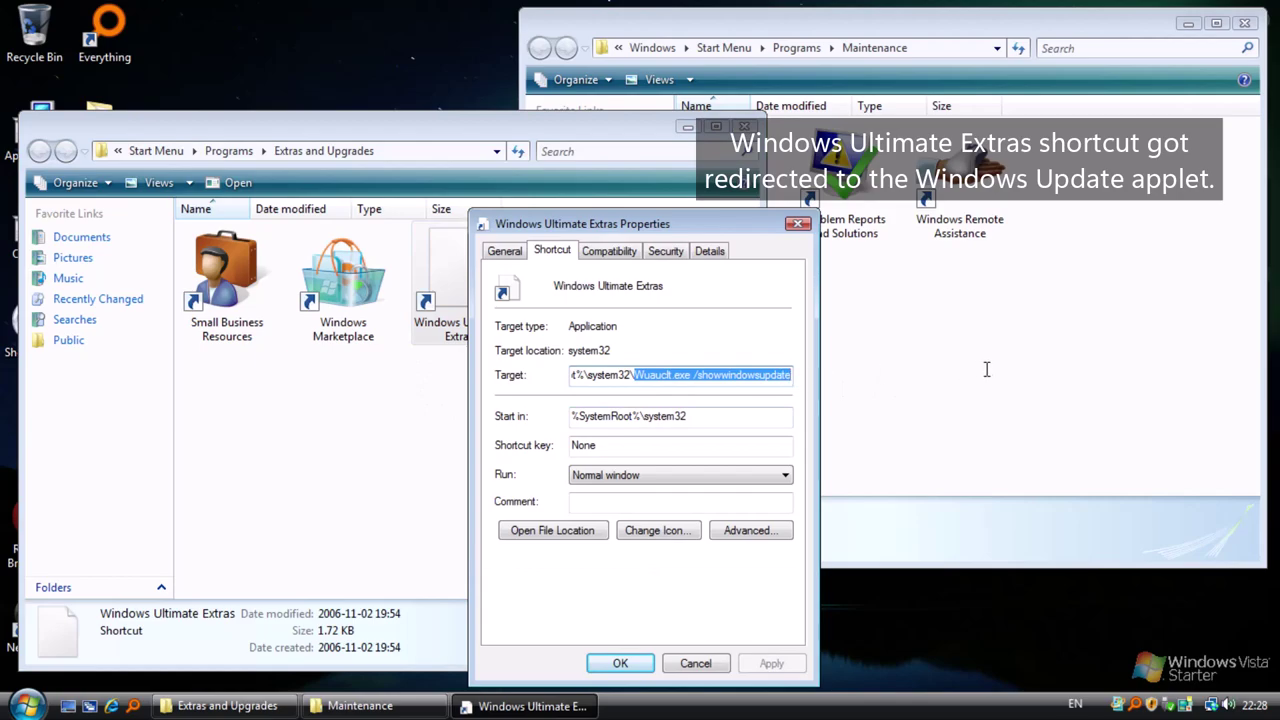
right_click(664, 377)
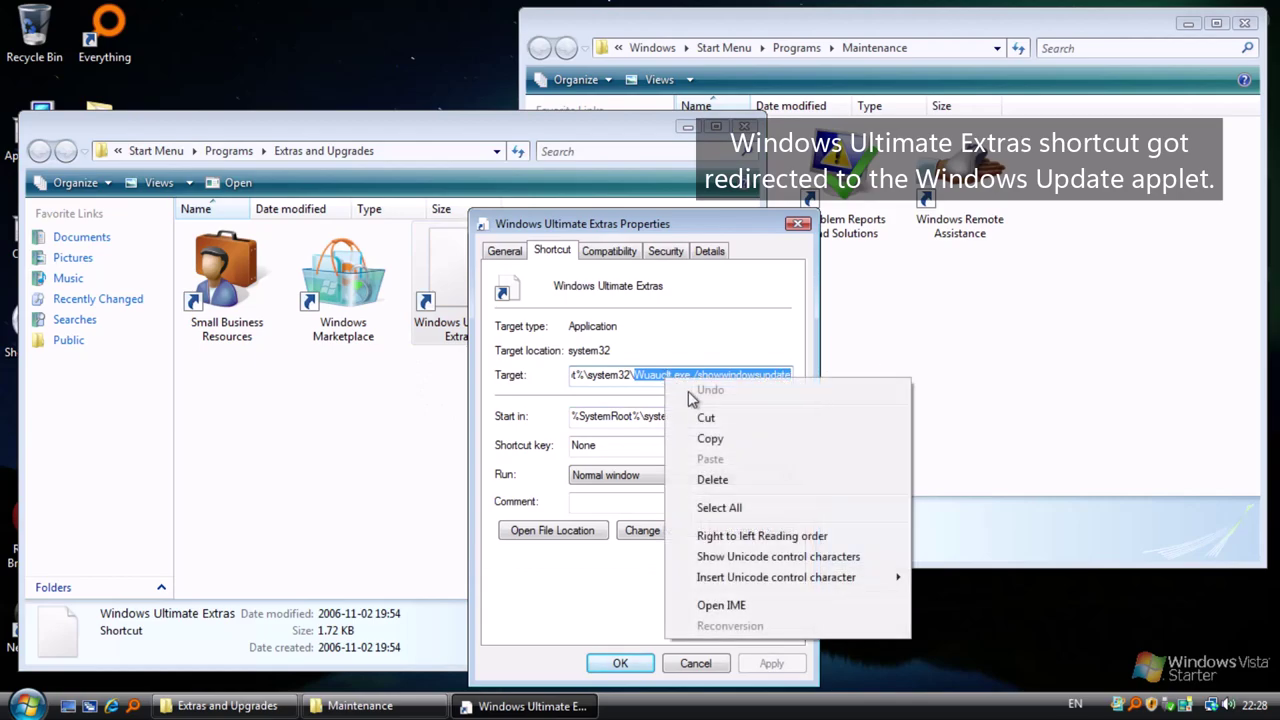
left_click(740, 445)
Step: Run the copied Wuauclt.exe /showwindowsupdate command, then close the window it opens and cancel the shortcut properties
key("super+r")
key("ctrl+v")
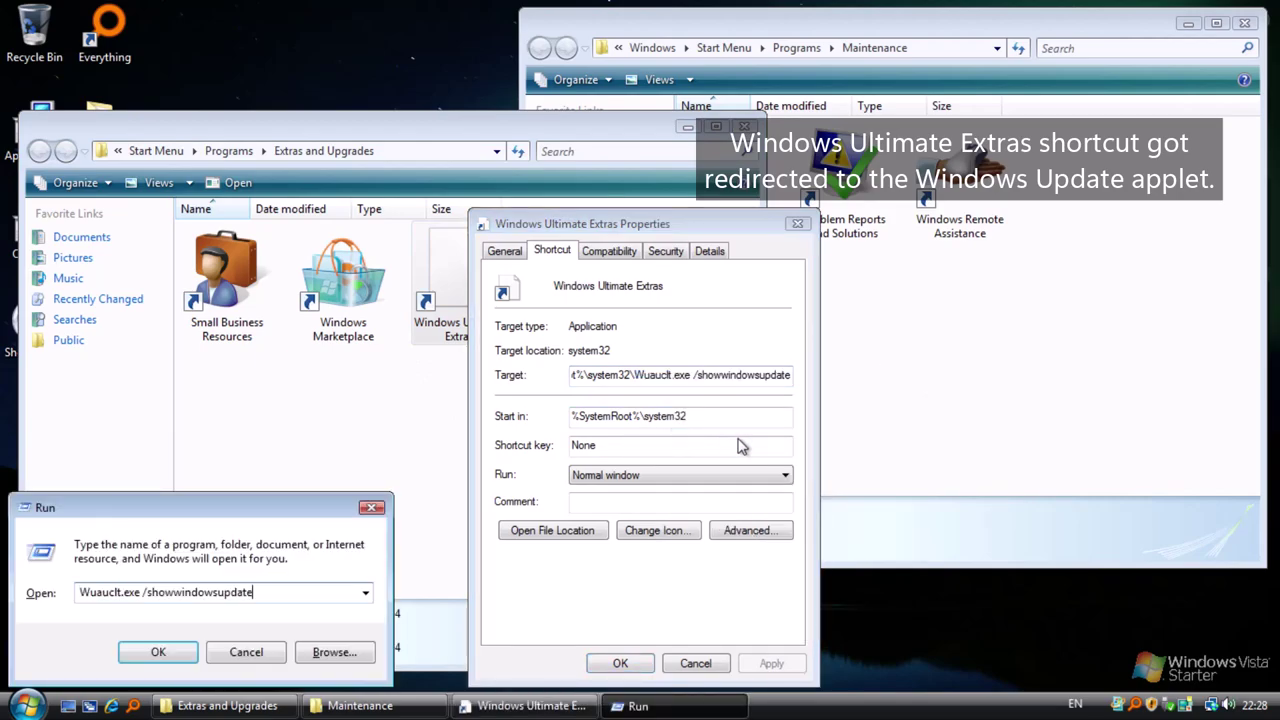
key("Return")
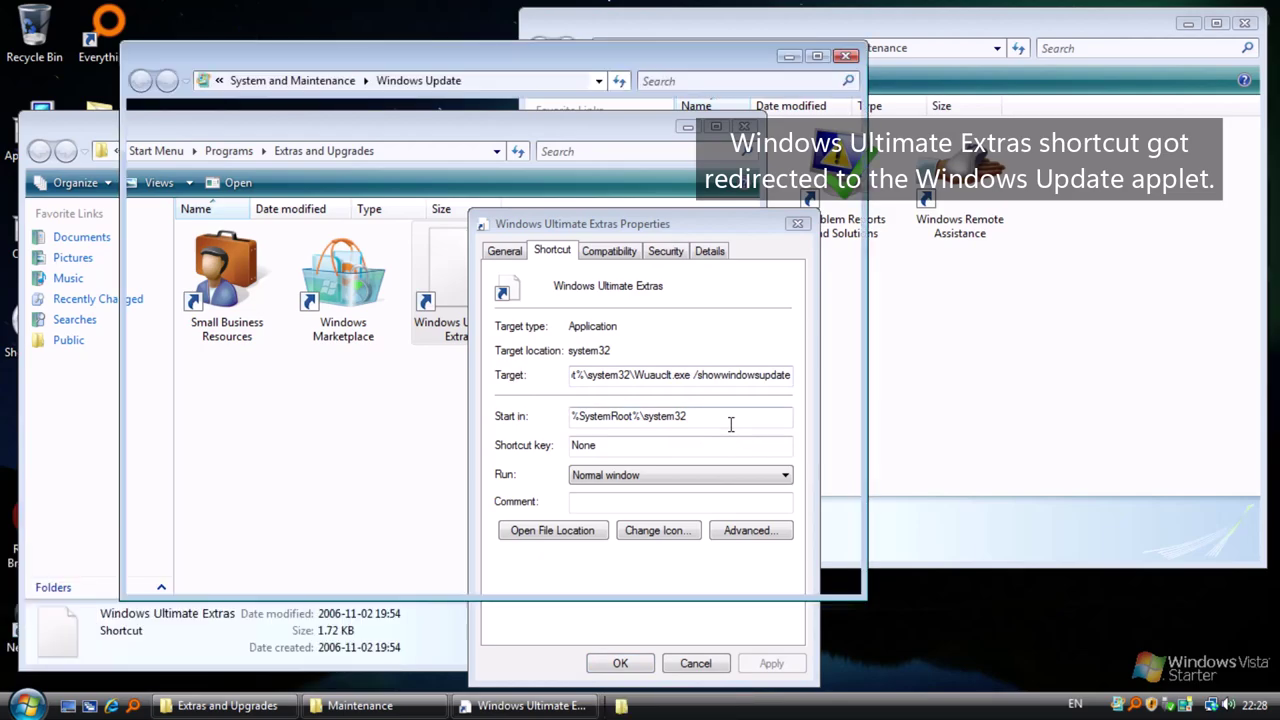
left_click(847, 55)
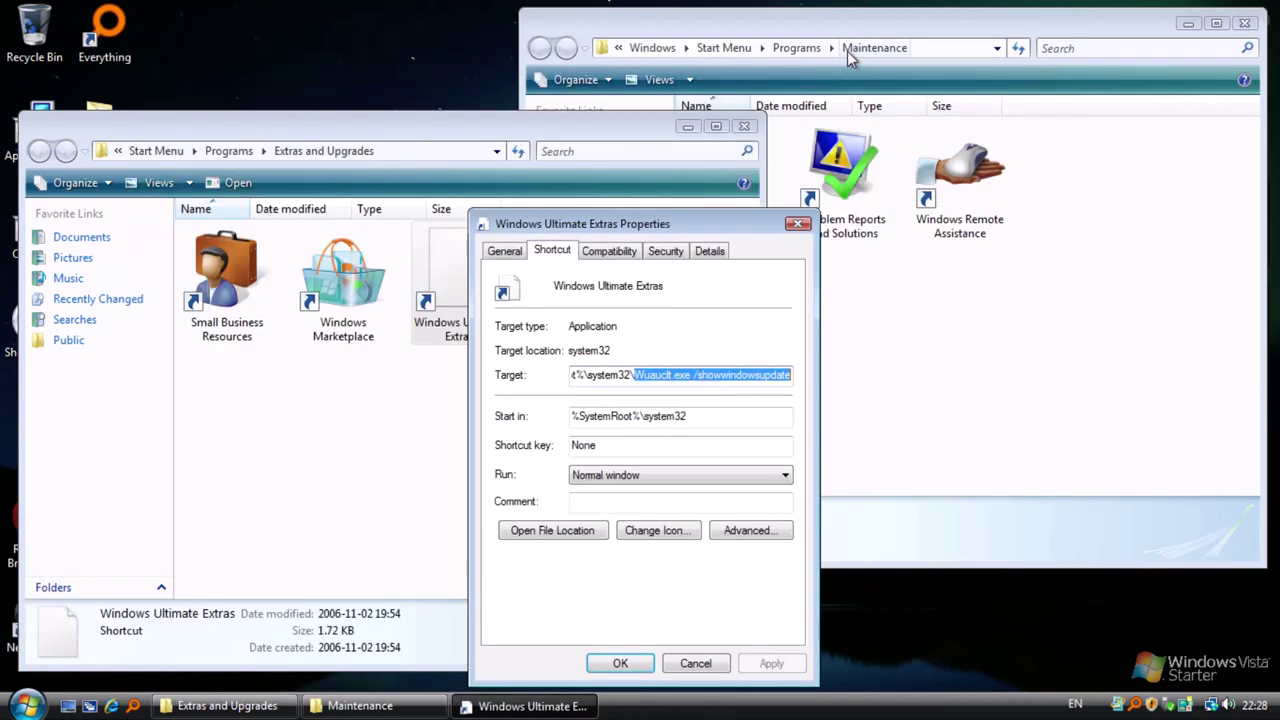
left_click(695, 664)
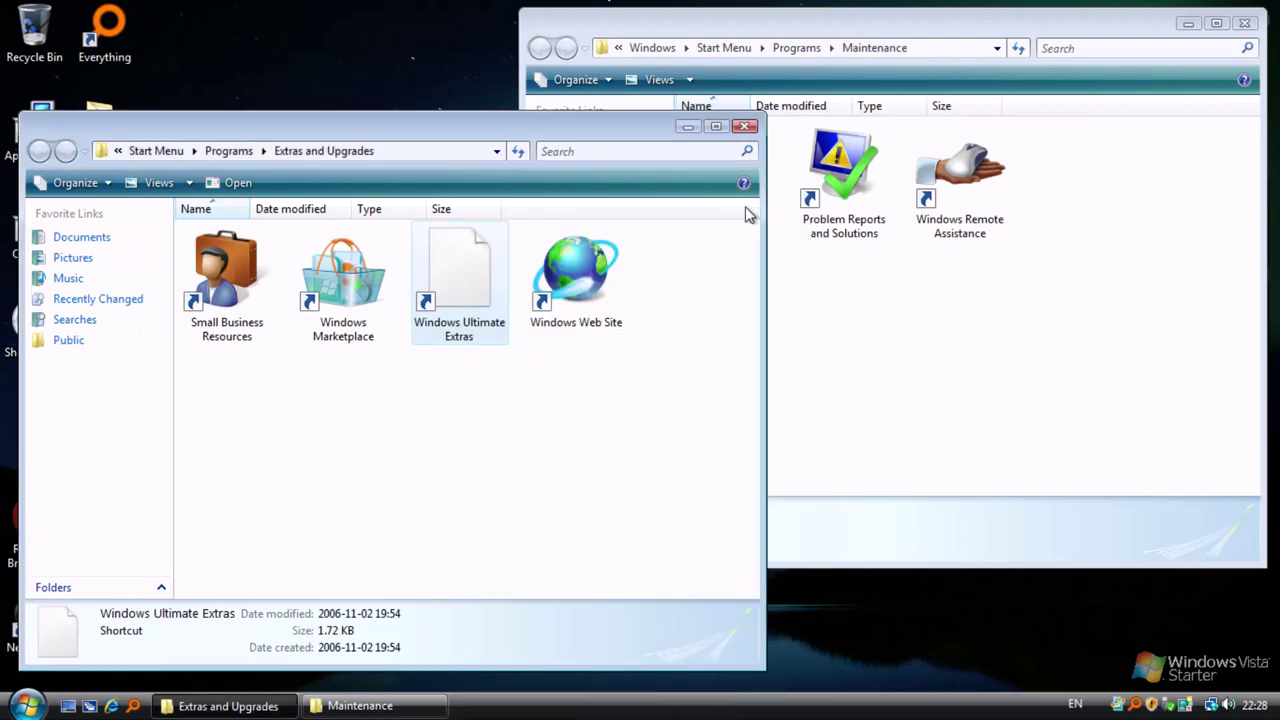
Step: Close both shortcut folders and open Programs and Features in Control Panel
left_click(1244, 23)
left_click(745, 127)
left_click(27, 705)
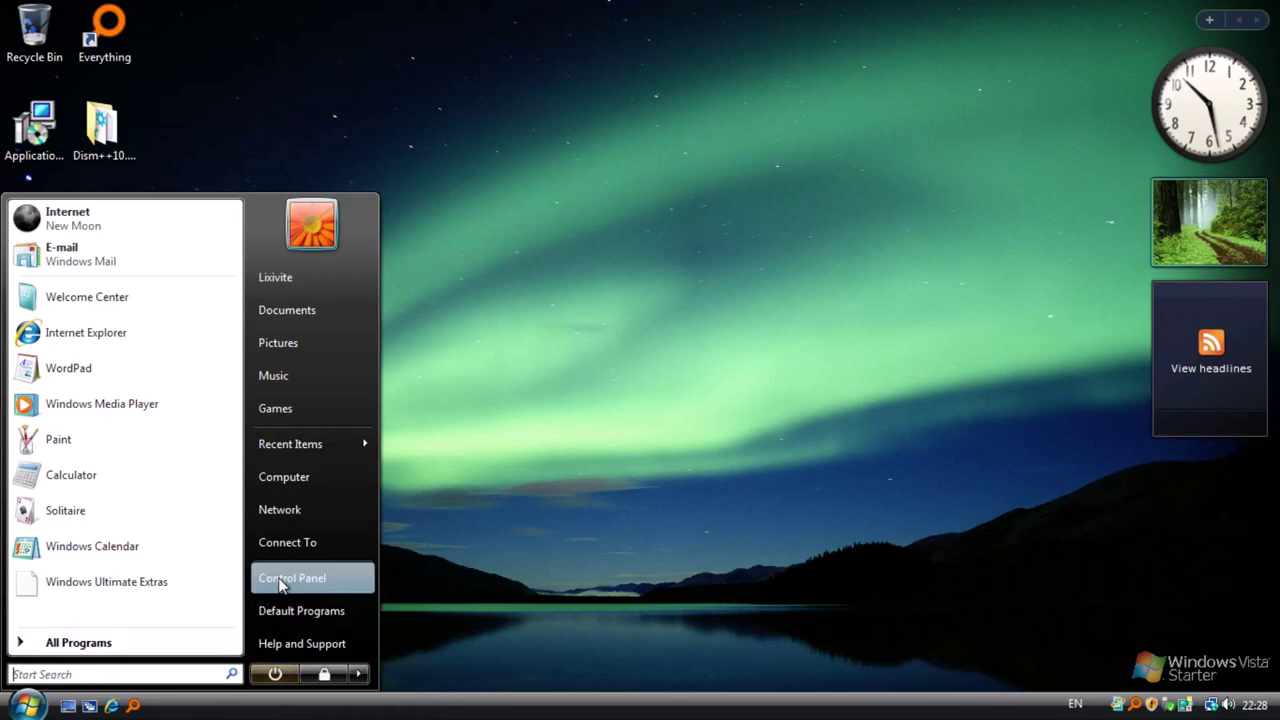
left_click(315, 576)
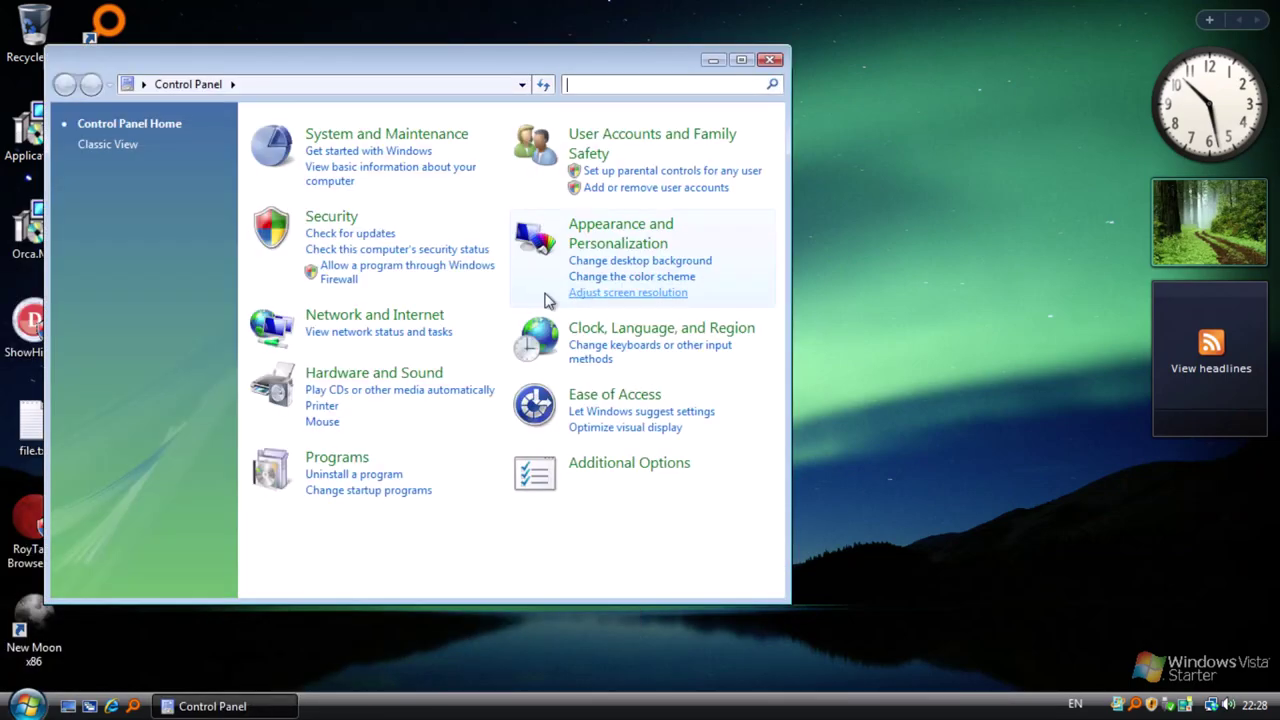
left_click(457, 474)
left_click(280, 168)
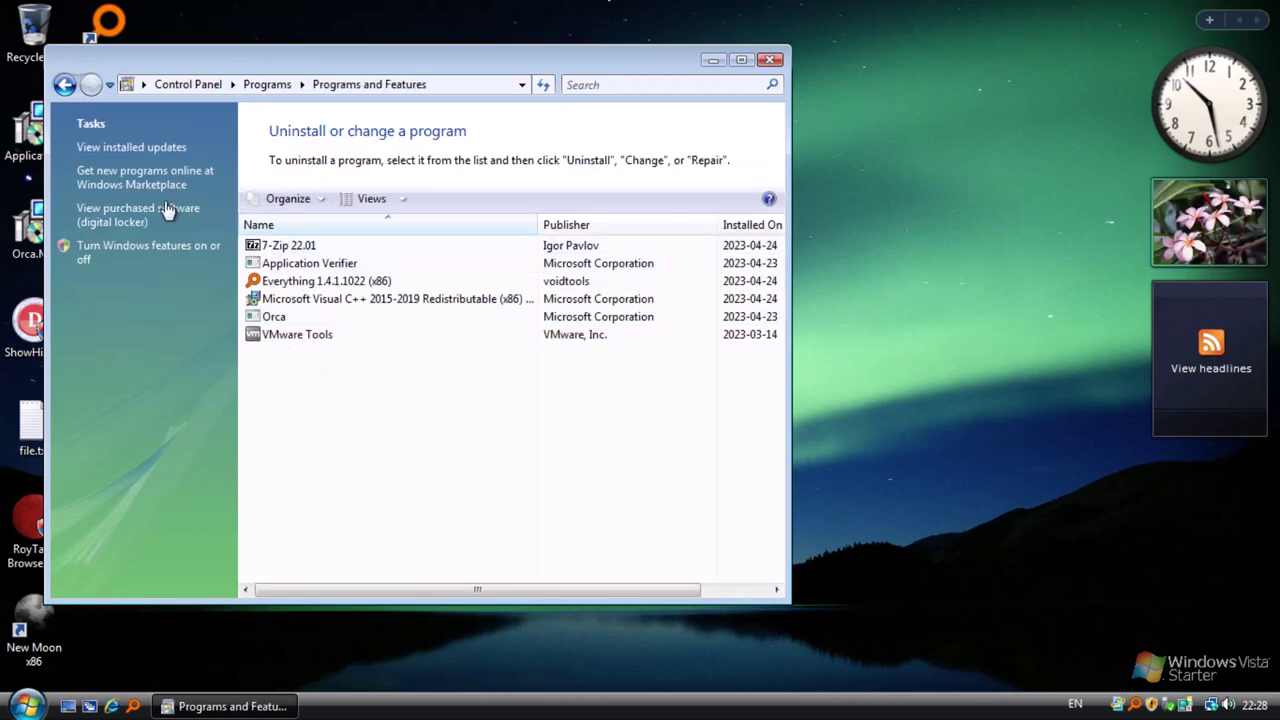
Step: Search Control Panel for "vmware tools" in Classic View and again from Control Panel Home
left_click(63, 85)
left_click(107, 145)
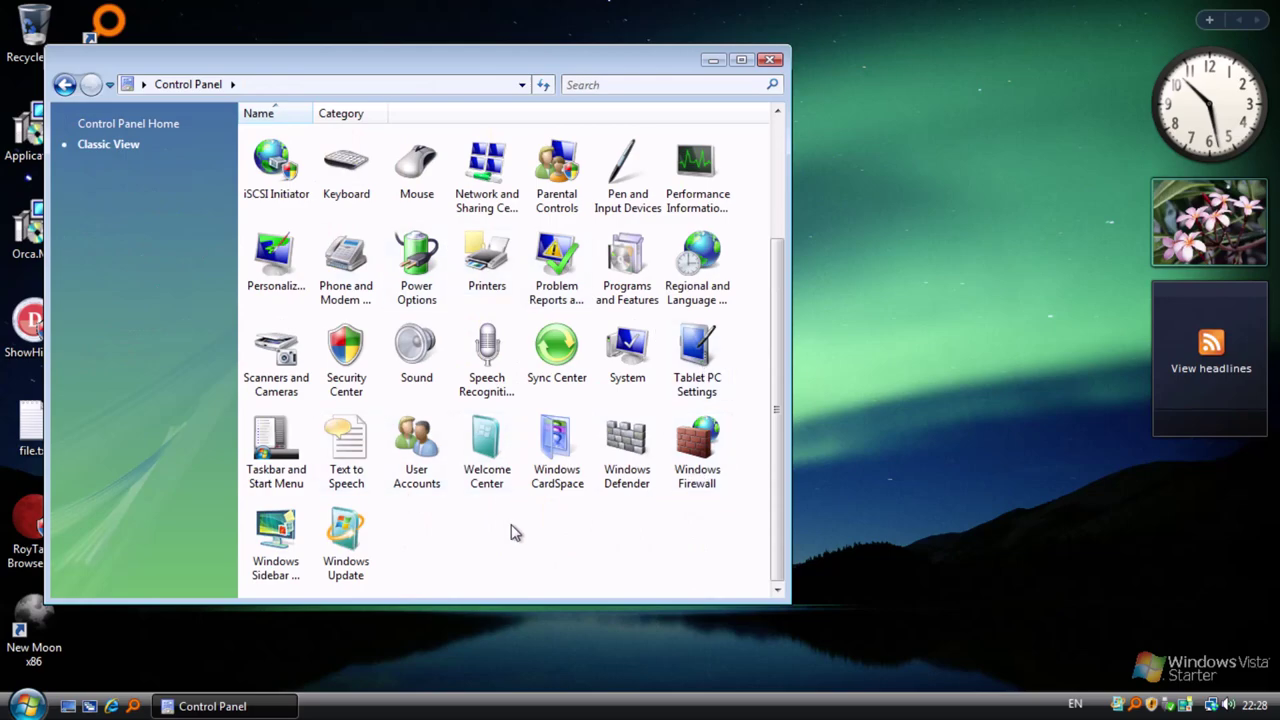
left_click(603, 86)
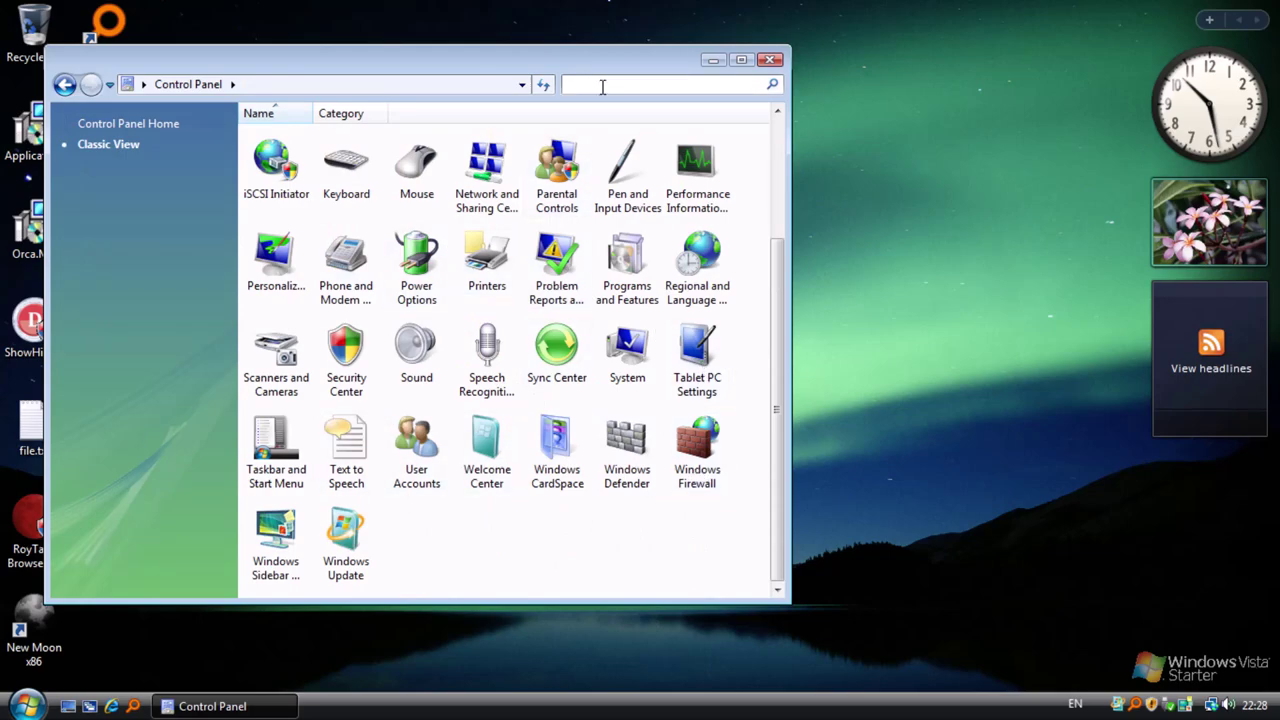
type("vmware tools")
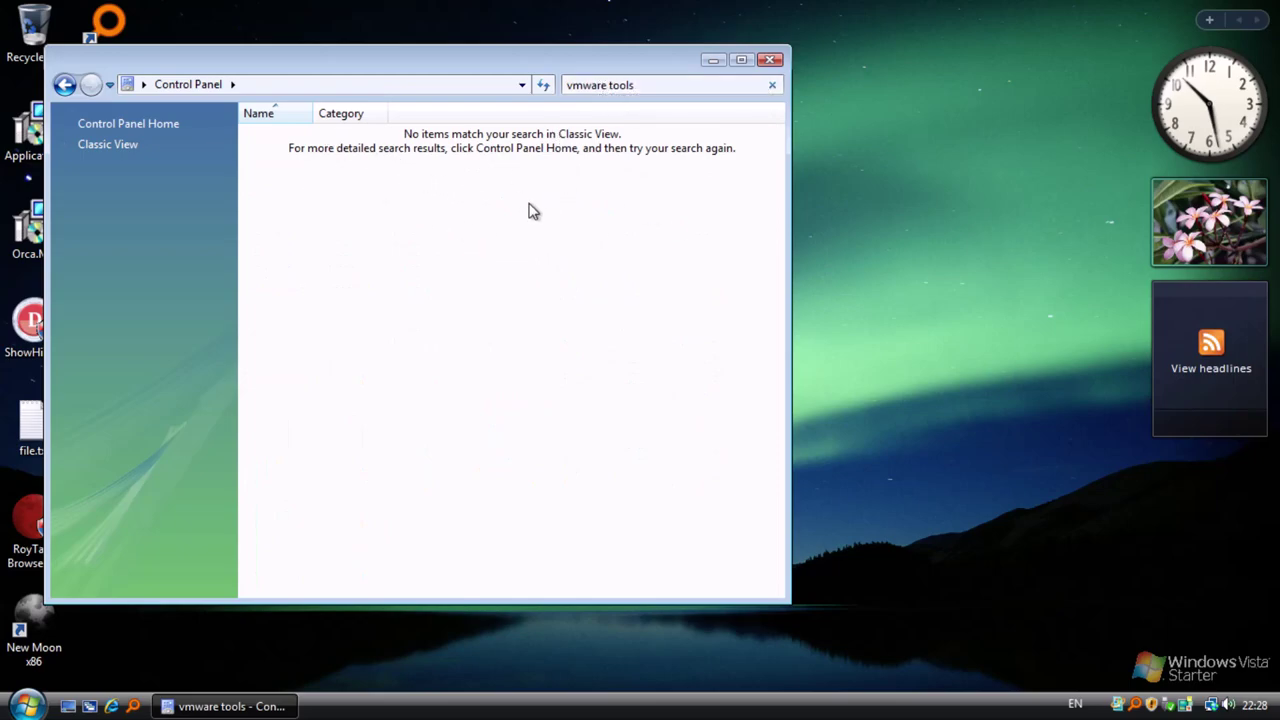
left_click(130, 126)
left_click(631, 81)
type("vmware tools")
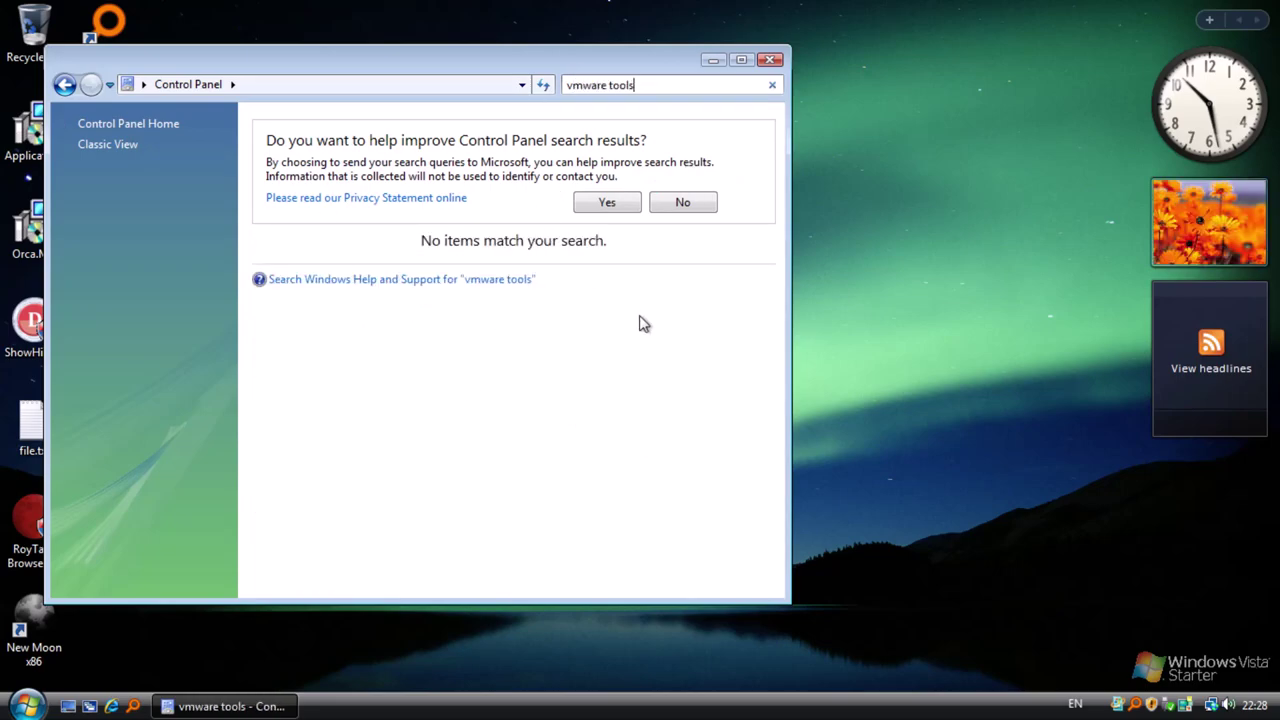
Step: Return to Programs and Features and start a repair of the VMware Tools installation
left_click(64, 86)
left_click(64, 86)
left_click(90, 86)
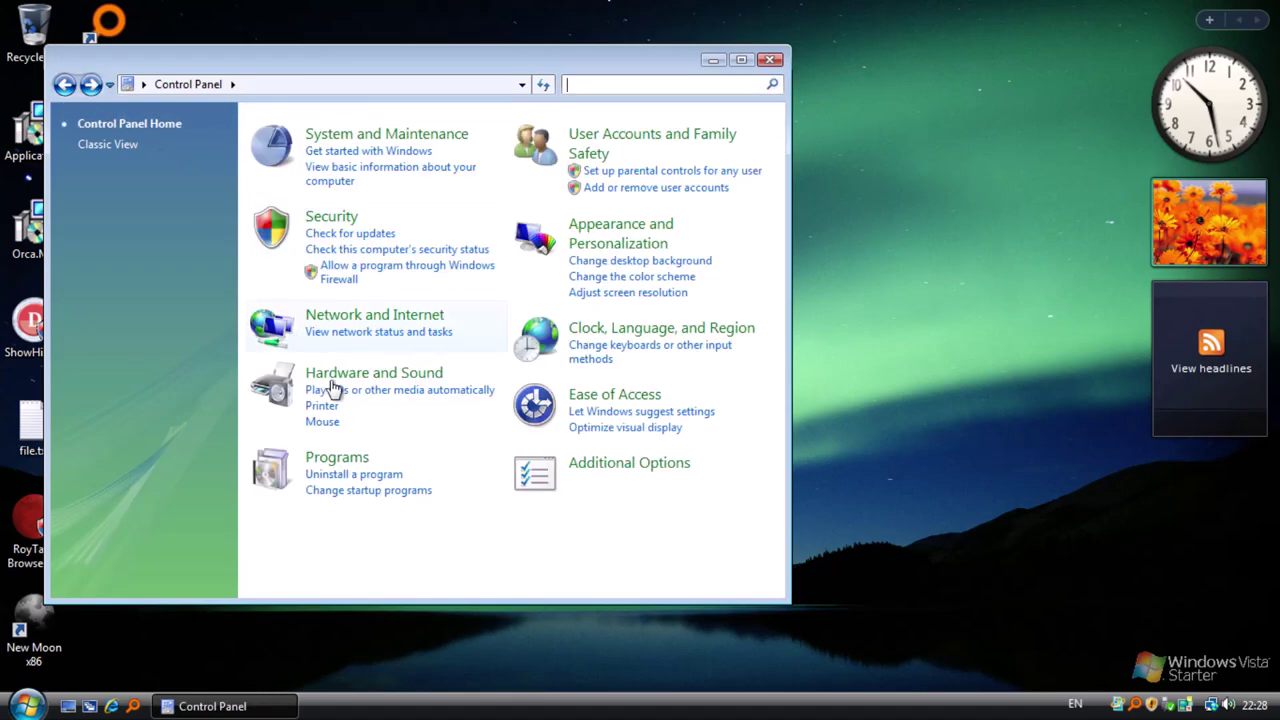
left_click(420, 456)
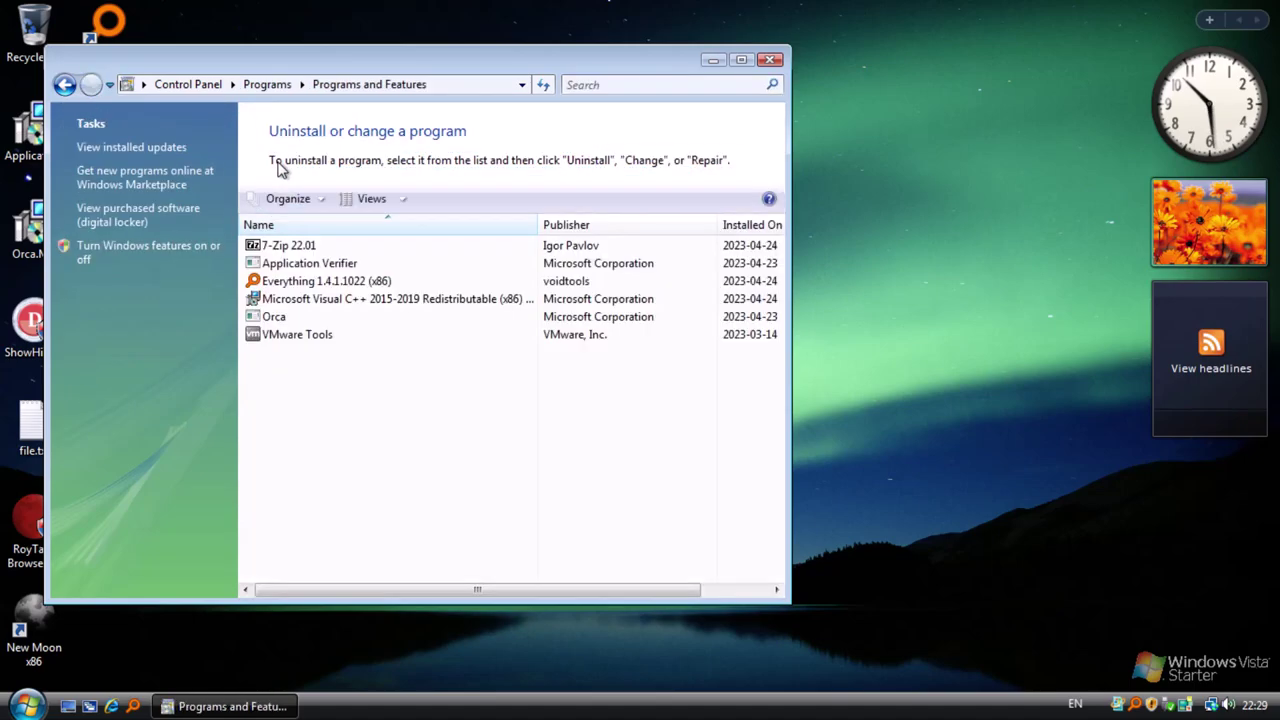
left_click(380, 336)
left_click(530, 198)
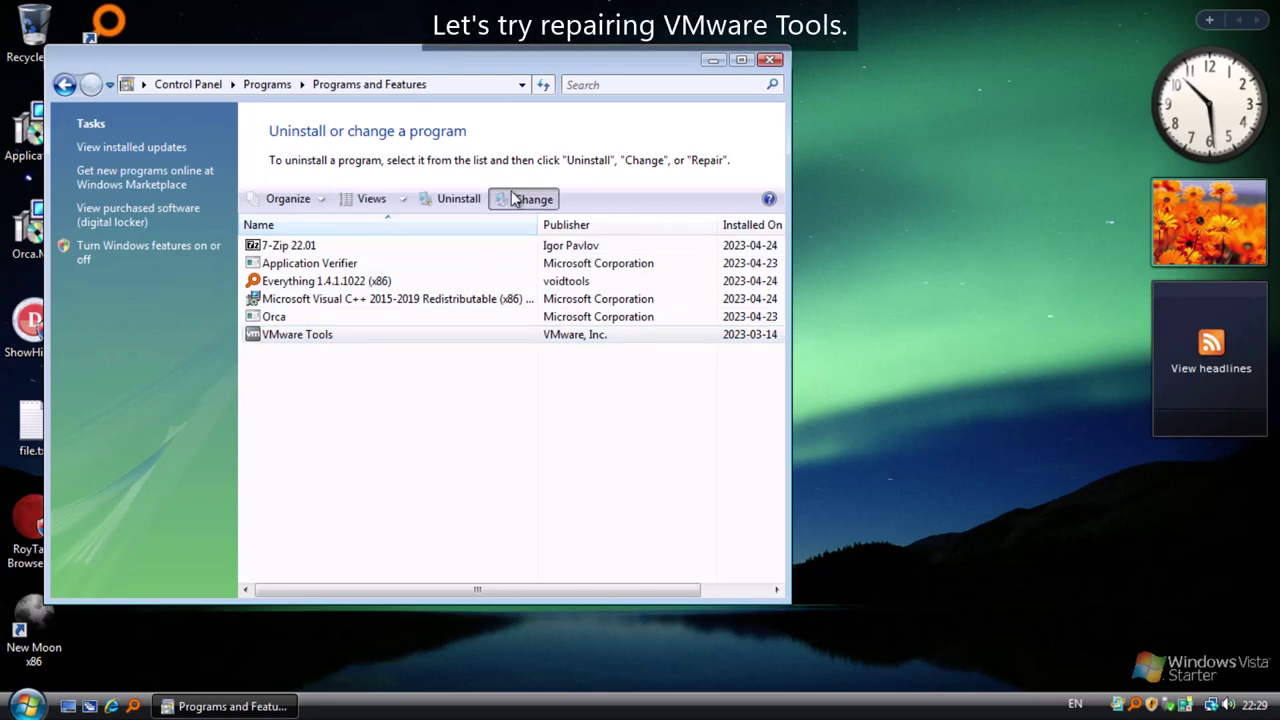
left_click(735, 500)
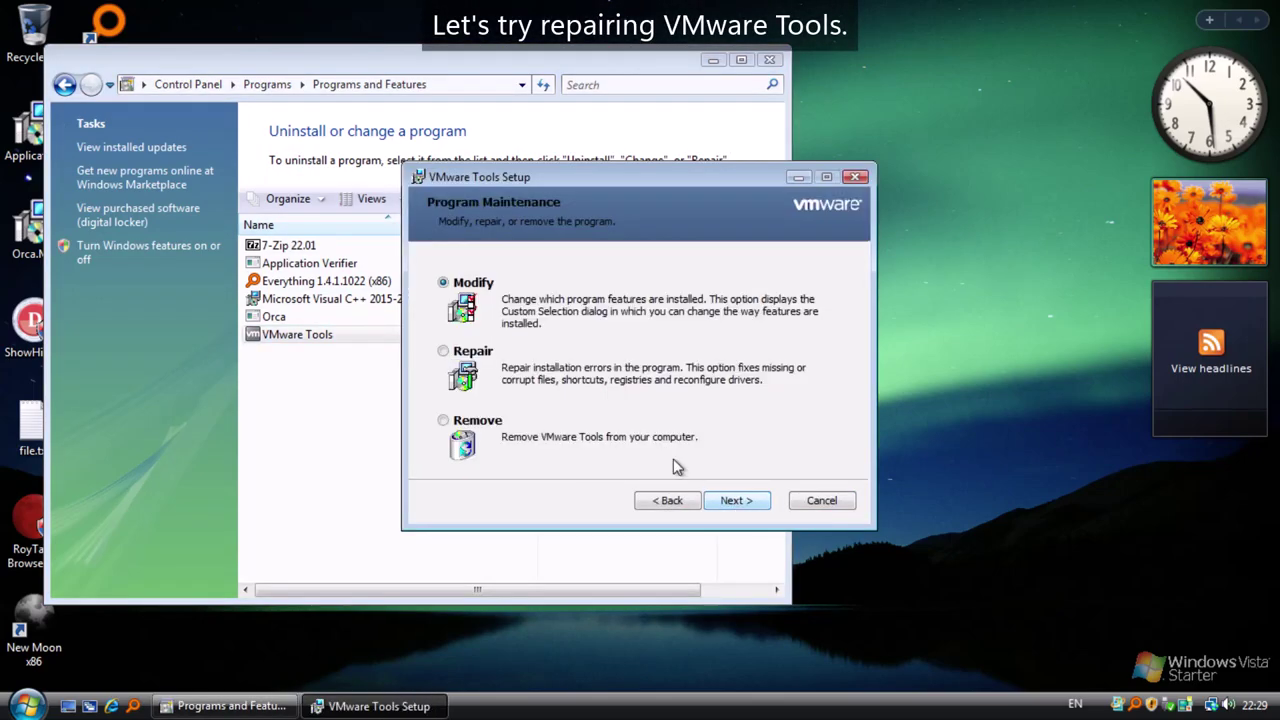
left_click(736, 502)
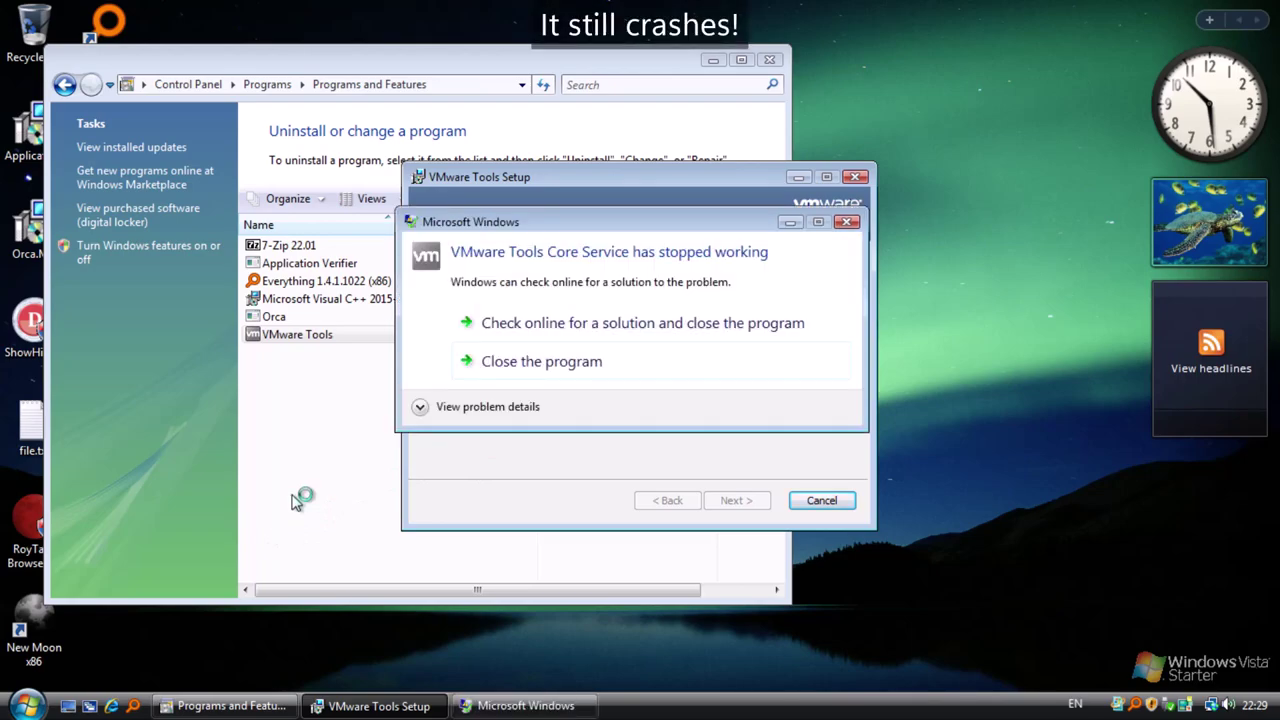
Step: Expand the VMware Tools Core Service crash details and examine the problem signature, keeping the setup window visible beside it
left_click(498, 407)
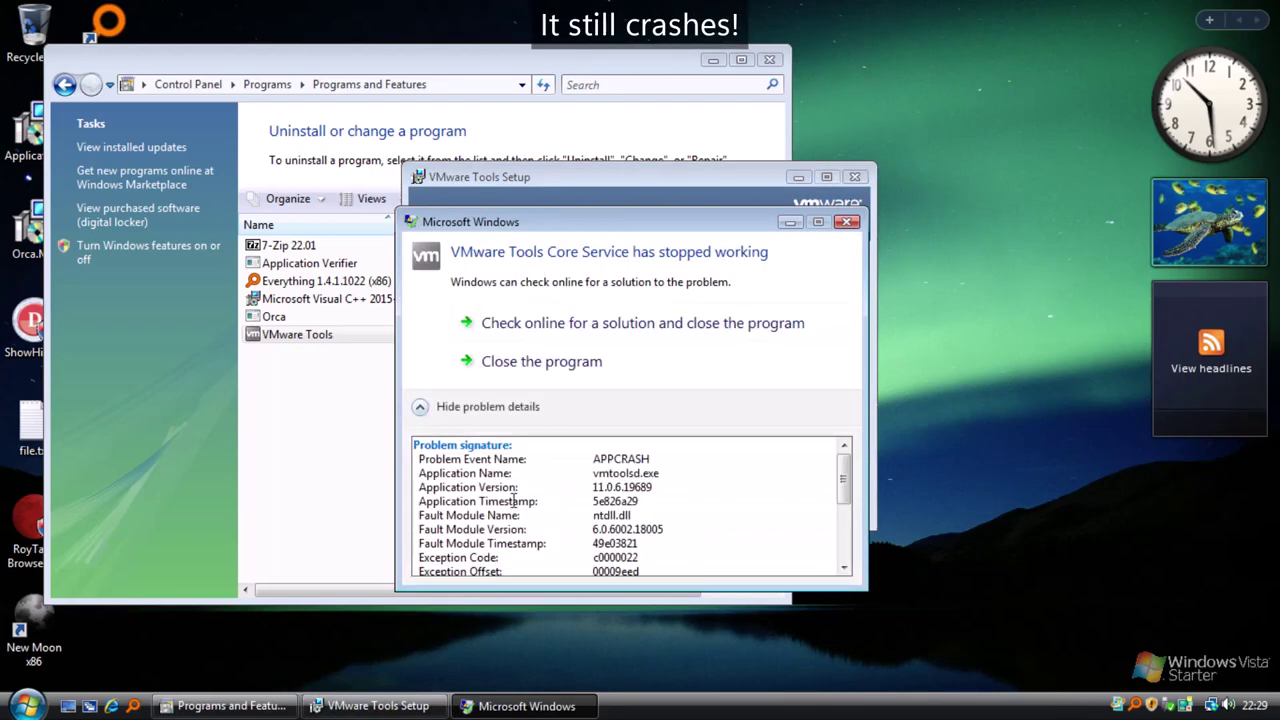
left_click_drag(537, 222, 167, 369)
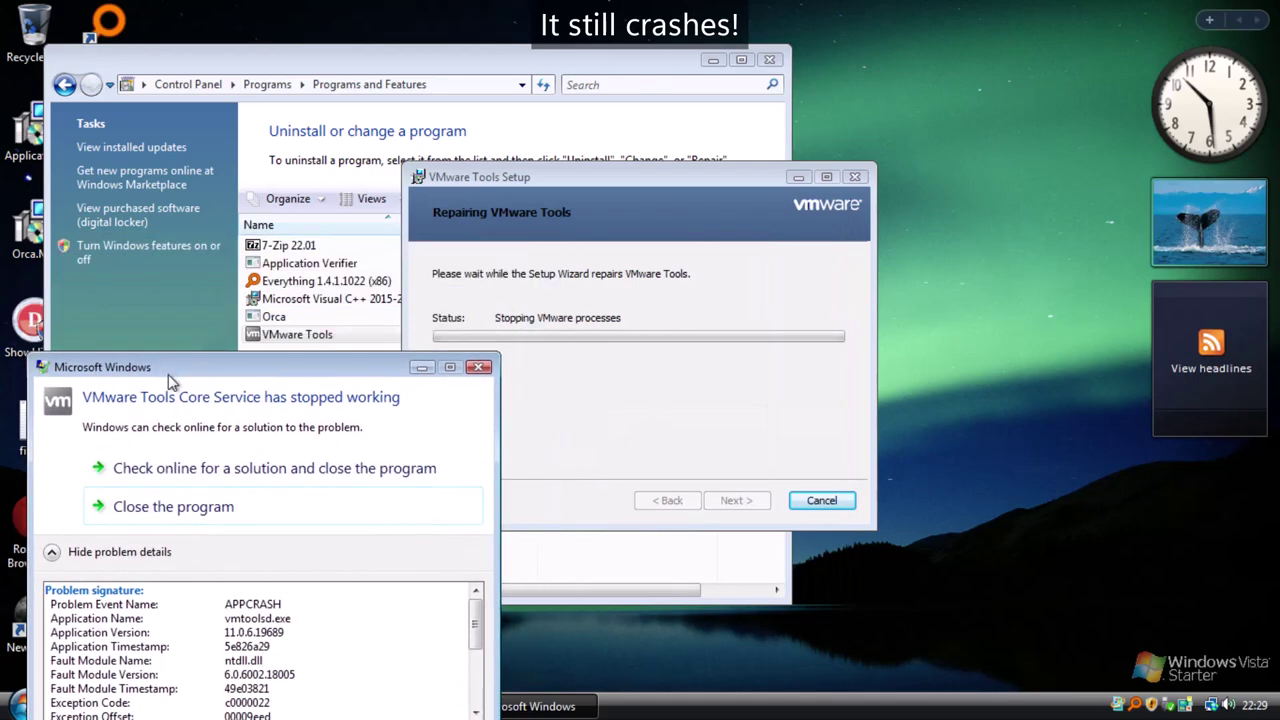
left_click_drag(567, 180, 776, 44)
left_click_drag(315, 367, 400, 315)
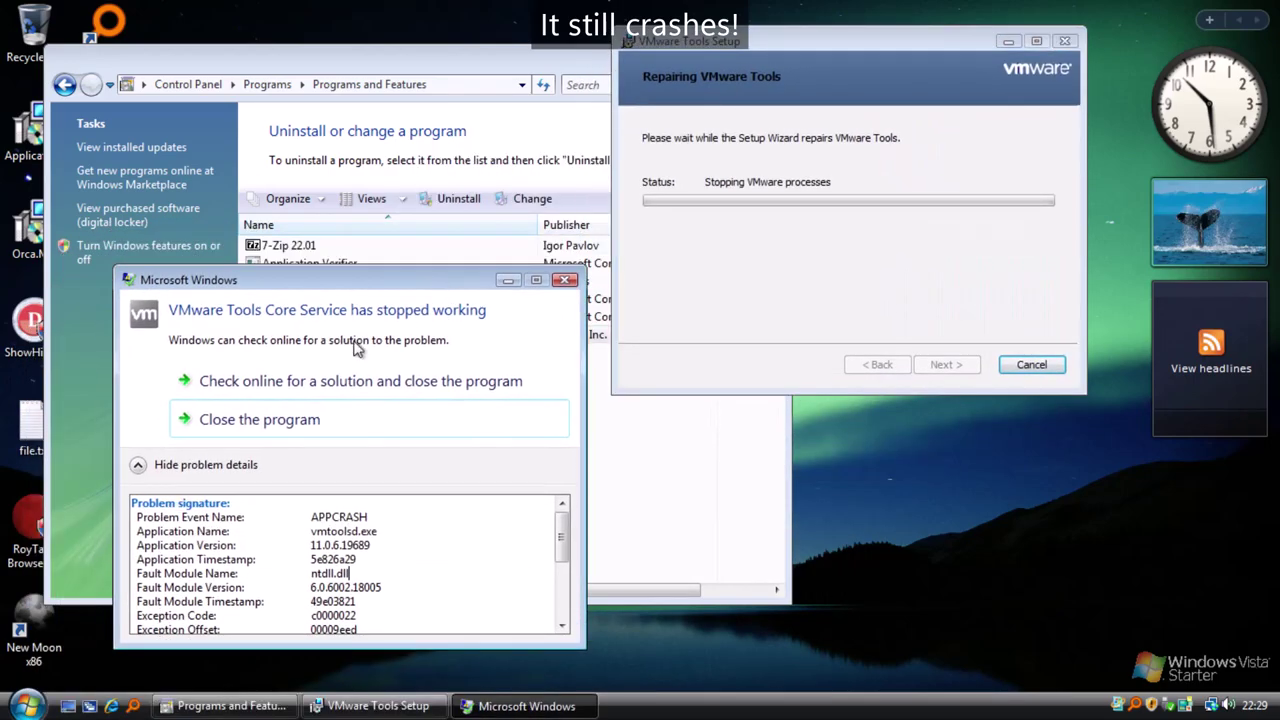
left_click_drag(450, 275, 618, 380)
mouse_move(577, 663)
left_mouse_down()
mouse_move(404, 662)
mouse_move(572, 679)
left_mouse_up()
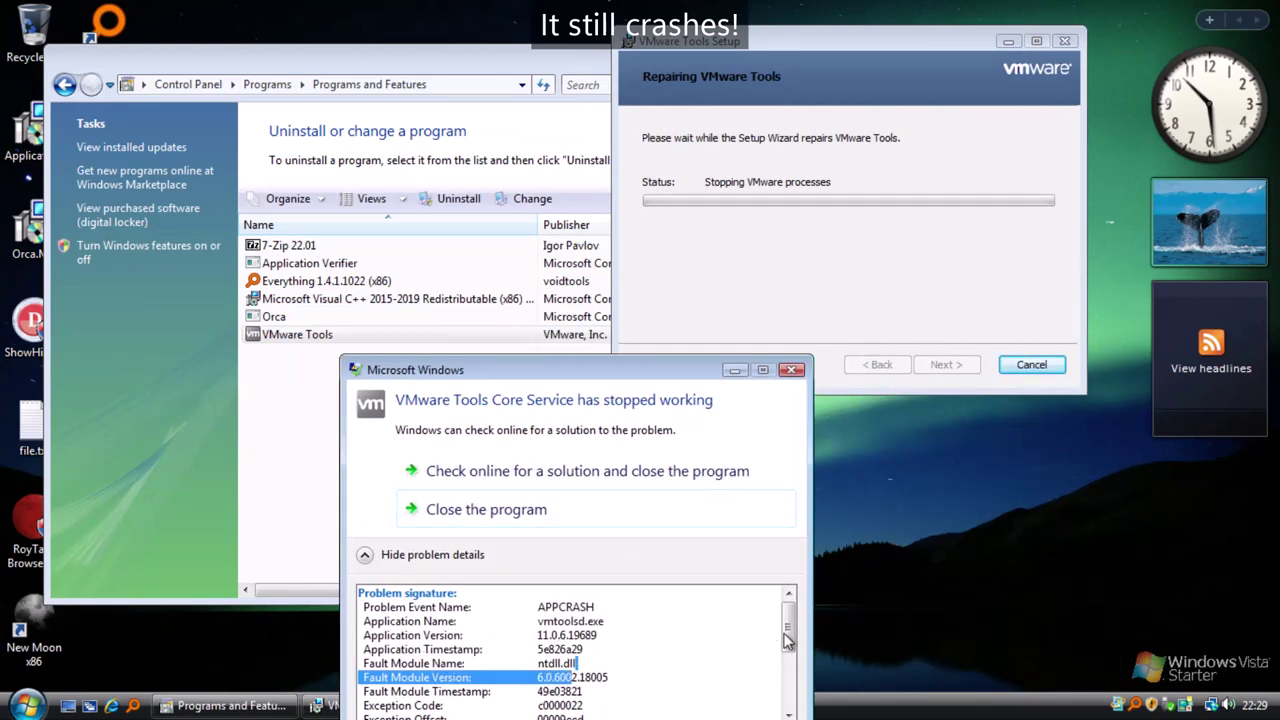
left_click_drag(630, 385, 594, 340)
left_click_drag(751, 575, 735, 662)
left_click_drag(677, 615, 650, 616)
left_click_drag(751, 620, 742, 563)
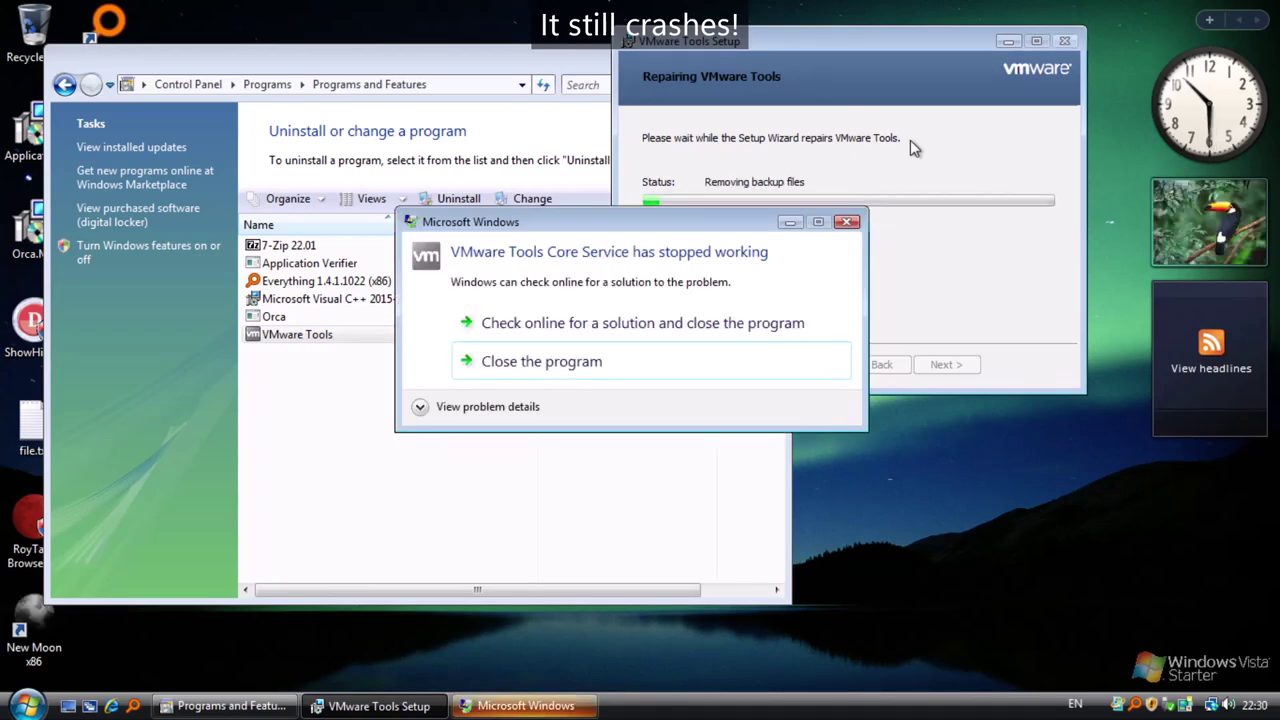
Step: Review the problem details of the second VMware Tools Core Service crash and close the crashed program
left_click(470, 406)
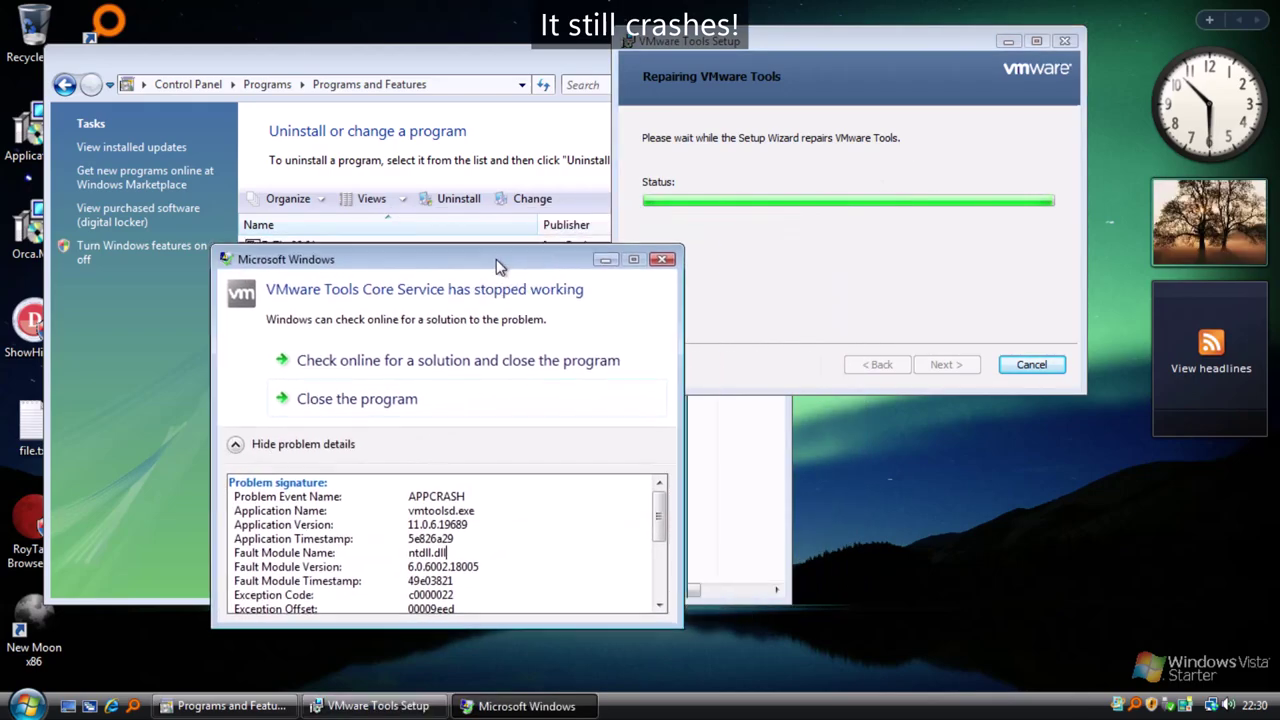
left_click_drag(659, 517, 590, 553)
scroll(650, 573, "up", 1)
scroll(660, 570, "up", 3)
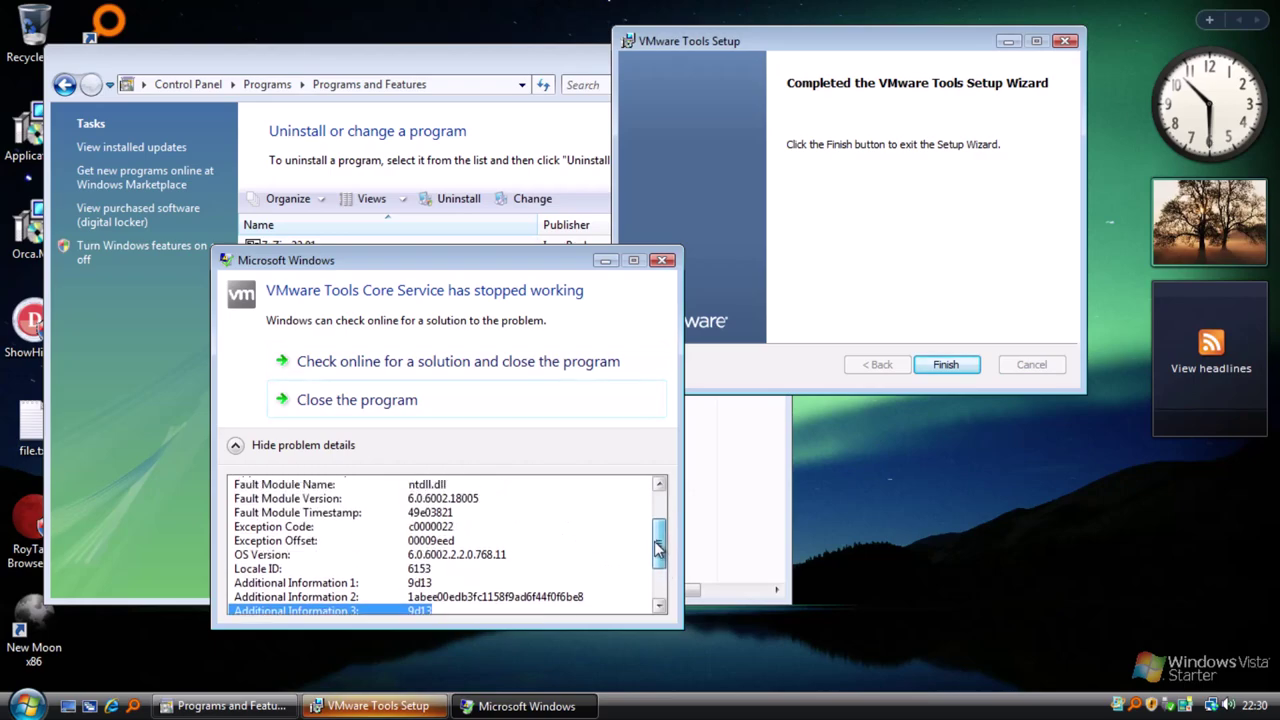
left_click_drag(452, 553, 473, 535)
left_click(372, 405)
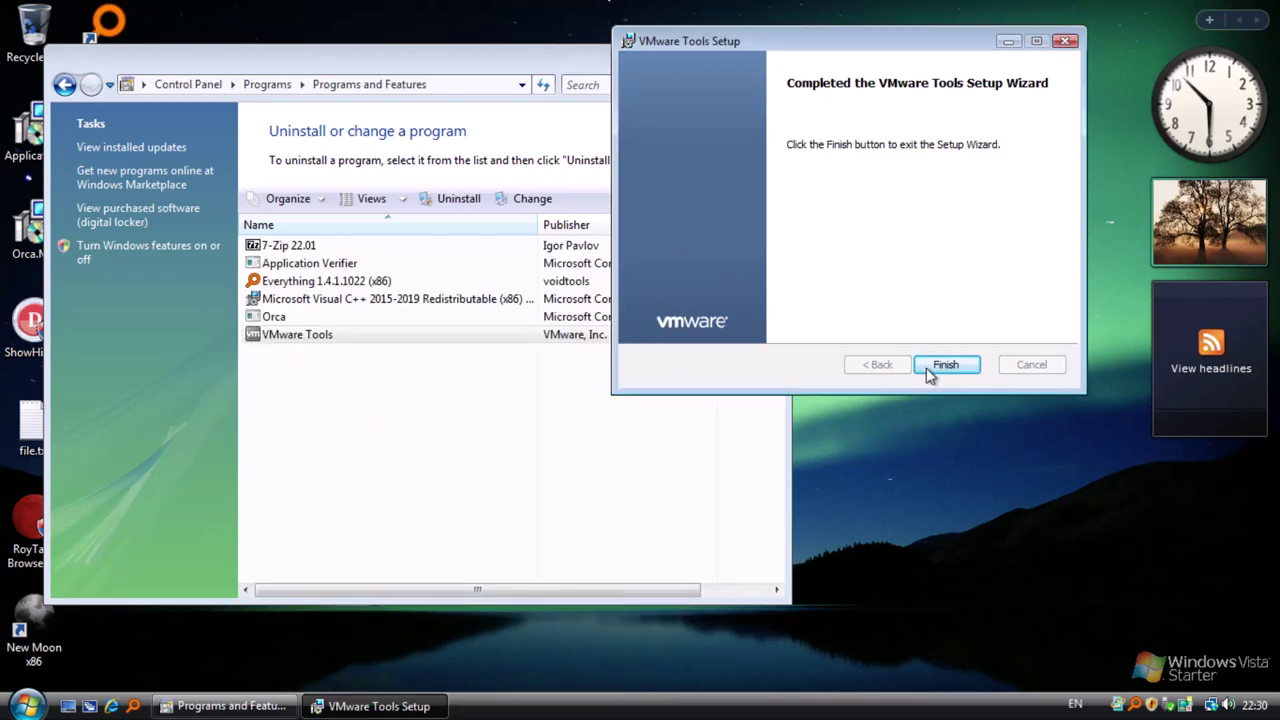
Step: Finish the VMware Tools setup wizard, close Programs and Features, and accept the system restart
left_click(930, 368)
left_click(770, 60)
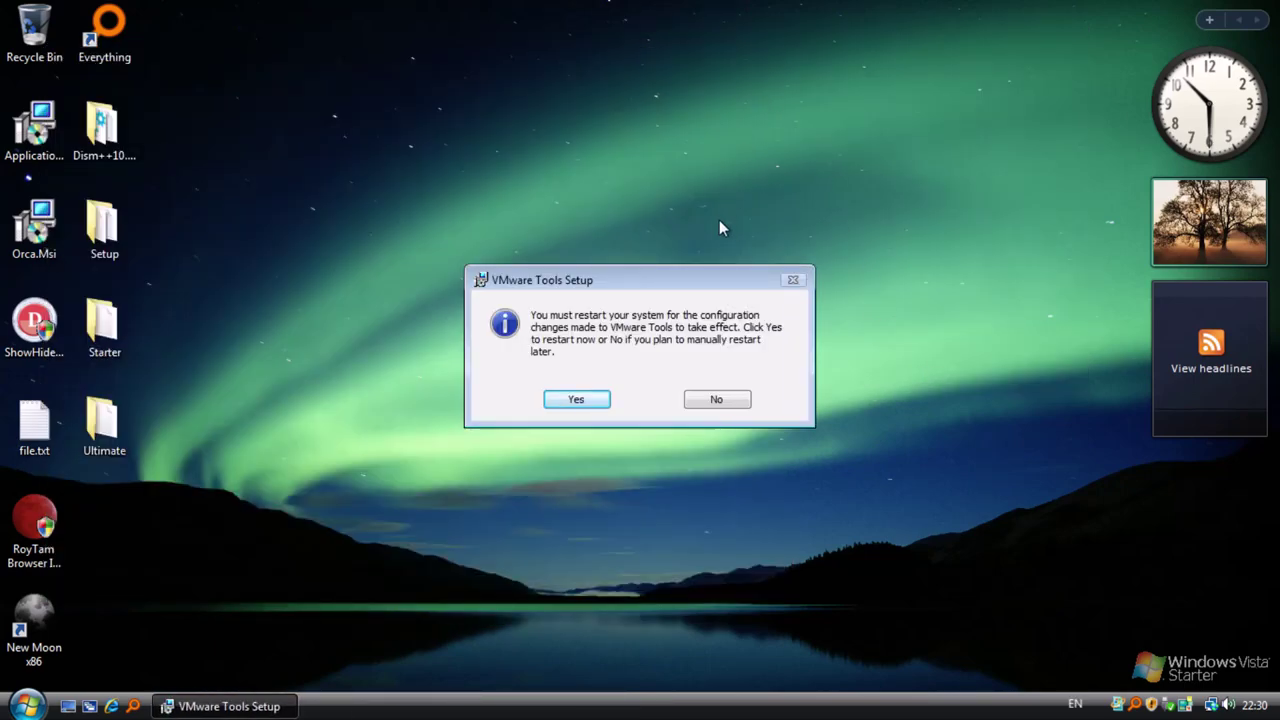
left_click(591, 399)
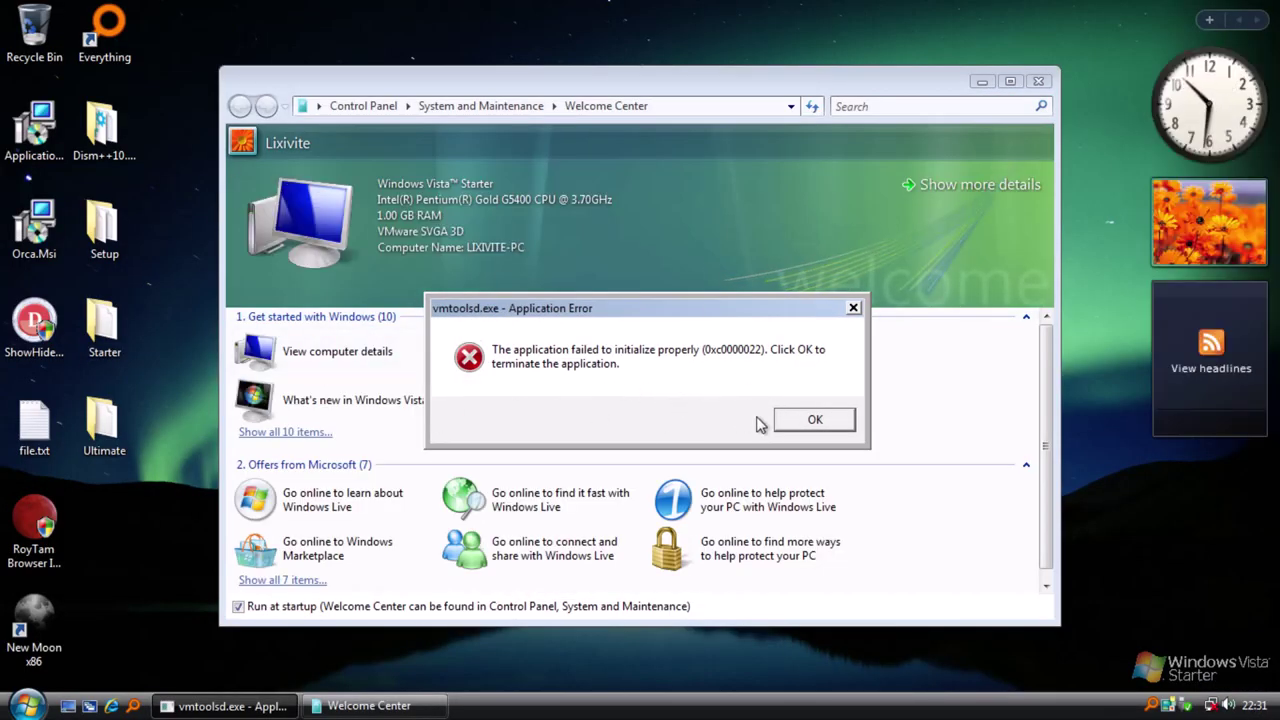
Step: Clear the vmtoolsd.exe error and Welcome Center, and launch services.msc with administrator permission
left_click(805, 428)
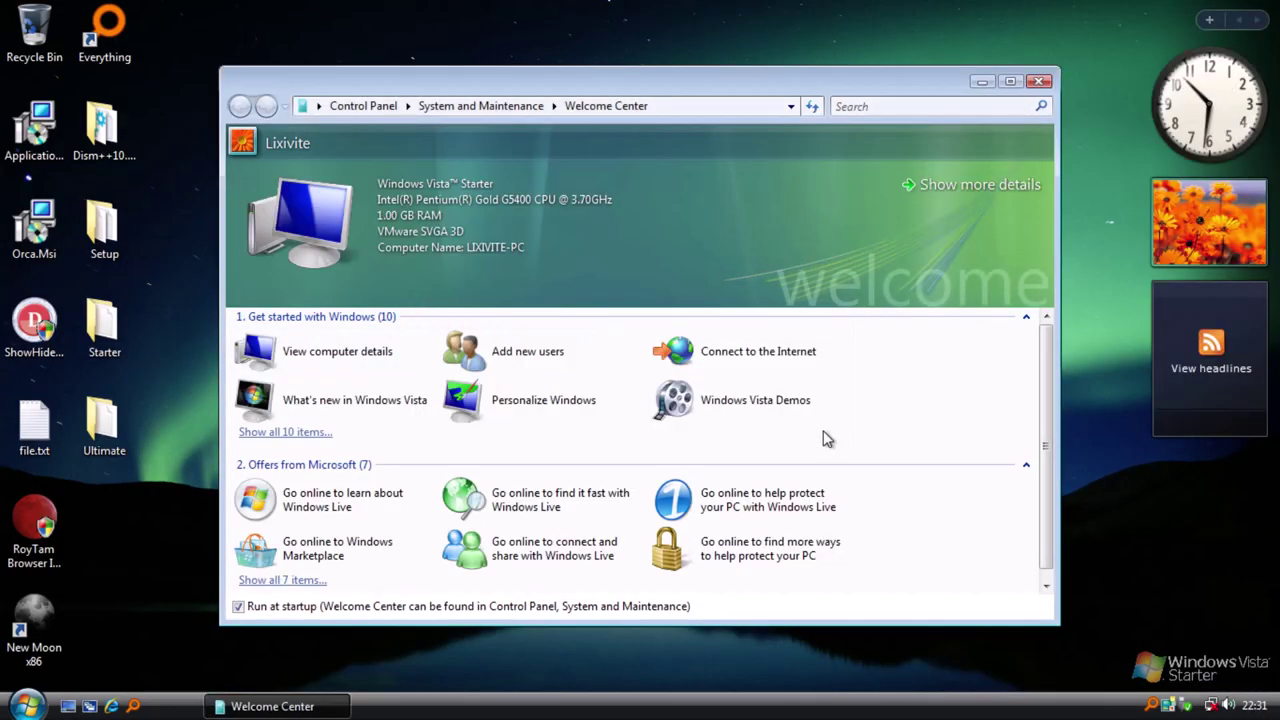
left_click(1039, 81)
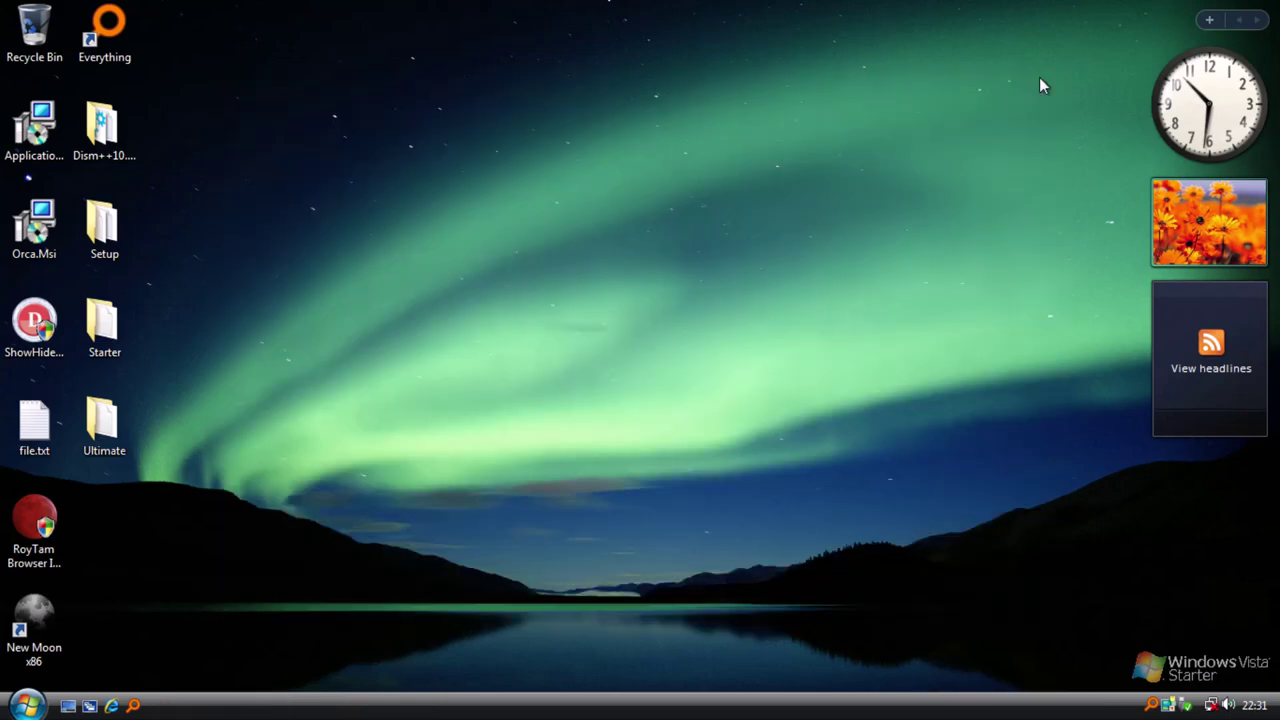
key("super+r")
type("services.msc")
key("Return")
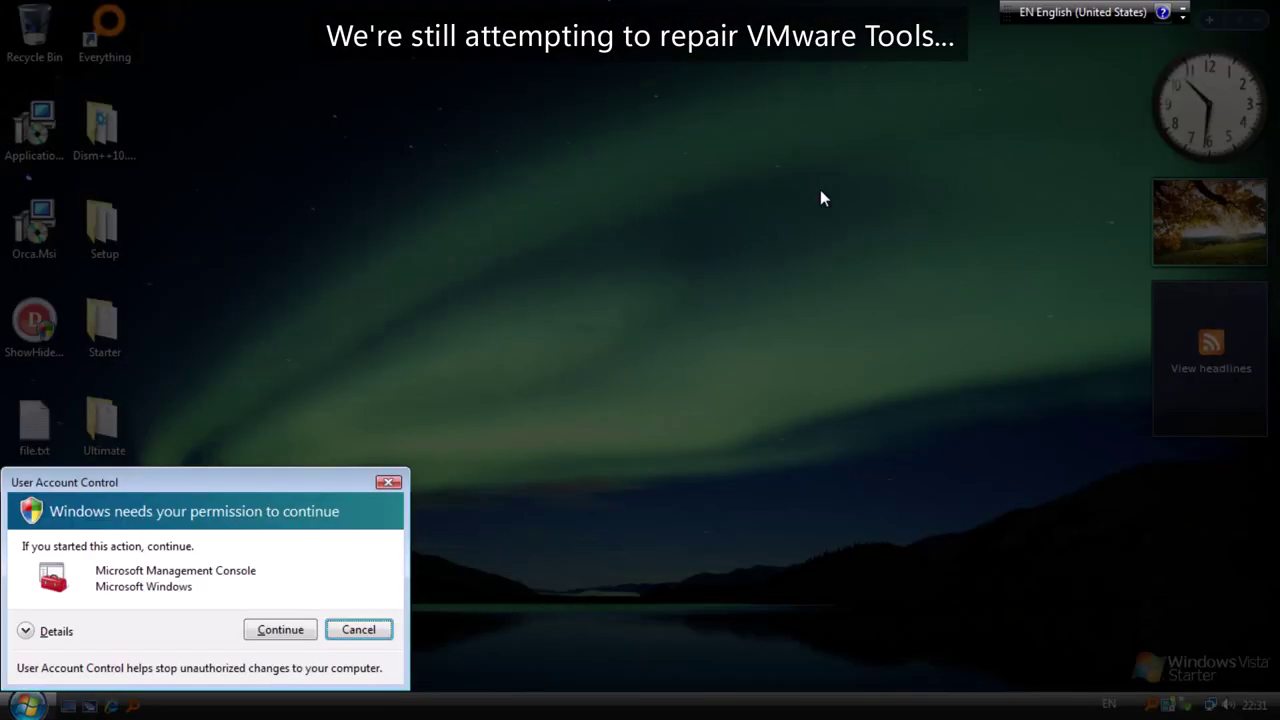
left_click(280, 628)
Step: Locate the VMware Tools service in the services list and restart it
key("w")
key("w")
key("w")
key("w")
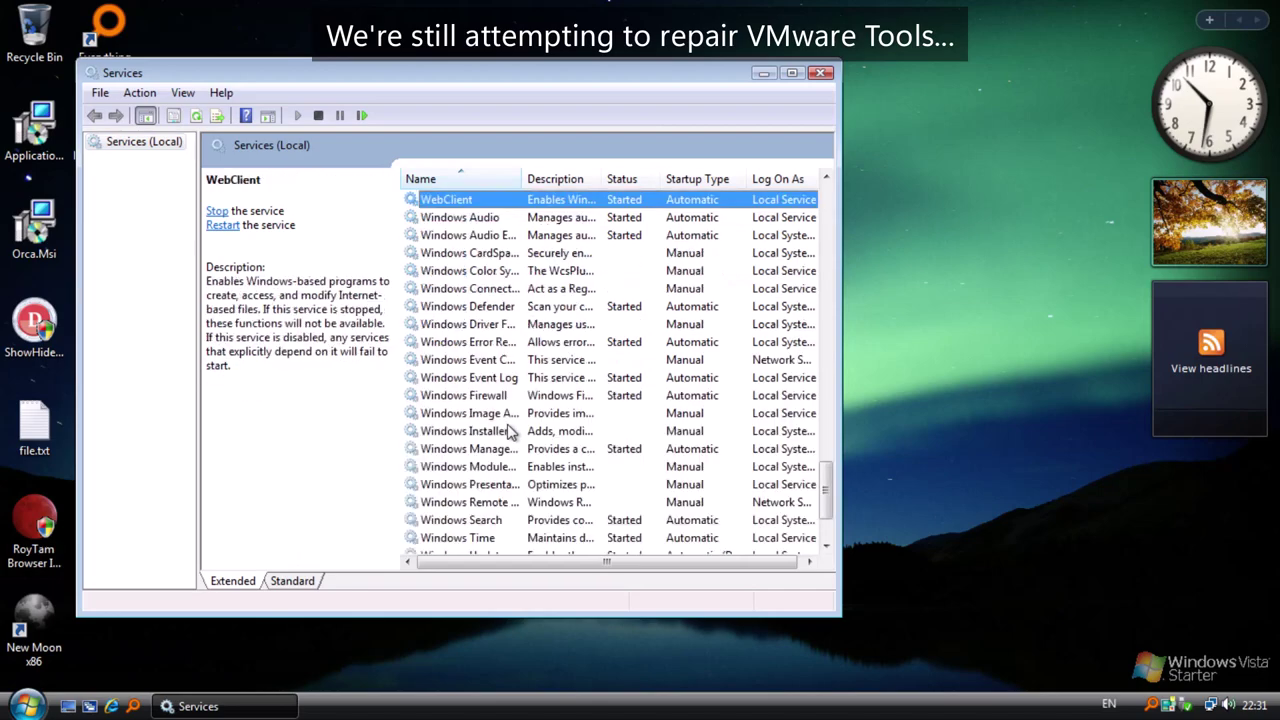
scroll(555, 440, "down", 2)
scroll(555, 443, "up", 4)
left_click(398, 253)
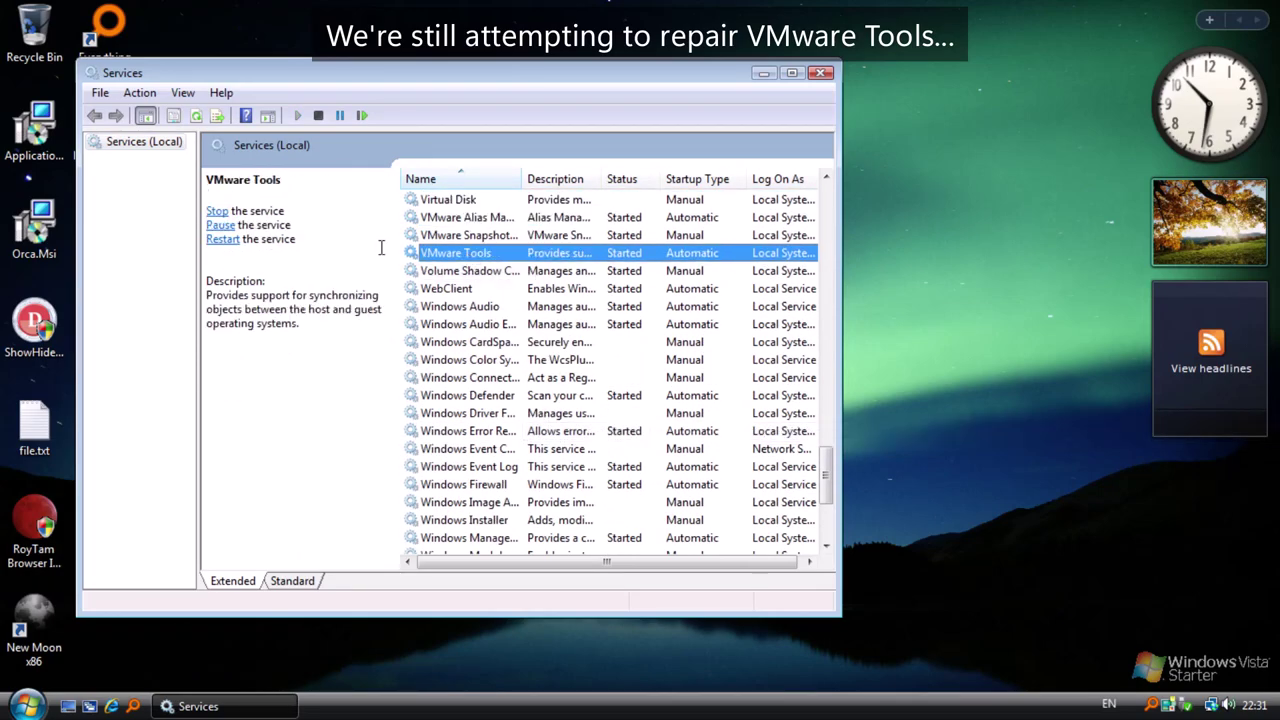
left_click(222, 240)
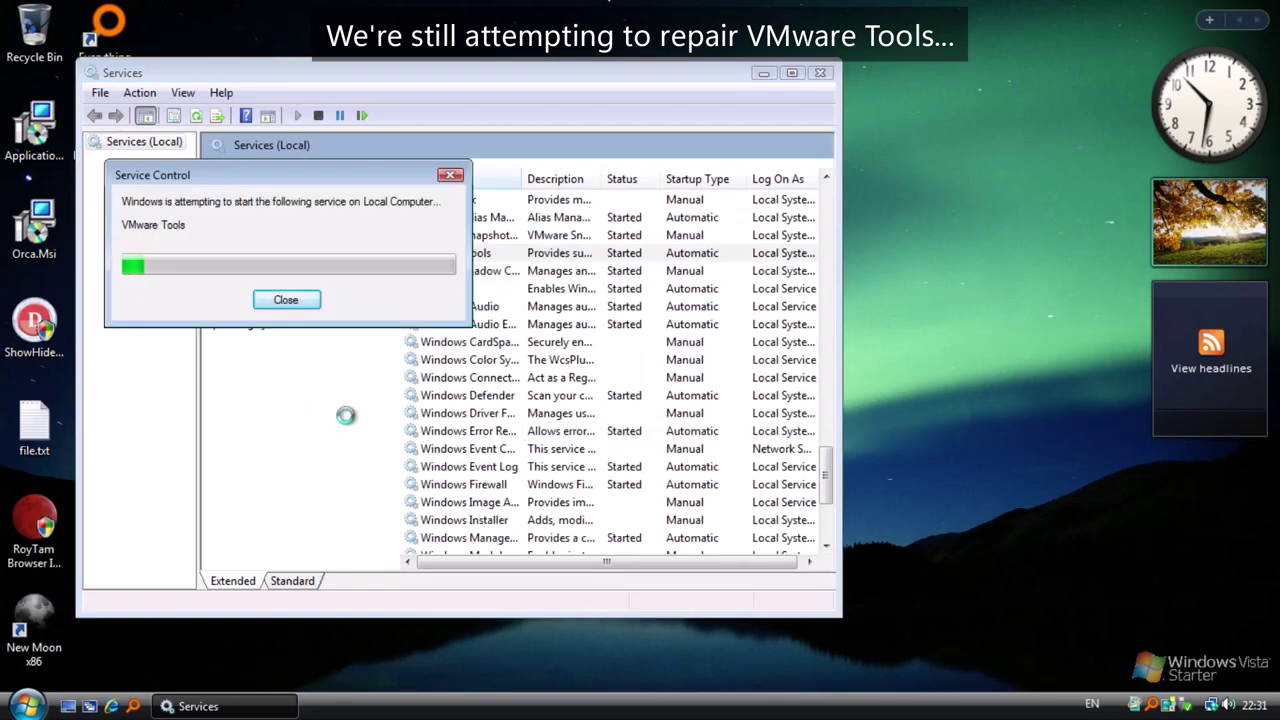
Step: Open the VMware Tools service's properties and copy its path to the vmtoolsd.exe executable
double_click(440, 254)
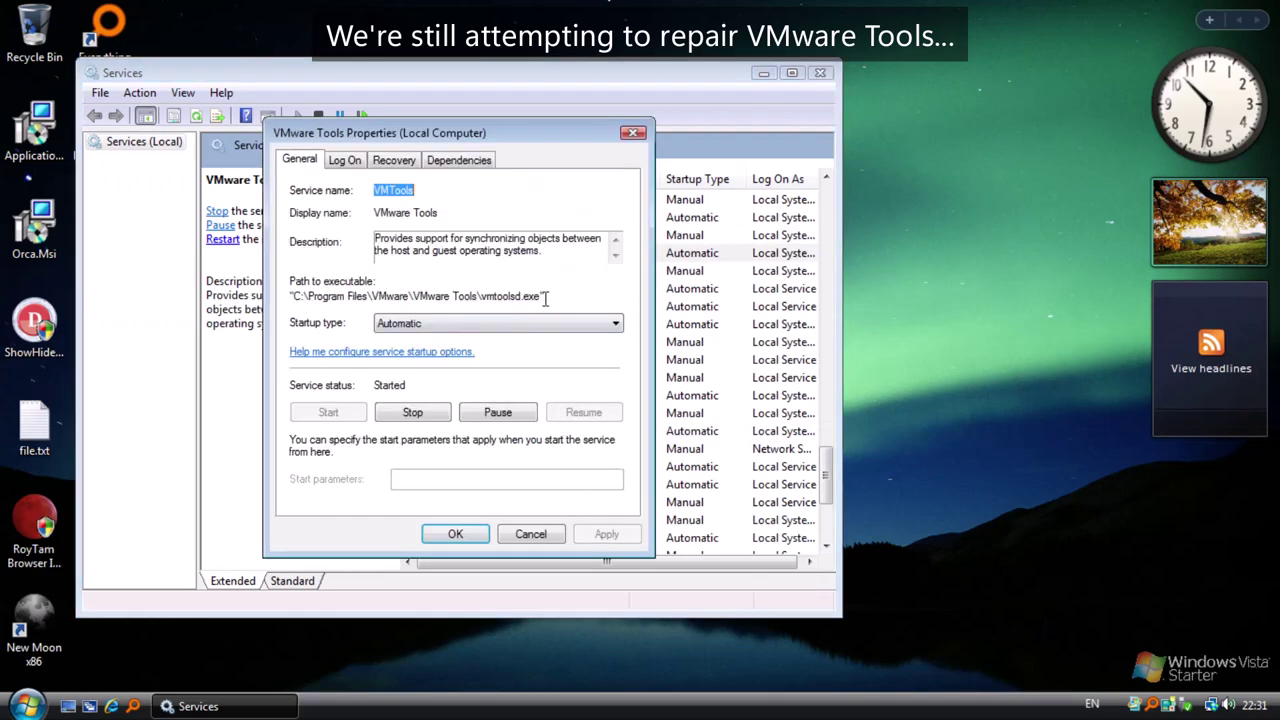
left_click_drag(548, 296, 310, 296)
right_click(300, 297)
left_click(355, 360)
Step: Open Task Manager and show processes from all users, granting administrator permission
right_click(428, 705)
left_click(465, 651)
left_click(115, 70)
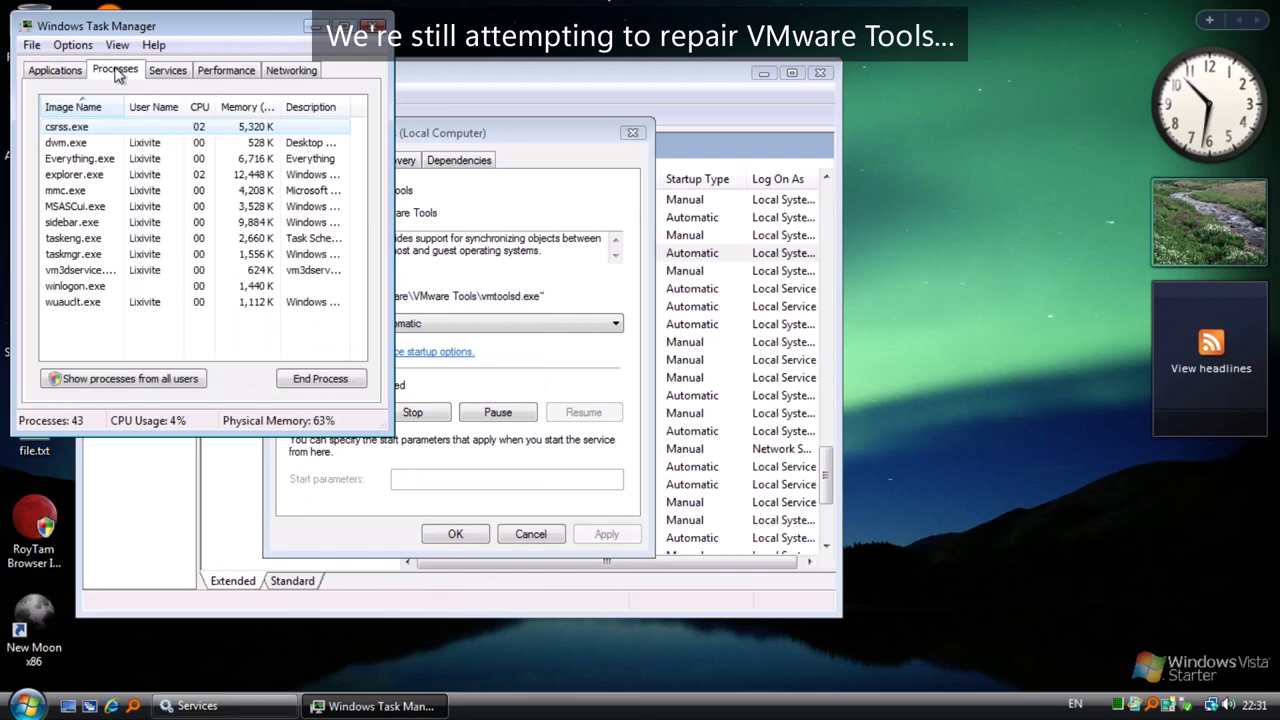
left_click(120, 375)
left_click(277, 249)
Step: Run the copied vmtoolsd.exe path as a new task, check the process list for it, and close Task Manager
left_click(32, 45)
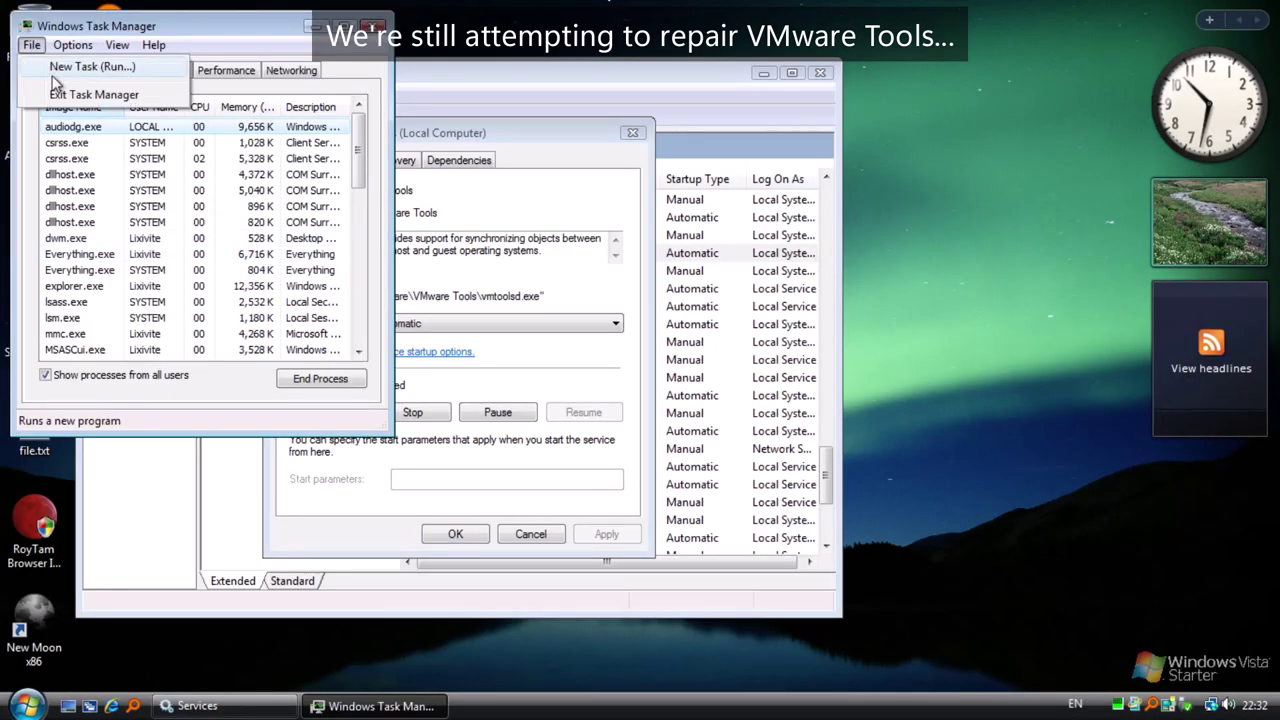
left_click(62, 64)
key("ctrl+v")
left_click(168, 237)
scroll(170, 260, "down", 10)
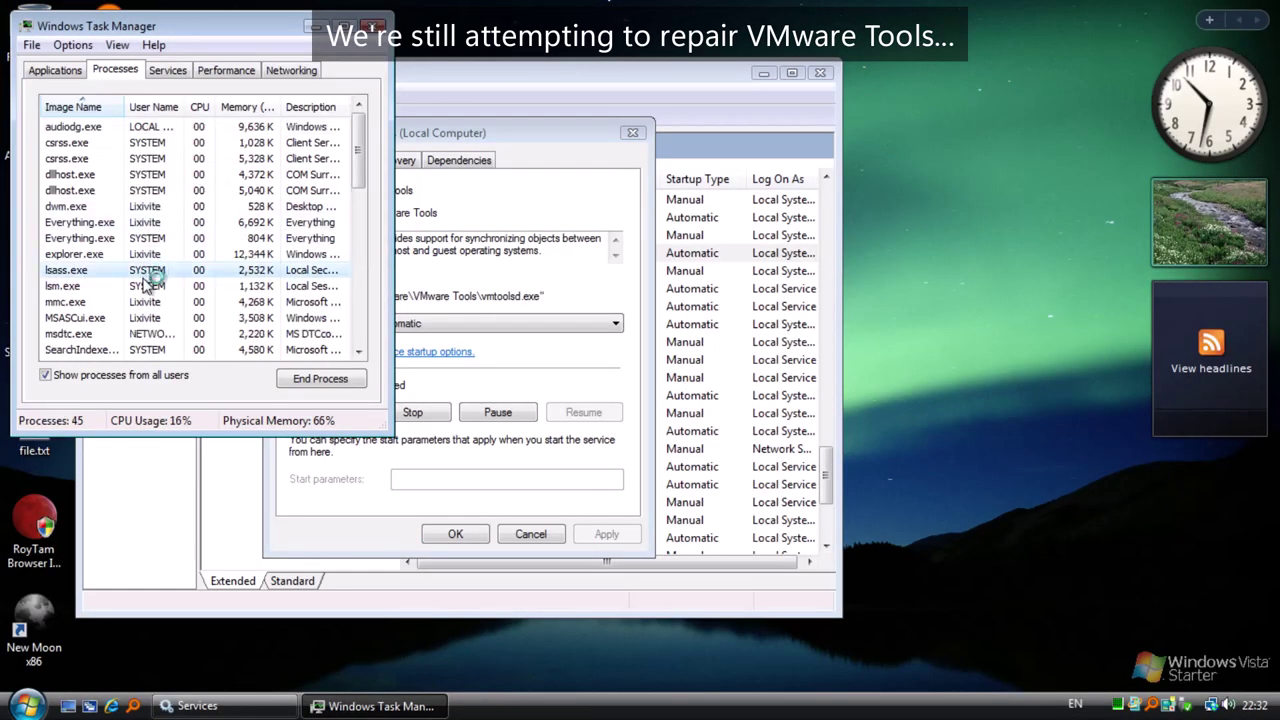
key("alt+F4")
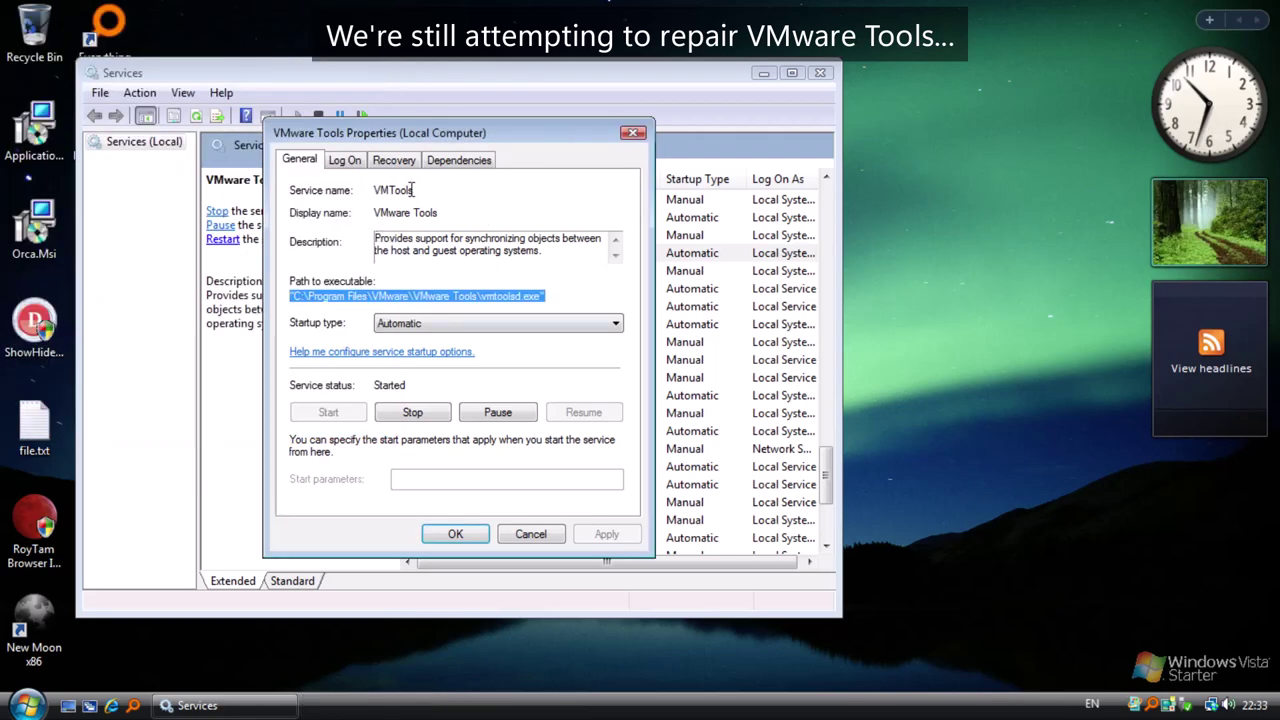
Step: Examine the Log On, Recovery and Dependencies settings of the VMware Tools service
left_click(344, 160)
left_click(394, 160)
left_click(530, 205)
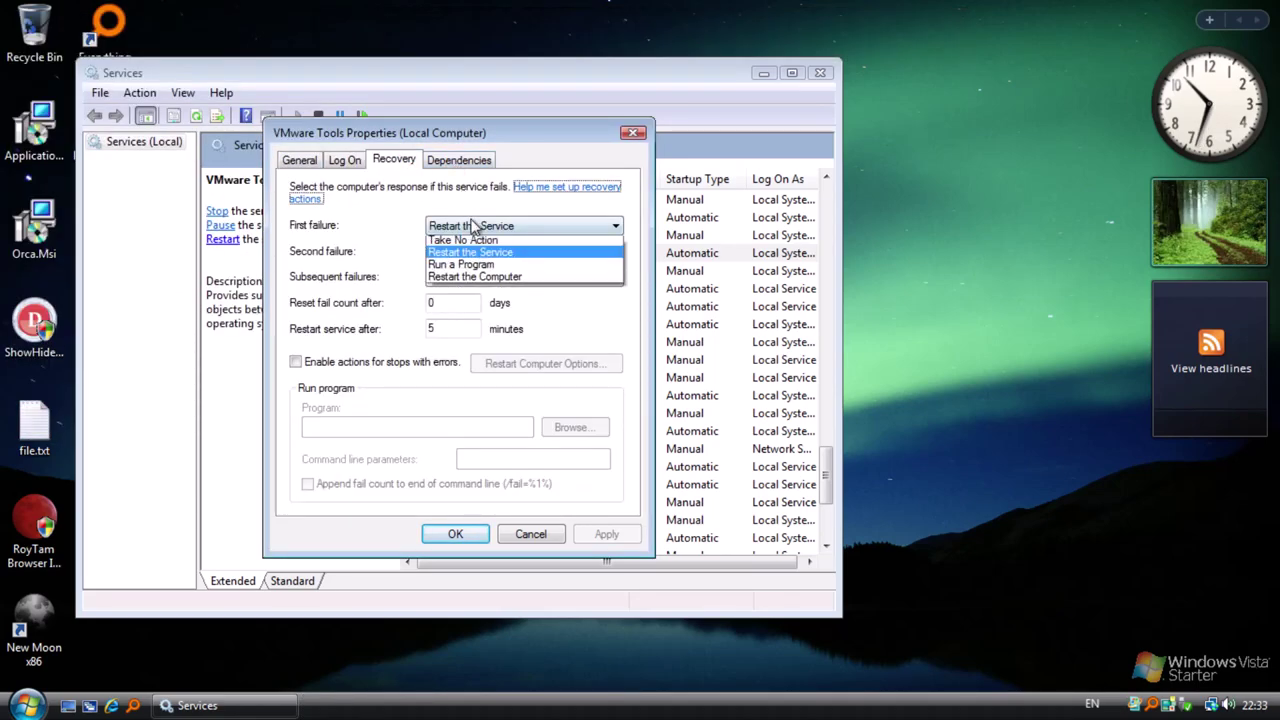
left_click(459, 160)
key("ctrl+Tab")
Step: Stop and start the VMware Tools service again, and close its properties and the Services console
left_click(415, 412)
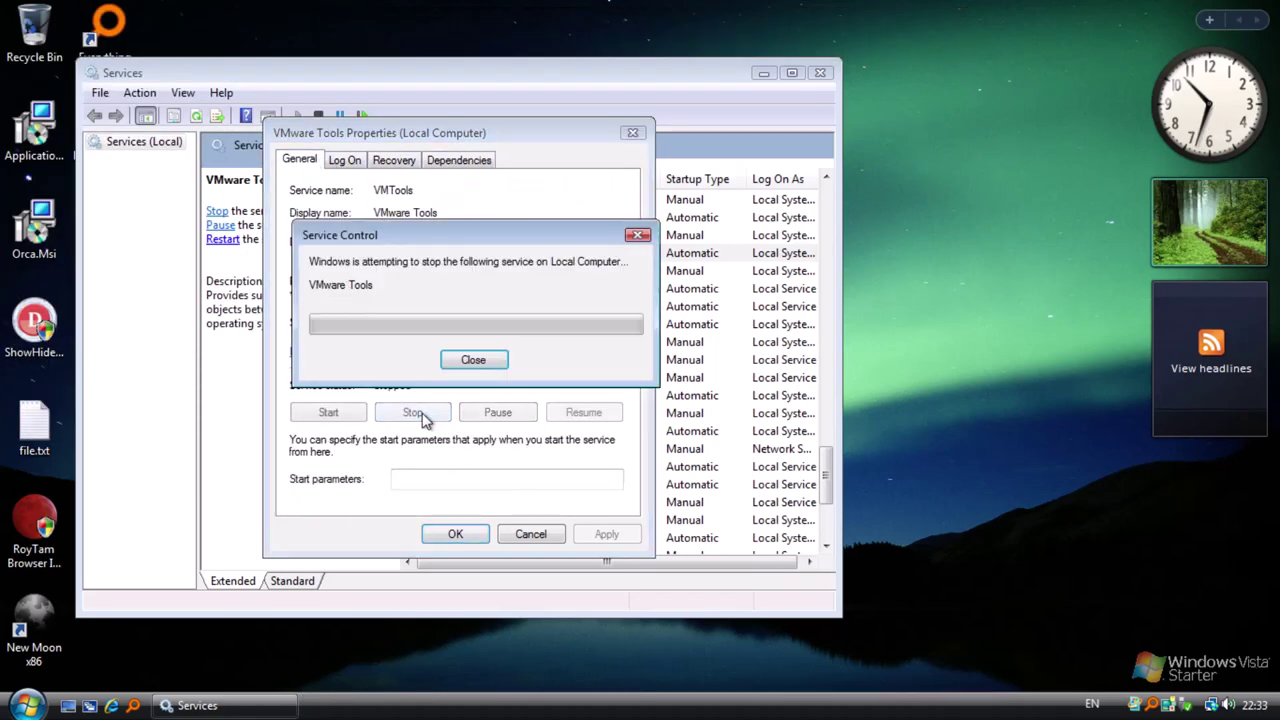
left_click(328, 412)
key("Escape")
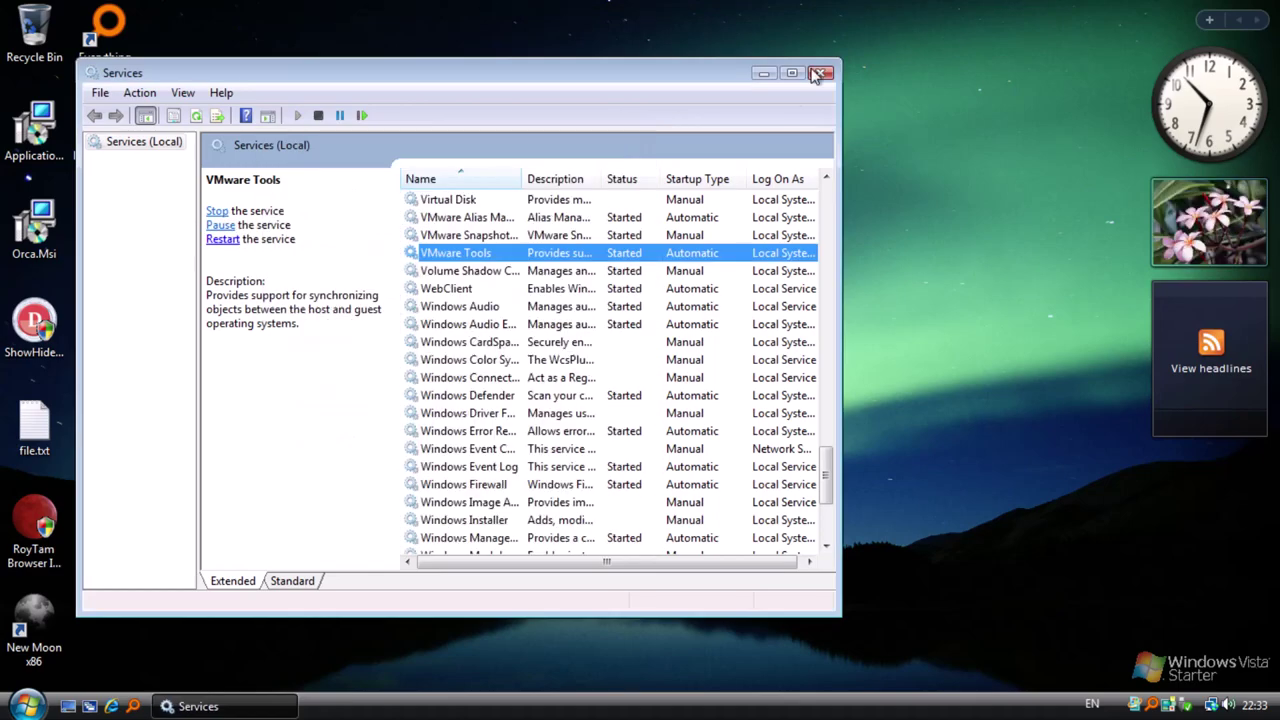
key("alt+F4")
Step: Leave the current Windows session and sign back in to the user account
key("super")
left_click(358, 674)
left_click(443, 579)
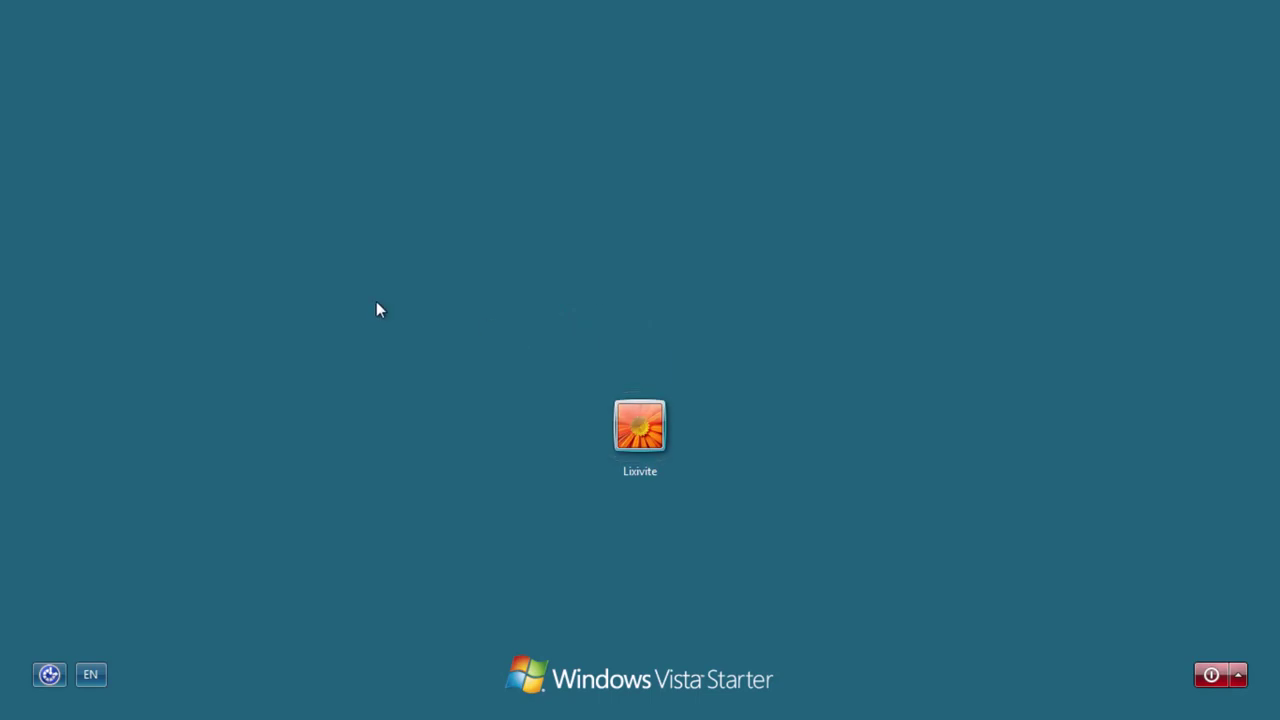
left_click(640, 428)
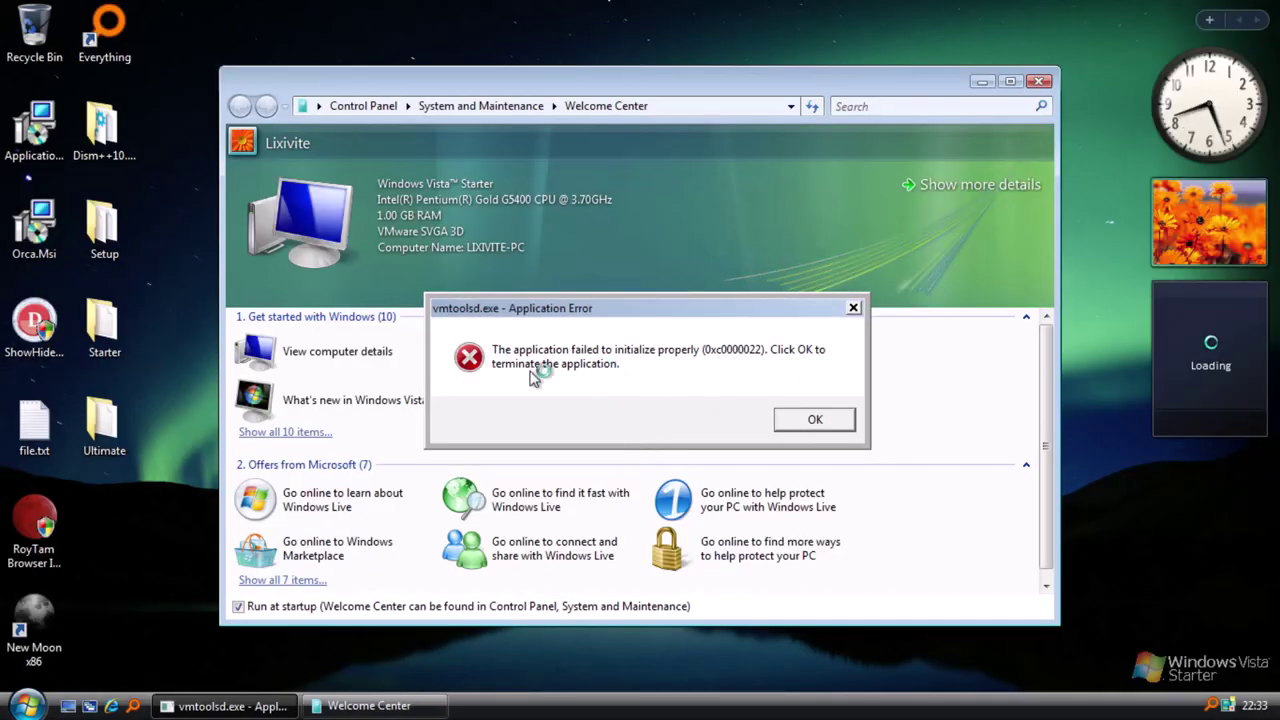
Step: Dismiss the vmtoolsd.exe error, close the crashed VMware Tools Core Service, and close Welcome Center
left_click(812, 418)
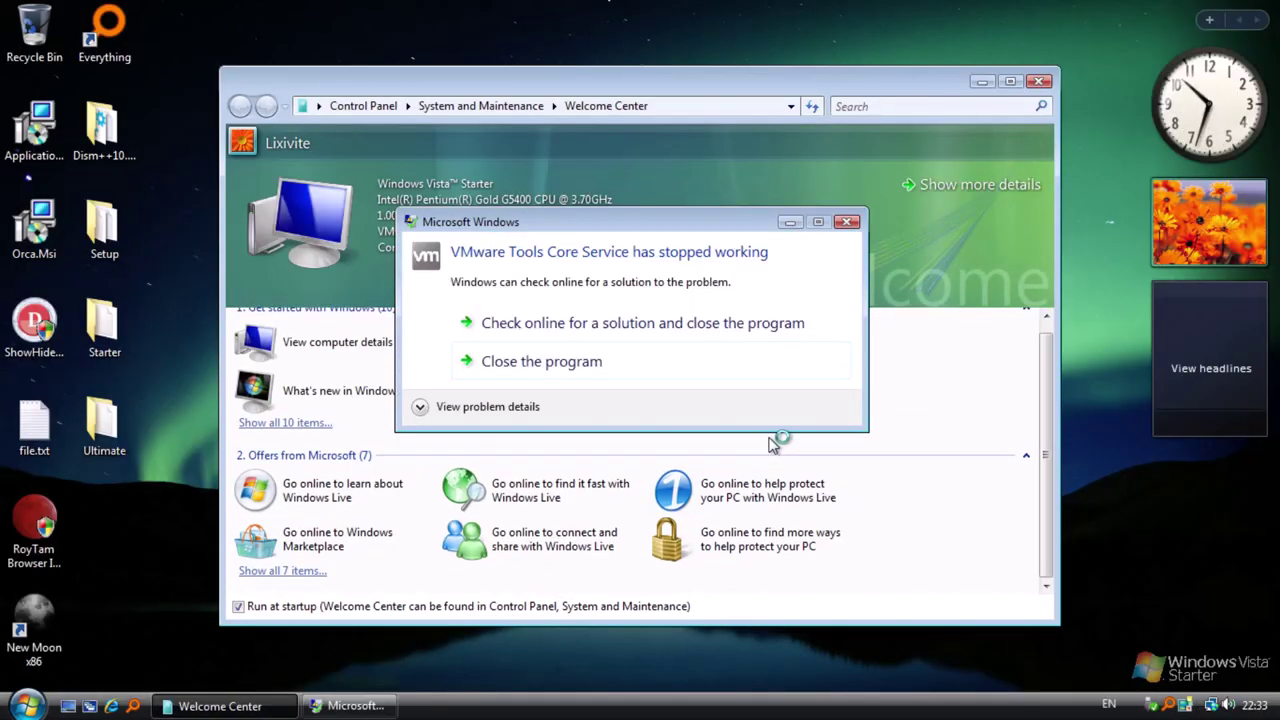
left_click(595, 374)
left_click(1039, 84)
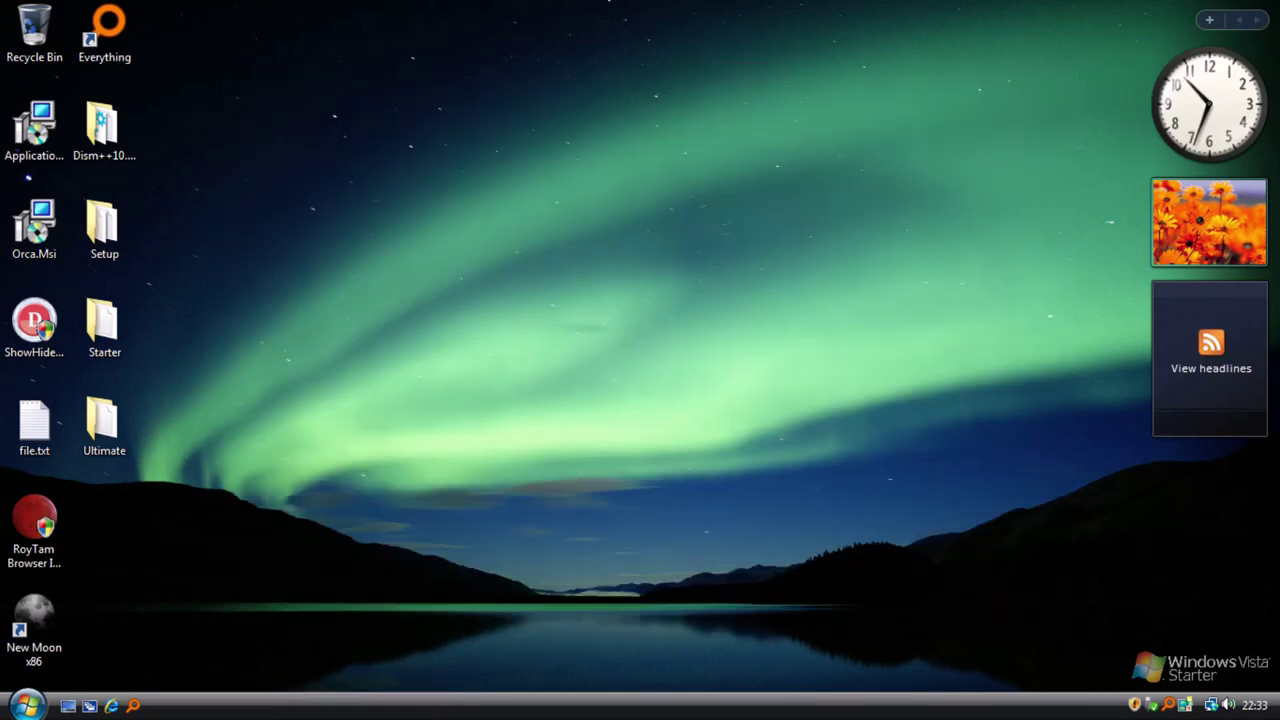
Step: Turn off User Account Control in the user account settings and restart the computer to apply it
left_click(26, 706)
left_click(70, 643)
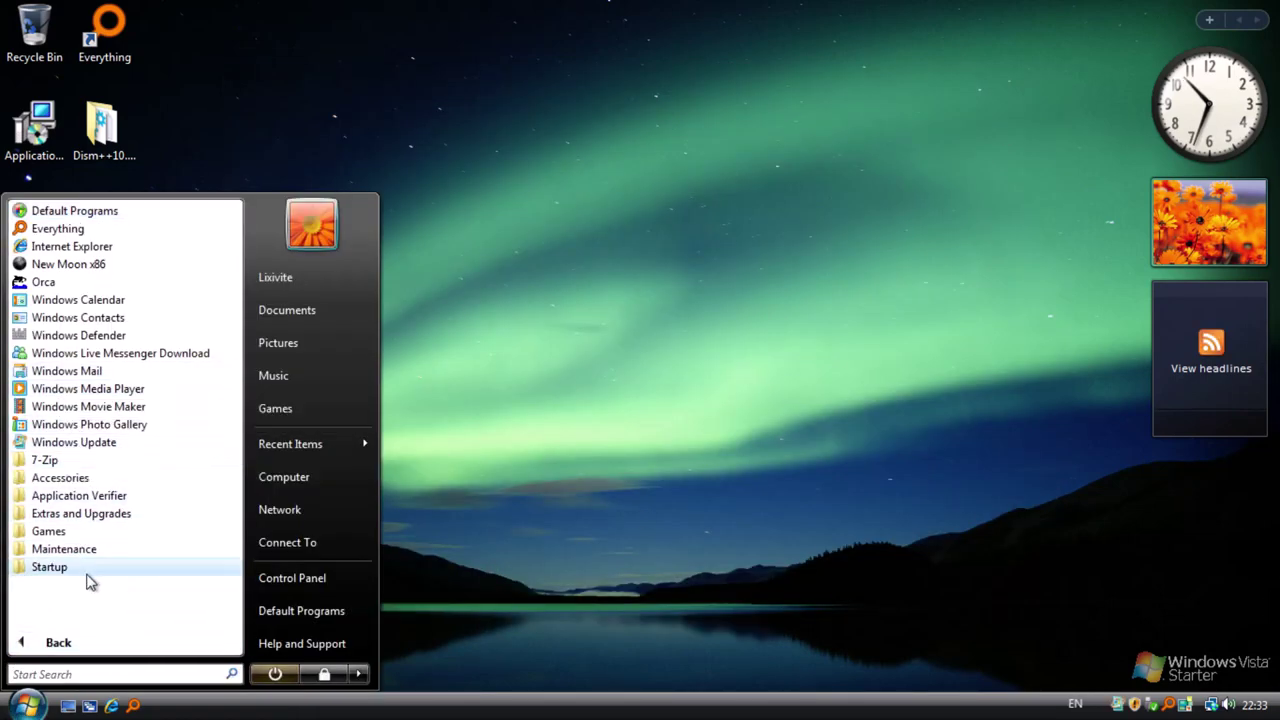
left_click(311, 224)
left_click(390, 366)
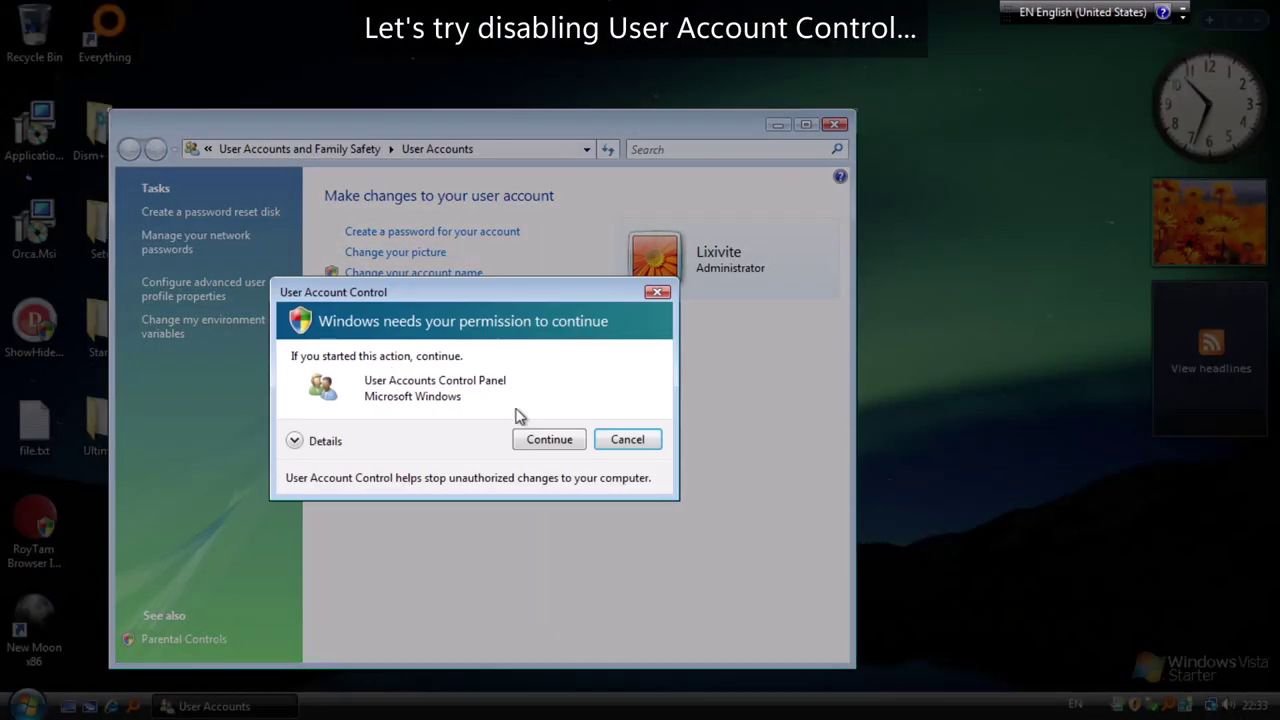
left_click(549, 440)
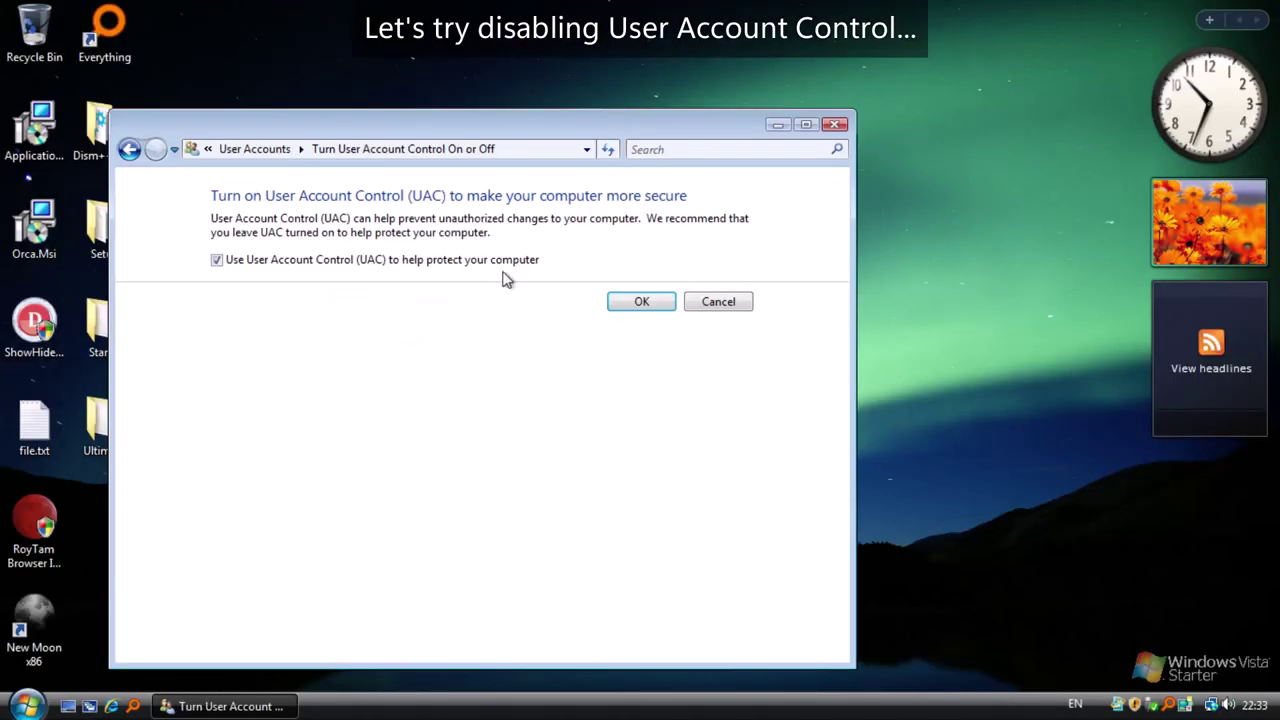
left_click(633, 308)
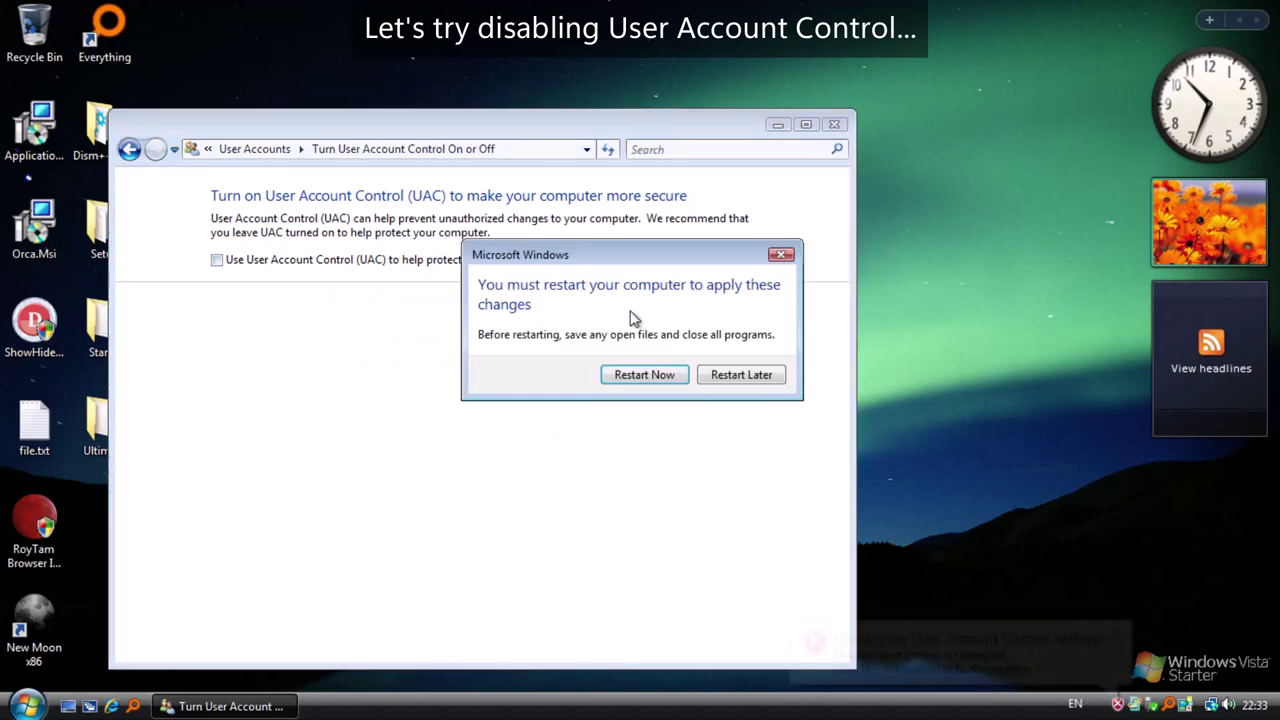
left_click(668, 378)
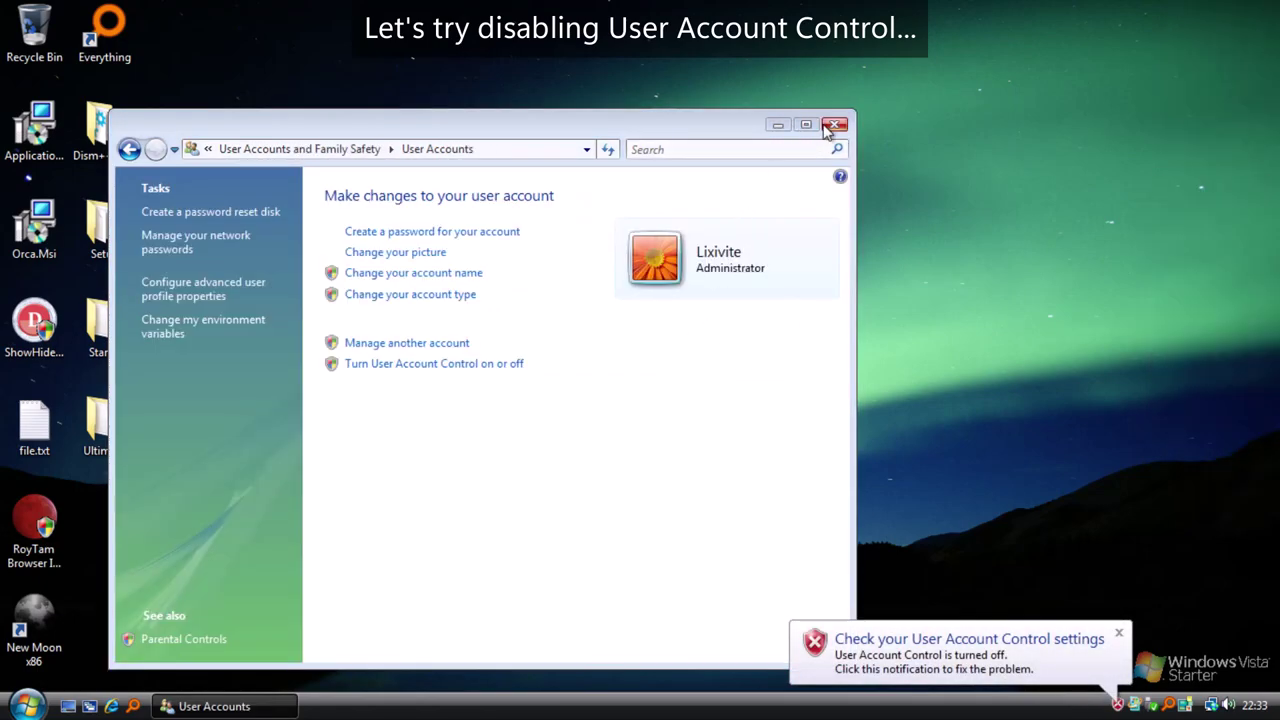
left_click(834, 125)
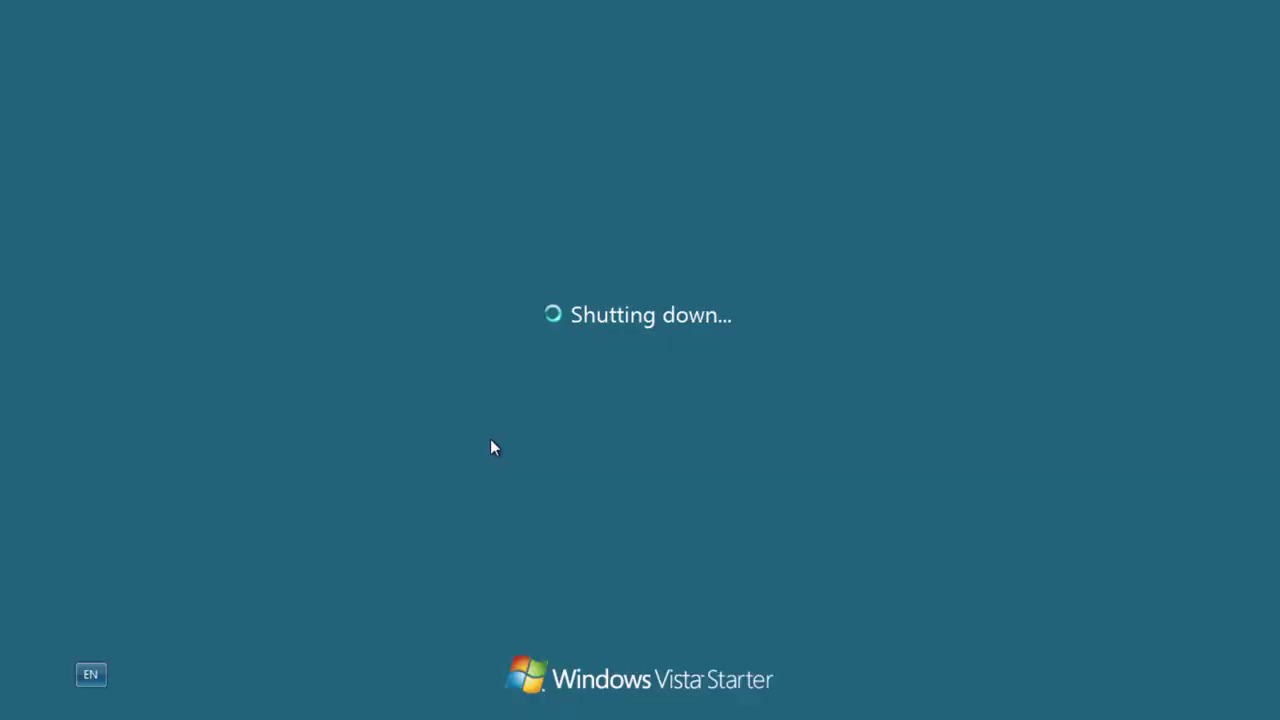
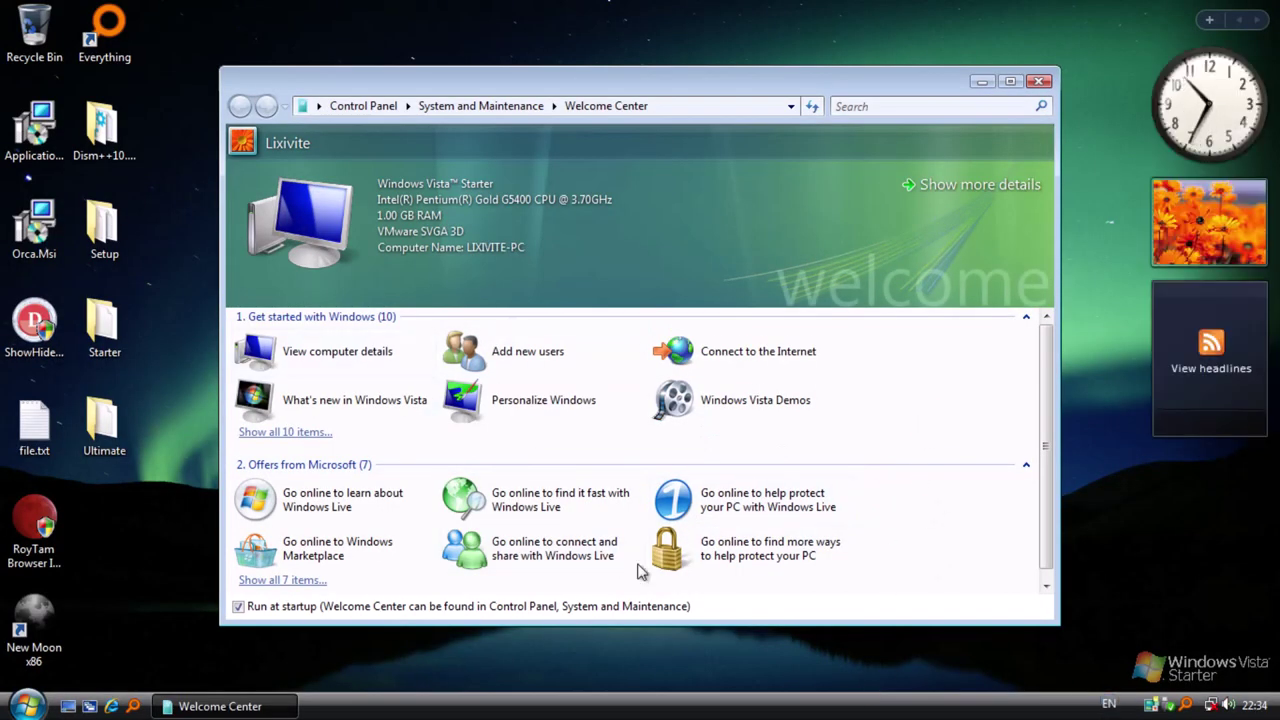
Step: Close Welcome Center, switch Control Panel to Classic View, and open Programs and Features
left_click(1038, 82)
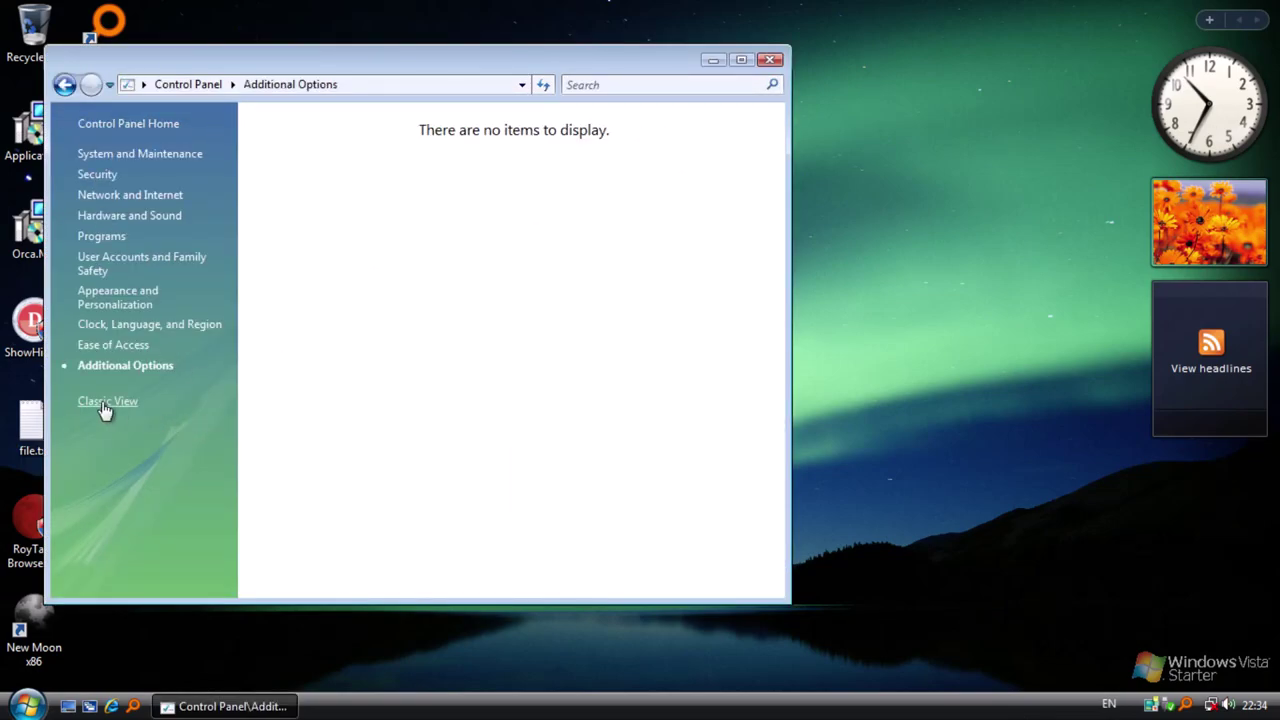
left_click(104, 404)
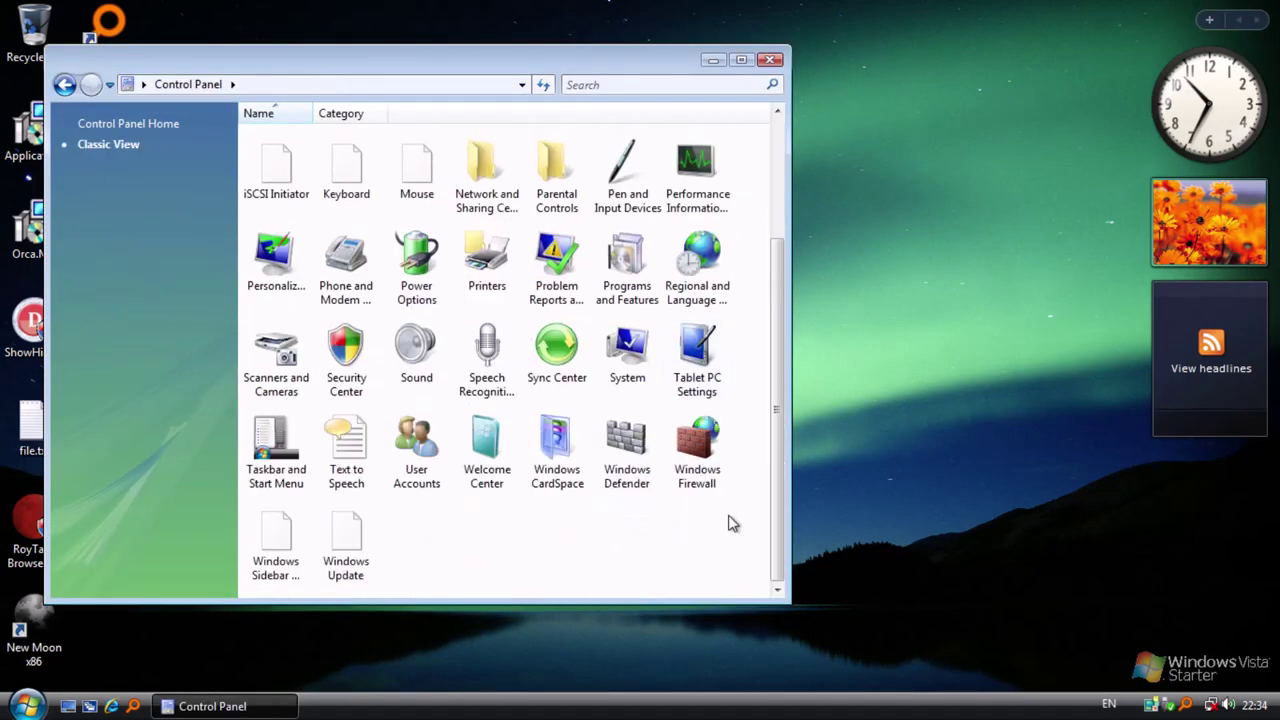
scroll(445, 295, "up", 3)
double_click(627, 405)
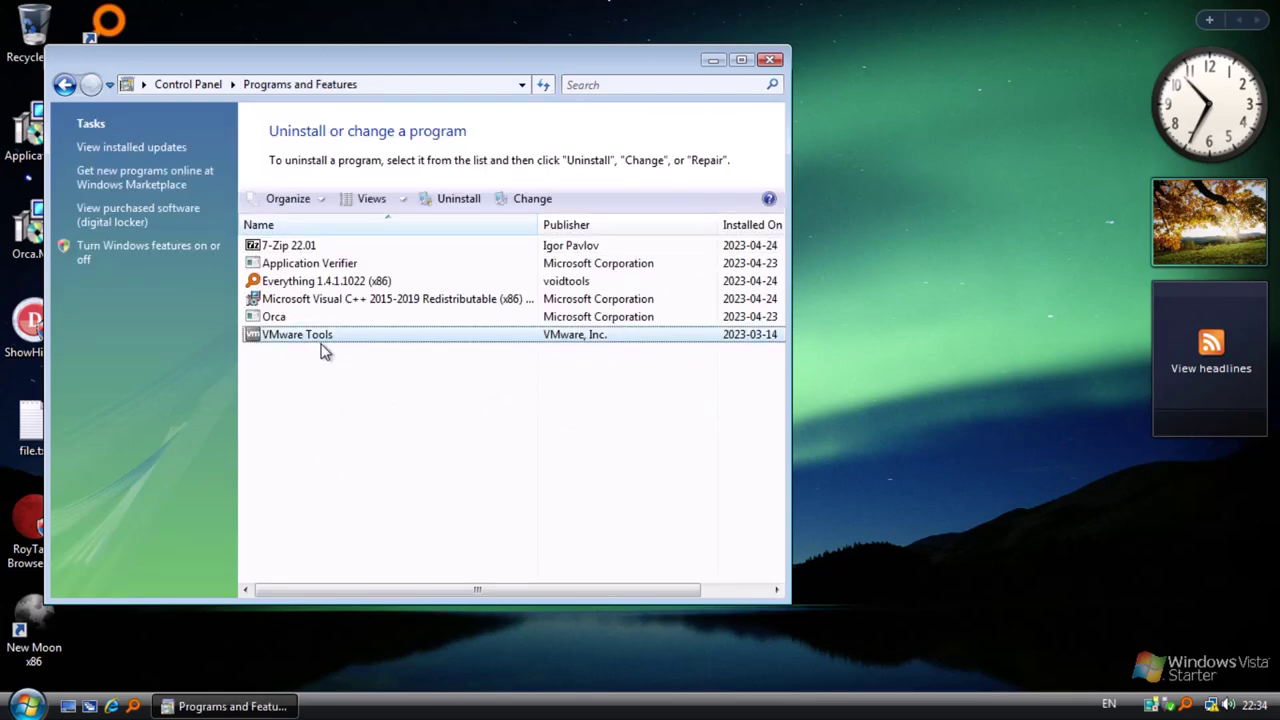
left_click(528, 198)
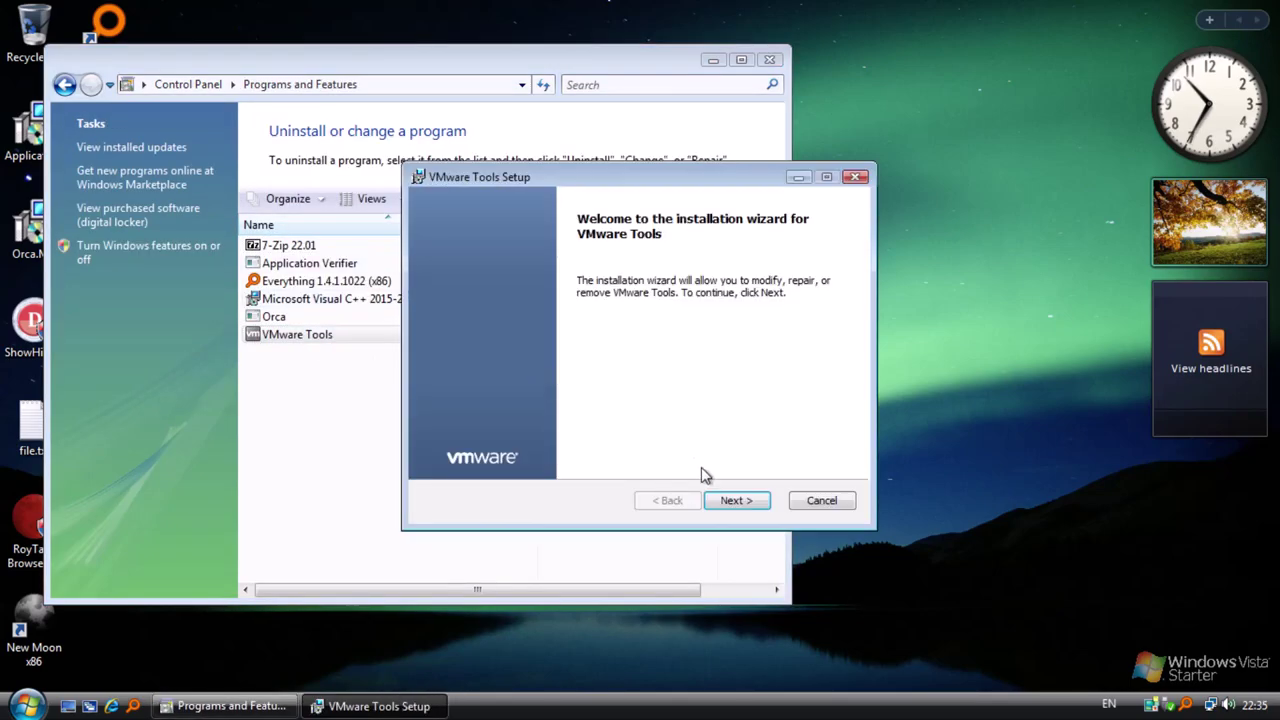
left_click(722, 500)
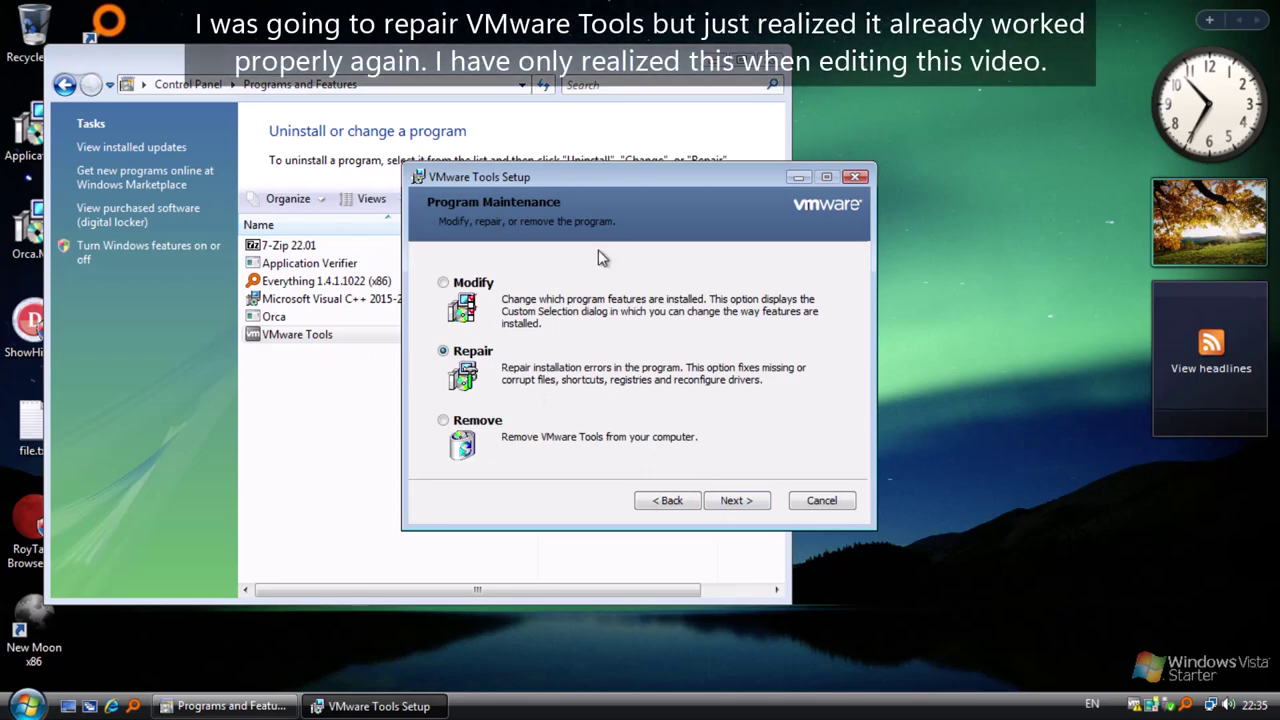
left_click(225, 706)
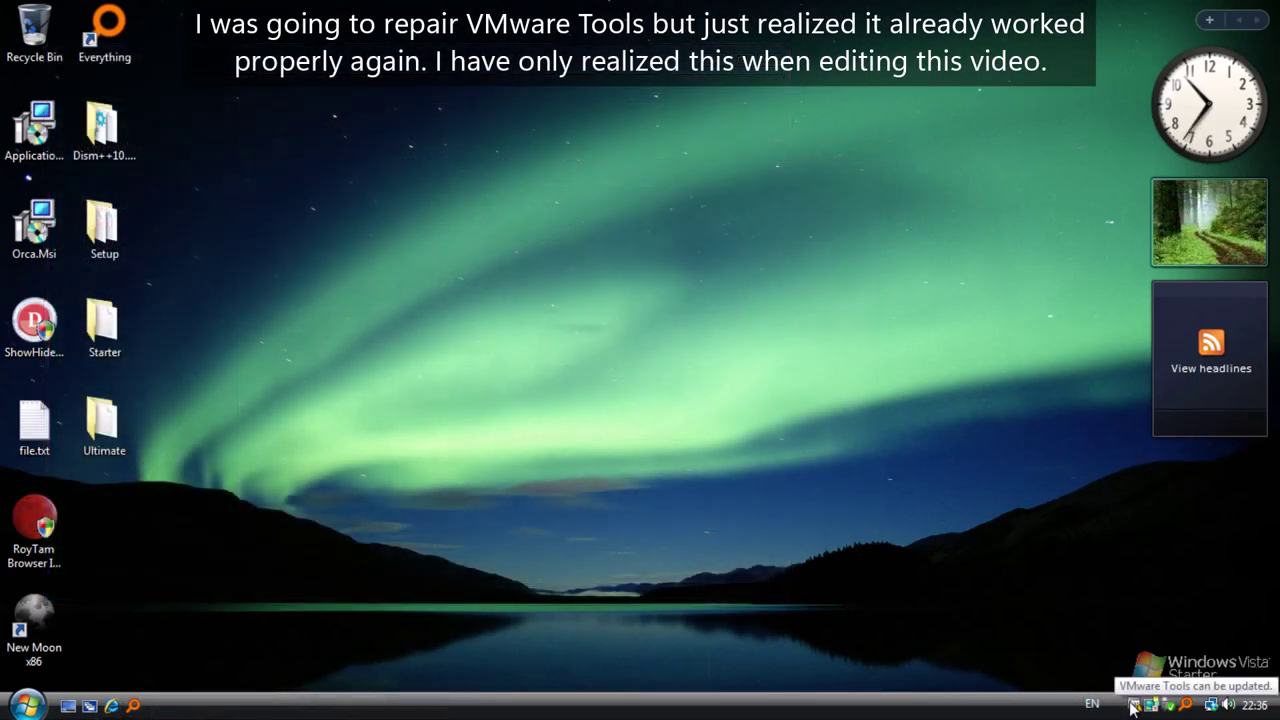
Step: Check the VMware Tools version and service status in its About window, and close that window
double_click(1133, 707)
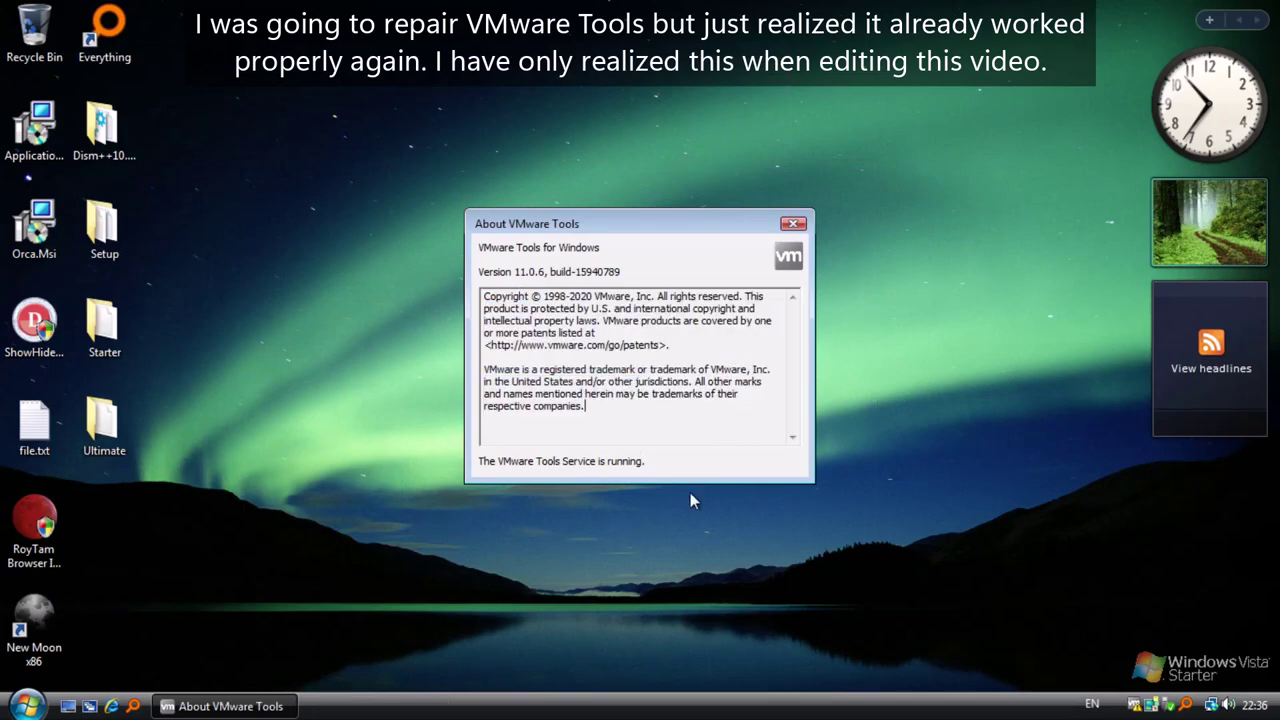
left_click(793, 223)
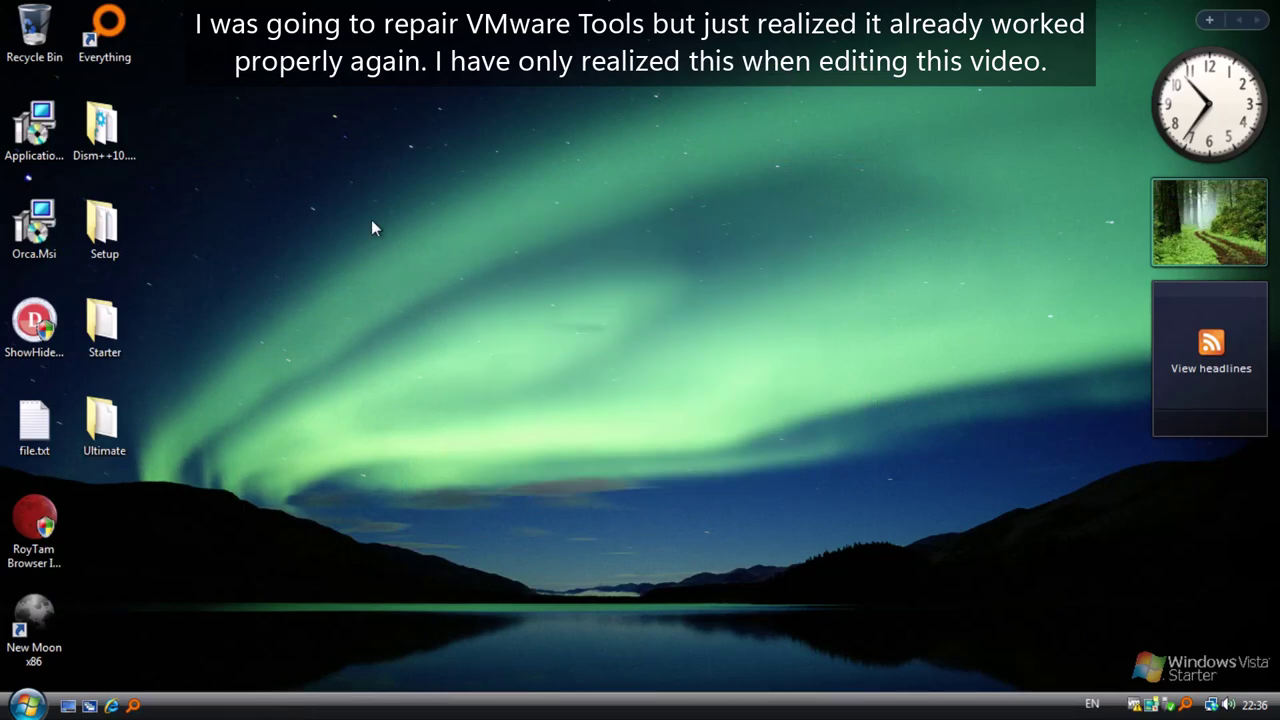
Step: Look through the pictures offered as desktop backgrounds in Personalization and leave without changing the wallpaper
right_click(371, 218)
left_click(494, 400)
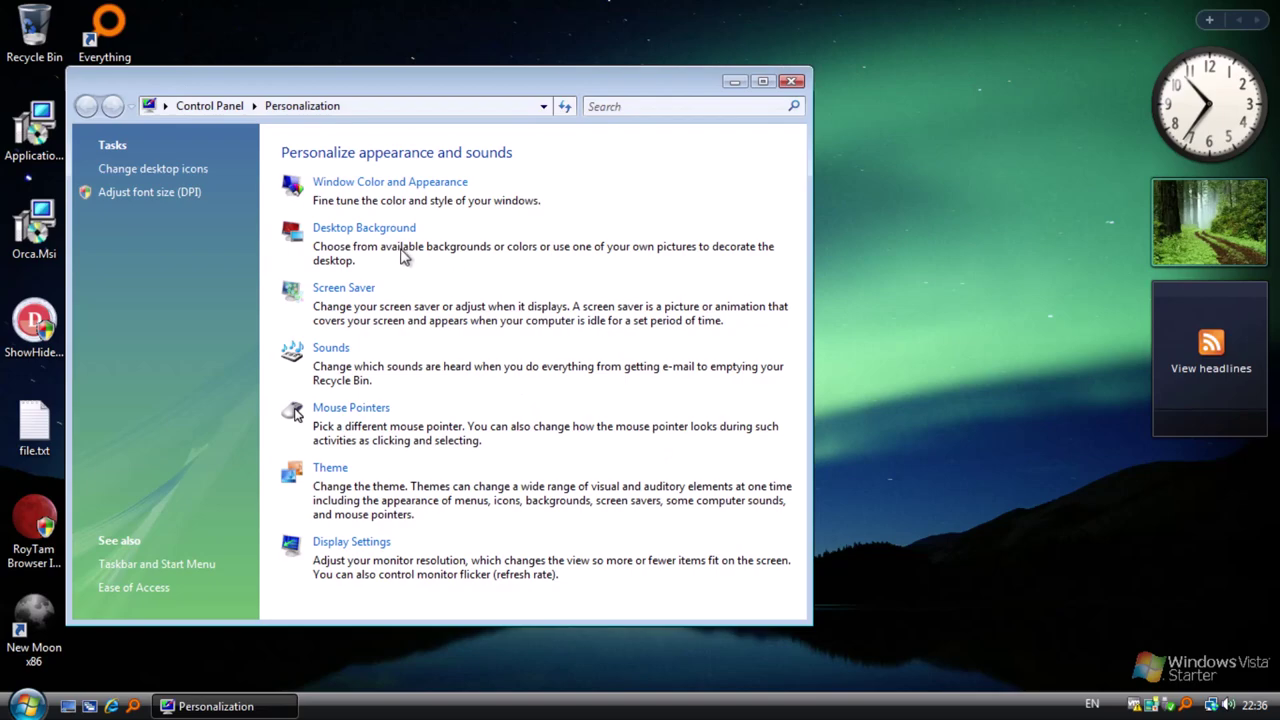
left_click(349, 232)
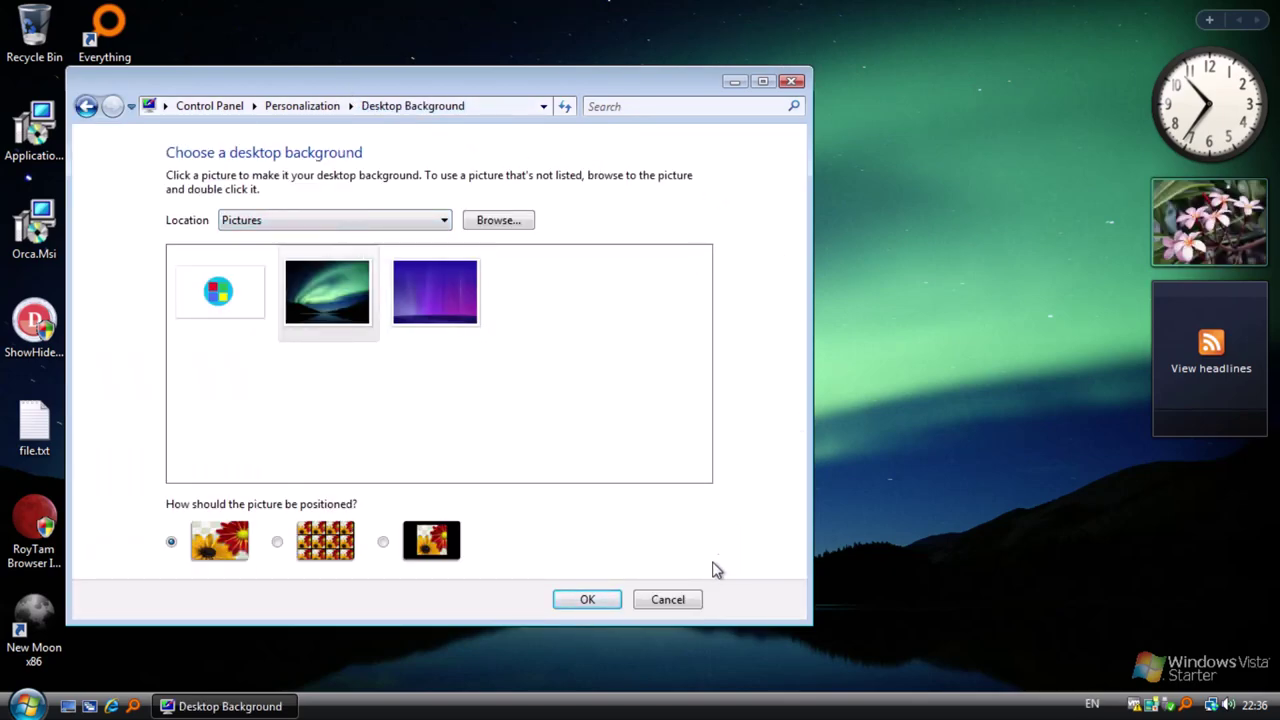
left_click(668, 600)
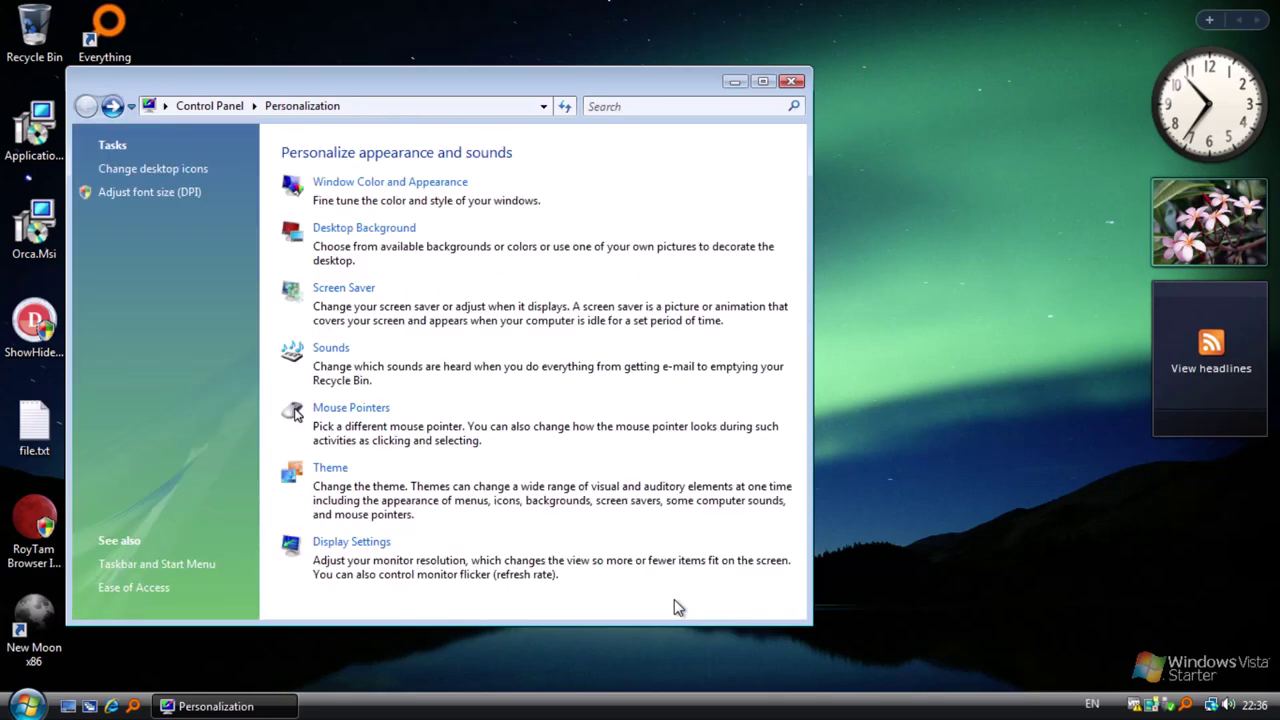
Step: Apply the Windows Vista theme in Theme Settings
left_click(322, 469)
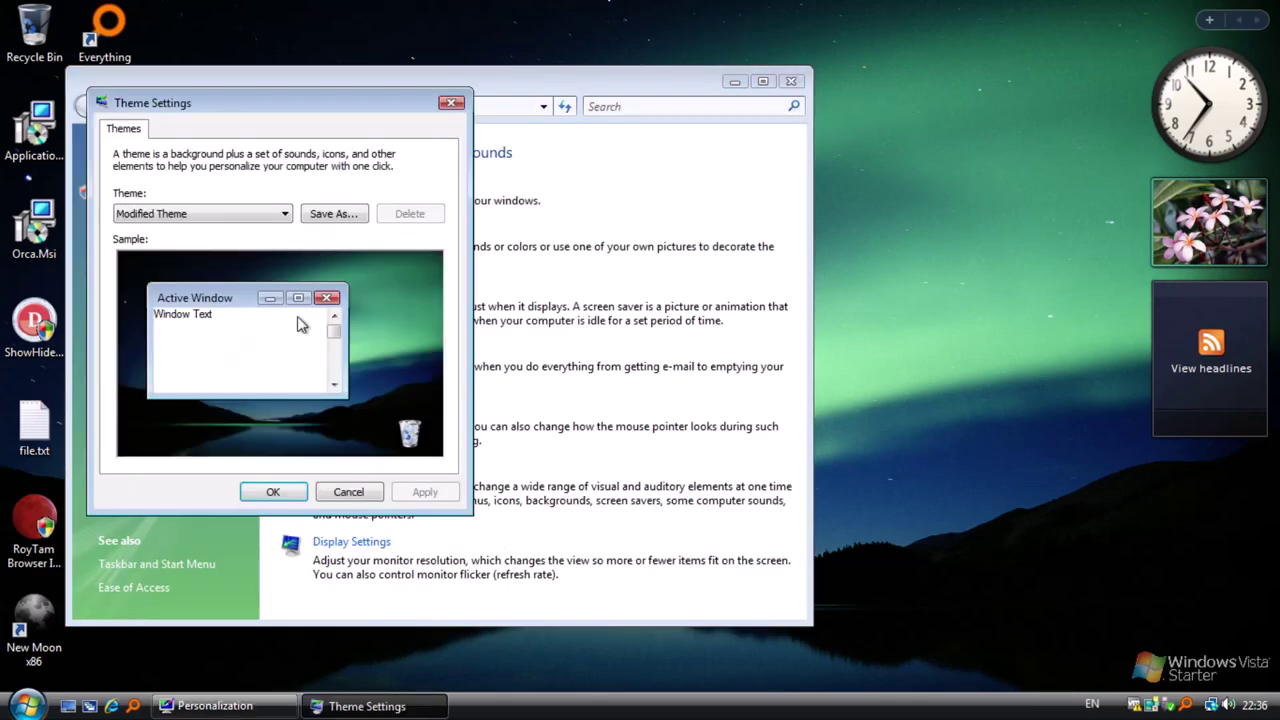
left_click(197, 214)
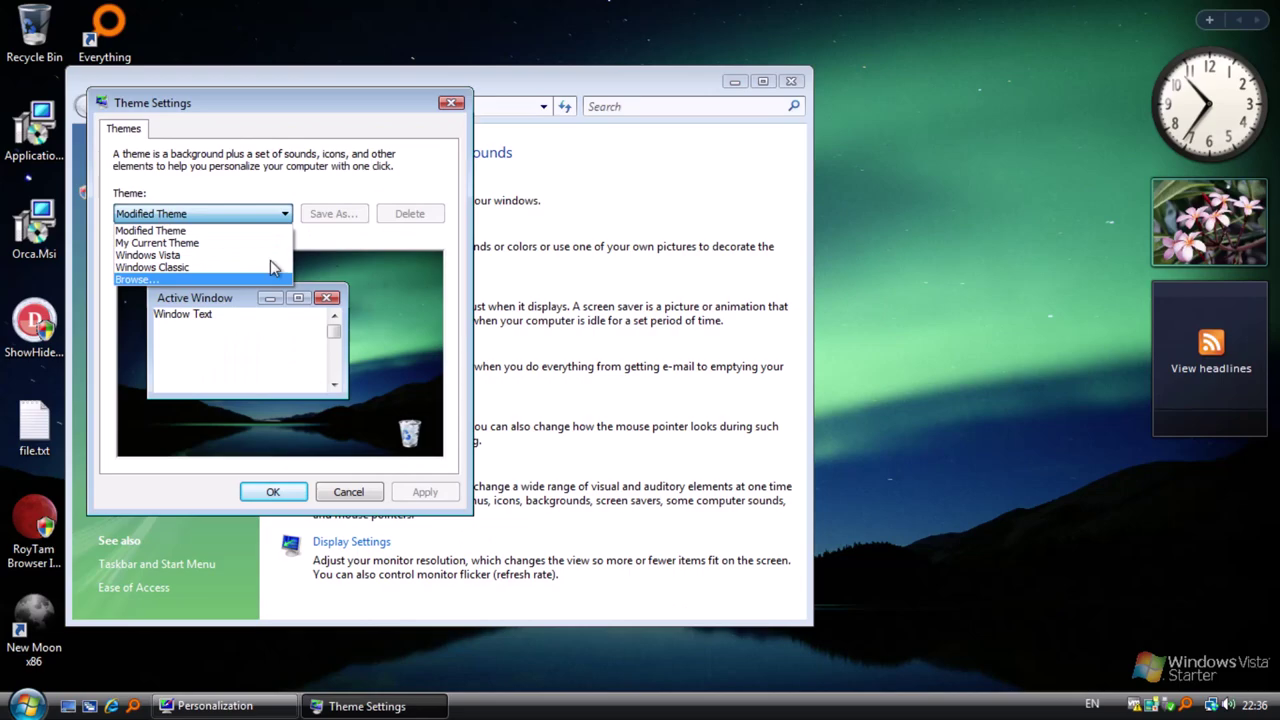
left_click(220, 256)
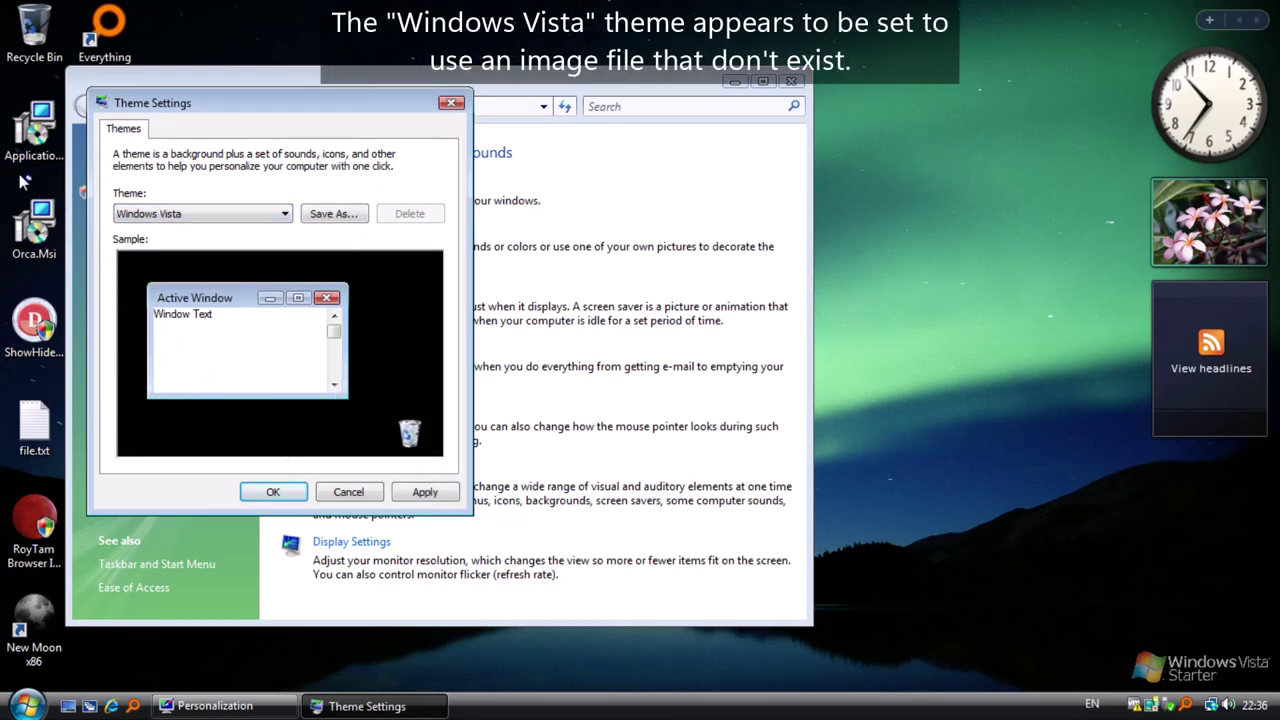
left_click(286, 494)
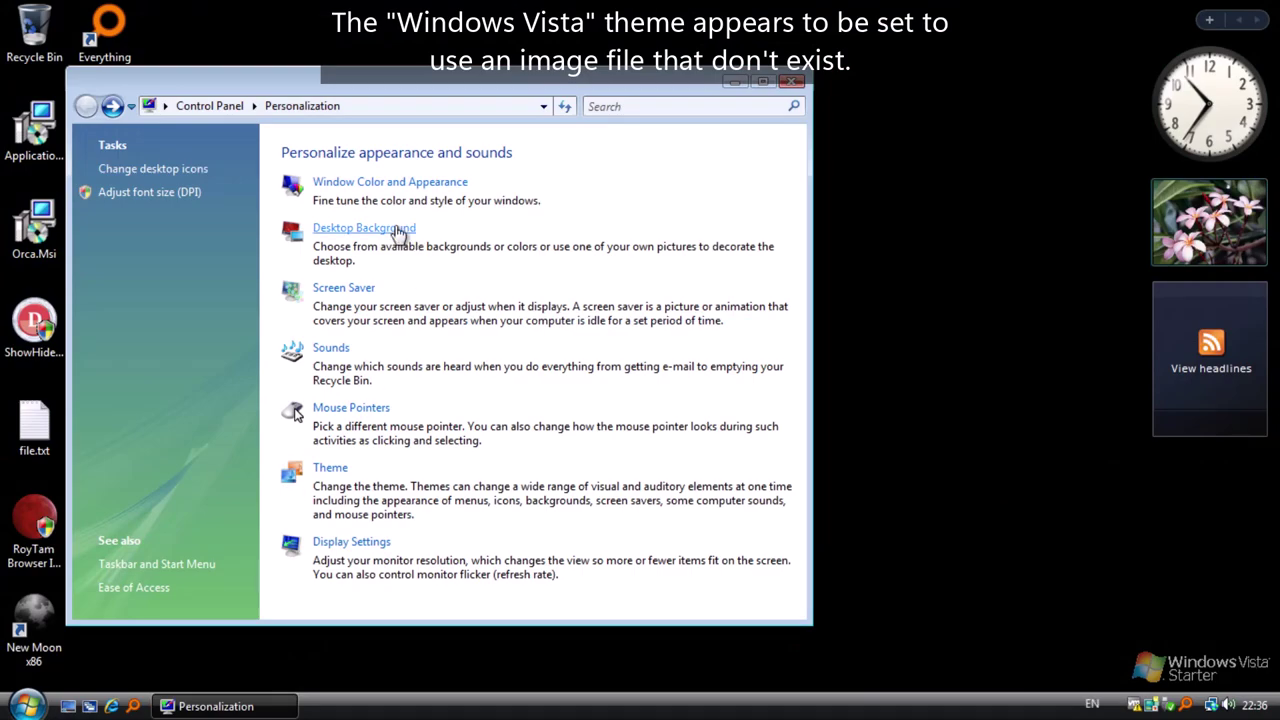
Step: Open the desktop background choices and browse the Windows Wallpapers location down to the Widescreen group
left_click(398, 232)
left_click(349, 218)
left_click(274, 240)
left_click_drag(703, 290, 720, 490)
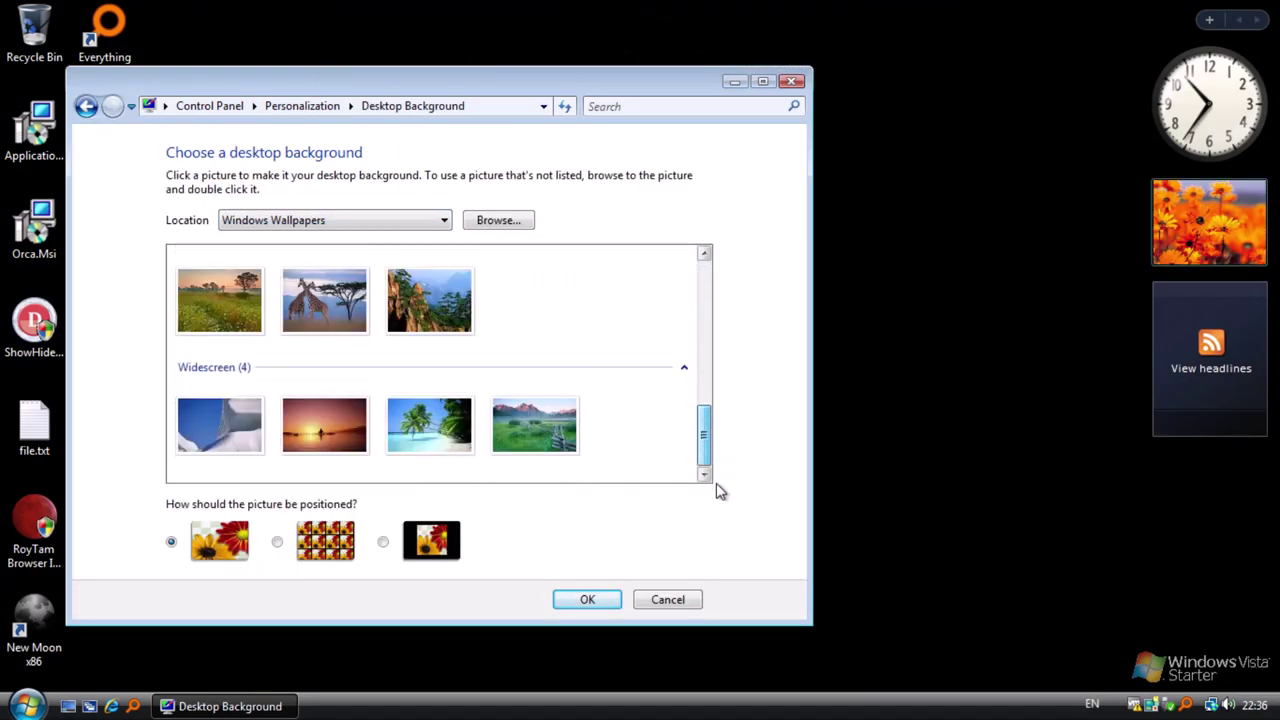
Step: Try the palm beach and the misty blue mountains pictures as desktop background
left_click(430, 420)
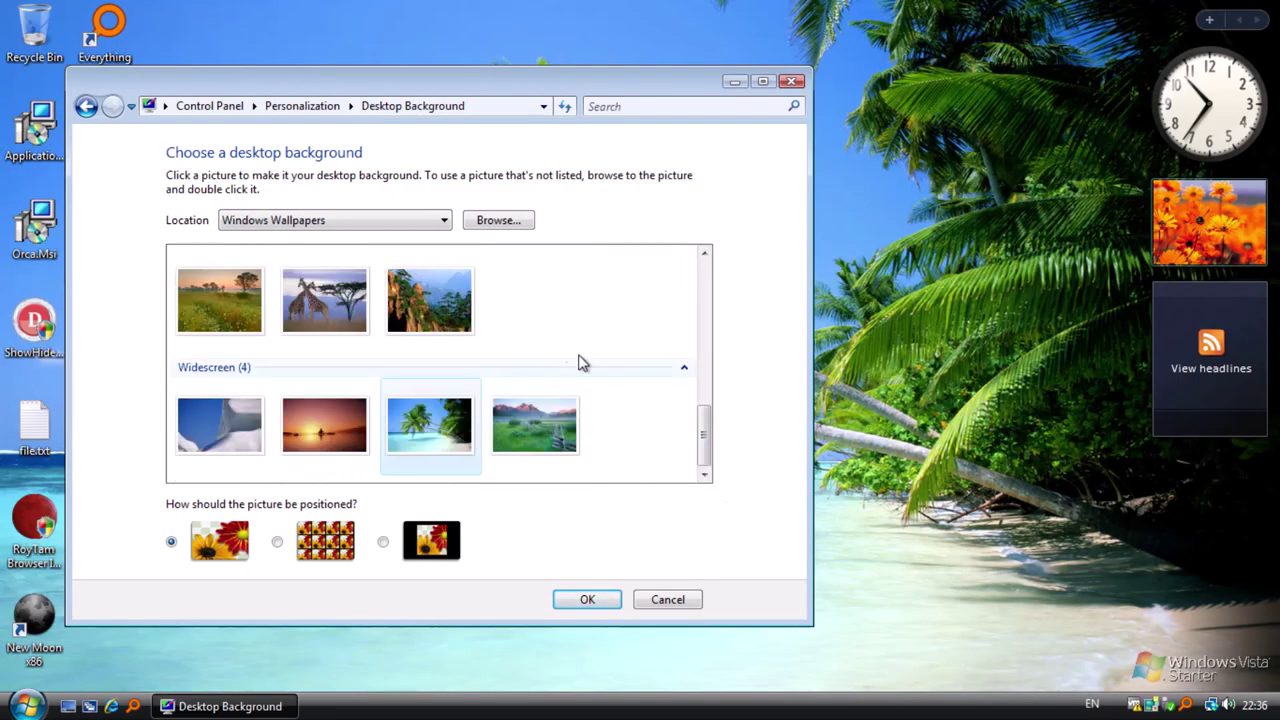
scroll(566, 370, "up", 3)
left_click(366, 312)
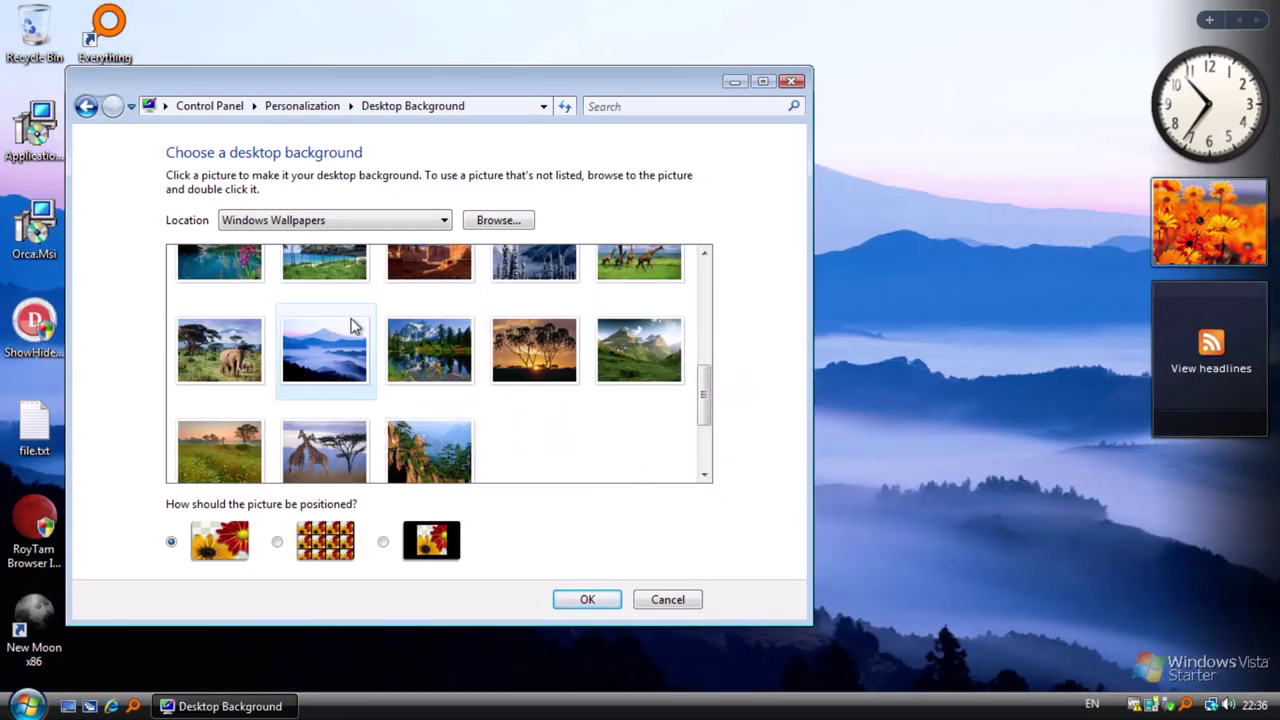
scroll(590, 470, "up", 2)
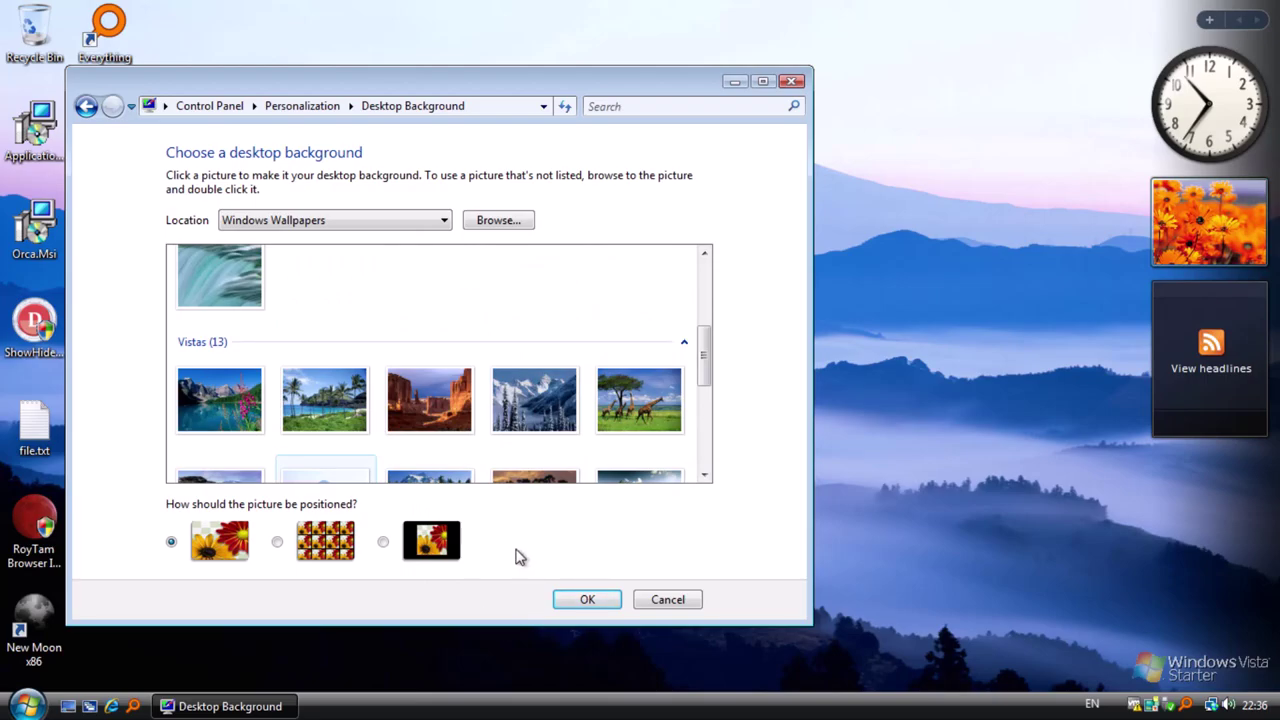
Step: Set the red rock desert picture from the Vistas group as desktop background and close Personalization
left_click(429, 400)
left_click(587, 599)
left_click(791, 81)
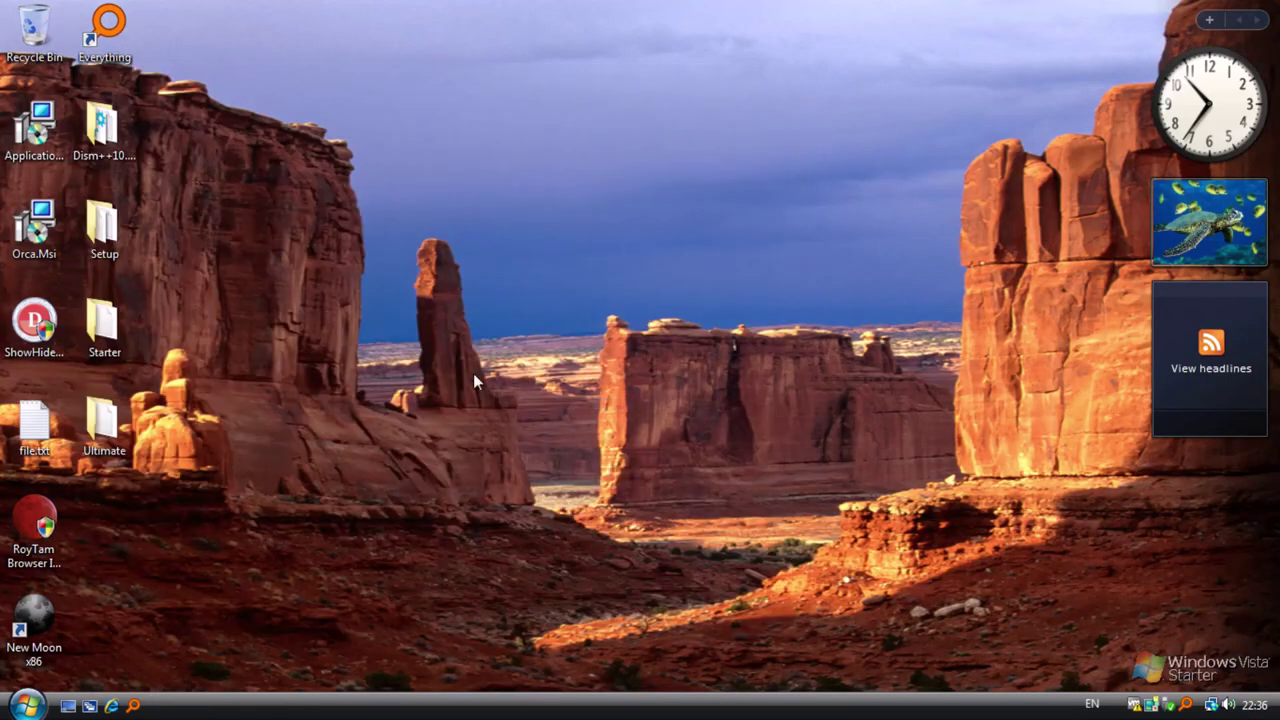